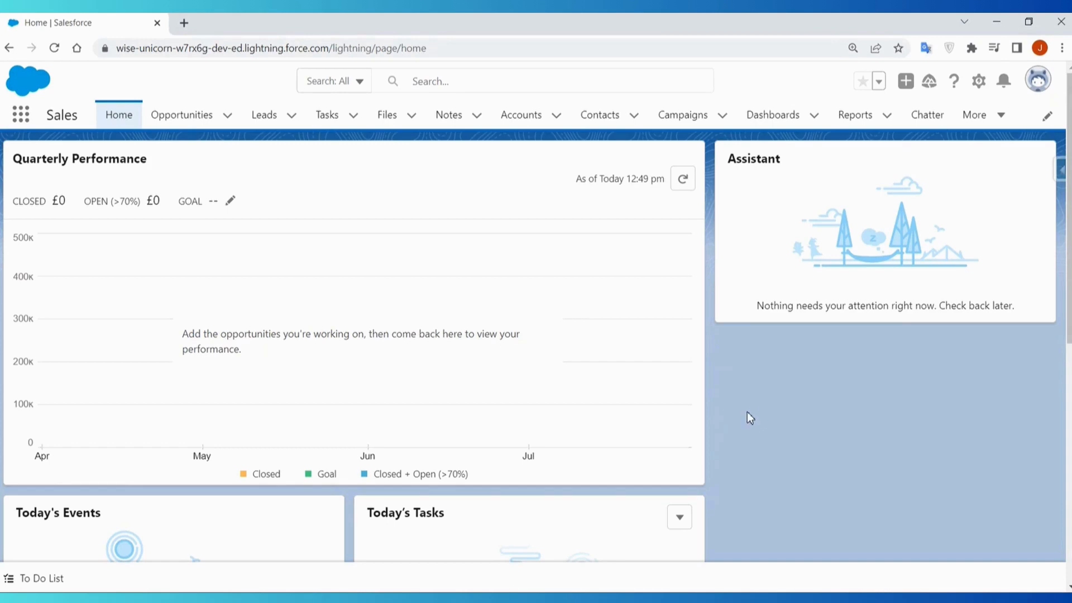
- Switch to Salesforce Classic and look through its Accounts and Contacts pages, ending back on Home
{"action": "left_click", "coordinate": [1037, 83]}
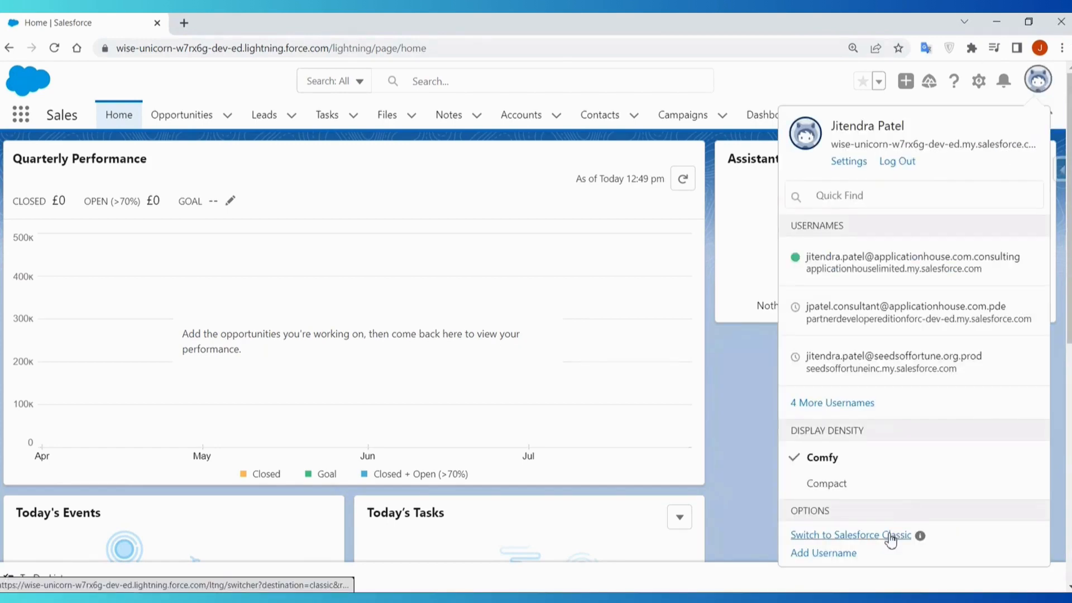
{"action": "left_click", "coordinate": [890, 536]}
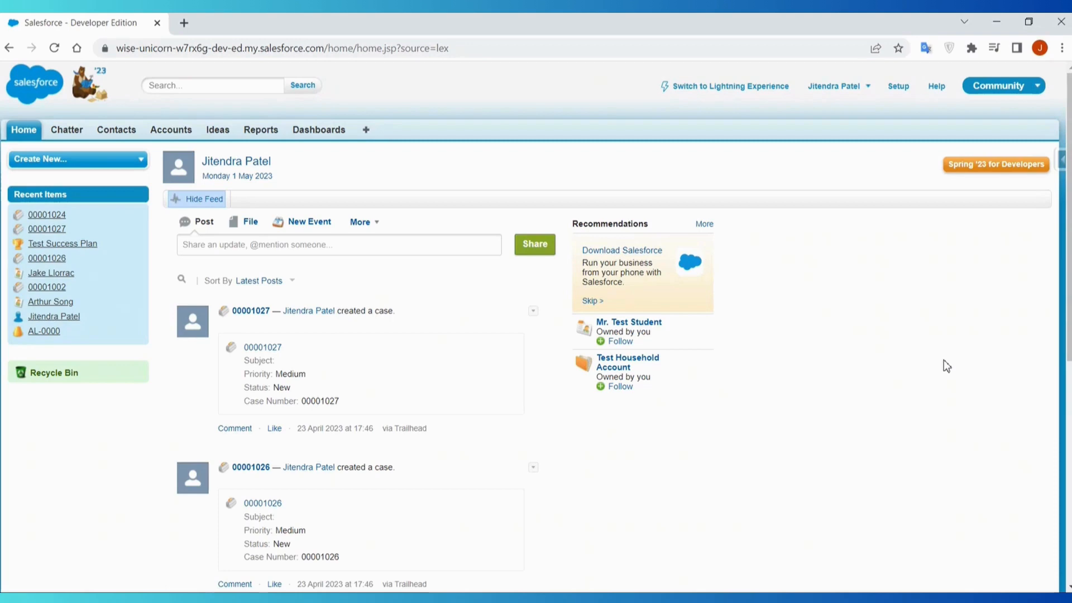
{"action": "left_click", "coordinate": [170, 131]}
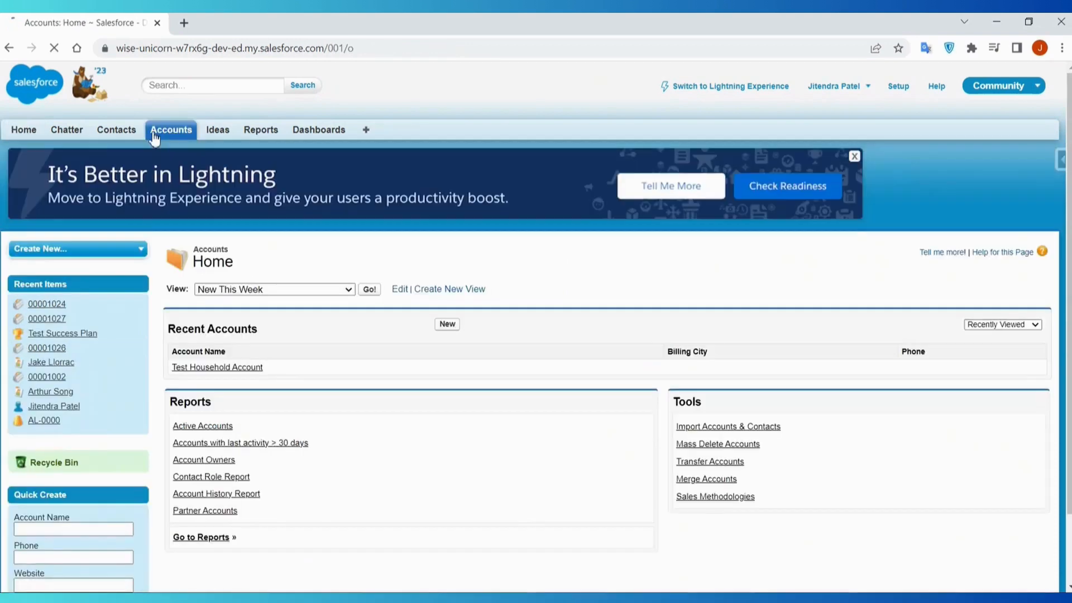
{"action": "left_click", "coordinate": [116, 130]}
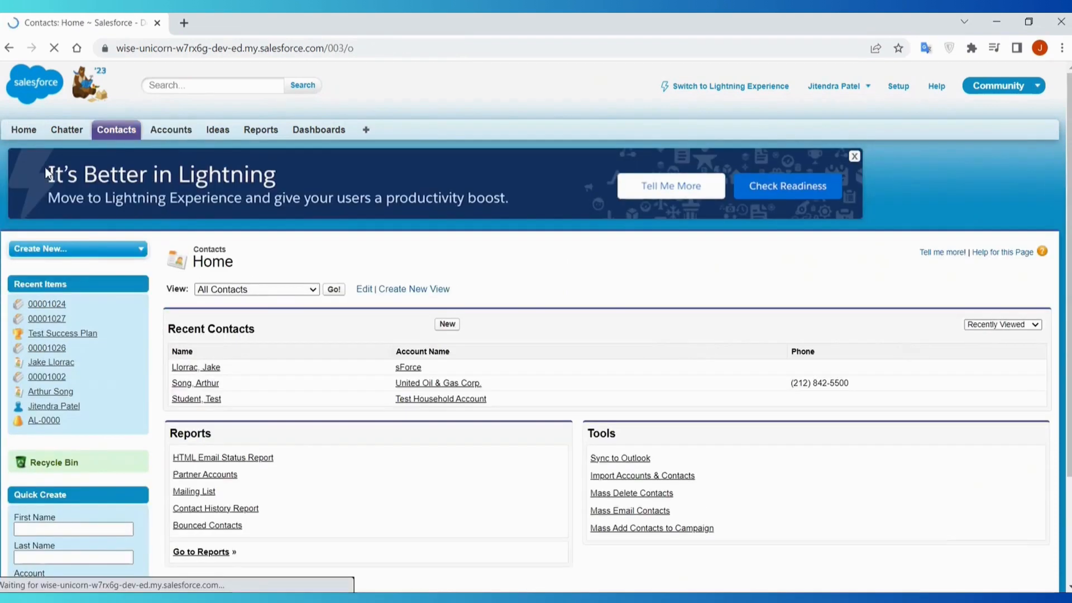
{"action": "left_click", "coordinate": [23, 132]}
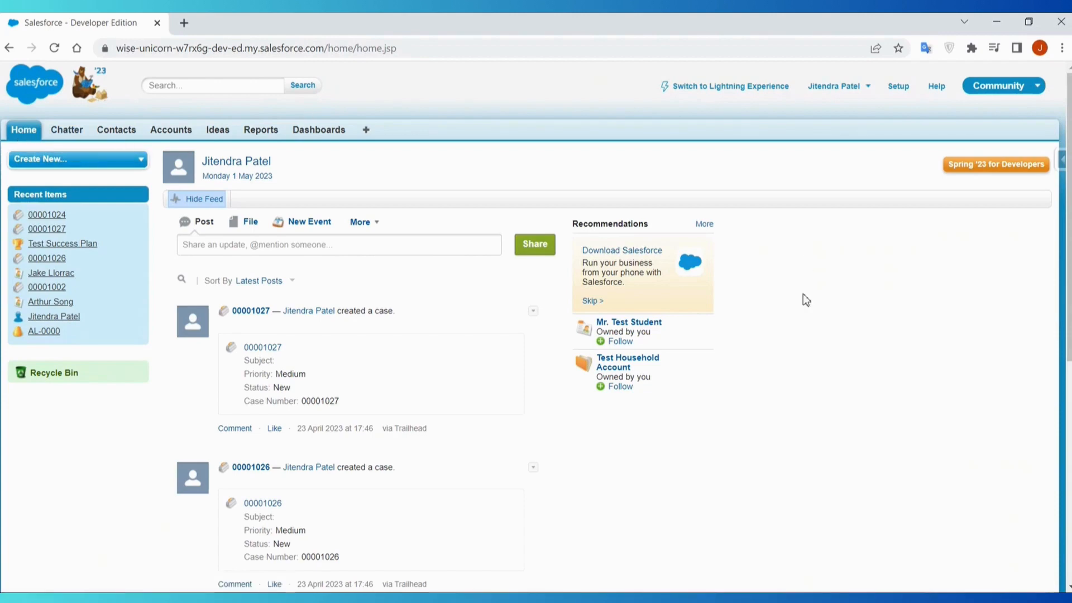
- Try out the Service and Sales apps in Salesforce Classic, finishing with Service as the active app
{"action": "left_click", "coordinate": [1003, 93]}
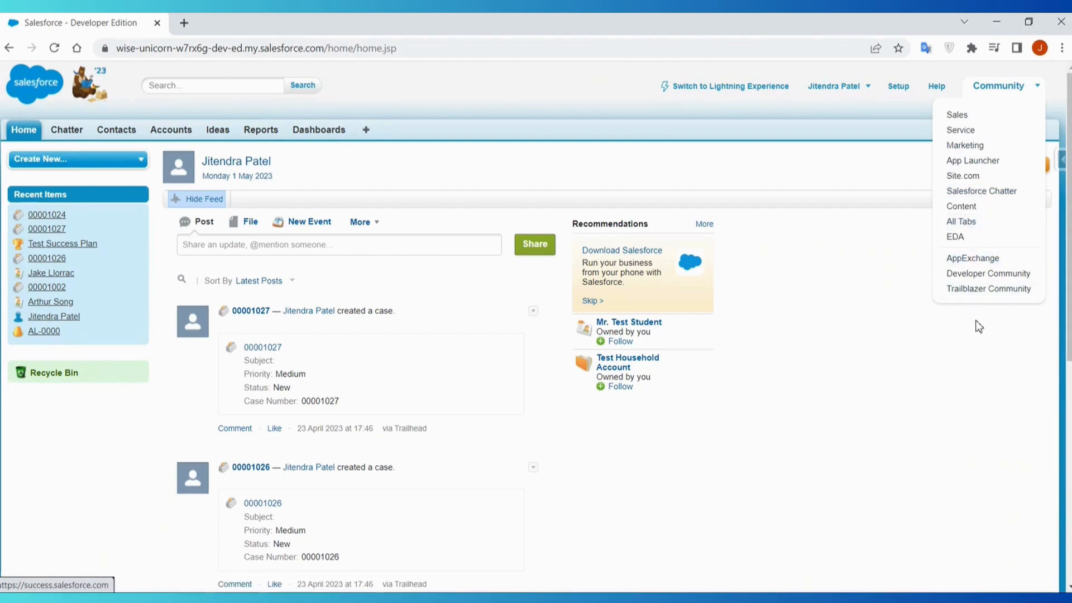
{"action": "left_click", "coordinate": [969, 137]}
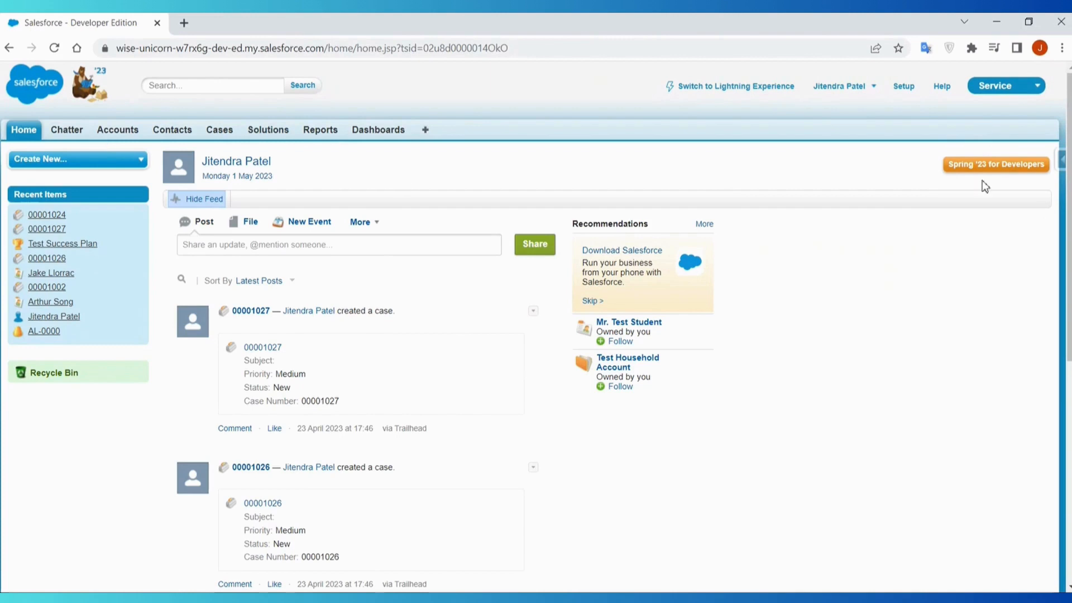
{"action": "left_click", "coordinate": [1034, 85]}
{"action": "left_click", "coordinate": [976, 117]}
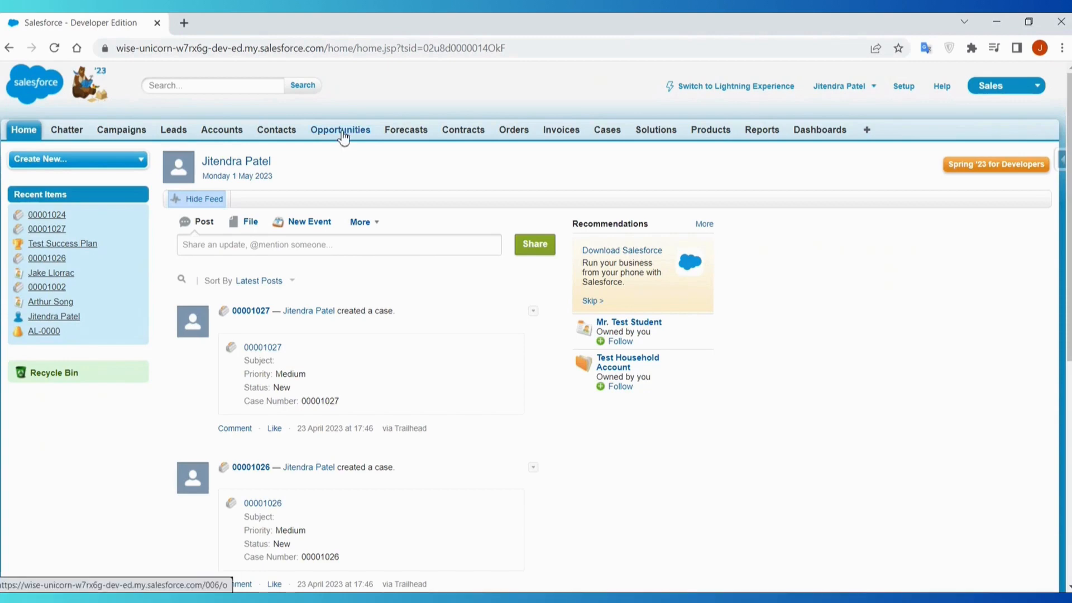
{"action": "left_click", "coordinate": [1006, 93]}
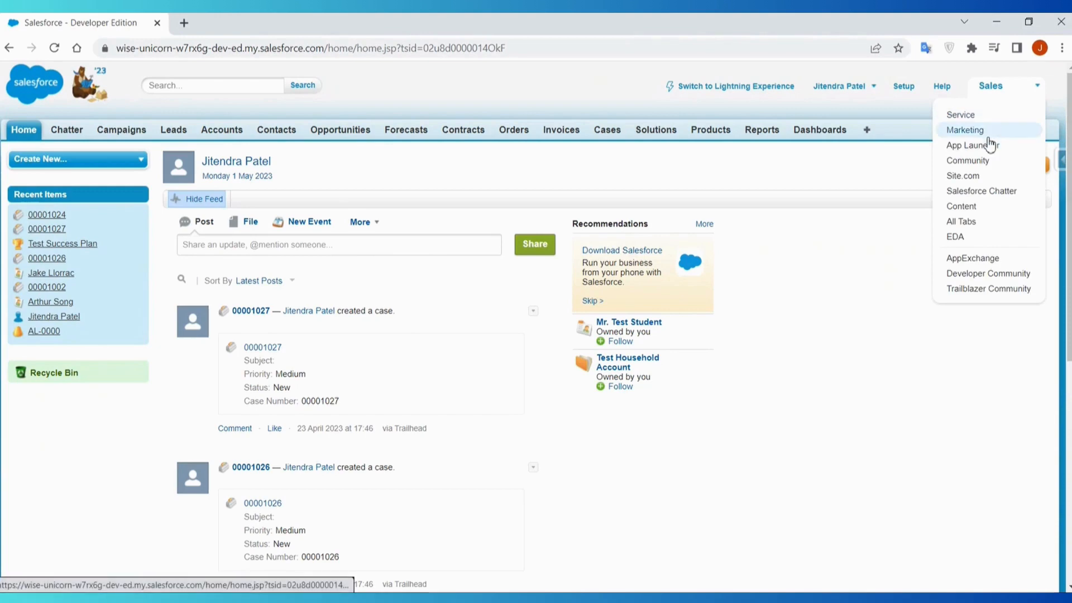
{"action": "left_click", "coordinate": [980, 117]}
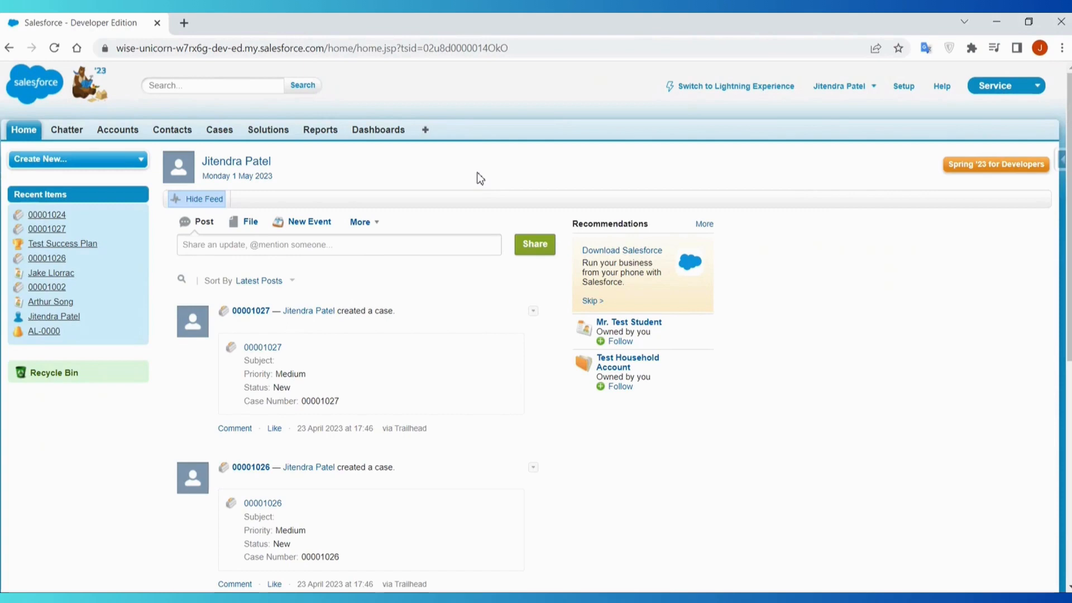
- Look over the available Classic apps and user options and return to Lightning Experience
{"action": "left_click", "coordinate": [1027, 89]}
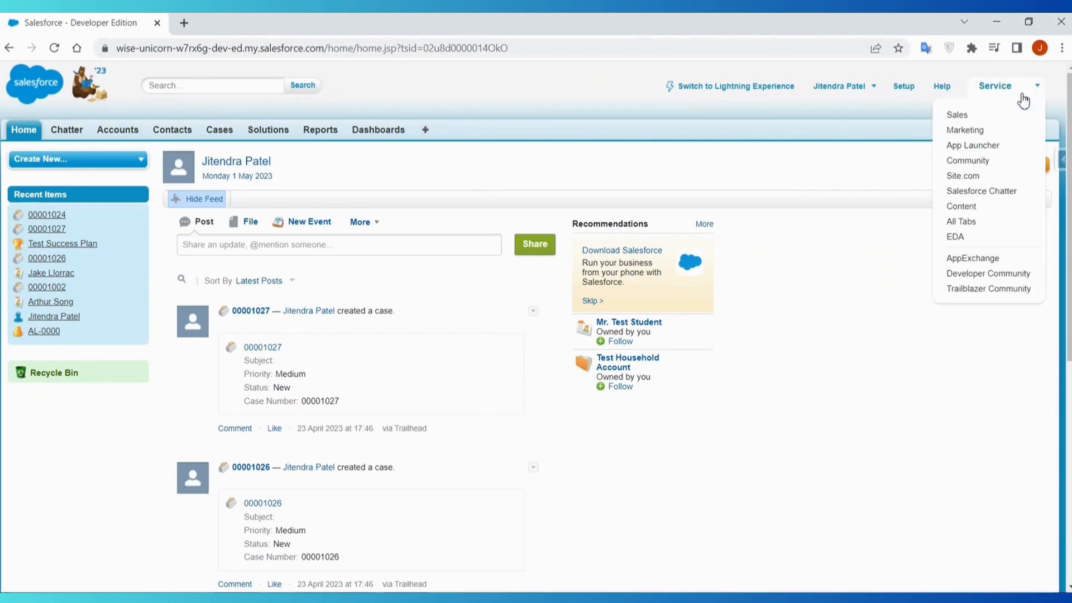
{"action": "left_click", "coordinate": [872, 87]}
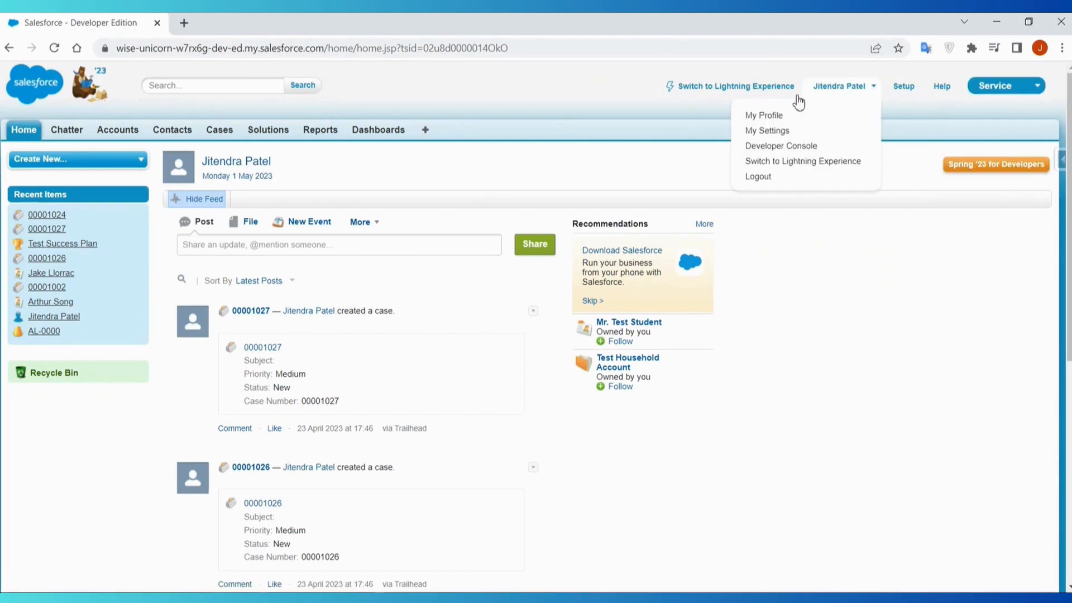
{"action": "left_click", "coordinate": [710, 88]}
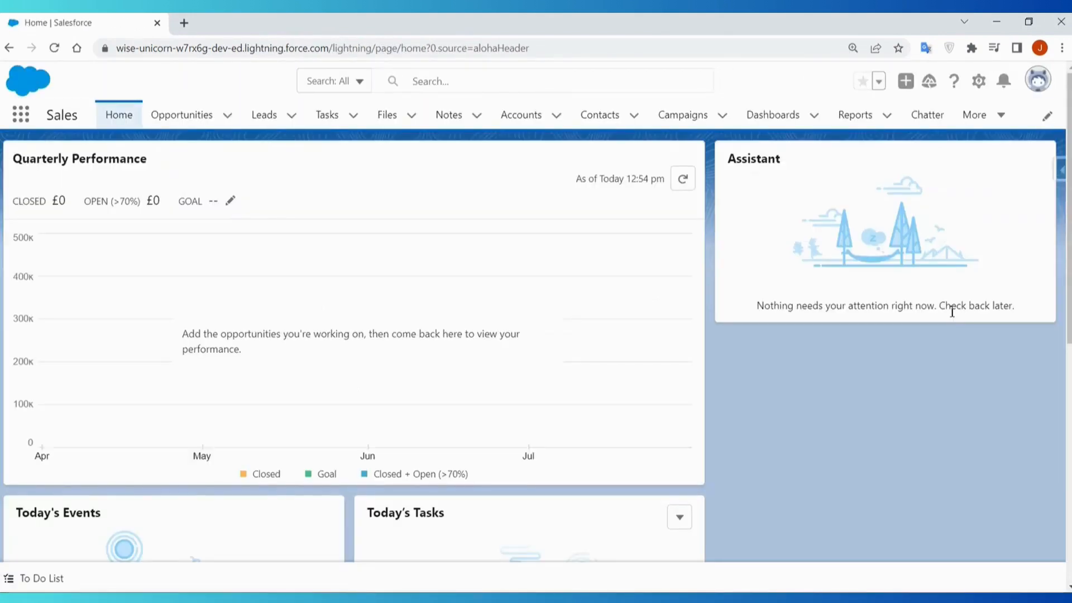
- Examine the full list of apps and items in the App Launcher and close it
{"action": "left_click", "coordinate": [20, 119]}
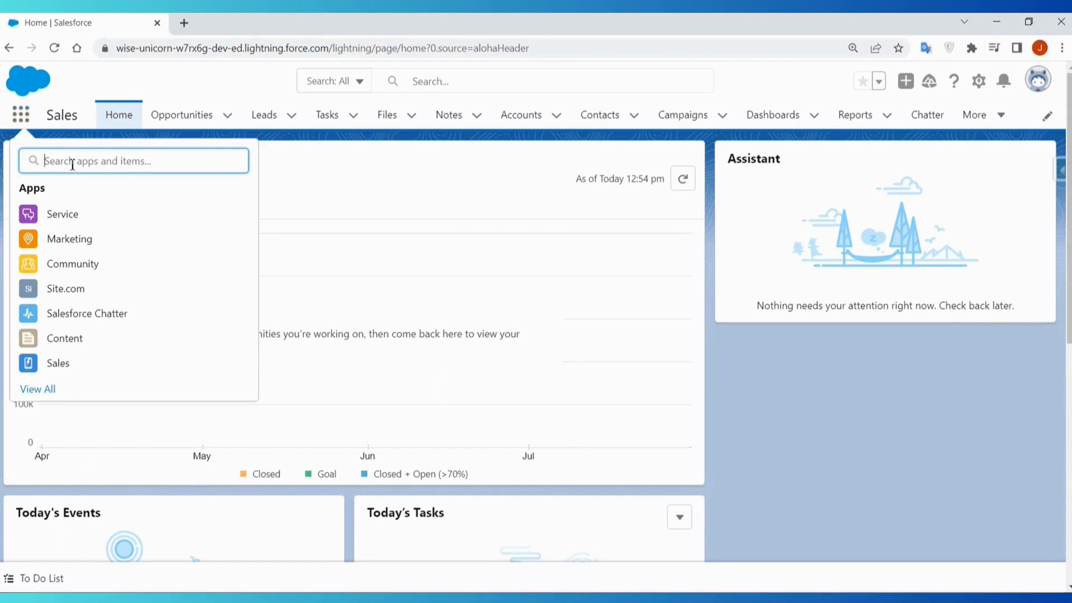
{"action": "left_click", "coordinate": [39, 389]}
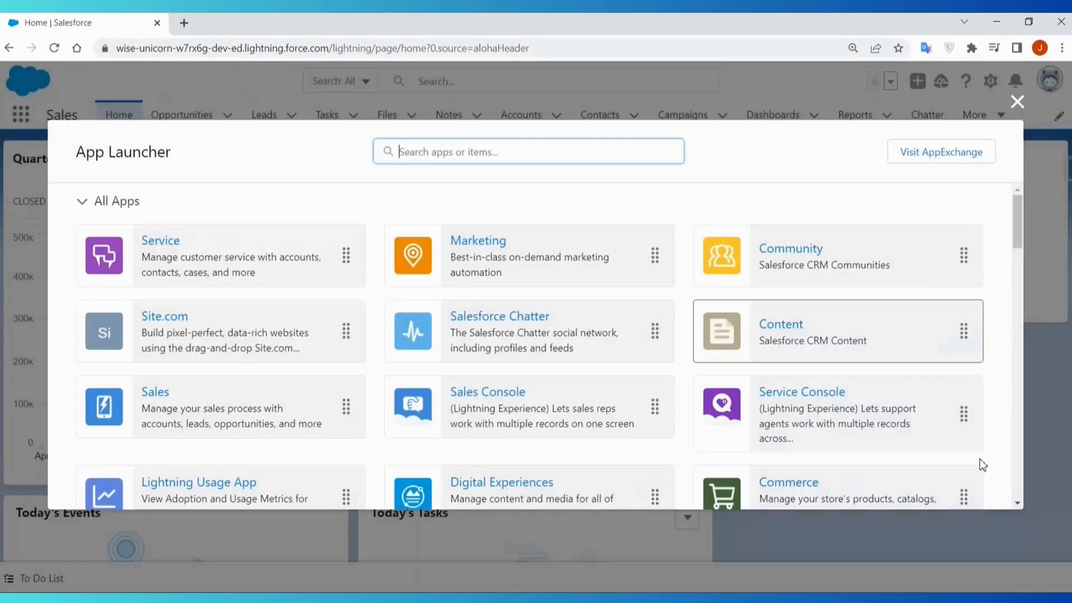
{"action": "scroll", "coordinate": [982, 464], "scroll_direction": "down", "scroll_amount": 10}
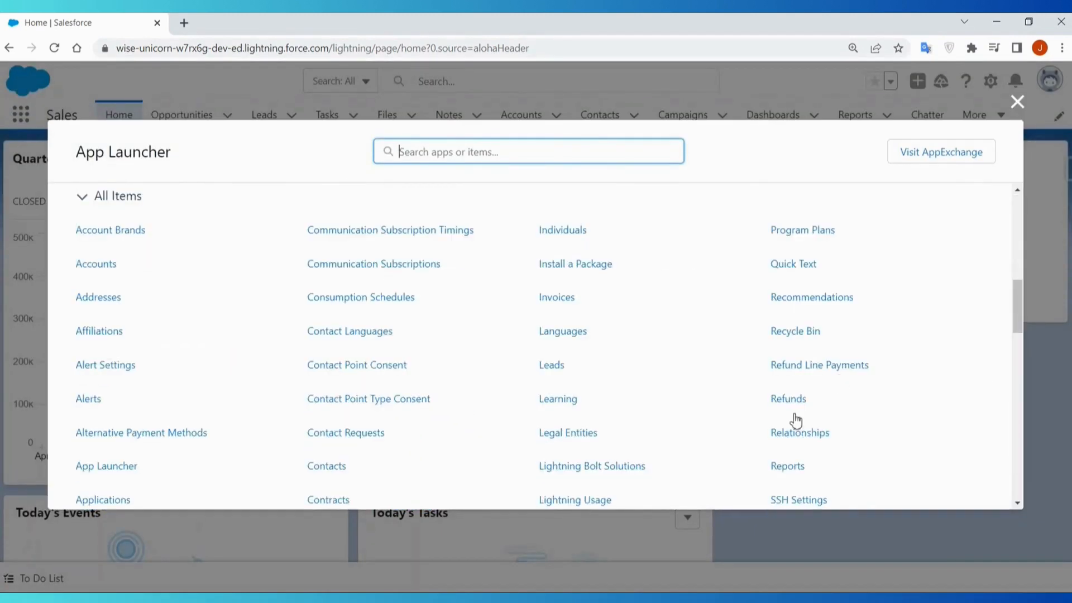
{"action": "scroll", "coordinate": [480, 444], "scroll_direction": "down", "scroll_amount": 3}
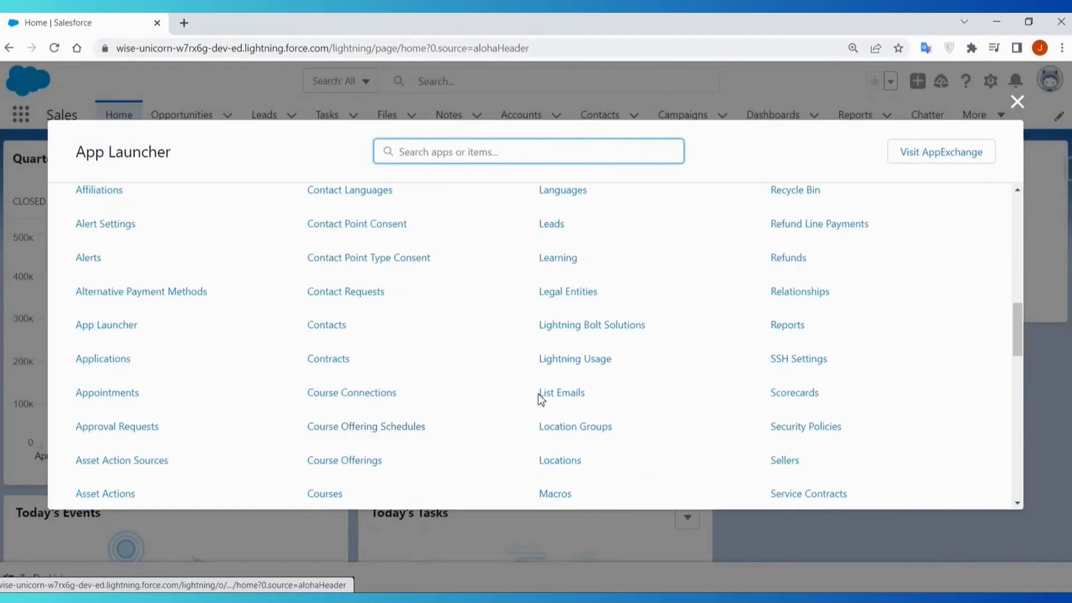
{"action": "scroll", "coordinate": [560, 378], "scroll_direction": "up", "scroll_amount": 10}
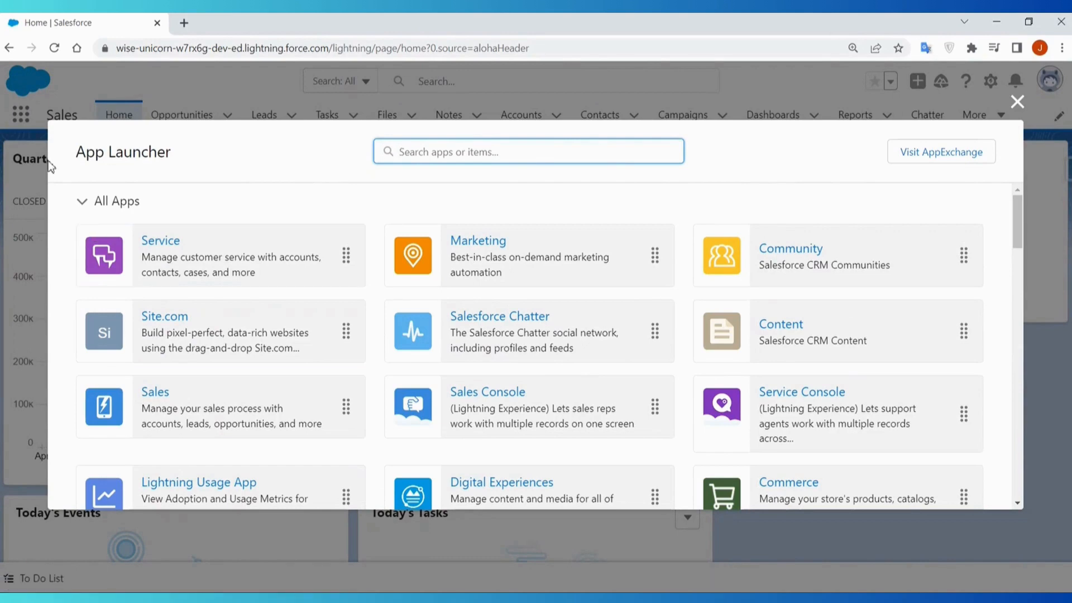
{"action": "left_click", "coordinate": [1024, 110]}
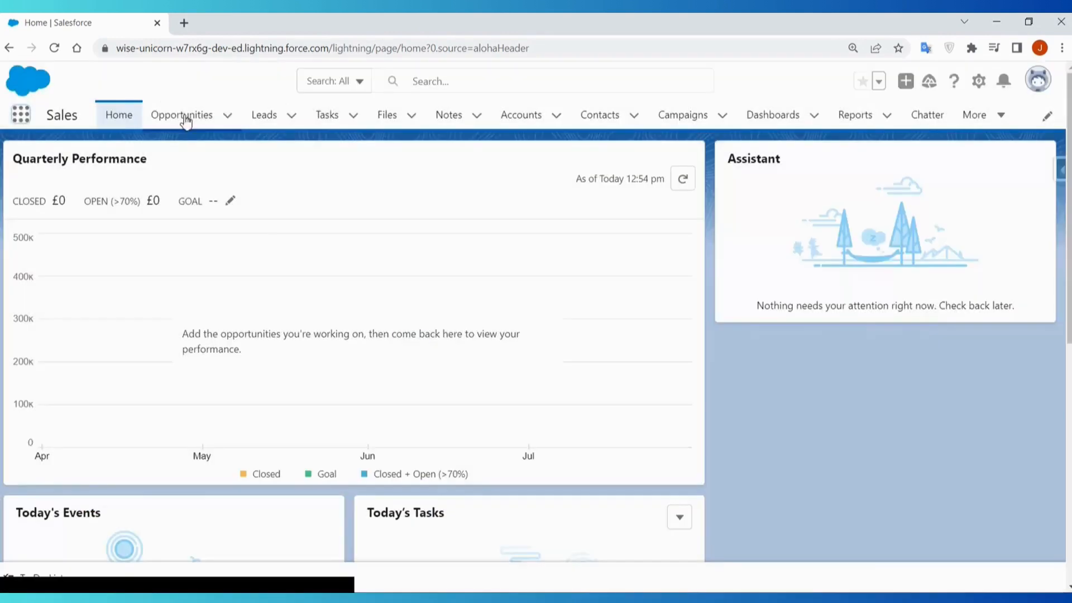
- Change the active Lightning app from Sales to Service
{"action": "left_click", "coordinate": [21, 115]}
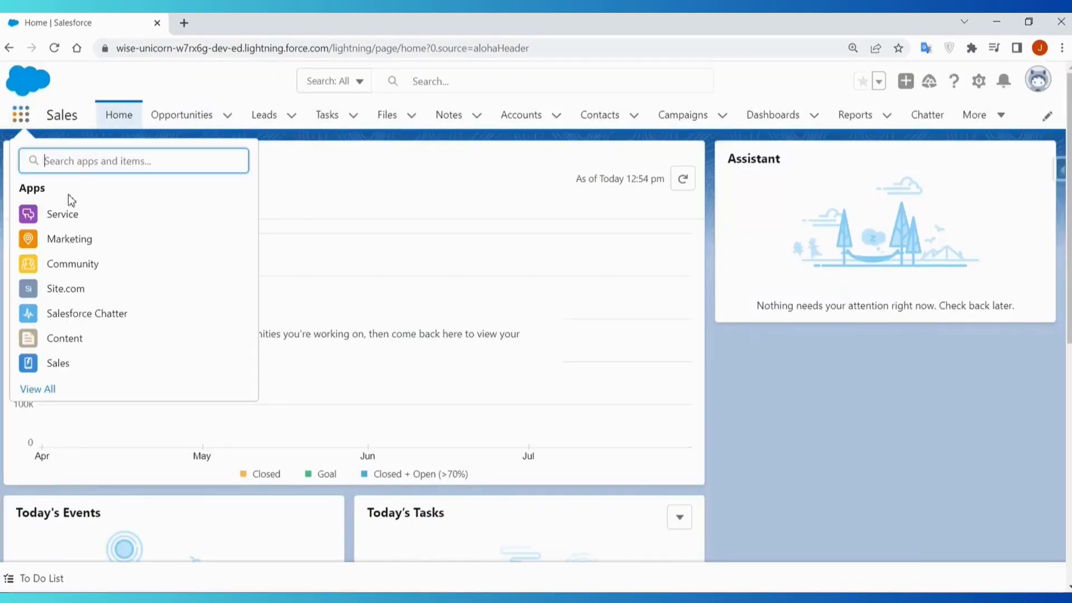
{"action": "left_click", "coordinate": [108, 216]}
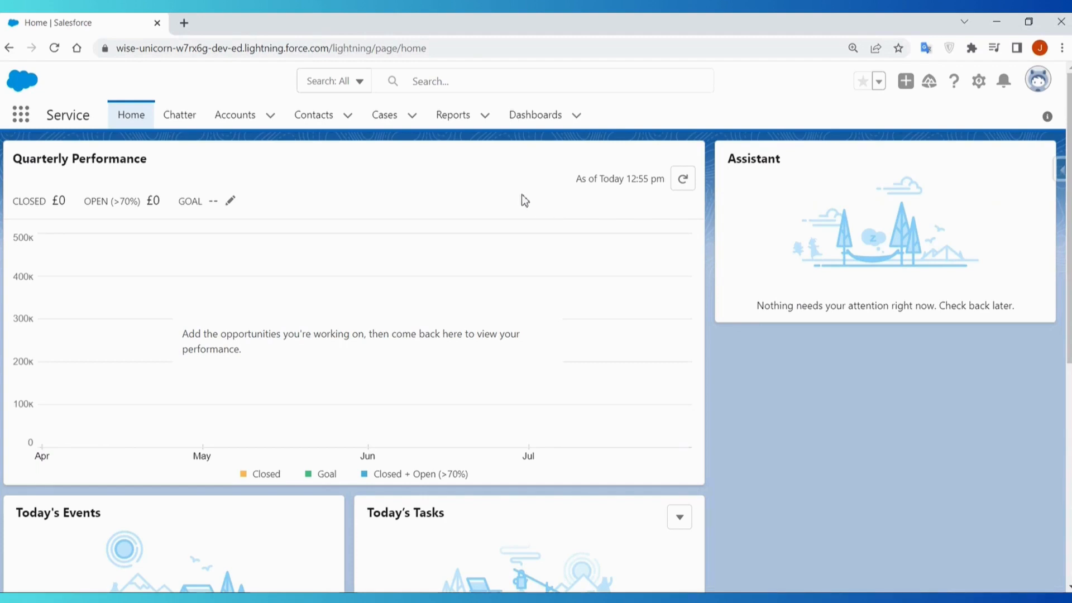
- Switch to Salesforce Classic to view the Service app there, and switch back to Lightning Experience
{"action": "left_click", "coordinate": [1037, 79]}
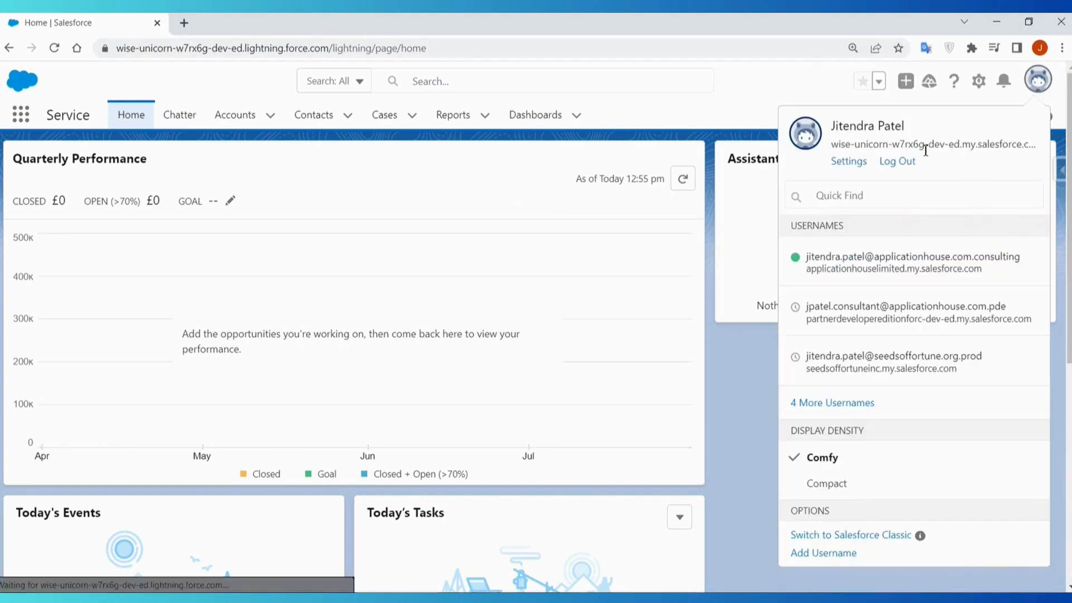
{"action": "left_click", "coordinate": [854, 536]}
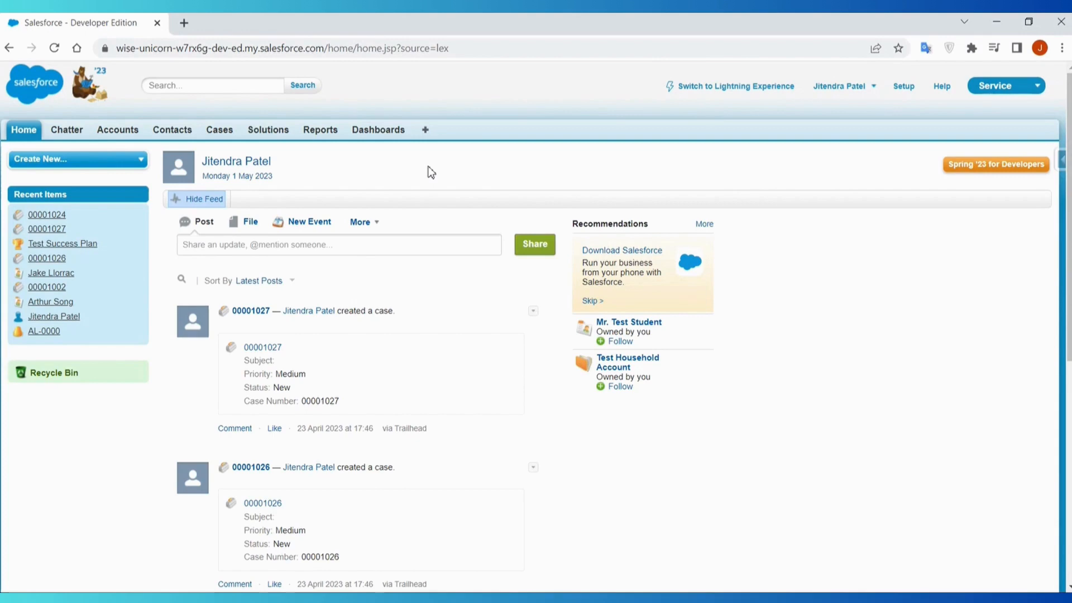
{"action": "left_click", "coordinate": [723, 87]}
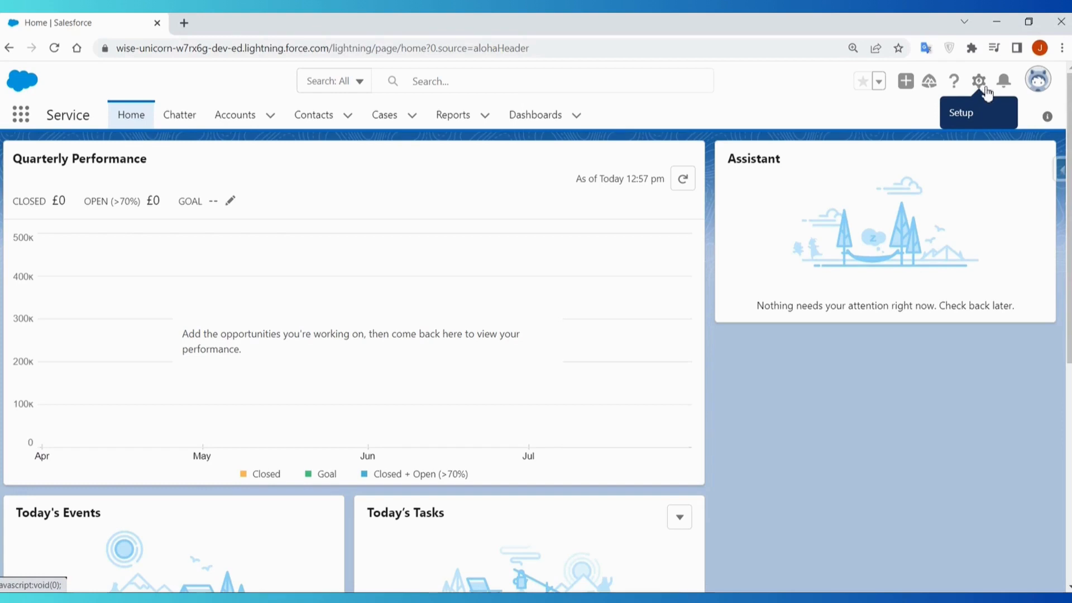
- Open the Advanced User Details in the personal settings and check which profile the user has
{"action": "left_click", "coordinate": [1040, 90]}
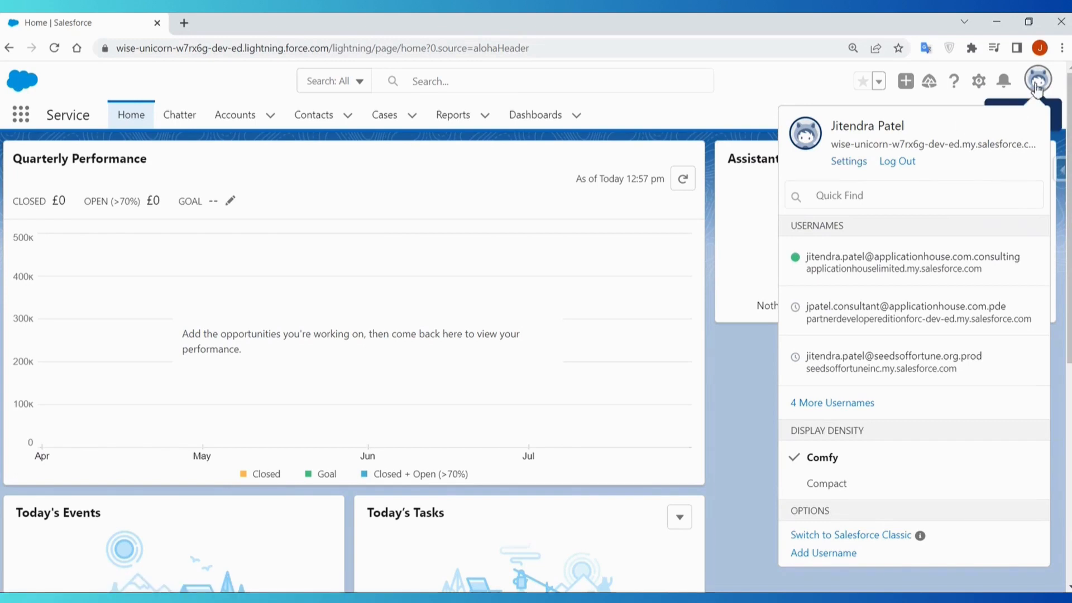
{"action": "left_click", "coordinate": [833, 162]}
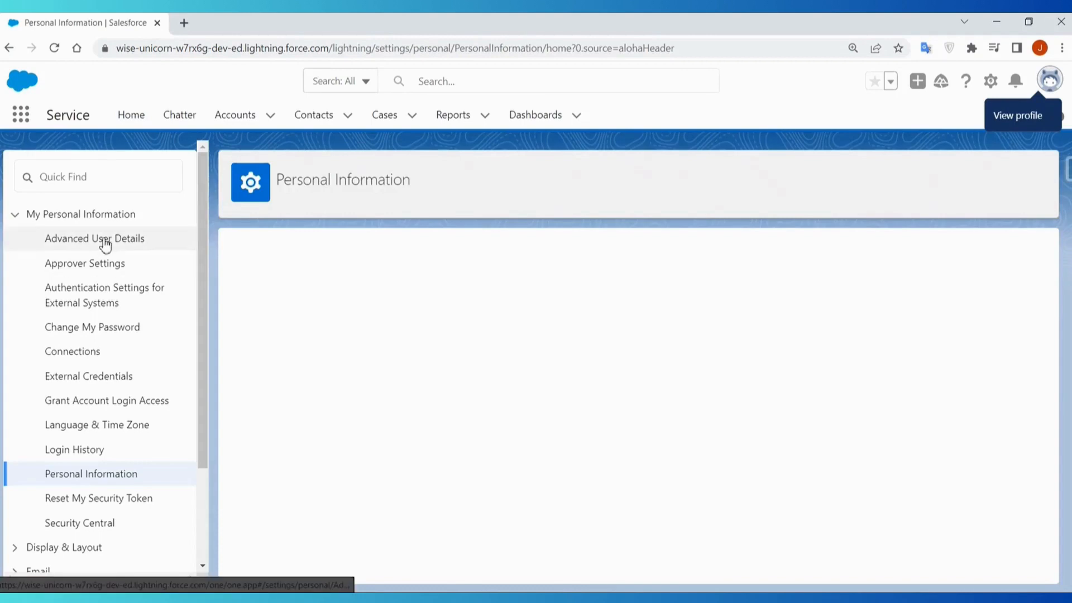
{"action": "left_click", "coordinate": [105, 241]}
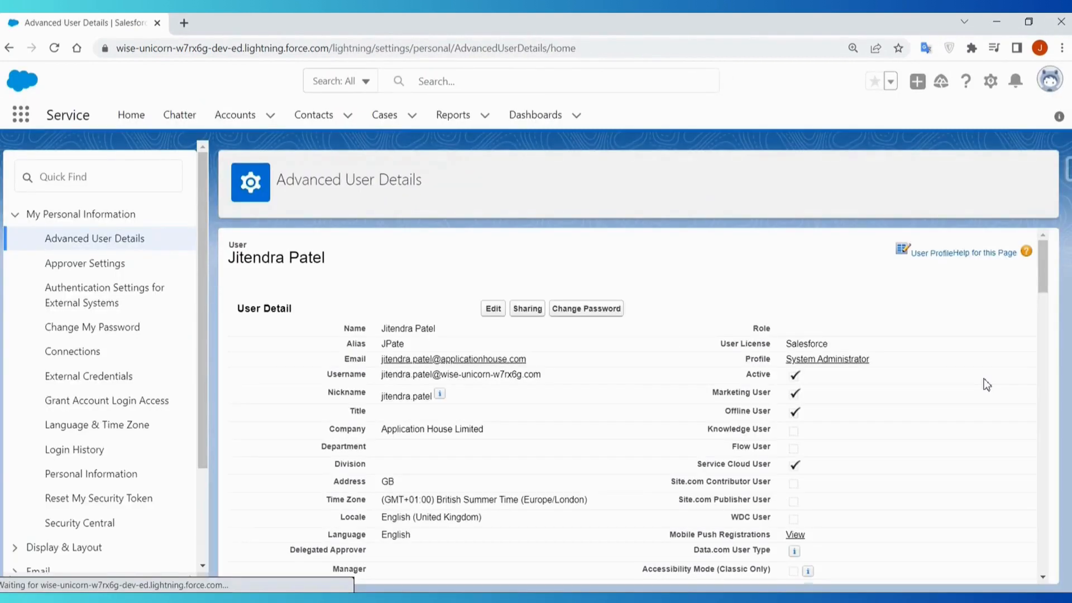
{"action": "left_click_drag", "start_coordinate": [870, 382], "coordinate": [784, 383]}
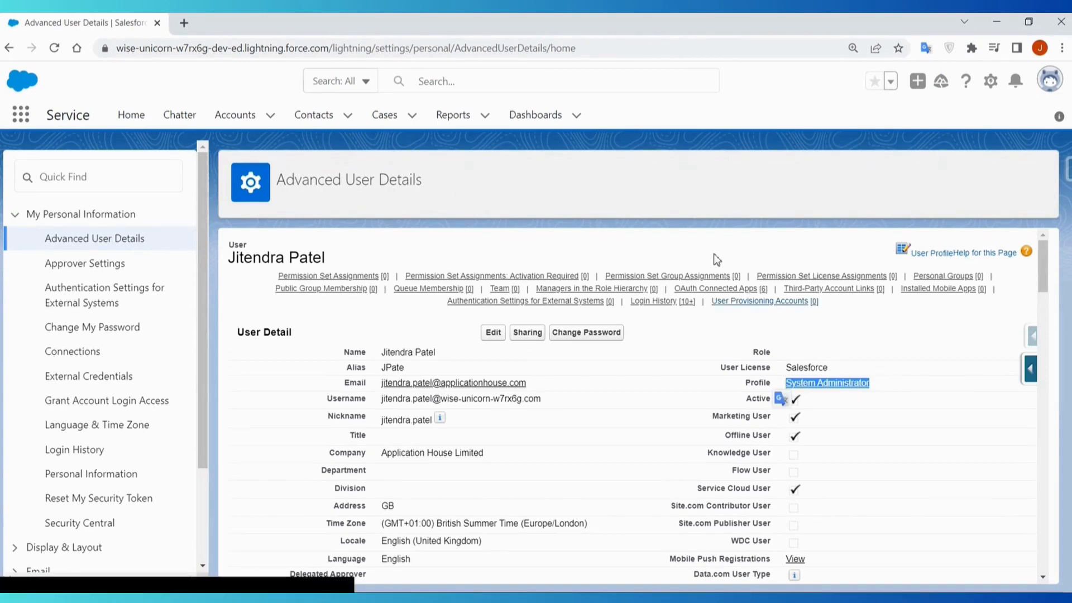
- Open Setup, close the Advanced User Details browser tab, and go to the App Manager under Apps
{"action": "left_click", "coordinate": [990, 80]}
{"action": "left_click", "coordinate": [926, 123]}
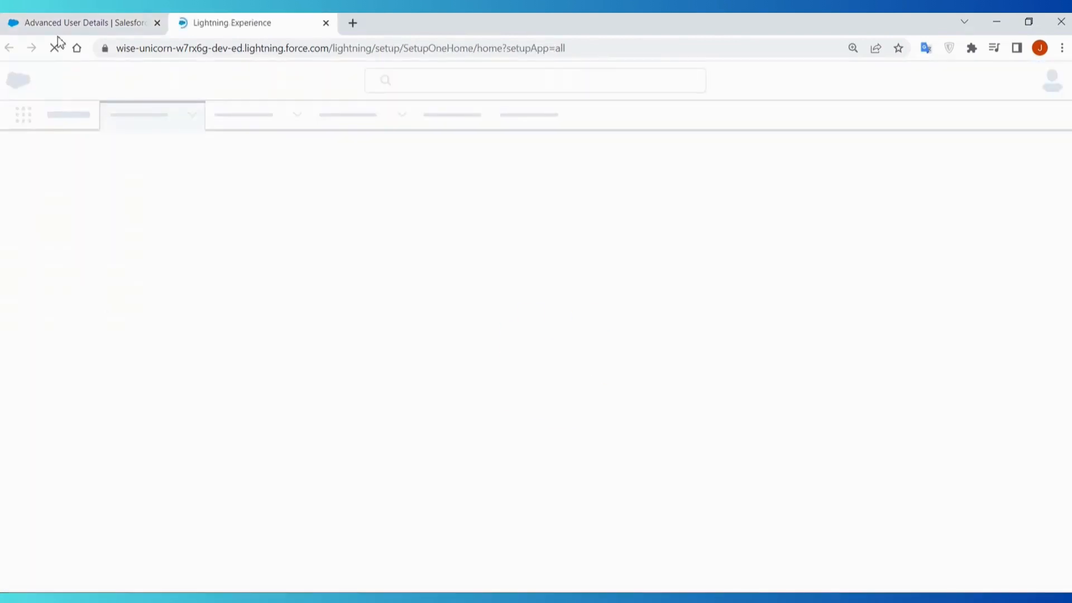
{"action": "left_click", "coordinate": [154, 22]}
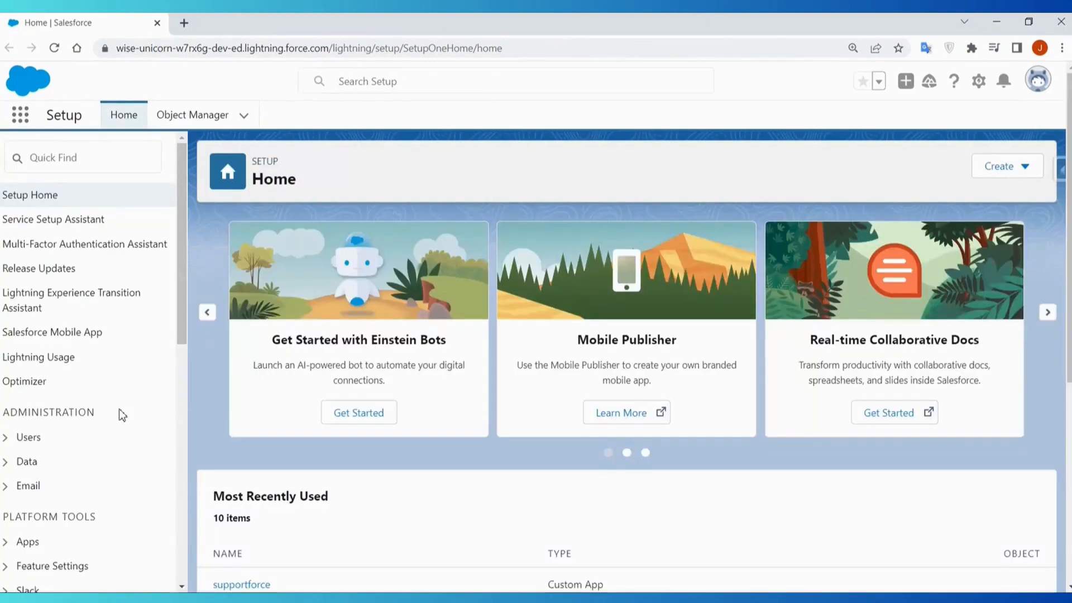
{"action": "scroll", "coordinate": [118, 408], "scroll_direction": "down", "scroll_amount": 2}
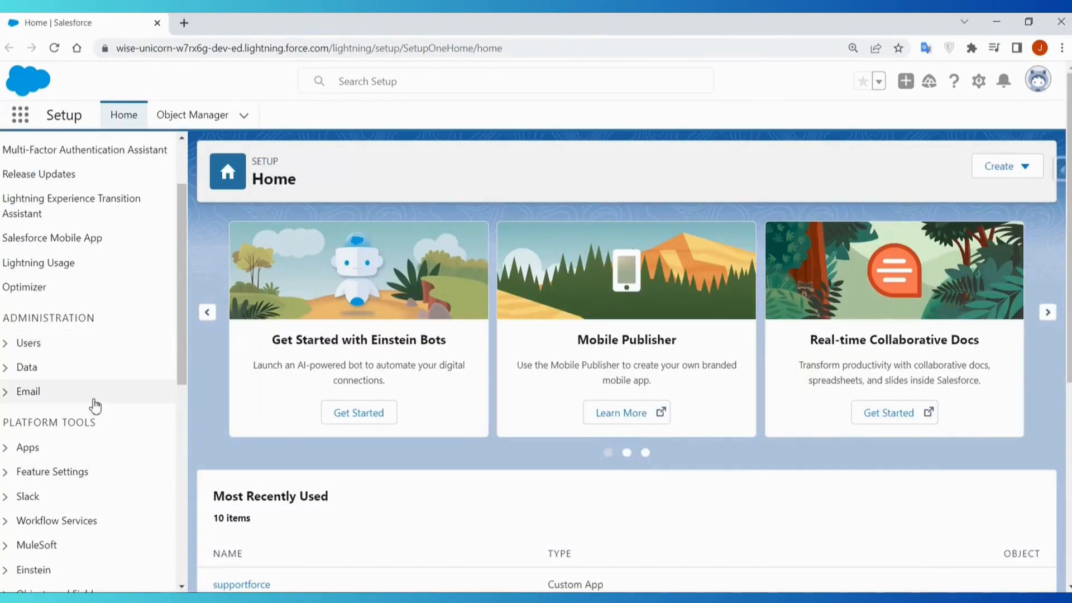
{"action": "left_click", "coordinate": [7, 451]}
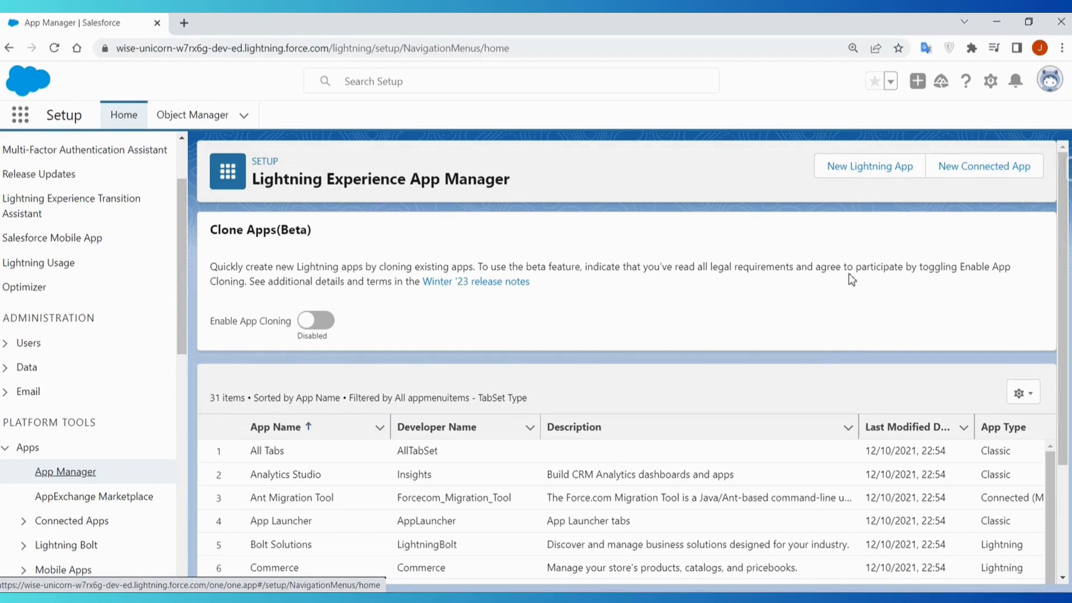
- Start a new Lightning app named Fund Raising with the developer name Fund_Raising
{"action": "left_click", "coordinate": [870, 167]}
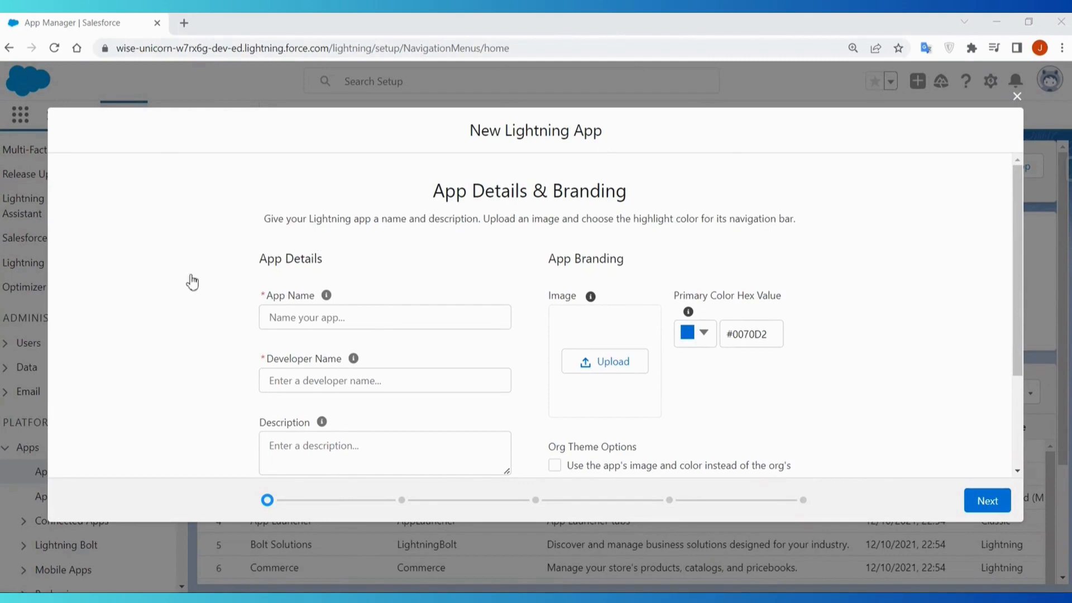
{"action": "left_click", "coordinate": [352, 310]}
{"action": "type", "text": "Fund Raising"}
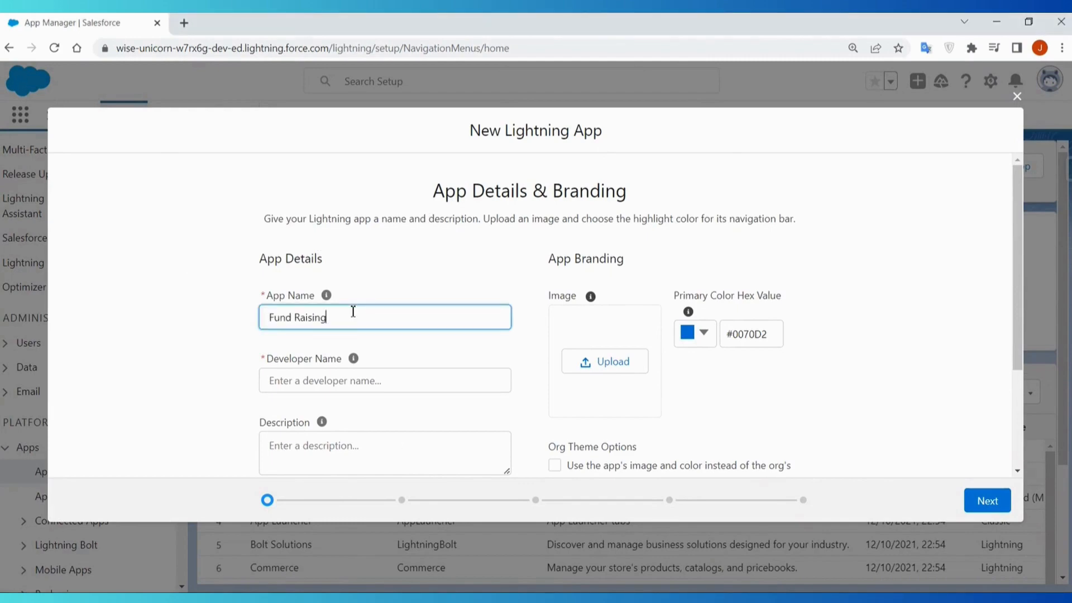
{"action": "left_click", "coordinate": [304, 381]}
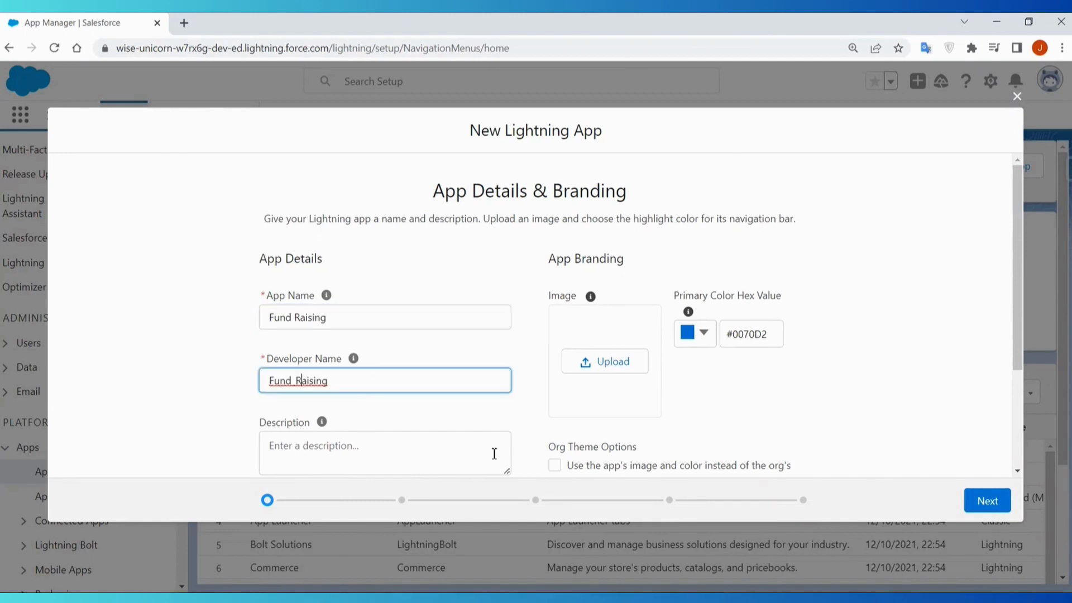
- Fill in the app description with "This is a lightning app that replaces the classic Fund Raising App"
{"action": "scroll", "coordinate": [486, 458], "scroll_direction": "down", "scroll_amount": 3}
{"action": "left_click", "coordinate": [487, 313]}
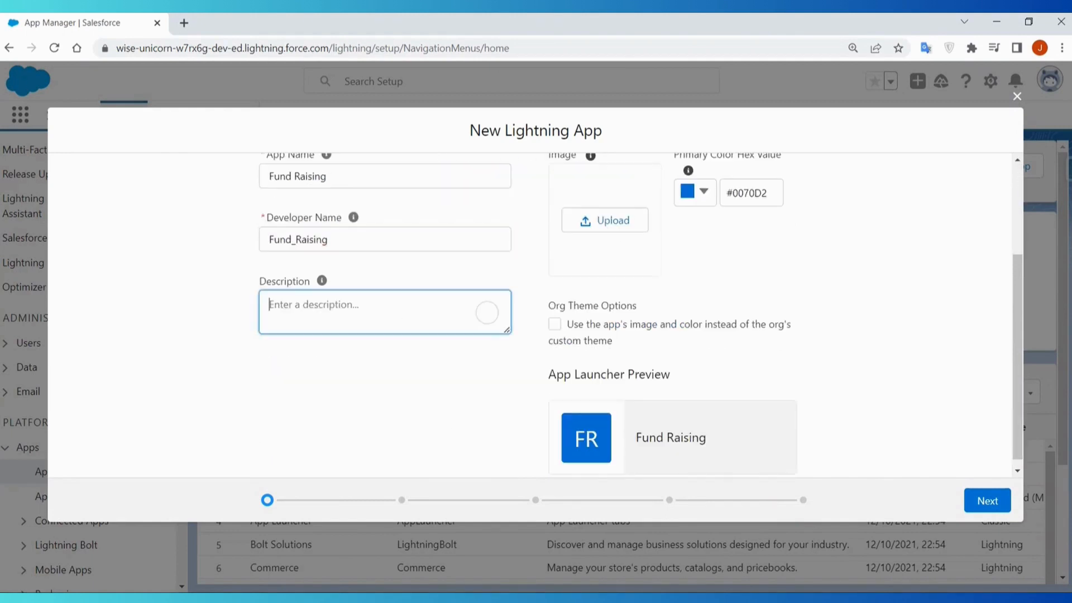
{"action": "key", "text": "alt+Tab"}
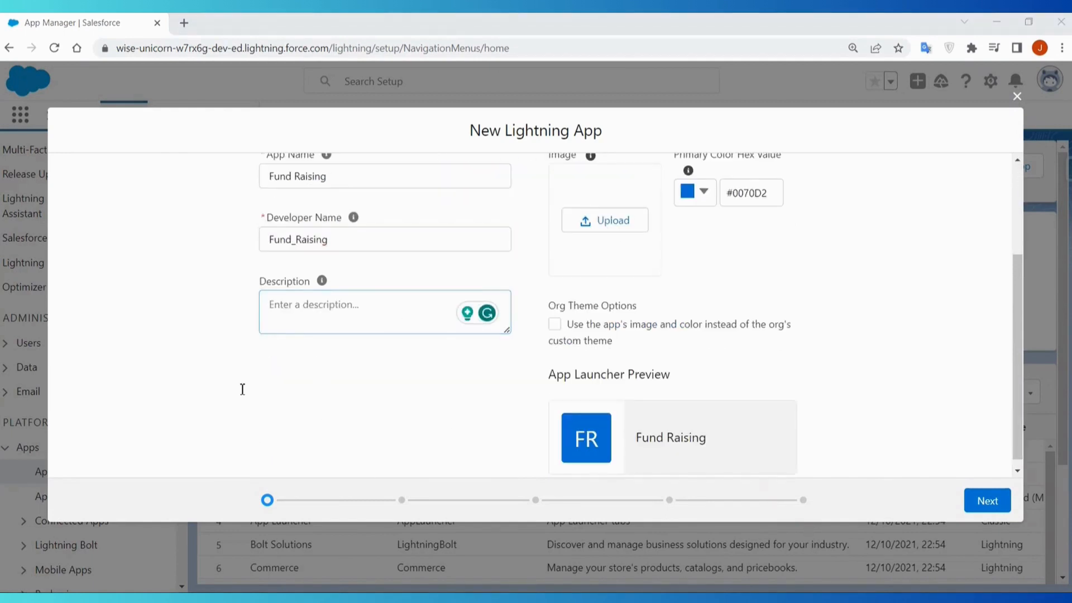
{"action": "key", "text": "alt+Tab"}
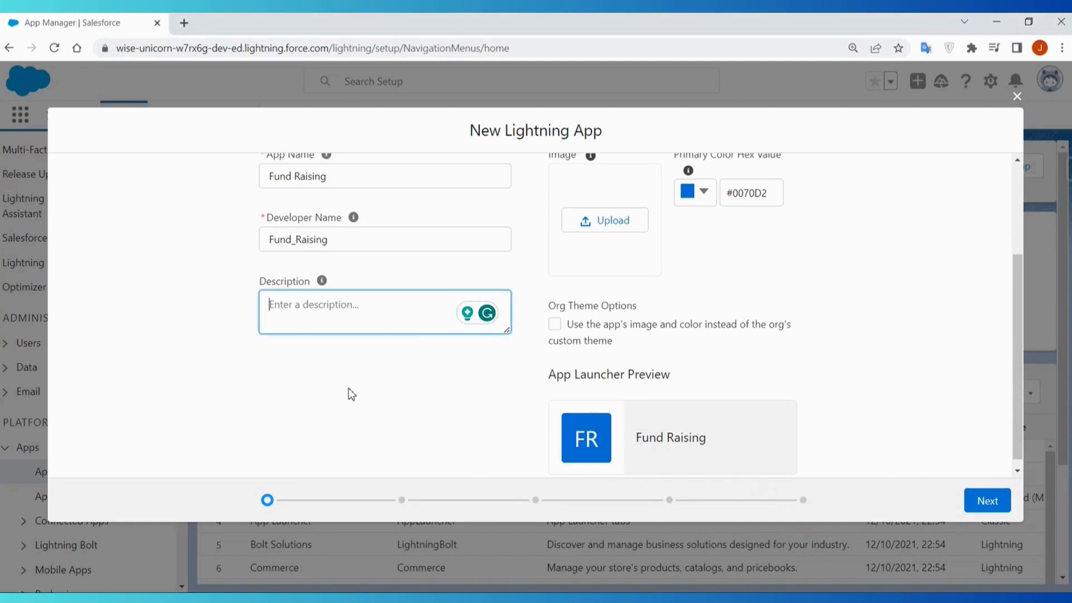
{"action": "type", "text": "This is a lightning app that replaces the classic Fund Raising App"}
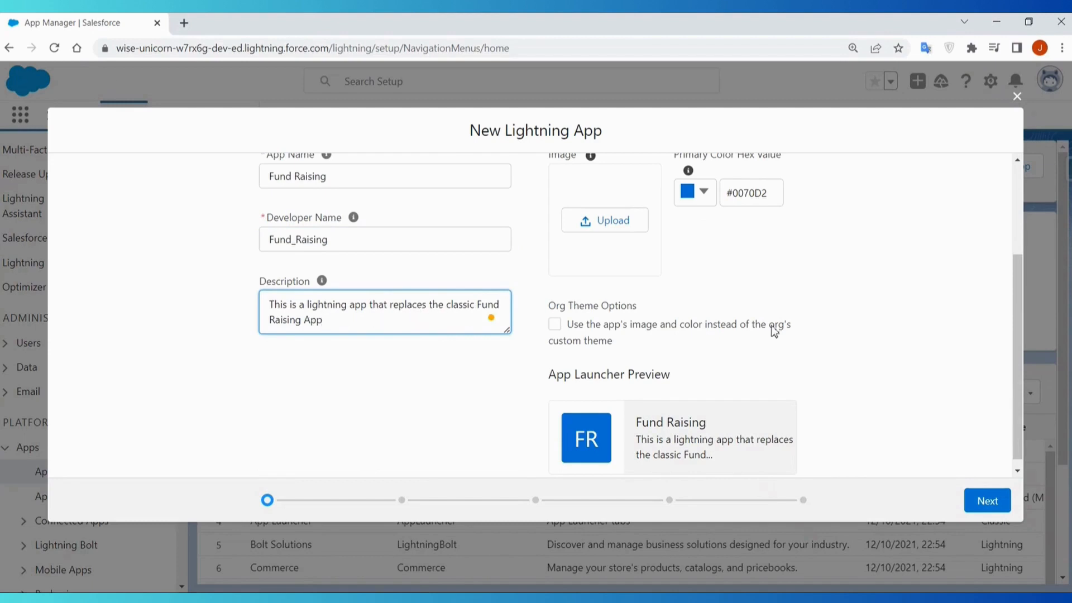
- Upload the fundraising picture from the Downloads folder as the app's branding image
{"action": "scroll", "coordinate": [736, 340], "scroll_direction": "up", "scroll_amount": 2}
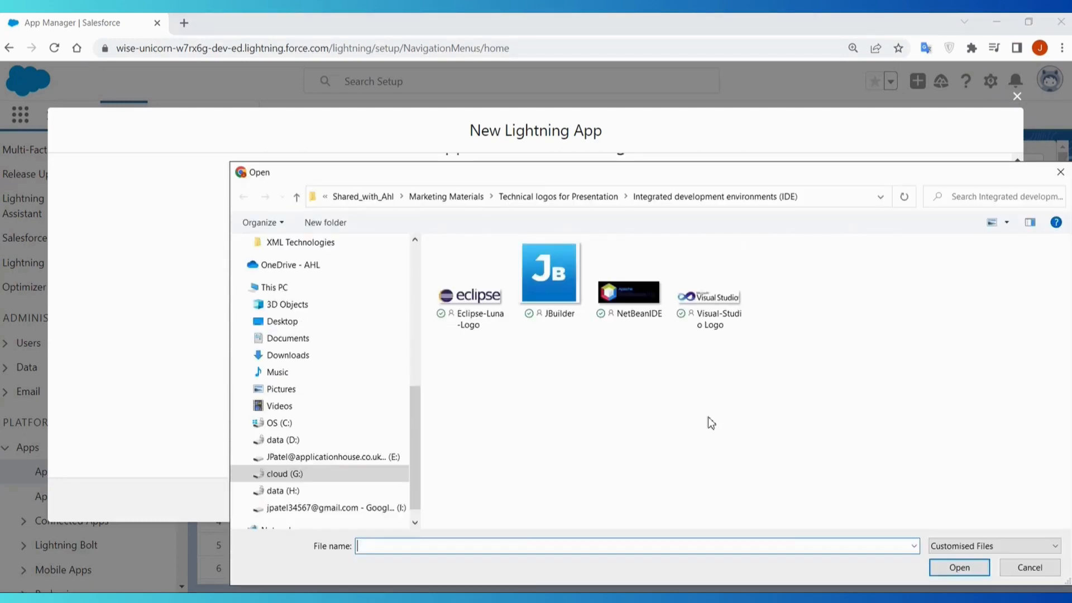
{"action": "scroll", "coordinate": [337, 319], "scroll_direction": "up", "scroll_amount": 10}
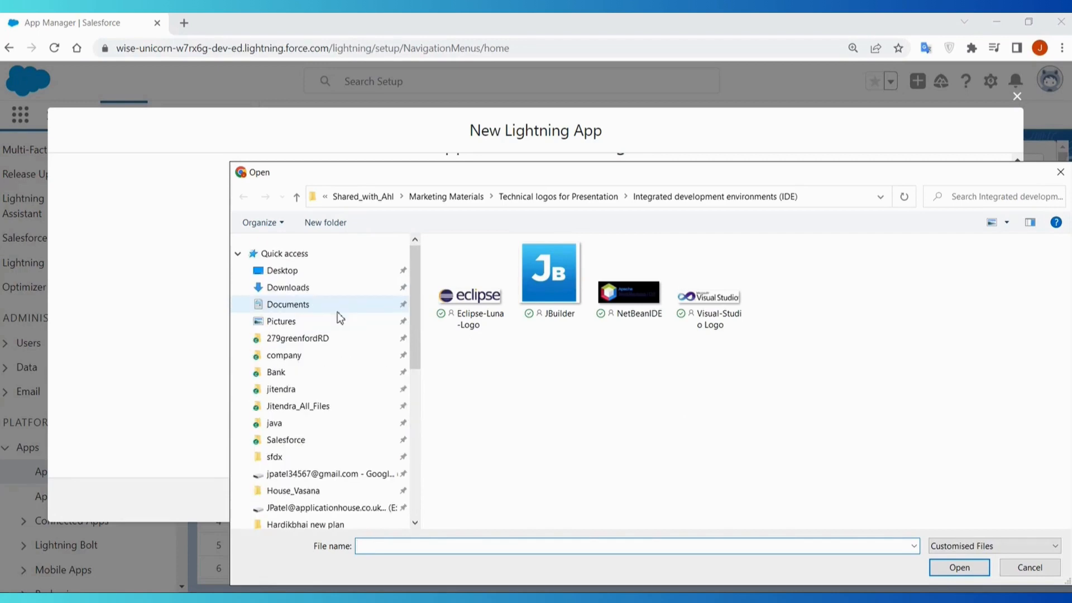
{"action": "left_click", "coordinate": [295, 288]}
{"action": "left_click", "coordinate": [533, 281]}
{"action": "double_click", "coordinate": [533, 281]}
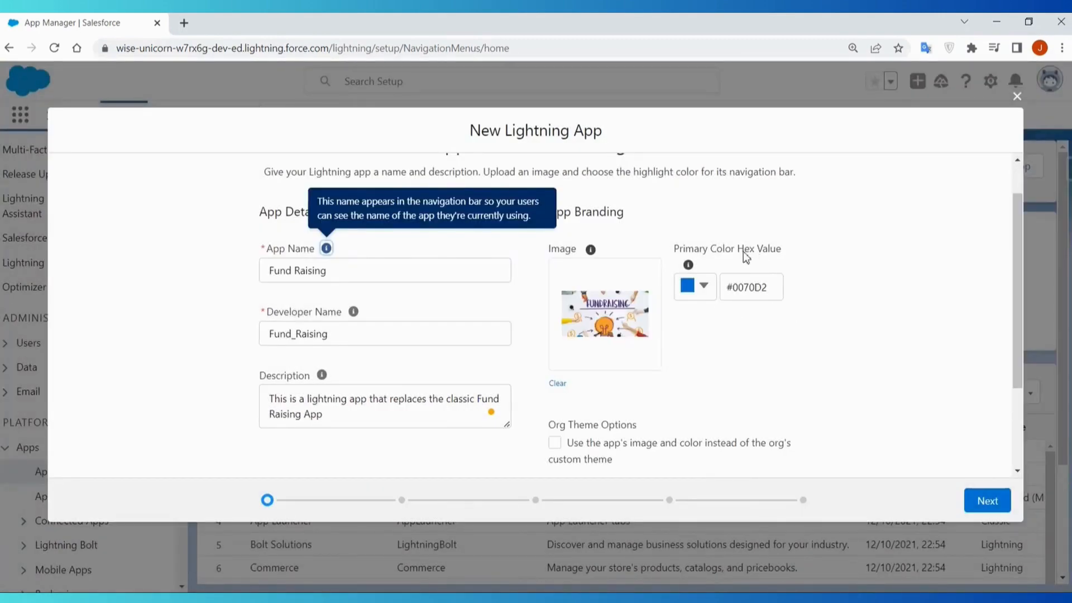
- Review the theme option and App Launcher preview, and continue to the App Options page with the default color
{"action": "scroll", "coordinate": [835, 330], "scroll_direction": "down", "scroll_amount": 3}
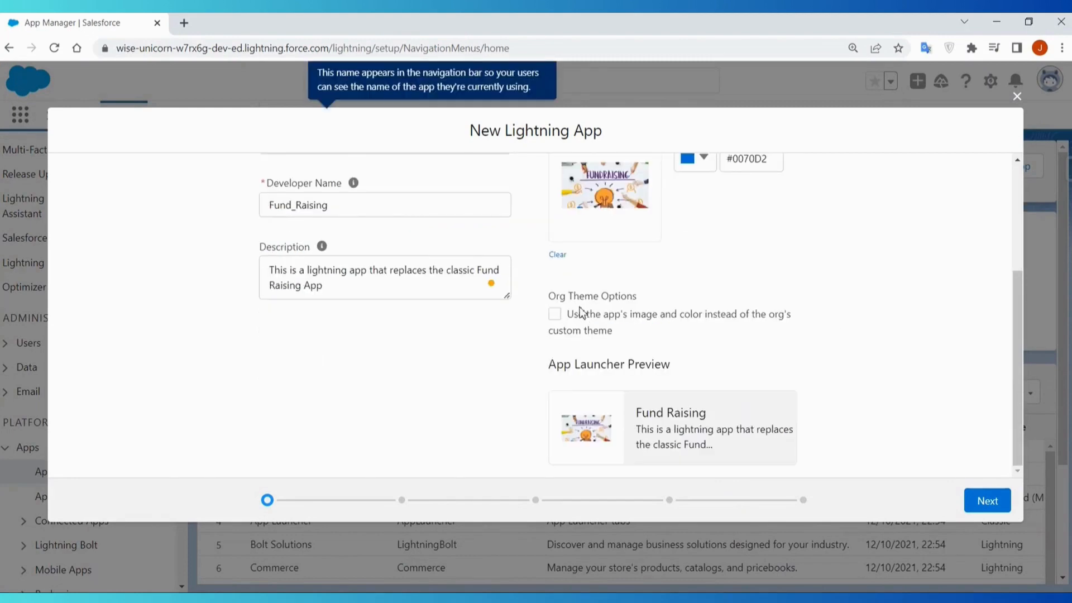
{"action": "scroll", "coordinate": [841, 408], "scroll_direction": "up", "scroll_amount": 3}
{"action": "left_click", "coordinate": [842, 405]}
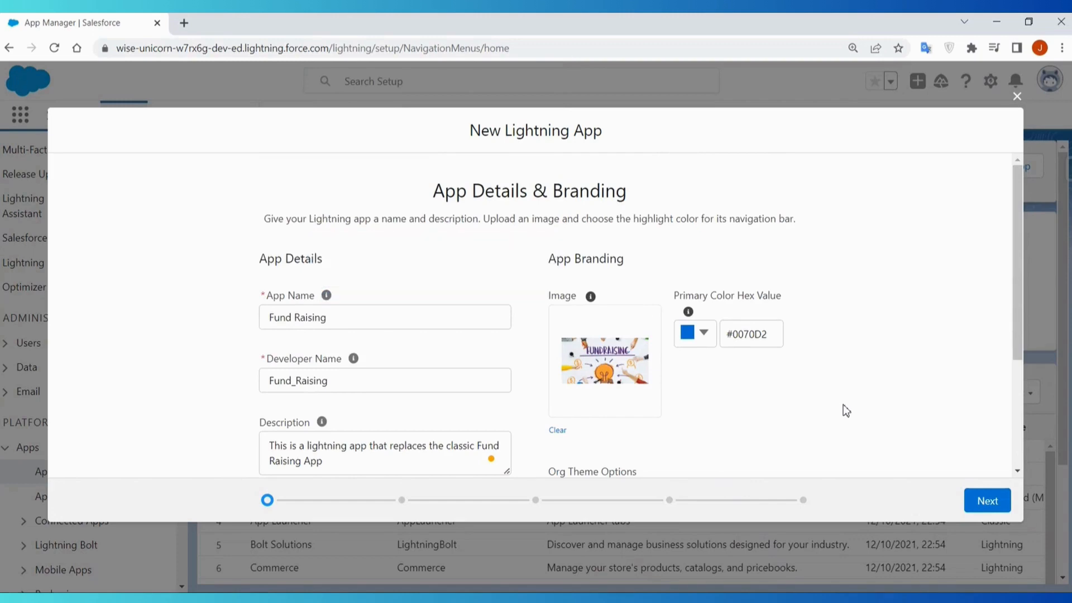
{"action": "left_click", "coordinate": [983, 507]}
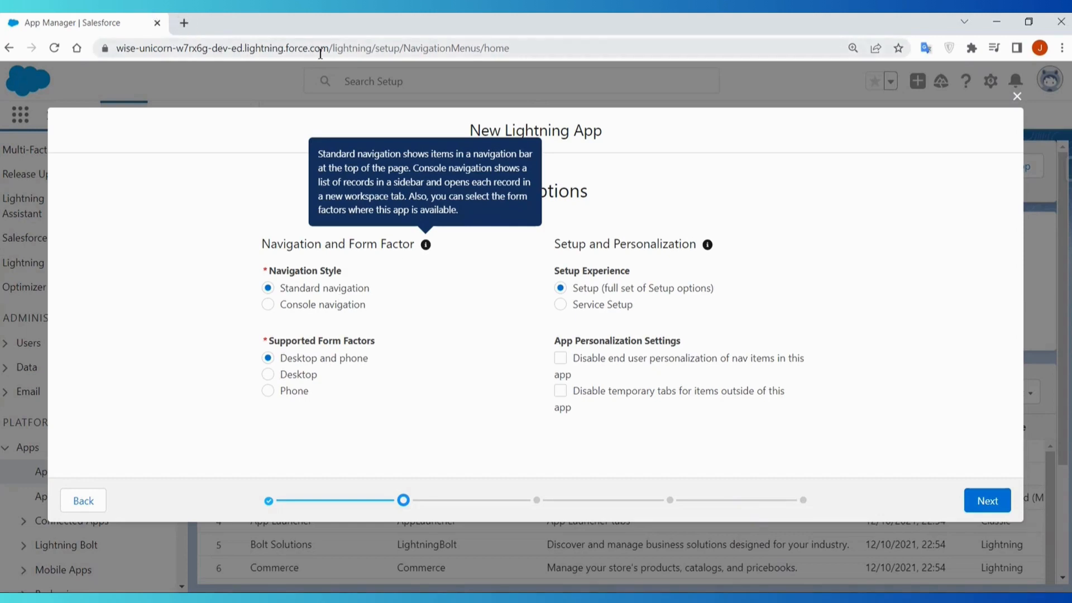
- Copy the org's base URL and open it in a second browser tab to view the Service app's standard navigation
{"action": "left_click_drag", "start_coordinate": [329, 49], "coordinate": [90, 48]}
{"action": "key", "text": "ctrl+c"}
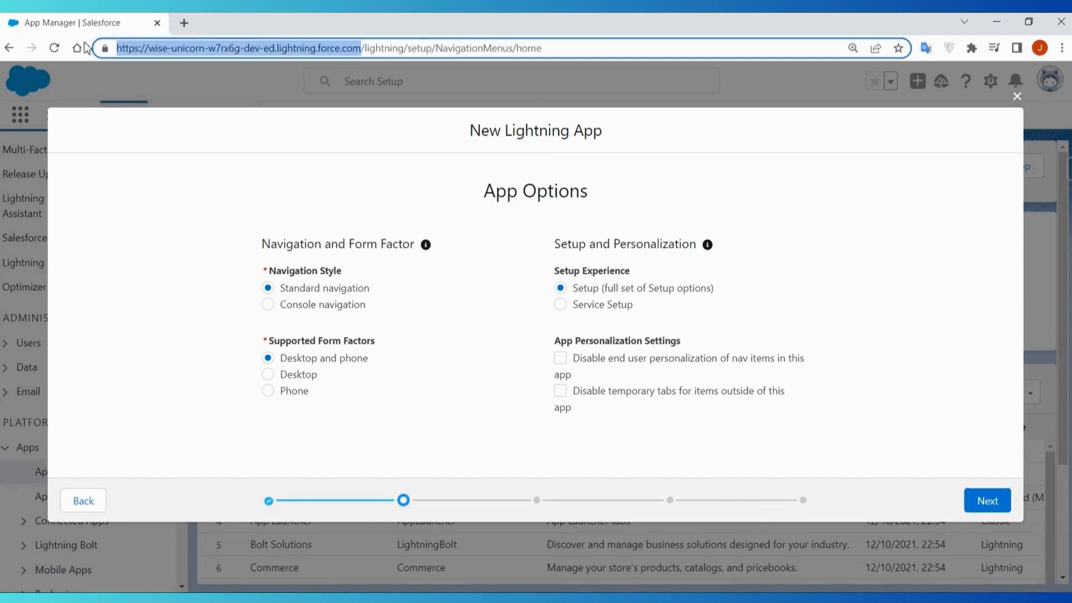
{"action": "left_click", "coordinate": [184, 21]}
{"action": "key", "text": "ctrl+v"}
{"action": "key", "text": "Return"}
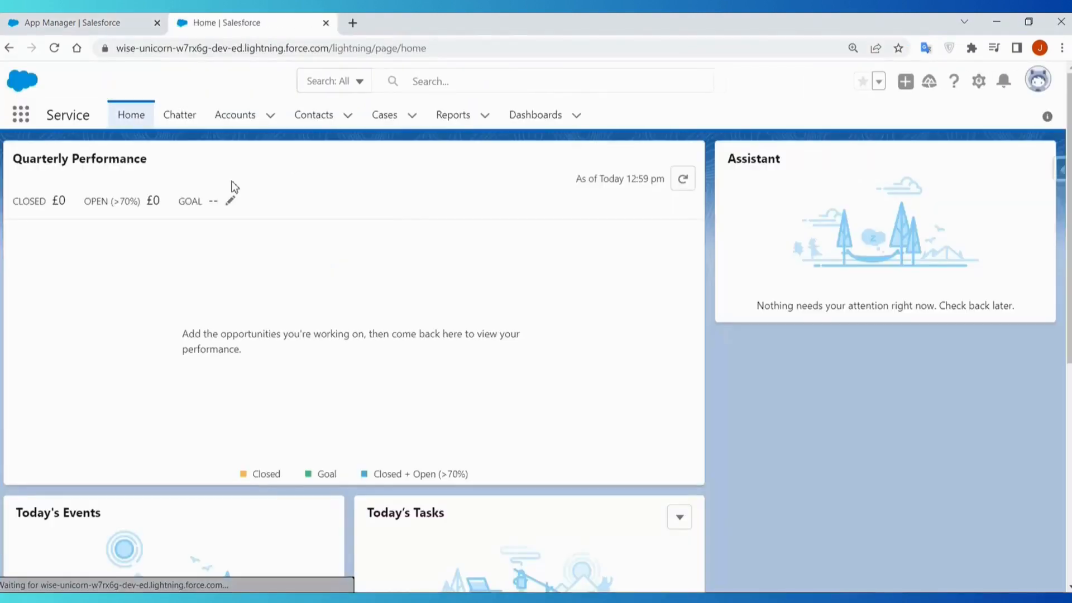
{"action": "left_click", "coordinate": [97, 22]}
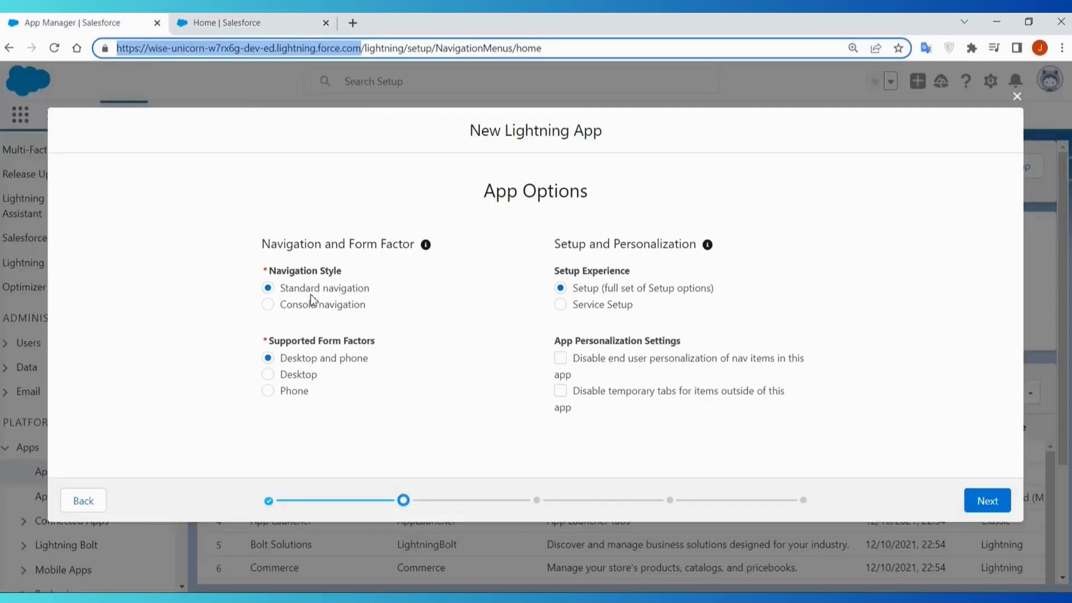
{"action": "left_click", "coordinate": [290, 20]}
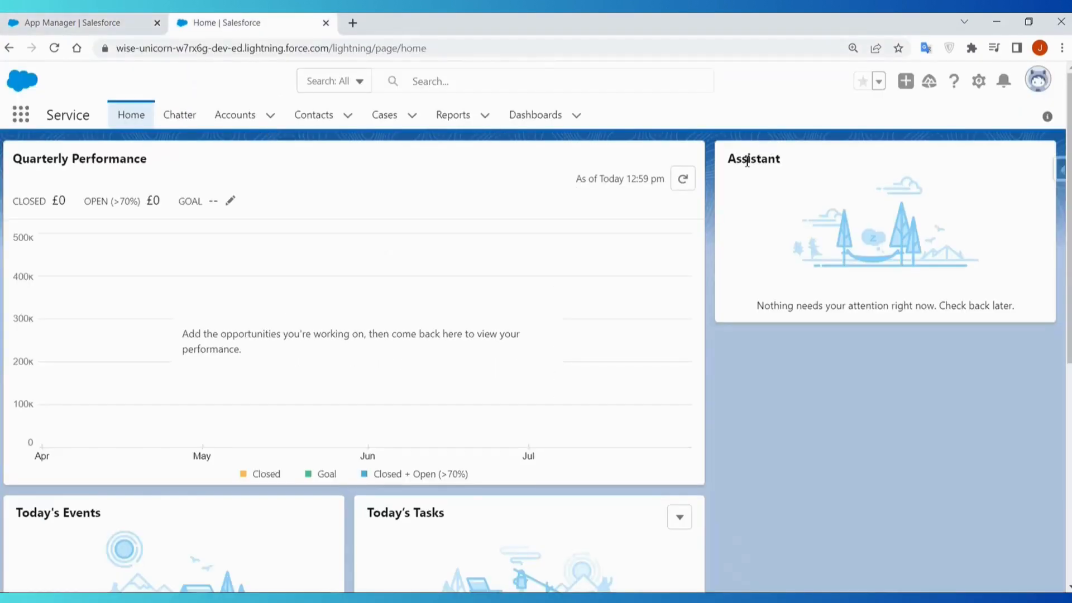
- Search the App Launcher for "co" and open the Sales Console app
{"action": "left_click", "coordinate": [20, 114]}
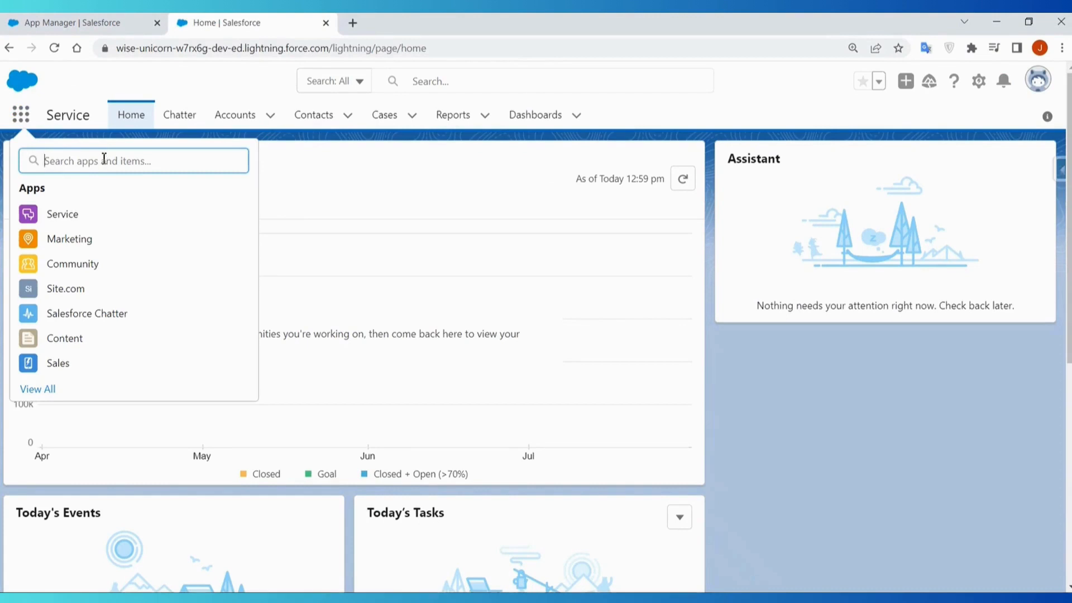
{"action": "type", "text": "co"}
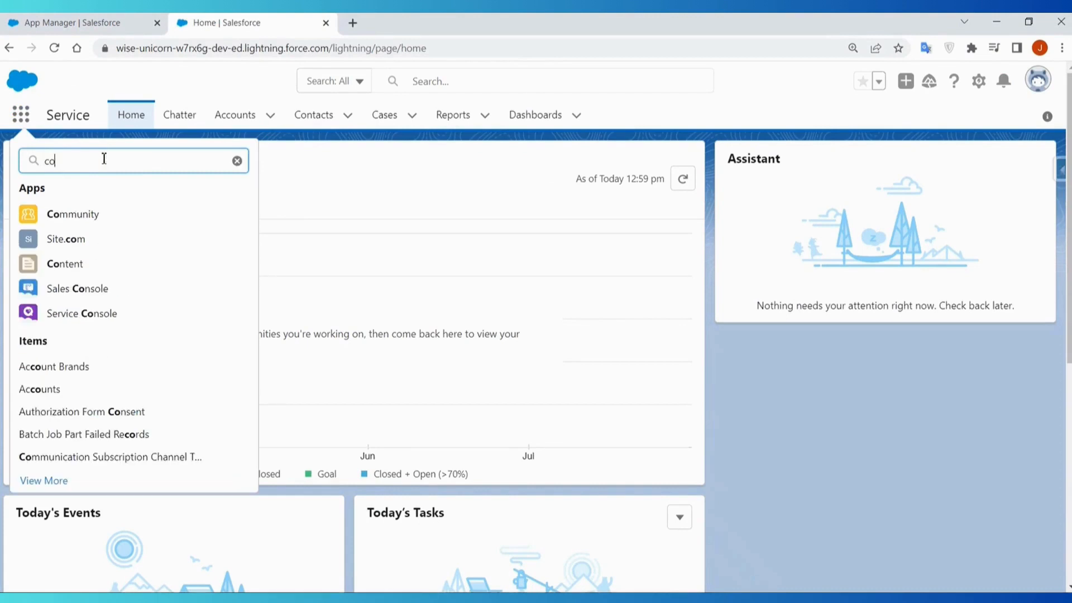
{"action": "left_click", "coordinate": [95, 295]}
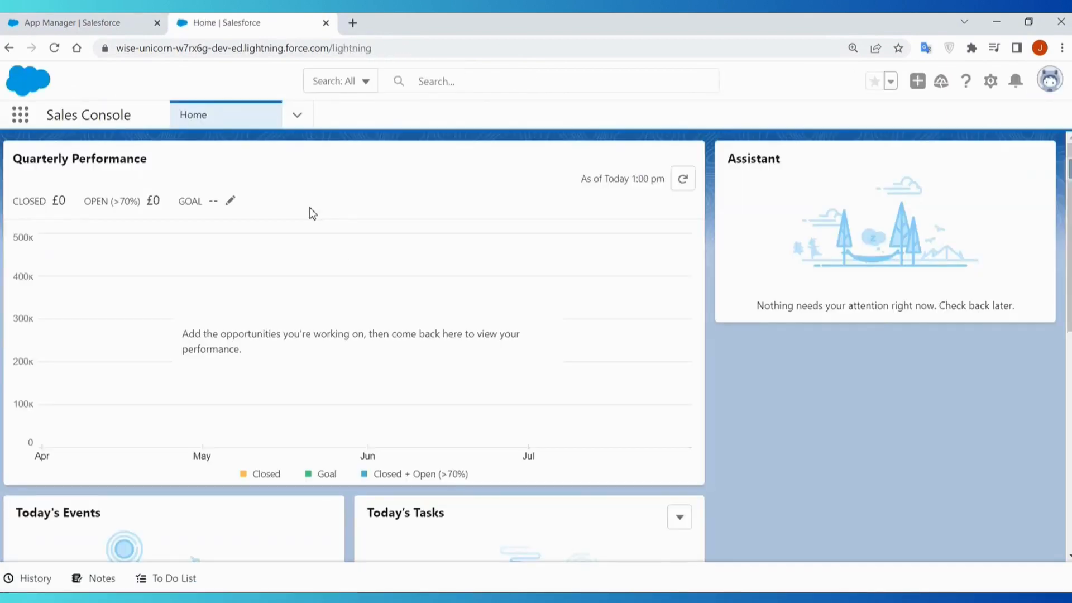
- Go to Accounts in the Sales Console and open the Test Household Account record in a workspace tab
{"action": "left_click", "coordinate": [296, 115]}
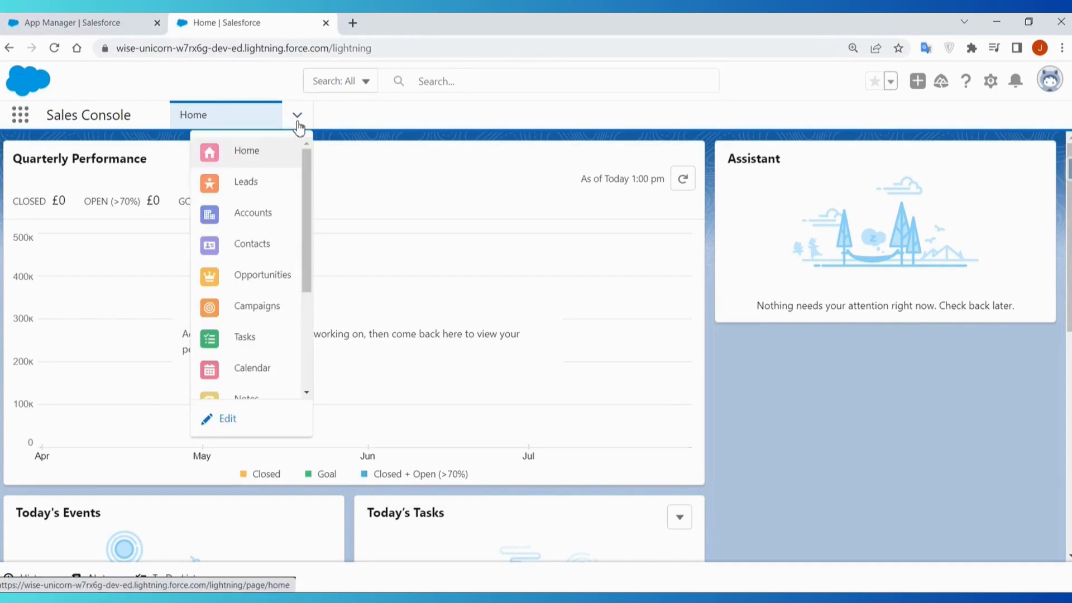
{"action": "left_click", "coordinate": [273, 218]}
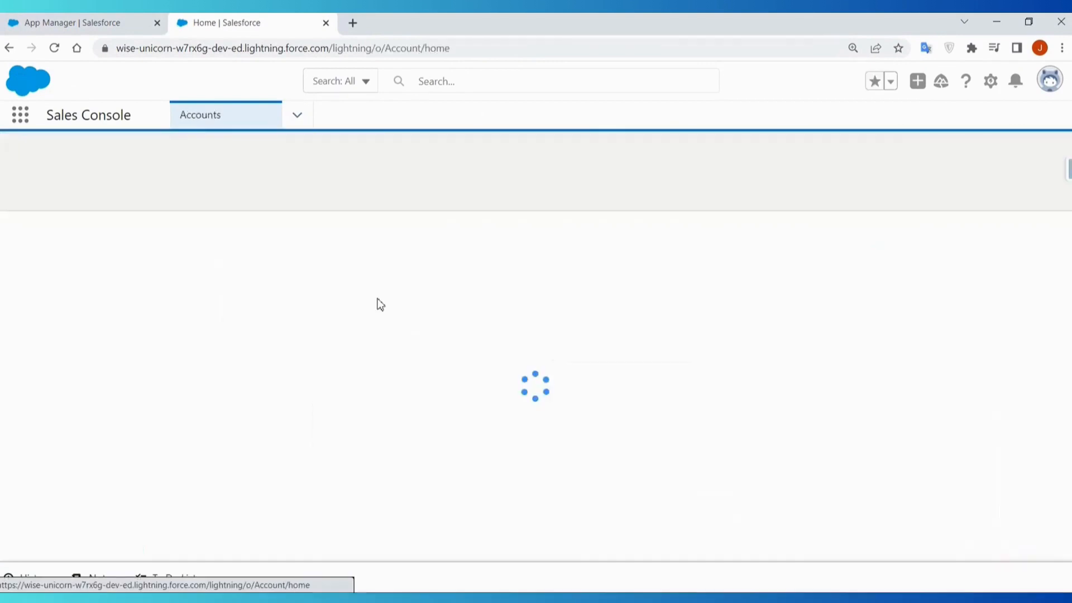
{"action": "left_click", "coordinate": [102, 247]}
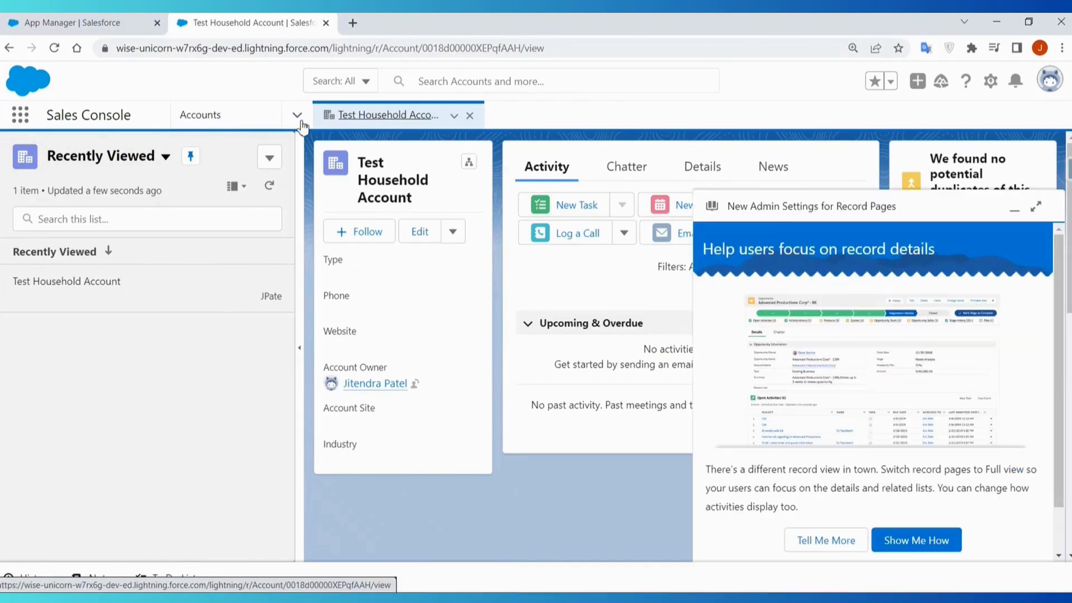
- Go to Contacts in the Sales Console and open the first recently viewed contact in another workspace tab
{"action": "left_click", "coordinate": [297, 115]}
{"action": "left_click", "coordinate": [269, 252]}
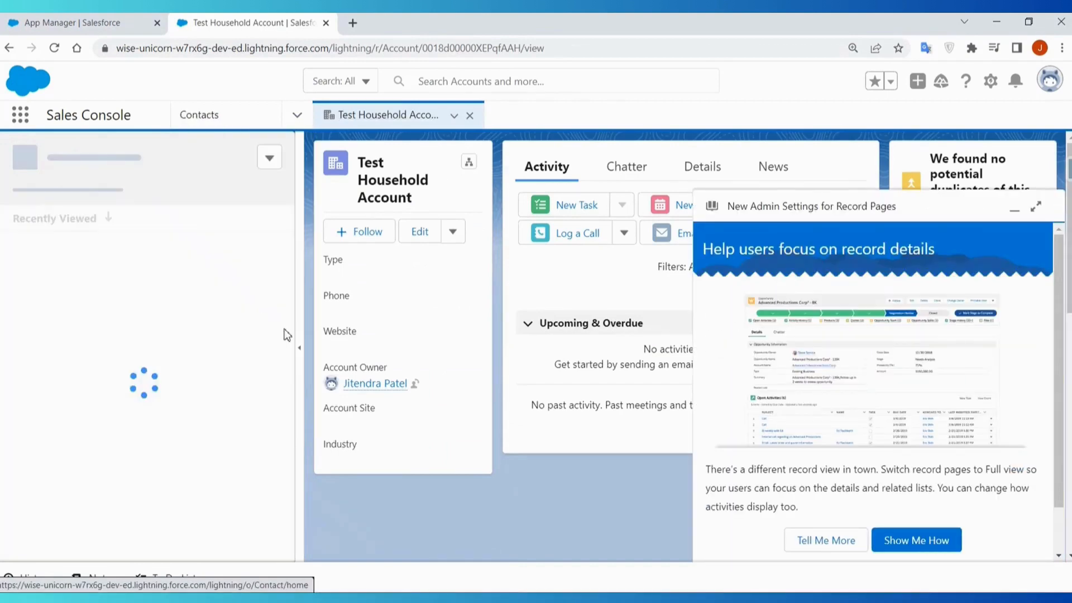
{"action": "left_click", "coordinate": [66, 283]}
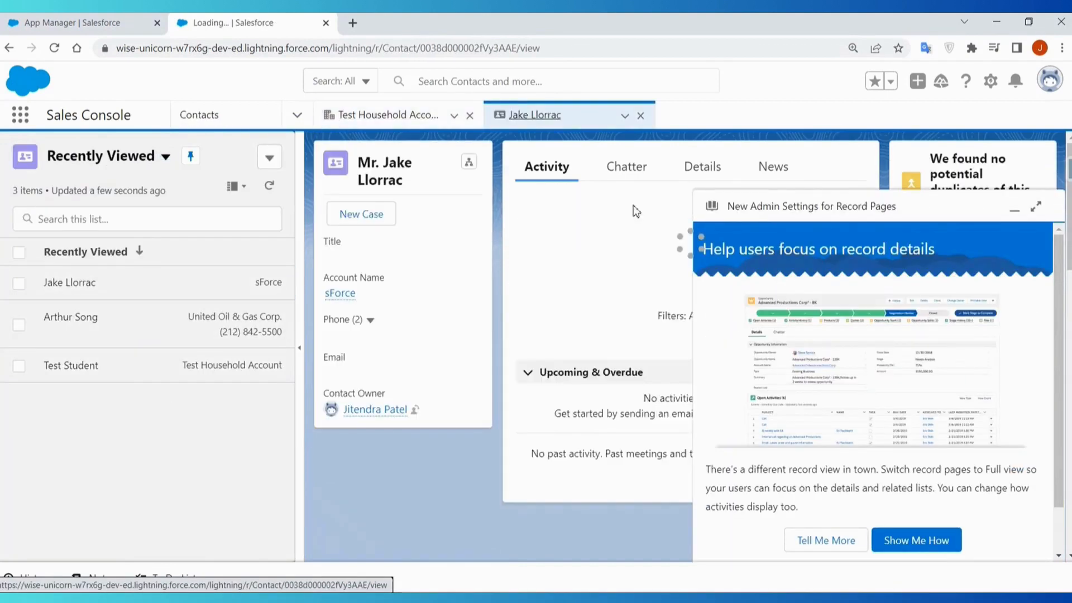
- Minimize the New Admin Settings for Record Pages prompt and look through the console's list of navigation items
{"action": "left_click", "coordinate": [297, 116]}
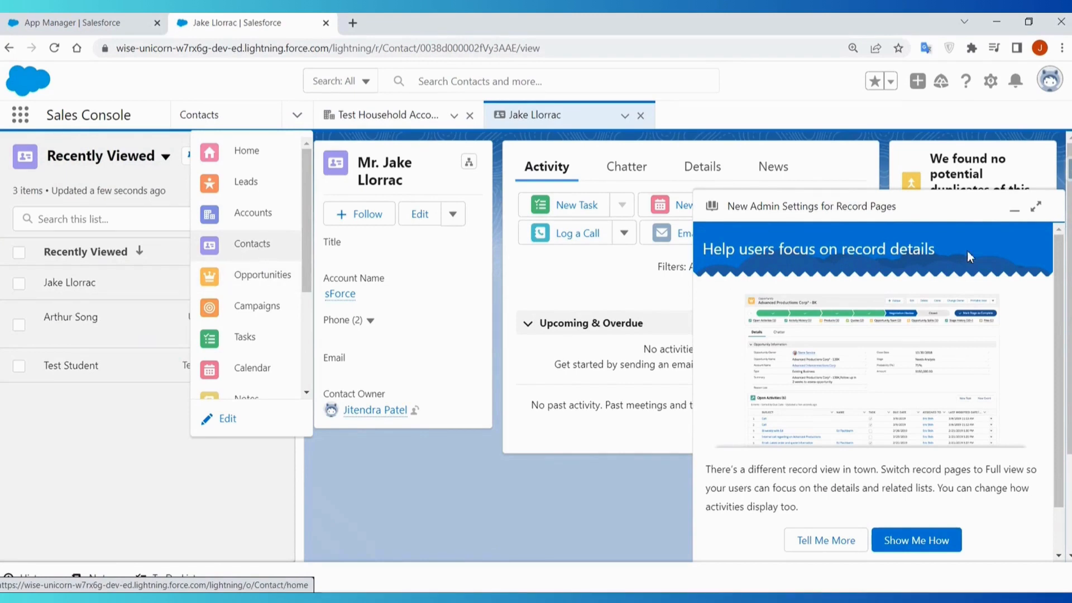
{"action": "left_click", "coordinate": [1014, 210]}
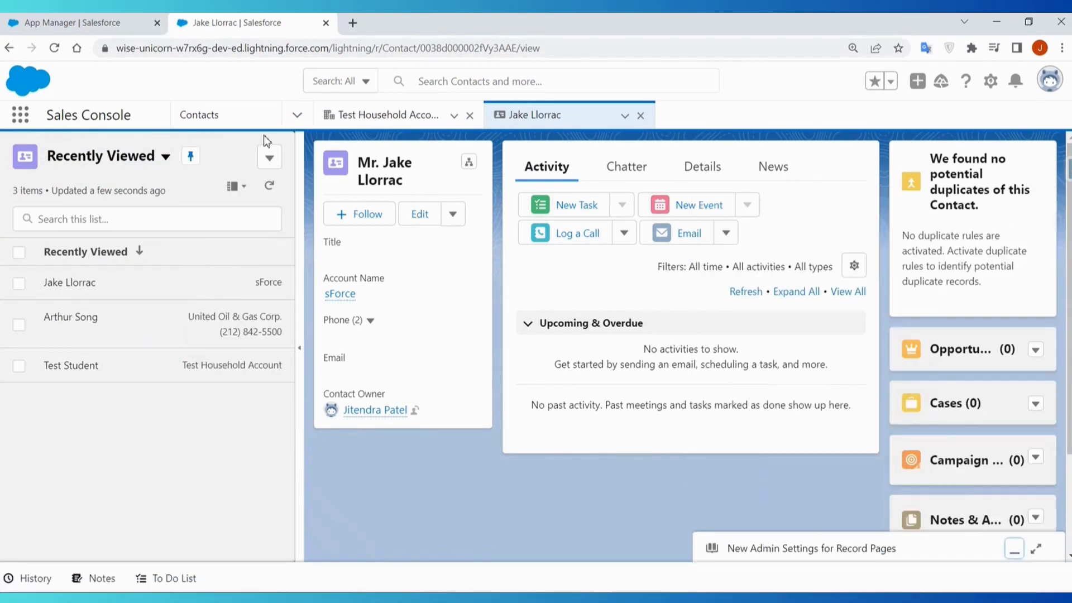
{"action": "left_click", "coordinate": [296, 114]}
{"action": "scroll", "coordinate": [264, 315], "scroll_direction": "down", "scroll_amount": 2}
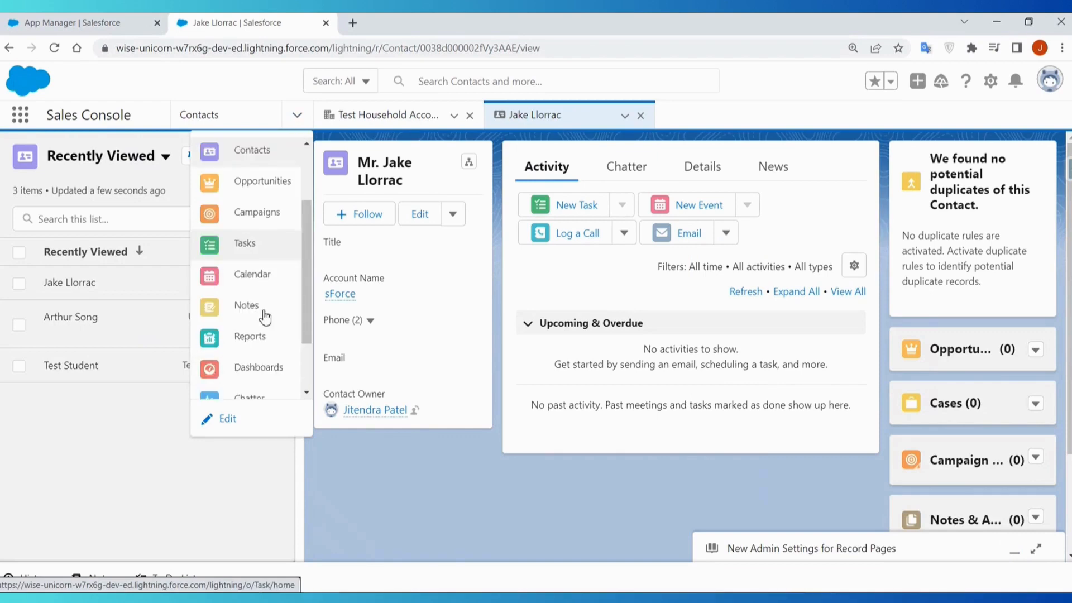
{"action": "left_click", "coordinate": [741, 122]}
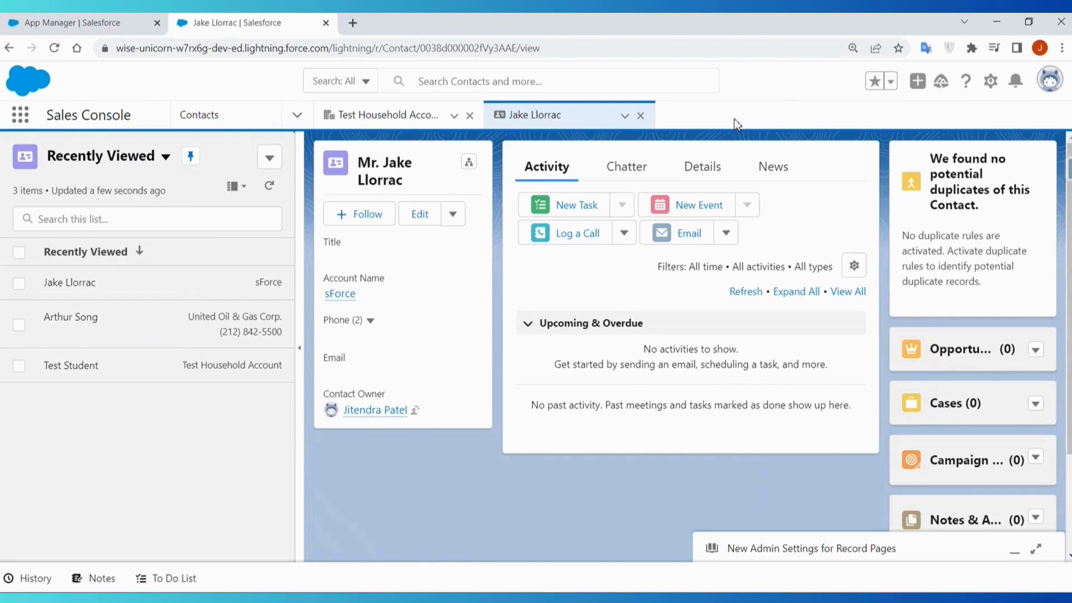
- Switch from the Sales Console to the Sales app, and return to the App Manager browser tab
{"action": "left_click", "coordinate": [20, 122]}
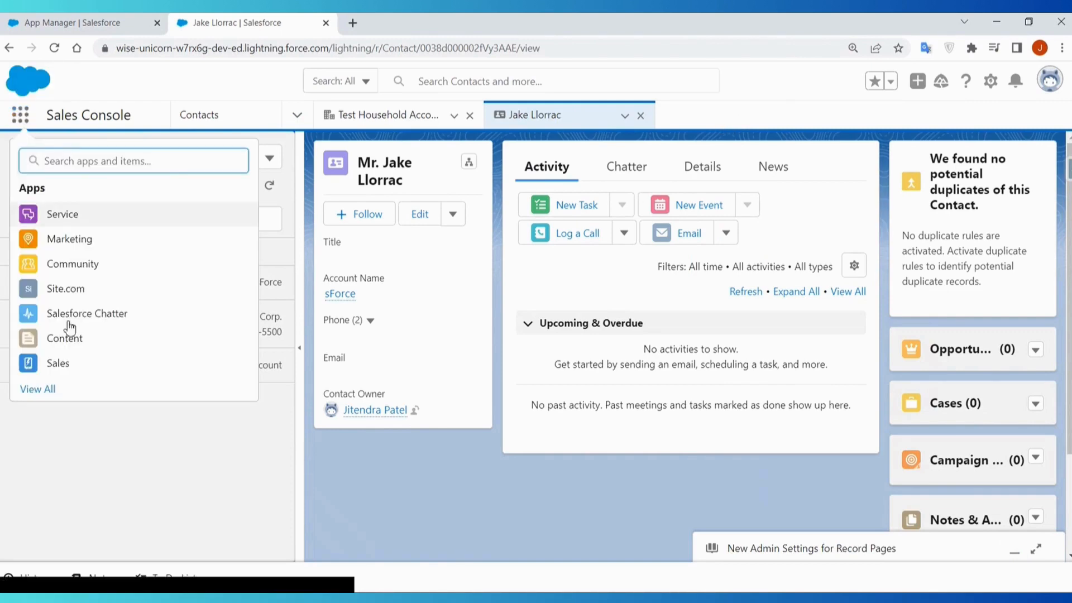
{"action": "left_click", "coordinate": [60, 363]}
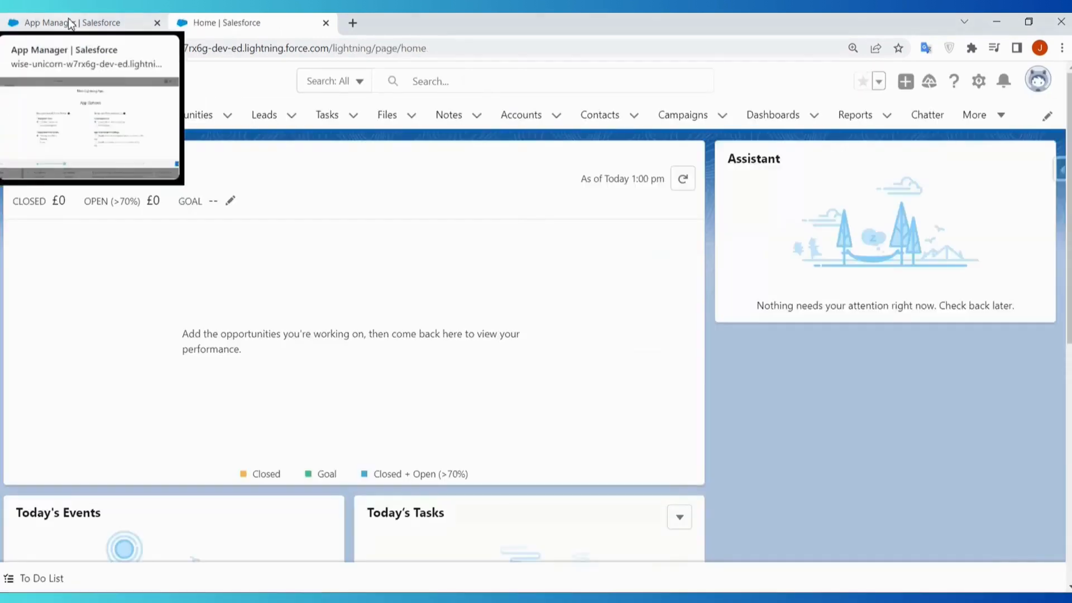
{"action": "left_click", "coordinate": [71, 22]}
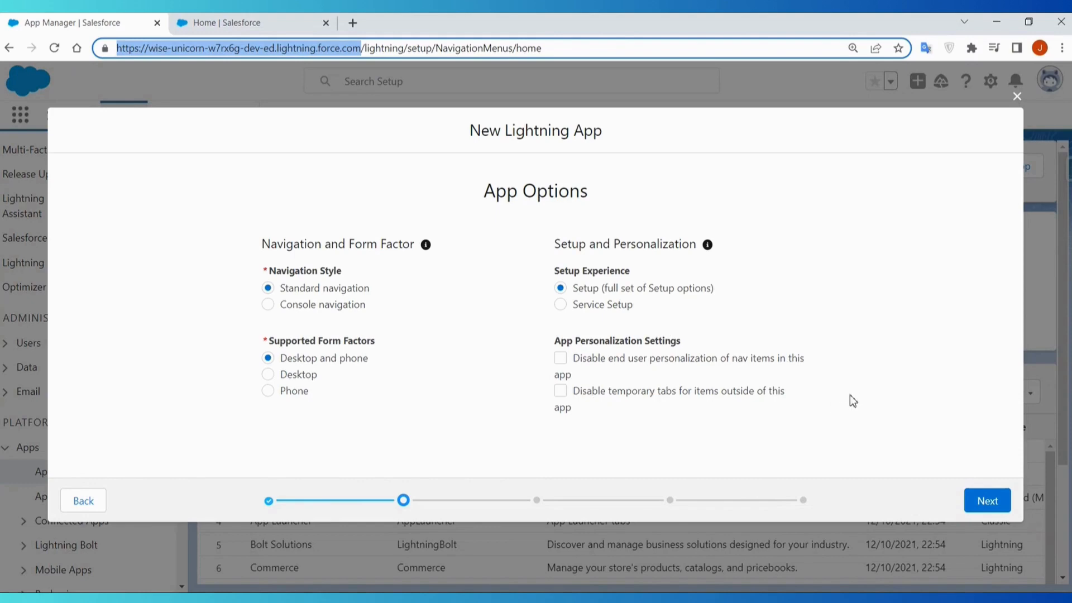
- Keep the default app options, continue to the Utility Items page and look over its utility bar illustration
{"action": "left_click", "coordinate": [979, 500]}
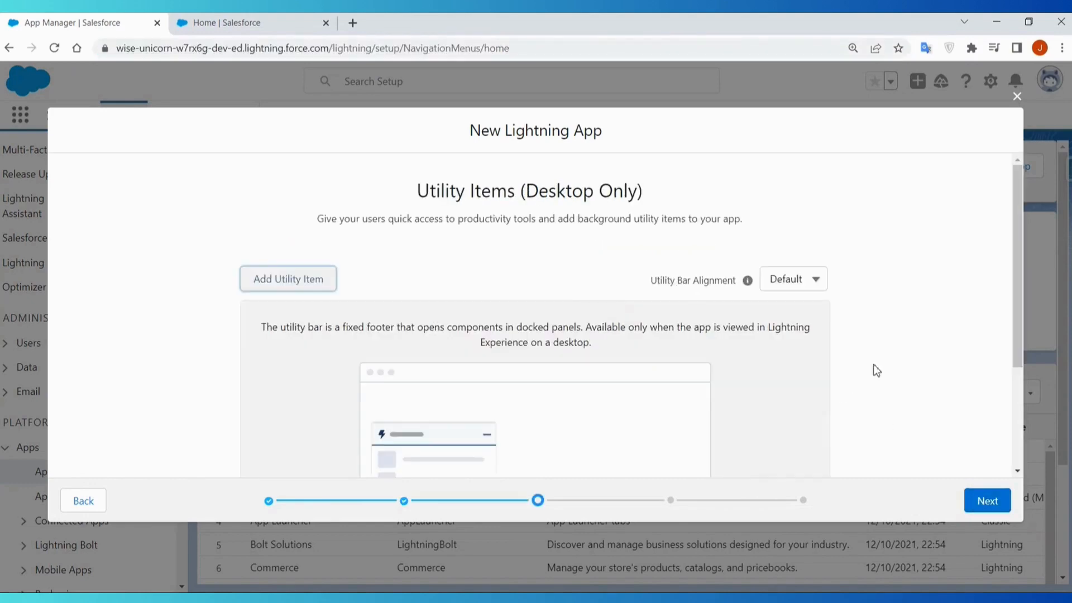
{"action": "scroll", "coordinate": [882, 368], "scroll_direction": "down", "scroll_amount": 3}
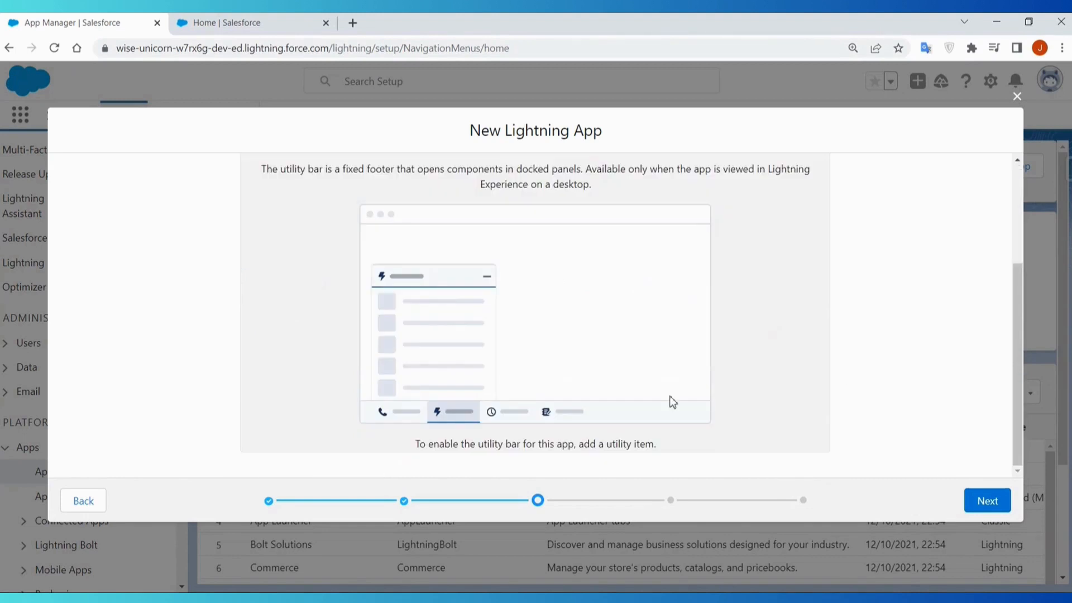
{"action": "scroll", "coordinate": [581, 371], "scroll_direction": "up", "scroll_amount": 2}
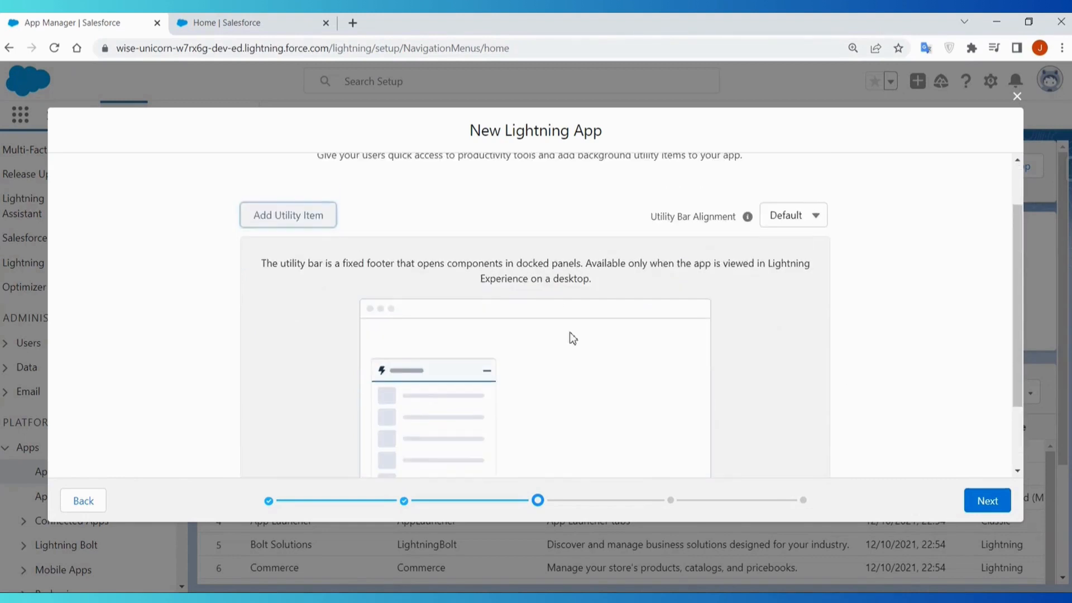
- Open and close the To Do List utility in the Sales app as an example, and return to the App Manager browser tab
{"action": "scroll", "coordinate": [569, 337], "scroll_direction": "down", "scroll_amount": 2}
{"action": "scroll", "coordinate": [290, 220], "scroll_direction": "up", "scroll_amount": 5}
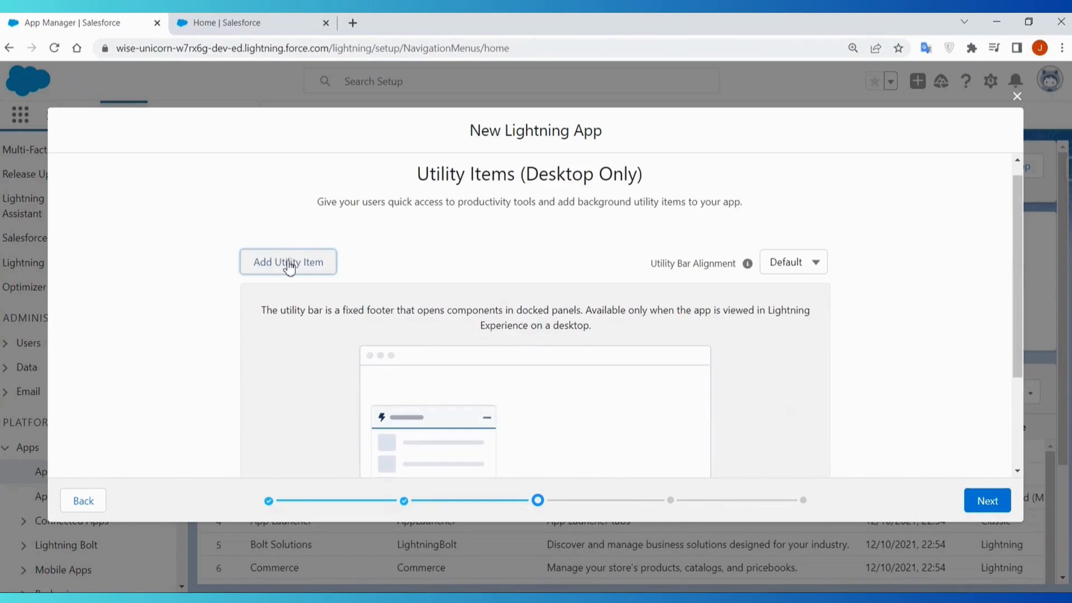
{"action": "left_click", "coordinate": [226, 22]}
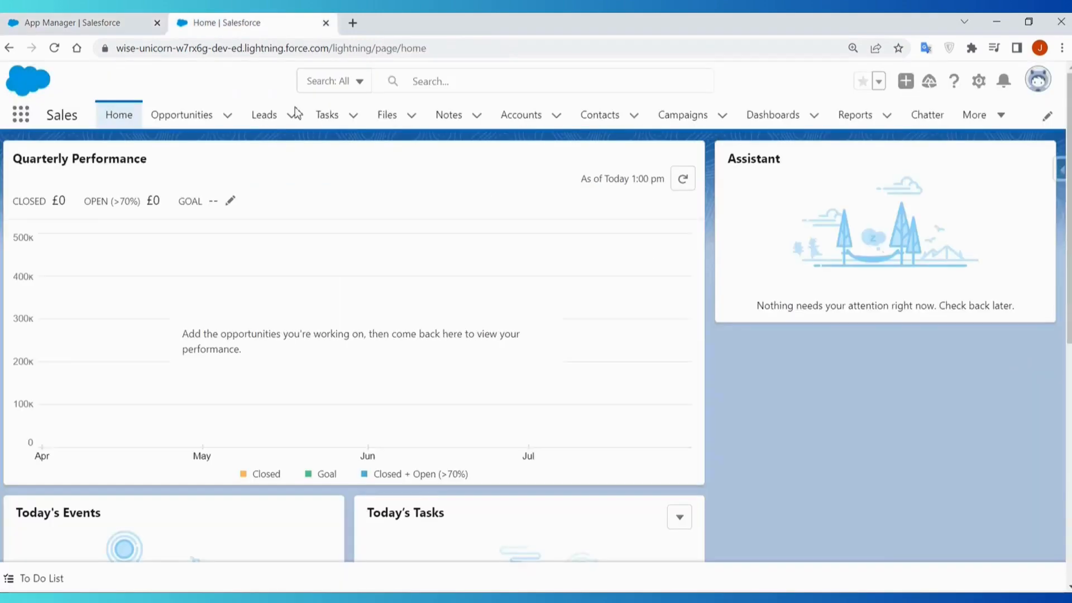
{"action": "left_click", "coordinate": [32, 581]}
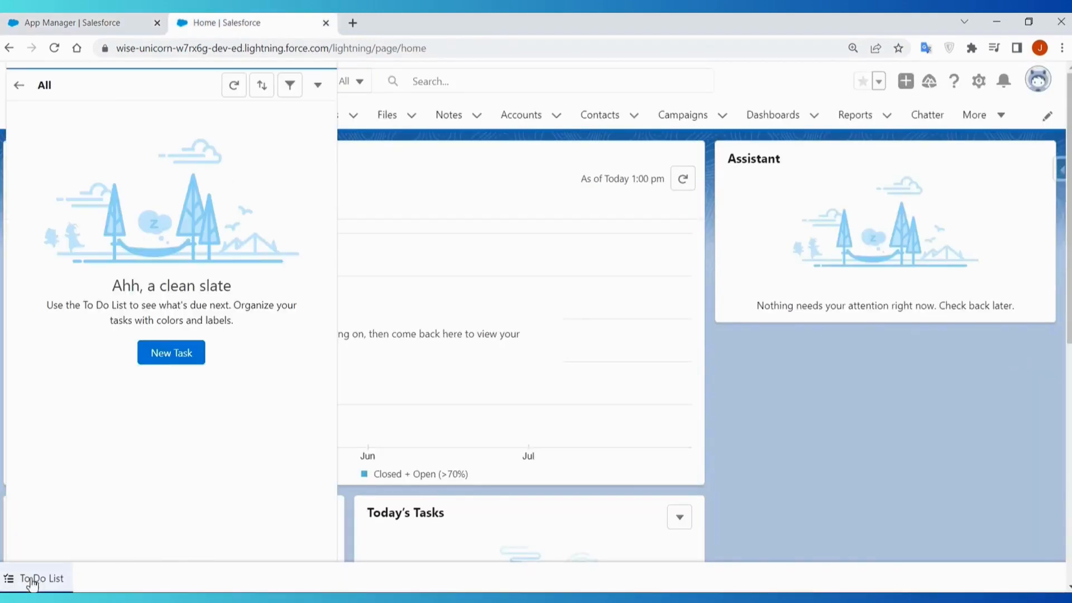
{"action": "left_click", "coordinate": [32, 581]}
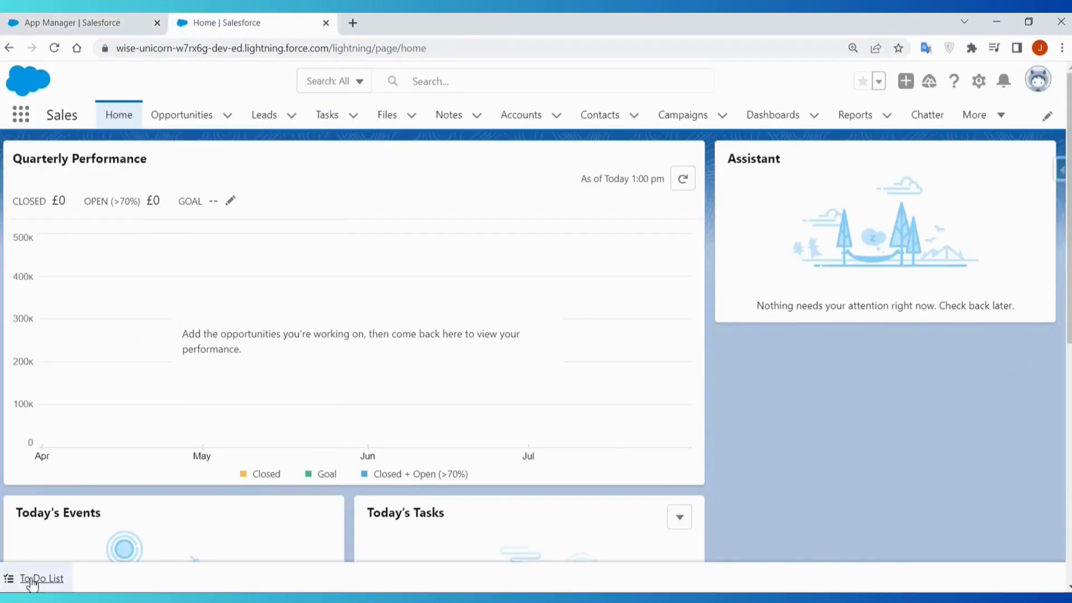
{"action": "left_click", "coordinate": [87, 30]}
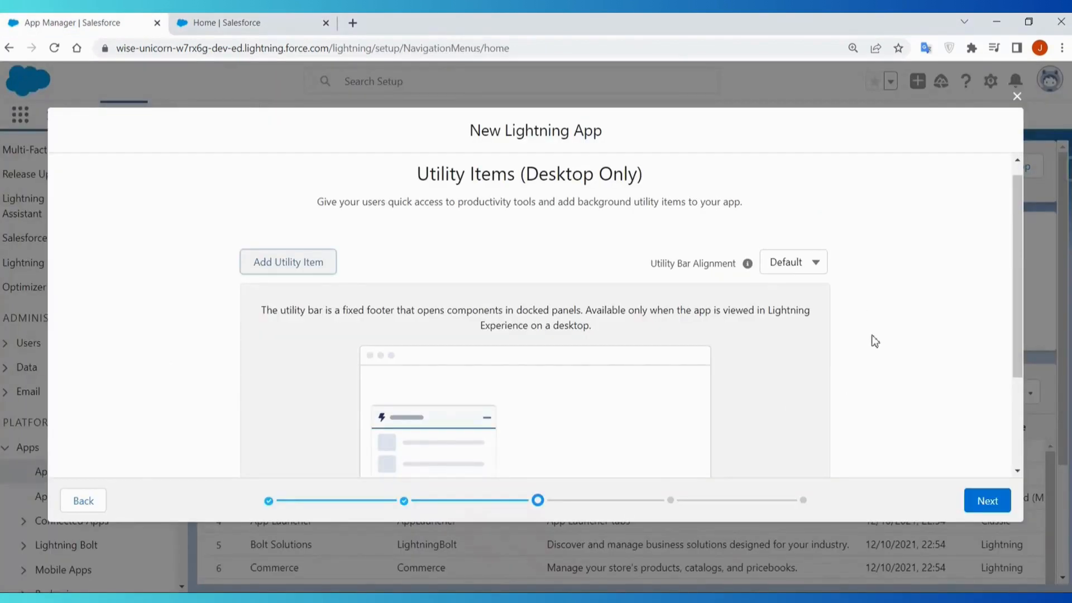
- Leave the utility items and navigation items empty and continue to the User Profiles page
{"action": "scroll", "coordinate": [949, 360], "scroll_direction": "down", "scroll_amount": 3}
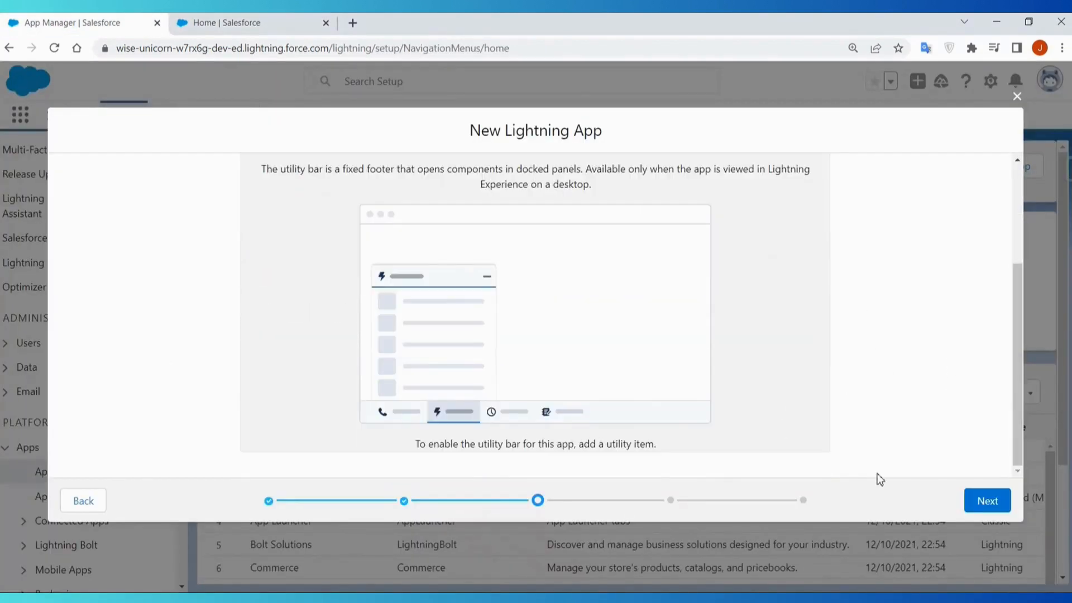
{"action": "left_click", "coordinate": [987, 500]}
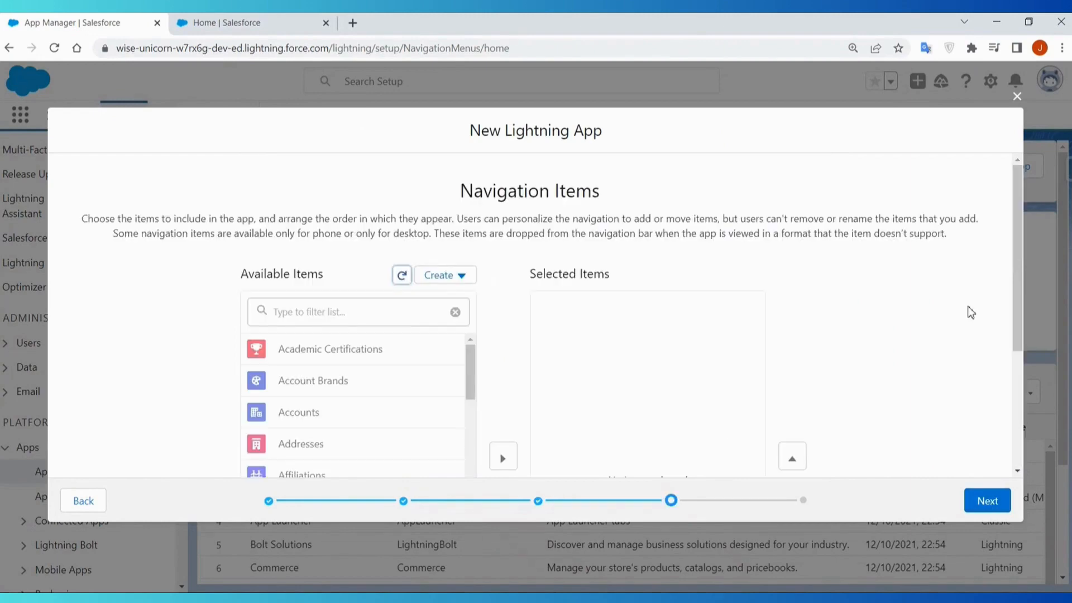
{"action": "scroll", "coordinate": [971, 314], "scroll_direction": "down", "scroll_amount": 3}
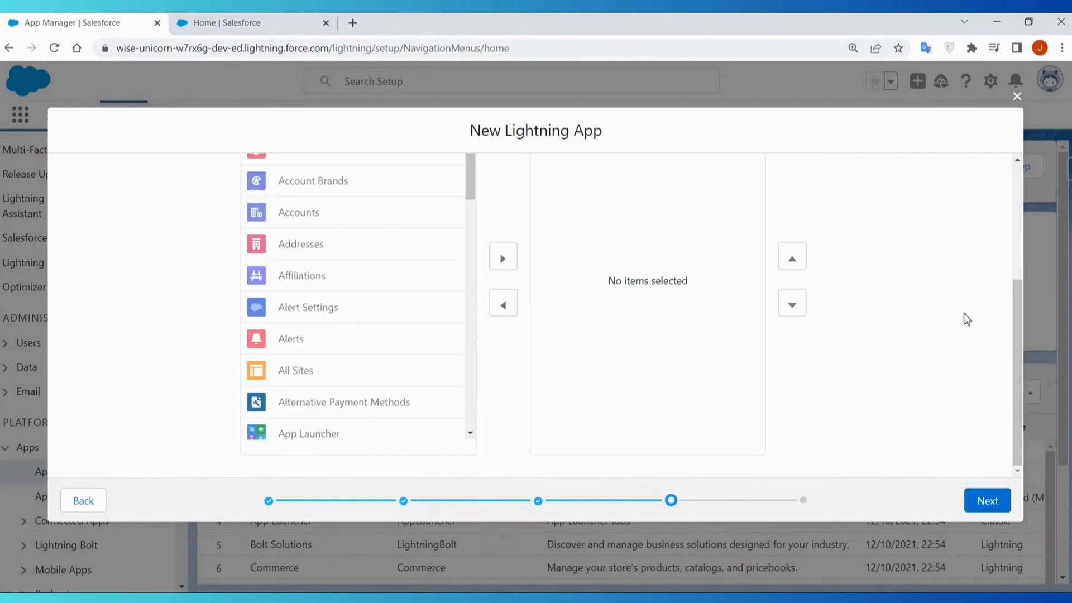
{"action": "scroll", "coordinate": [966, 319], "scroll_direction": "up", "scroll_amount": 3}
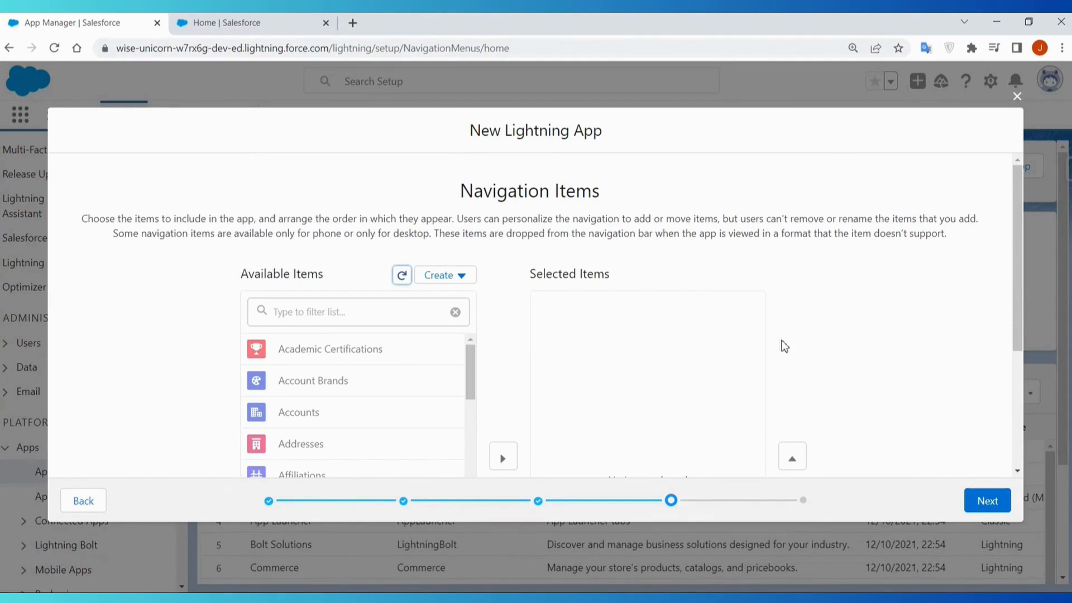
{"action": "scroll", "coordinate": [771, 374], "scroll_direction": "down", "scroll_amount": 4}
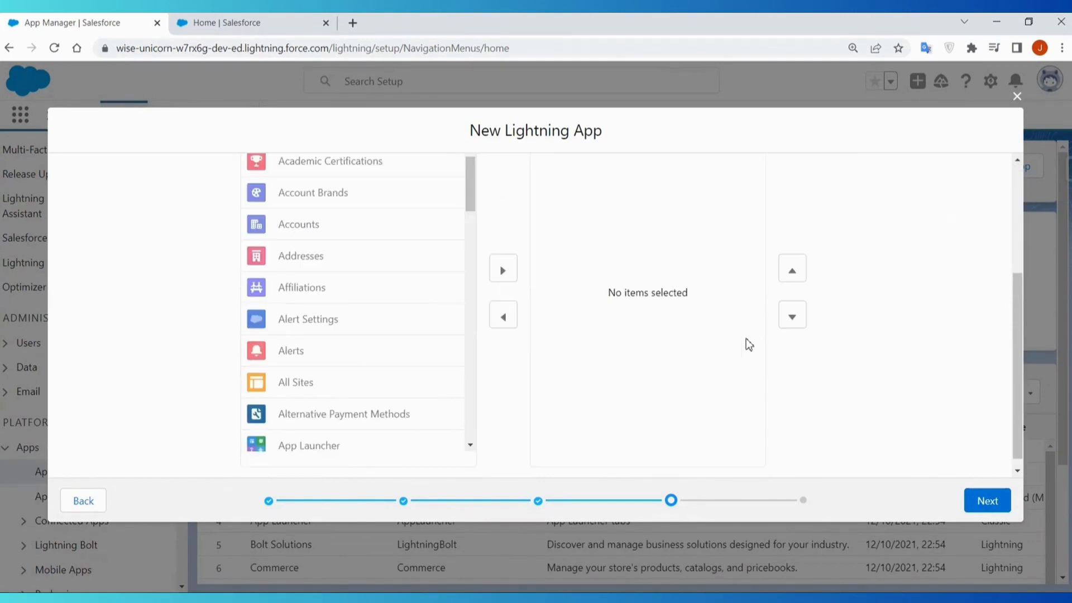
{"action": "left_click", "coordinate": [988, 500]}
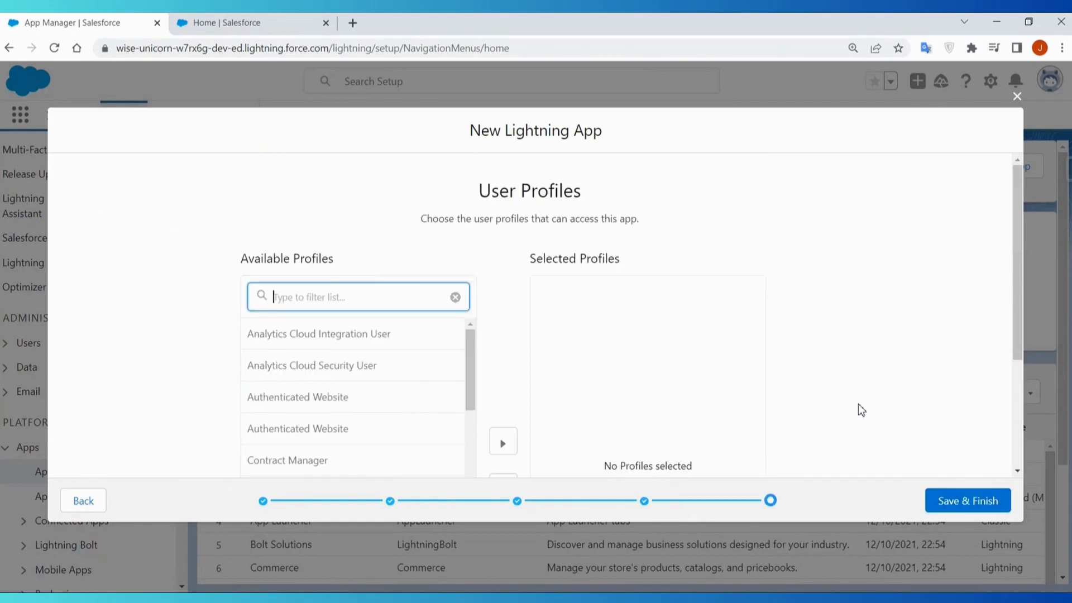
- Add Custom: Sales Profile to the profiles that can access the new app
{"action": "scroll", "coordinate": [842, 375], "scroll_direction": "down", "scroll_amount": 3}
{"action": "scroll", "coordinate": [845, 374], "scroll_direction": "up", "scroll_amount": 3}
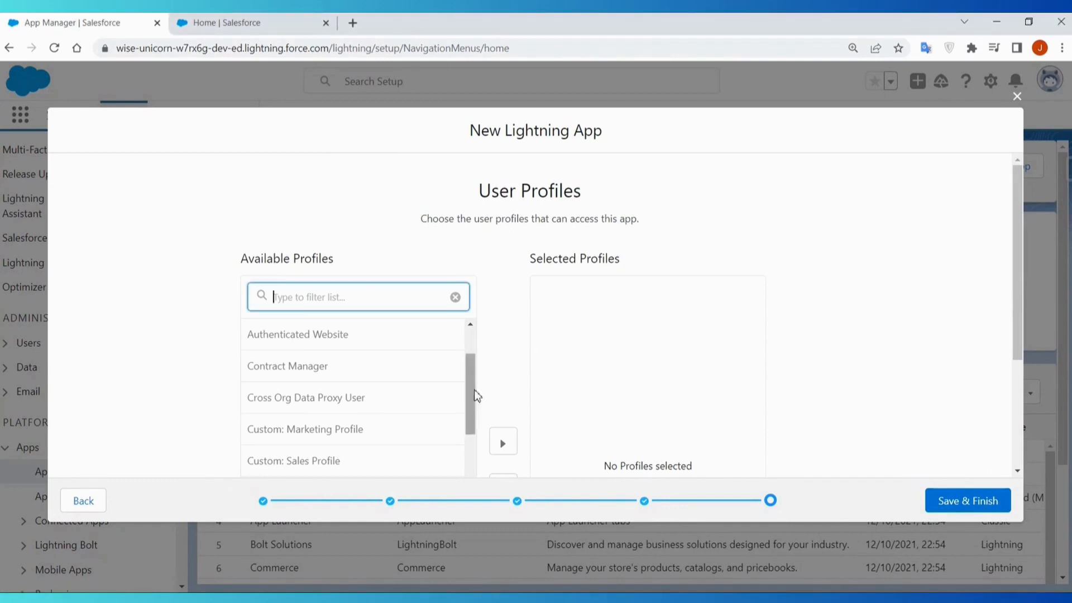
{"action": "left_click_drag", "start_coordinate": [474, 397], "coordinate": [473, 416]}
{"action": "left_click", "coordinate": [354, 411]}
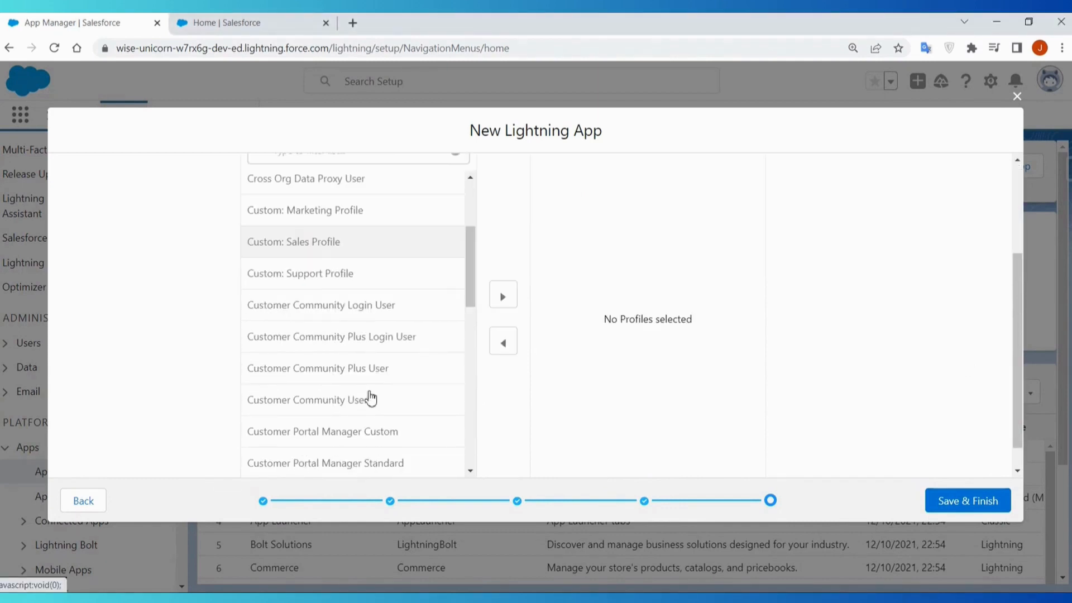
{"action": "left_click", "coordinate": [502, 297]}
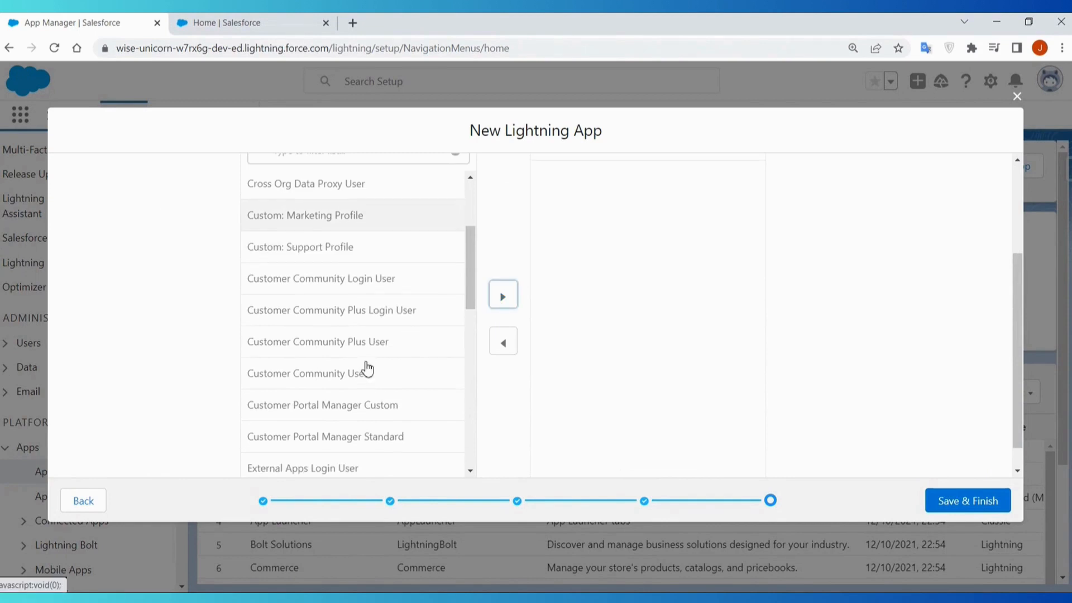
{"action": "scroll", "coordinate": [367, 368], "scroll_direction": "up", "scroll_amount": 1}
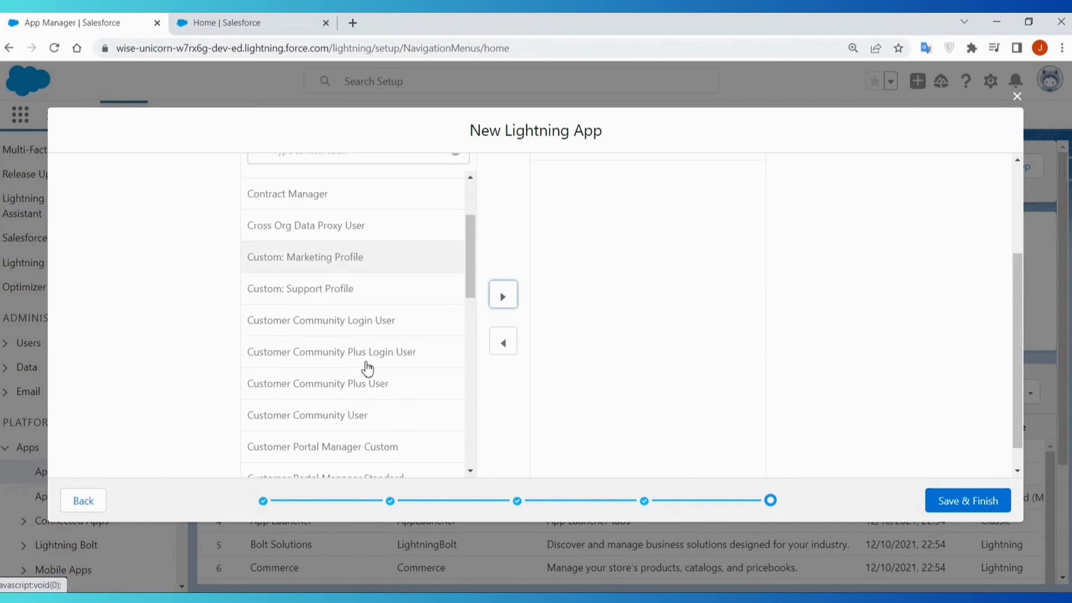
{"action": "scroll", "coordinate": [367, 369], "scroll_direction": "up", "scroll_amount": 3}
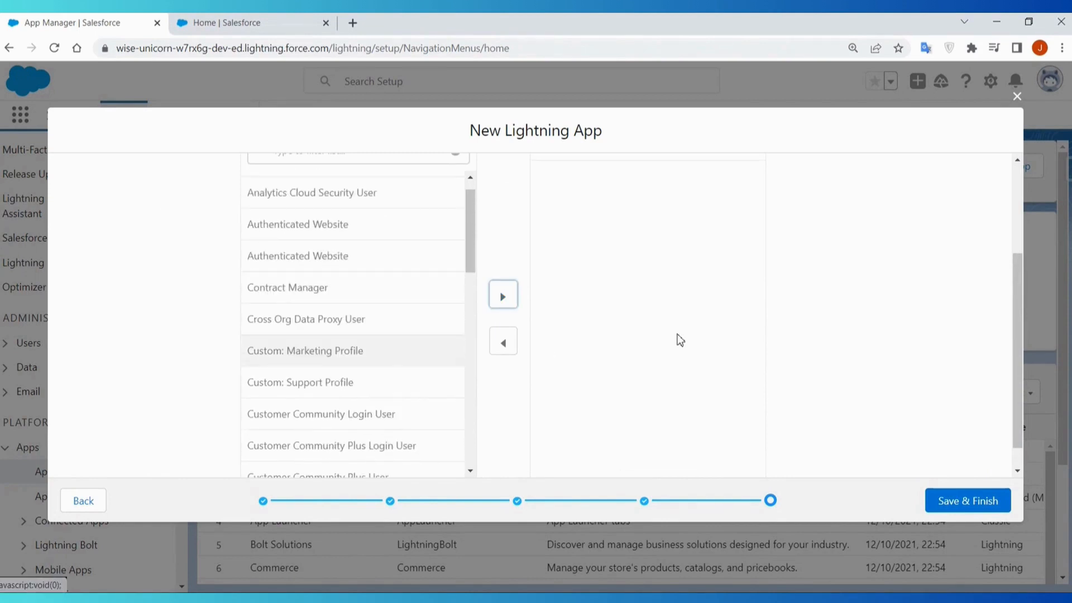
{"action": "scroll", "coordinate": [815, 345], "scroll_direction": "up", "scroll_amount": 3}
- Add Custom: Support Profile to the app's selected profiles
{"action": "scroll", "coordinate": [292, 404], "scroll_direction": "down", "scroll_amount": 1}
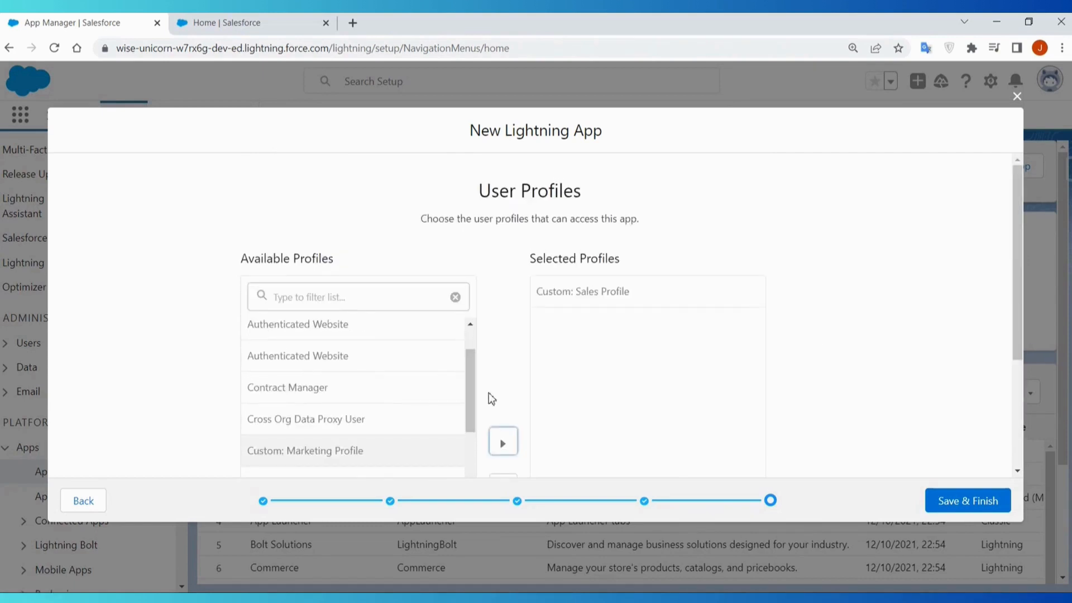
{"action": "scroll", "coordinate": [487, 392], "scroll_direction": "down", "scroll_amount": 1}
{"action": "scroll", "coordinate": [392, 402], "scroll_direction": "down", "scroll_amount": 1}
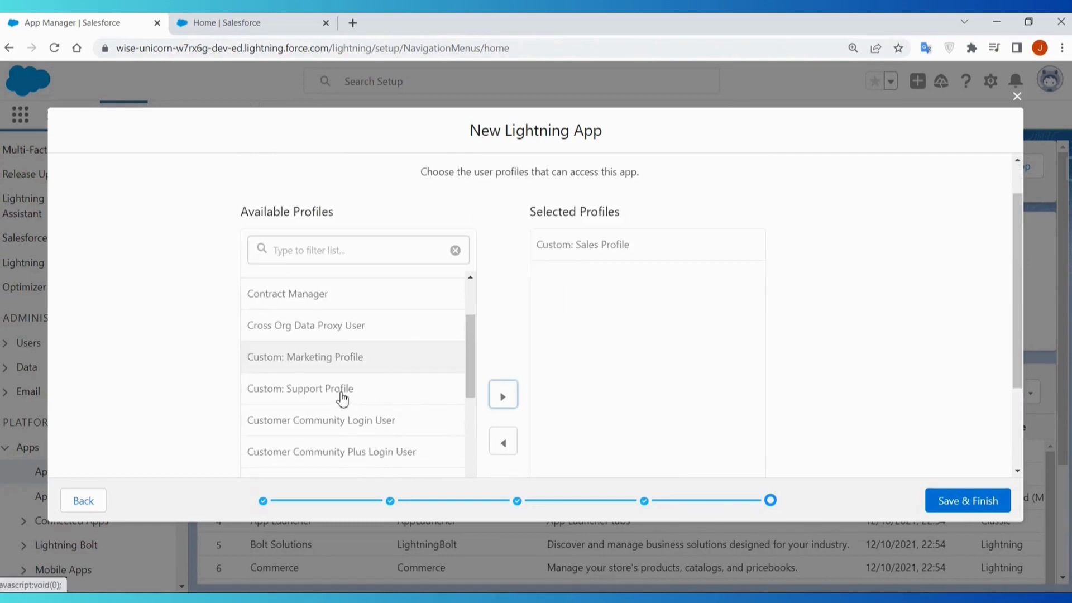
{"action": "left_click", "coordinate": [406, 400]}
{"action": "scroll", "coordinate": [466, 384], "scroll_direction": "down", "scroll_amount": 2}
{"action": "left_click", "coordinate": [502, 296]}
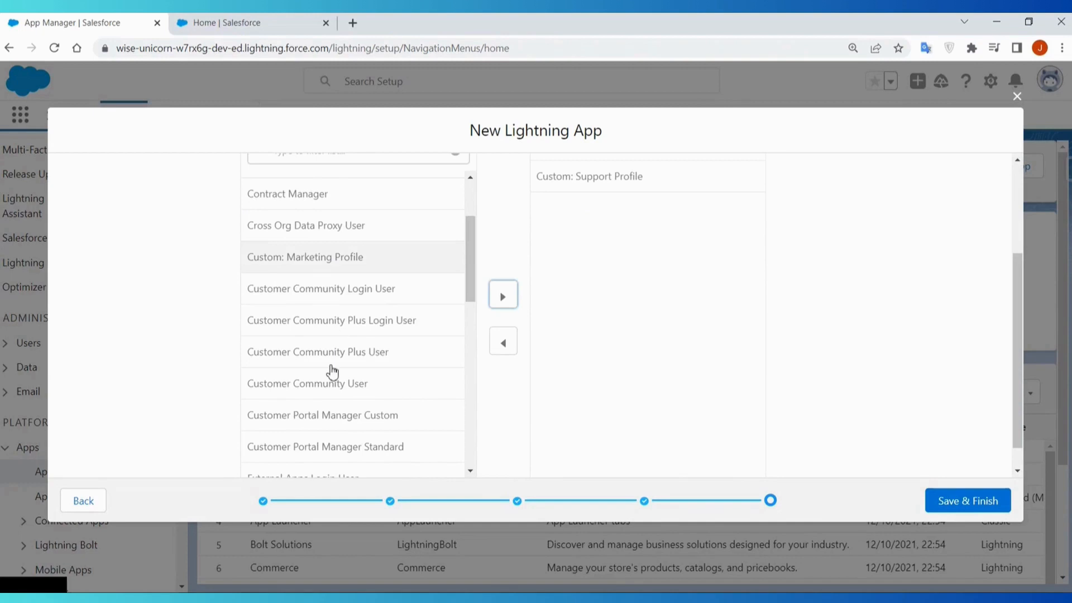
- Add Custom: Marketing Profile to the app's selected profiles
{"action": "scroll", "coordinate": [335, 370], "scroll_direction": "up", "scroll_amount": 1}
{"action": "scroll", "coordinate": [291, 330], "scroll_direction": "up", "scroll_amount": 2}
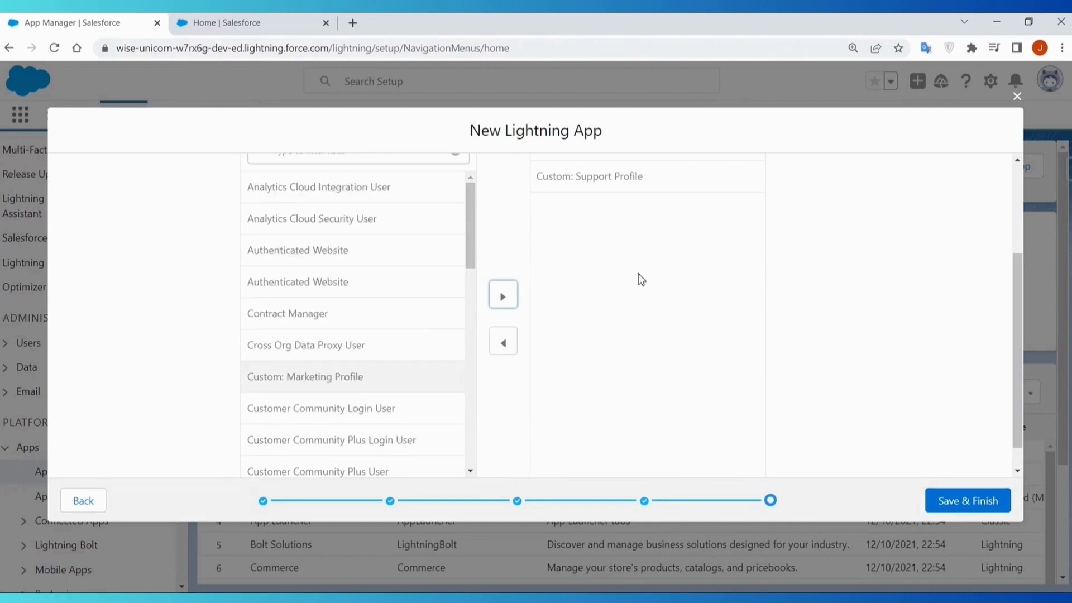
{"action": "scroll", "coordinate": [832, 265], "scroll_direction": "up", "scroll_amount": 3}
{"action": "scroll", "coordinate": [354, 366], "scroll_direction": "down", "scroll_amount": 3}
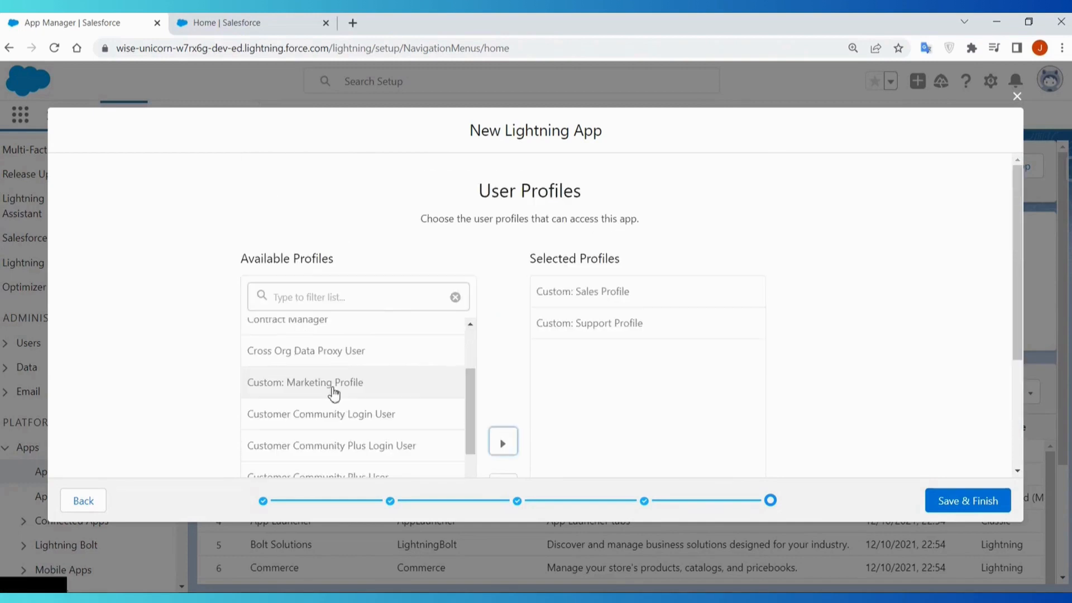
{"action": "scroll", "coordinate": [411, 388], "scroll_direction": "down", "scroll_amount": 3}
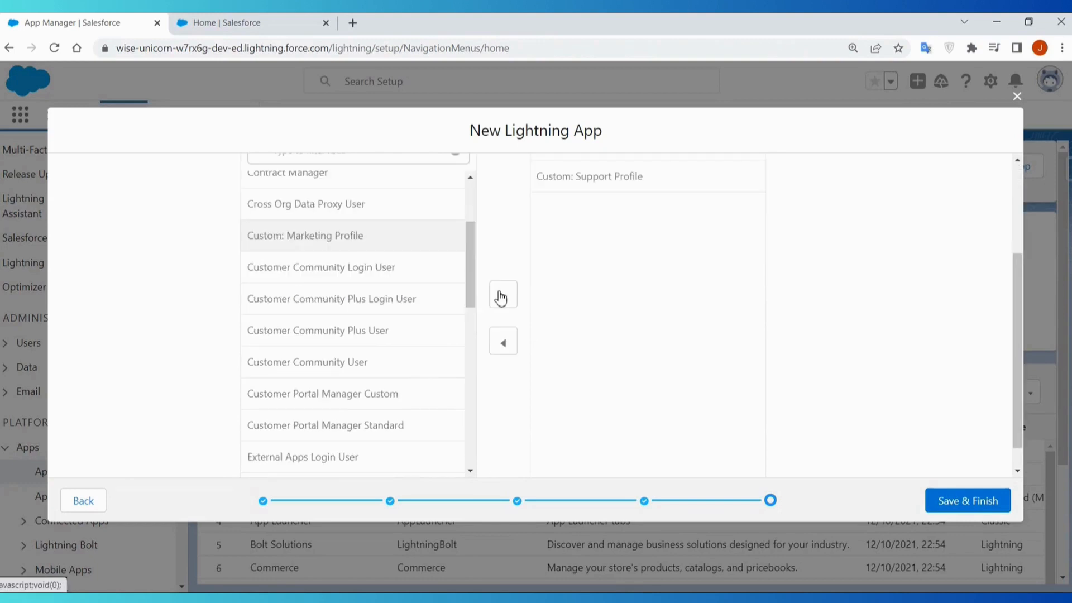
{"action": "left_click", "coordinate": [502, 297]}
- Find Solution Manager among the available profiles and add it to the selected ones
{"action": "scroll", "coordinate": [382, 368], "scroll_direction": "down", "scroll_amount": 4}
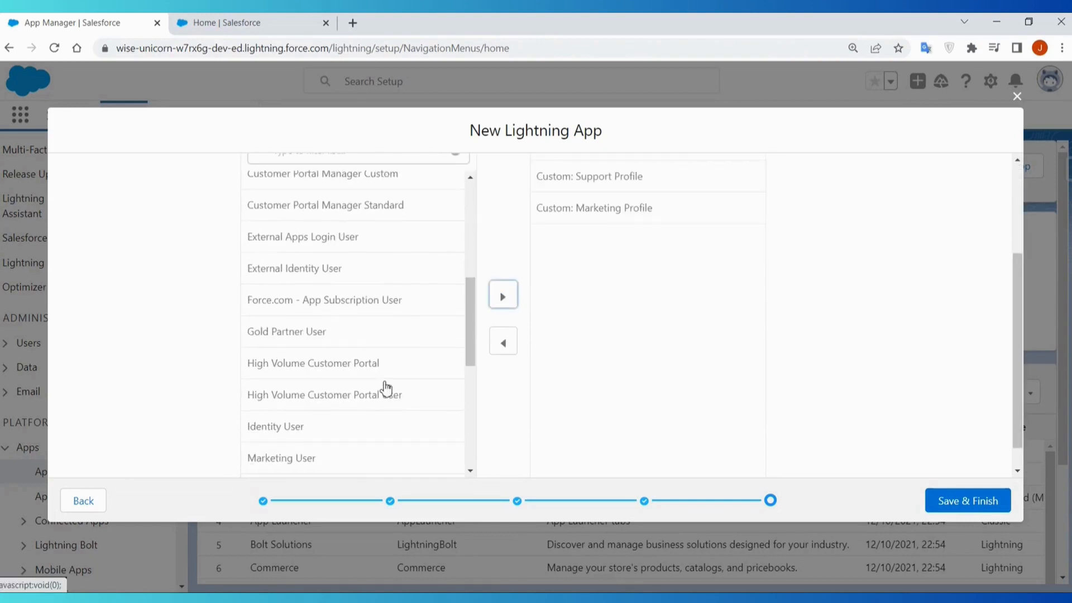
{"action": "scroll", "coordinate": [386, 387], "scroll_direction": "down", "scroll_amount": 3}
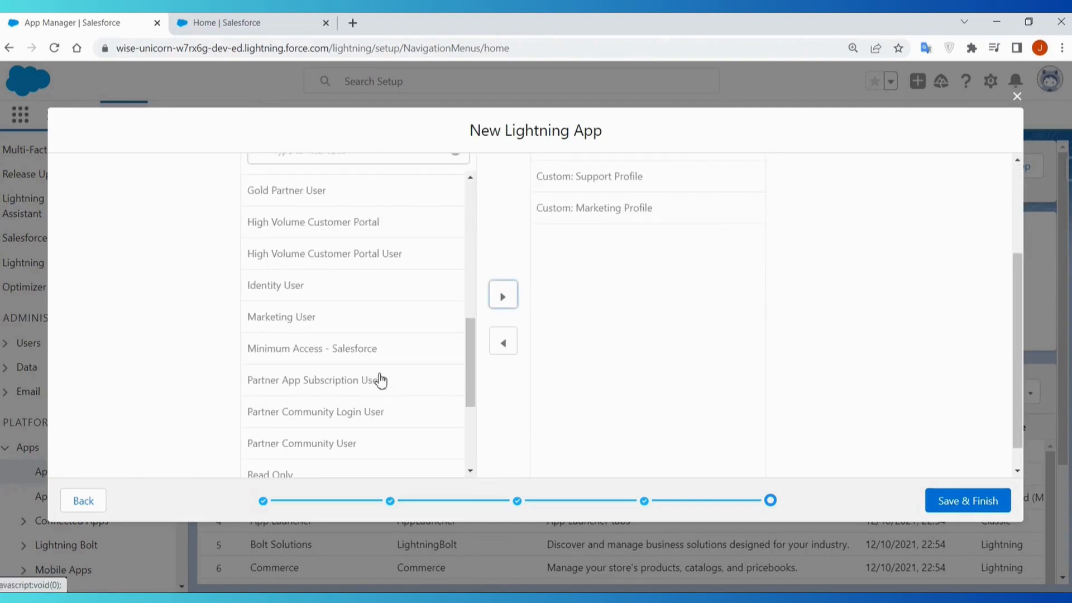
{"action": "scroll", "coordinate": [388, 385], "scroll_direction": "down", "scroll_amount": 3}
{"action": "scroll", "coordinate": [388, 384], "scroll_direction": "down", "scroll_amount": 2}
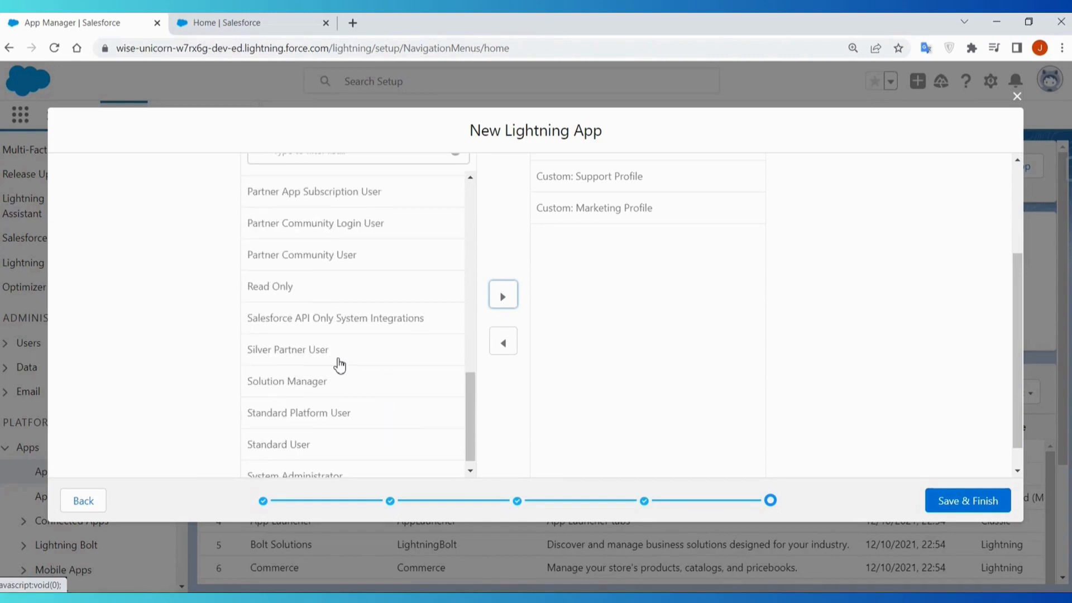
{"action": "left_click", "coordinate": [346, 371]}
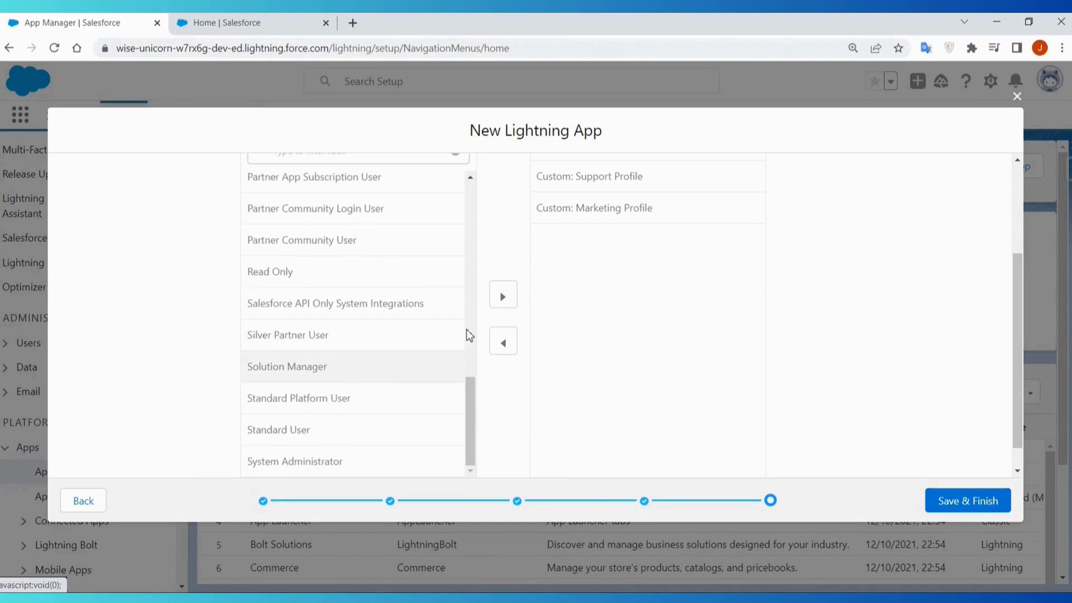
{"action": "left_click", "coordinate": [503, 296]}
- Add the Standard User and System Administrator profiles to the app's selected profiles
{"action": "left_click", "coordinate": [328, 433]}
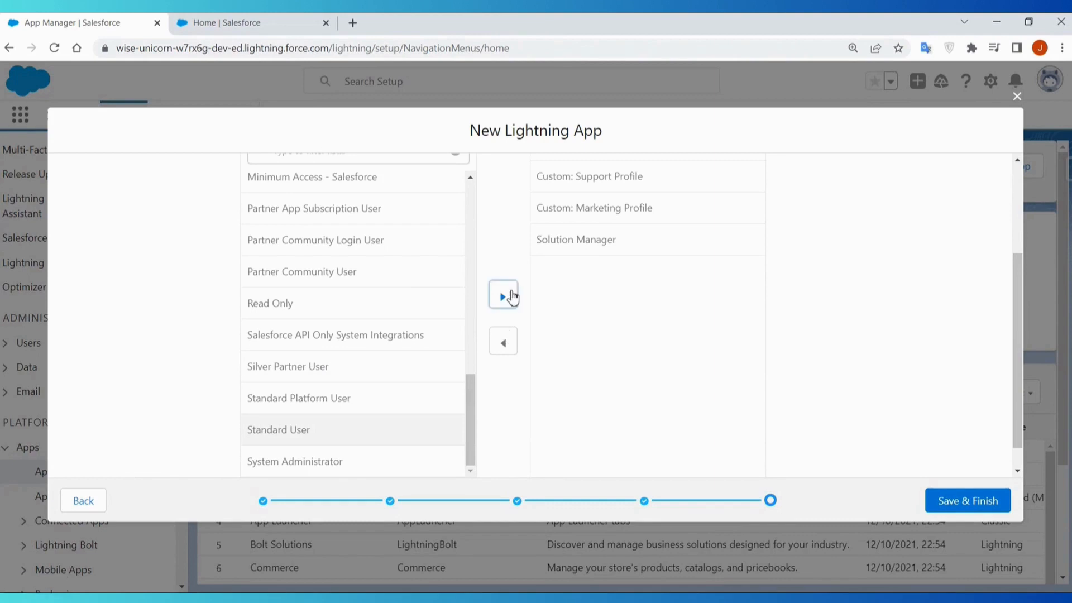
{"action": "left_click", "coordinate": [505, 296]}
{"action": "left_click", "coordinate": [371, 462]}
{"action": "left_click", "coordinate": [512, 305]}
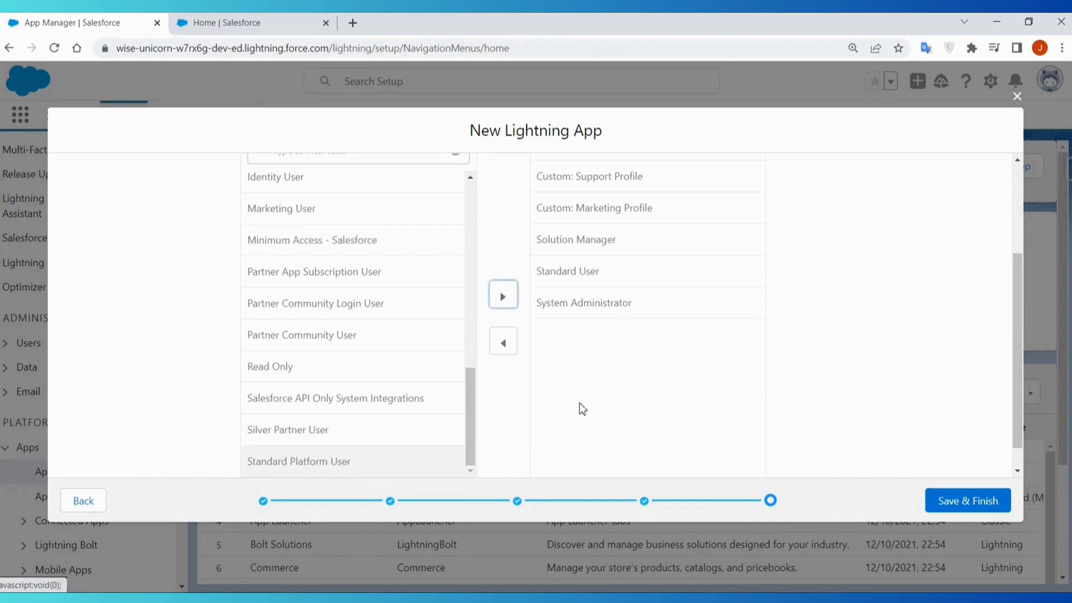
- Review the selected profiles, save and finish the new Lightning app, and locate Fund Raising in the app list
{"action": "scroll", "coordinate": [755, 344], "scroll_direction": "up", "scroll_amount": 3}
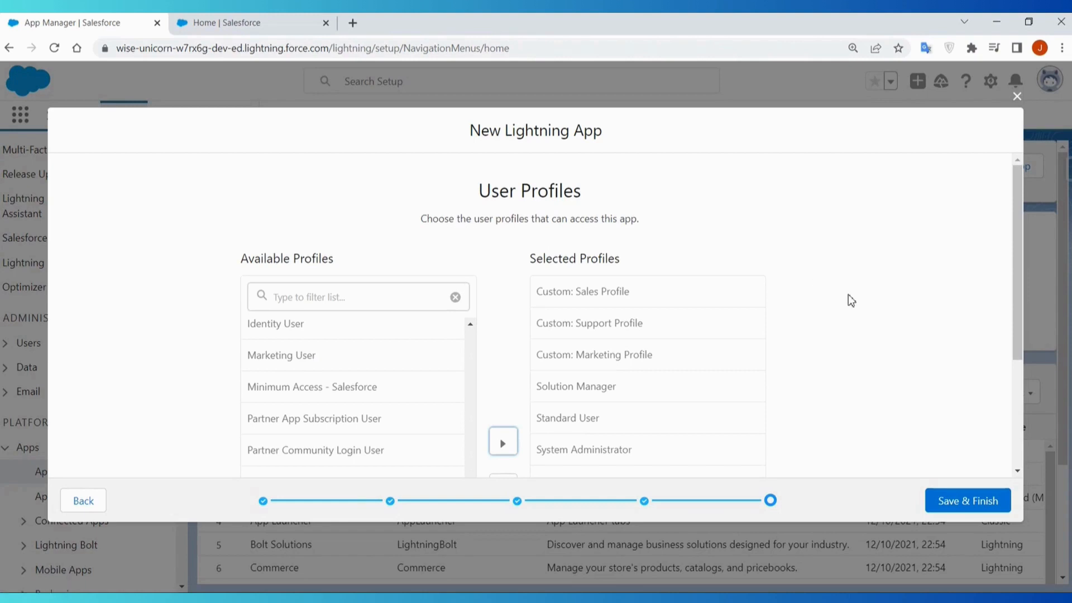
{"action": "scroll", "coordinate": [933, 402], "scroll_direction": "down", "scroll_amount": 3}
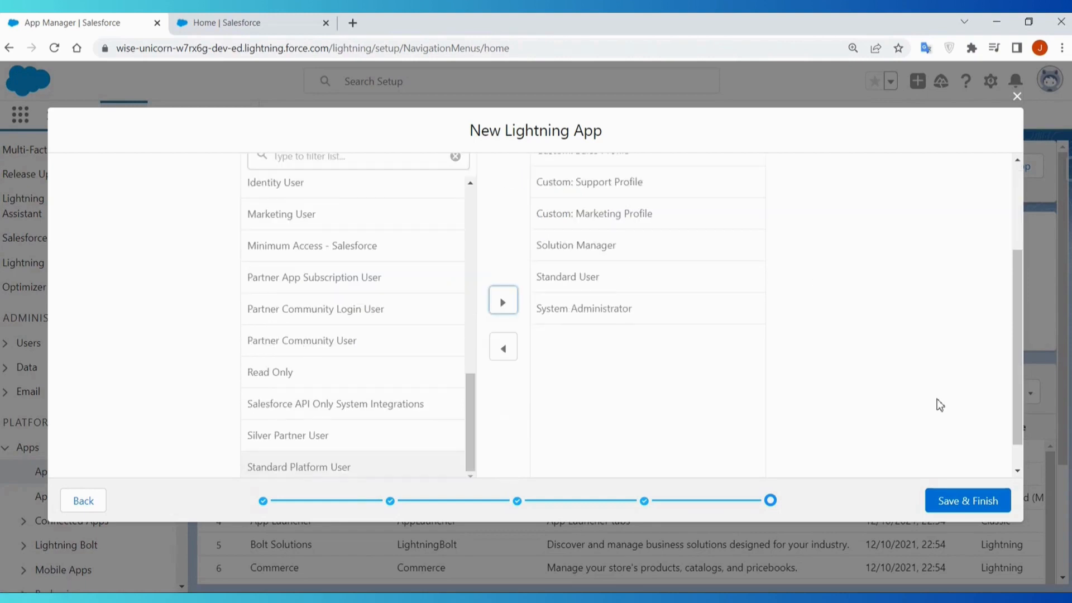
{"action": "left_click", "coordinate": [981, 506]}
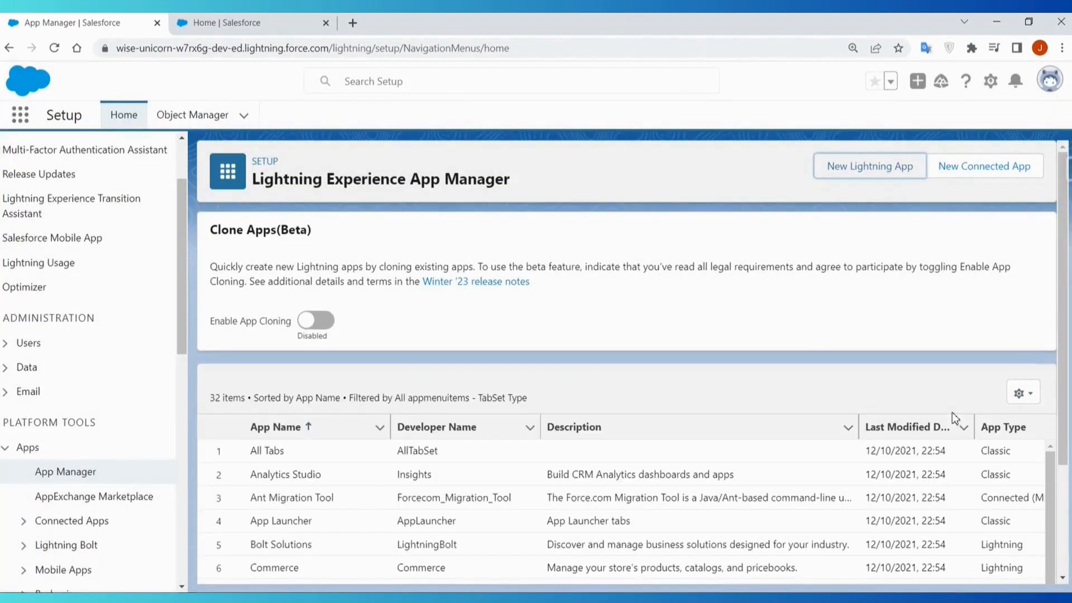
{"action": "scroll", "coordinate": [806, 341], "scroll_direction": "down", "scroll_amount": 5}
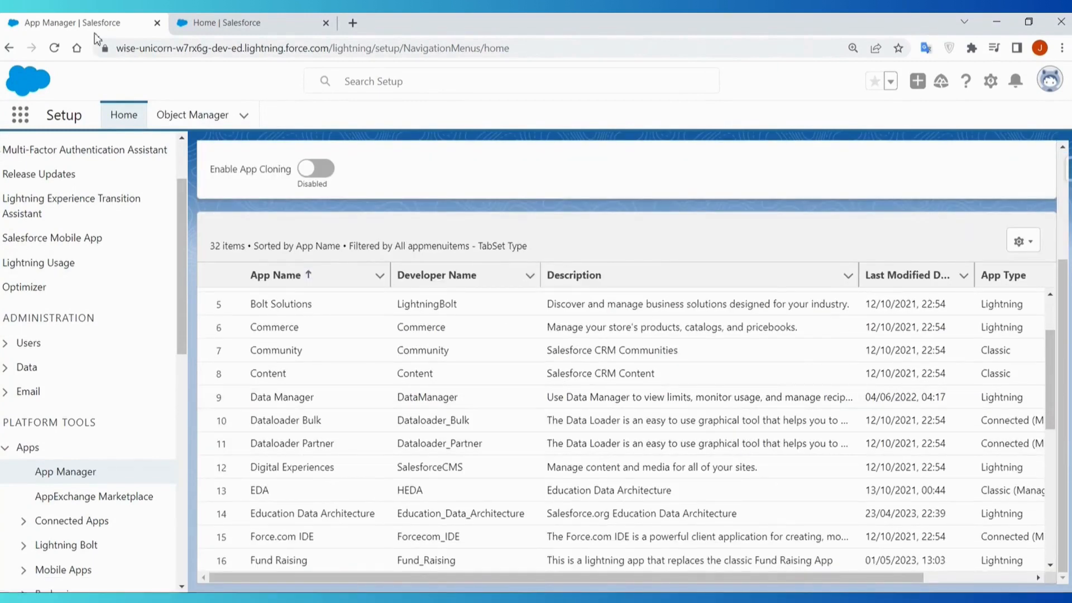
- Search Setup for "lightn", open Lightning App Builder, and clear the search
{"action": "left_click", "coordinate": [248, 28]}
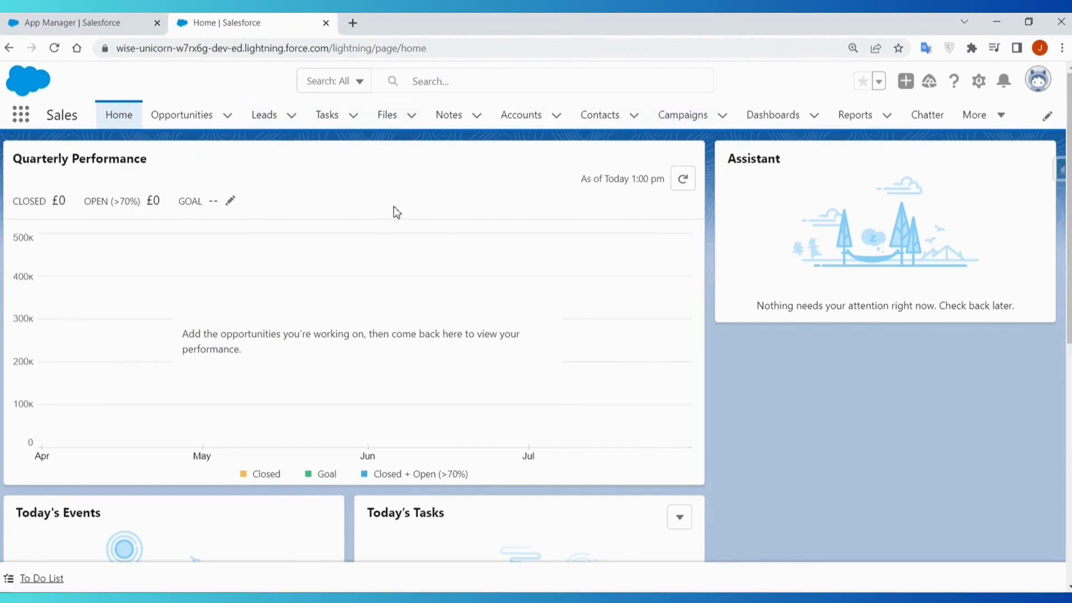
{"action": "left_click", "coordinate": [105, 18]}
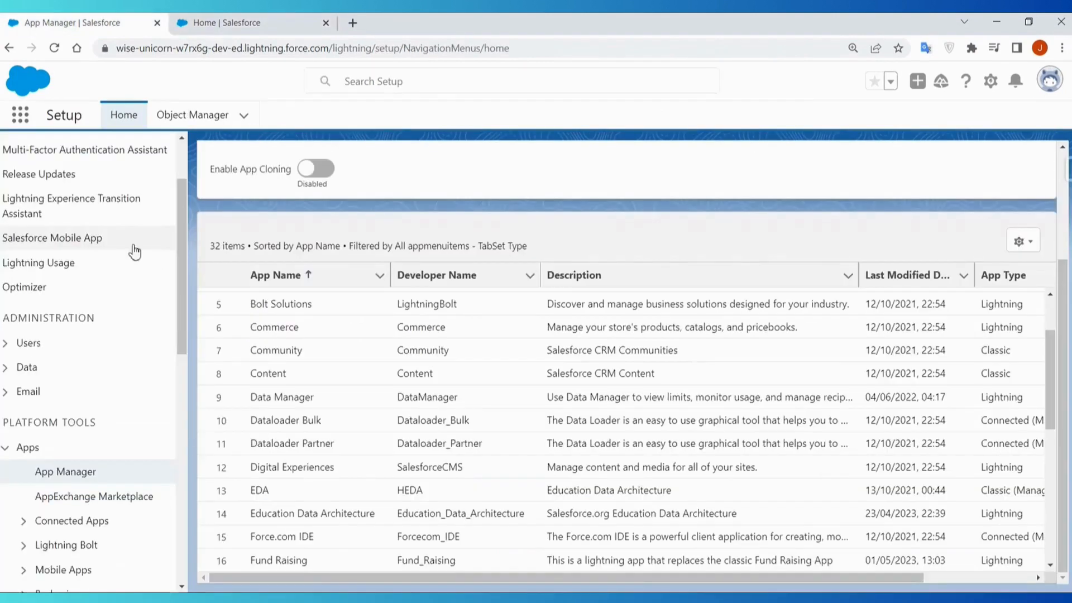
{"action": "scroll", "coordinate": [111, 279], "scroll_direction": "up", "scroll_amount": 3}
{"action": "left_click", "coordinate": [96, 163]}
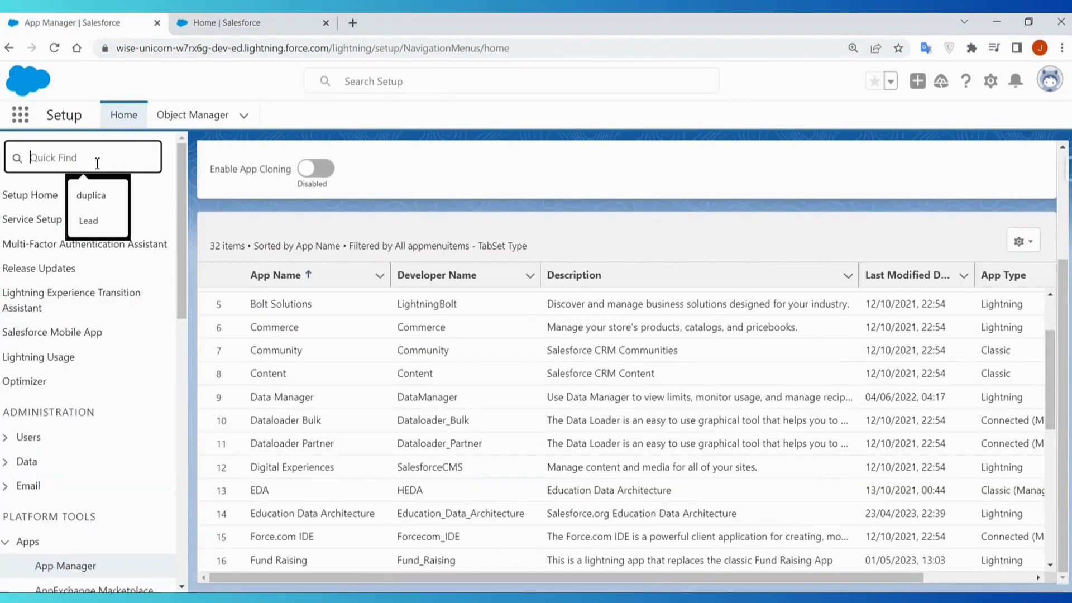
{"action": "type", "text": "light"}
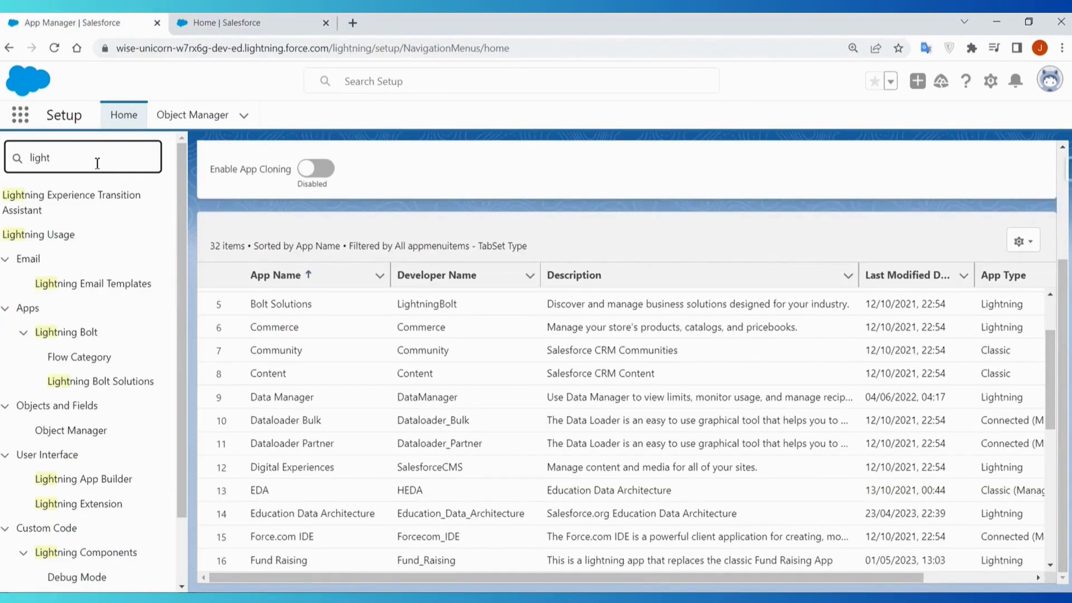
{"action": "type", "text": "n"}
{"action": "left_click", "coordinate": [55, 479]}
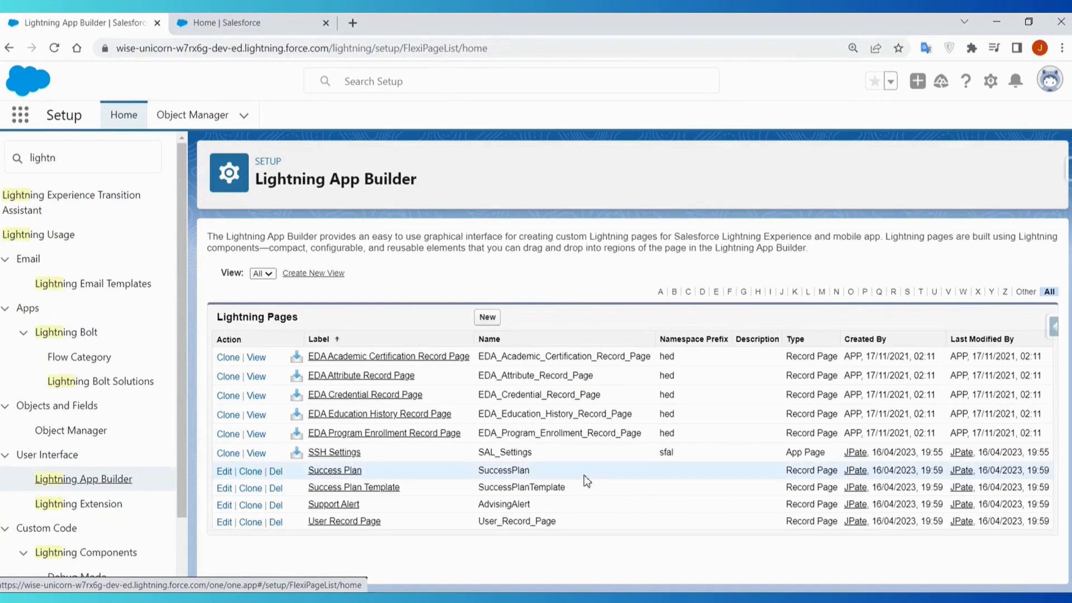
{"action": "left_click_drag", "start_coordinate": [90, 153], "coordinate": [17, 156]}
{"action": "key", "text": "BackSpace"}
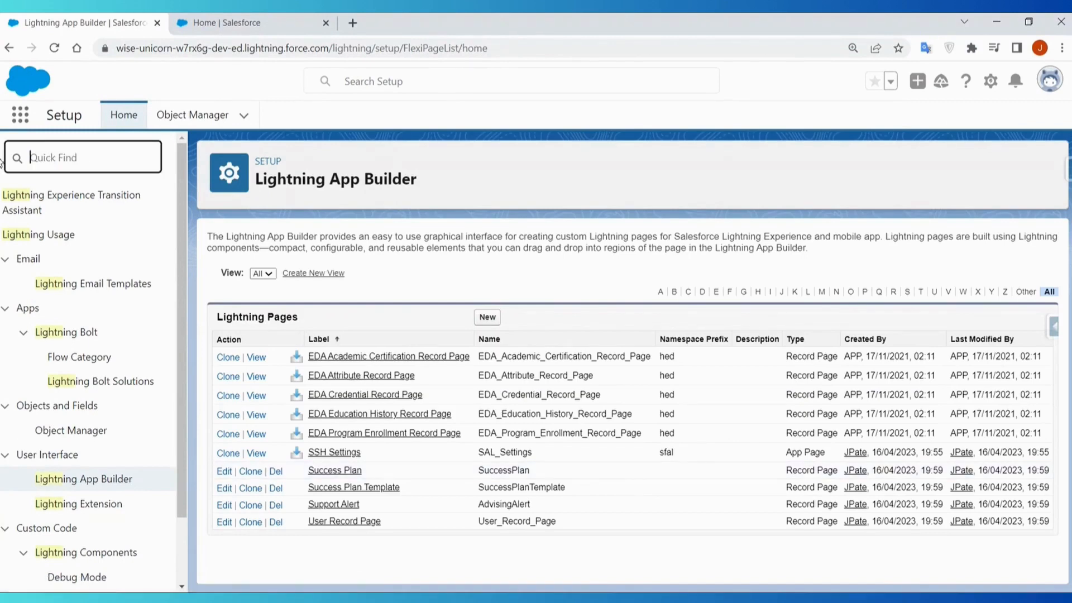
{"action": "left_click", "coordinate": [539, 273]}
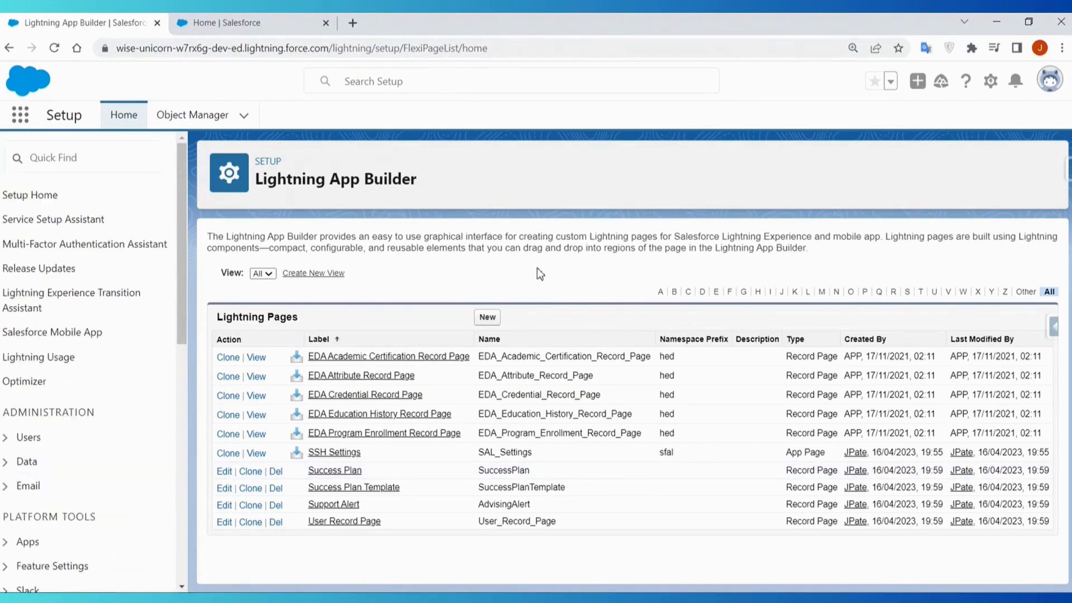
- Start a new Lightning page of the Home Page type and label it Home Page
{"action": "left_click", "coordinate": [497, 324]}
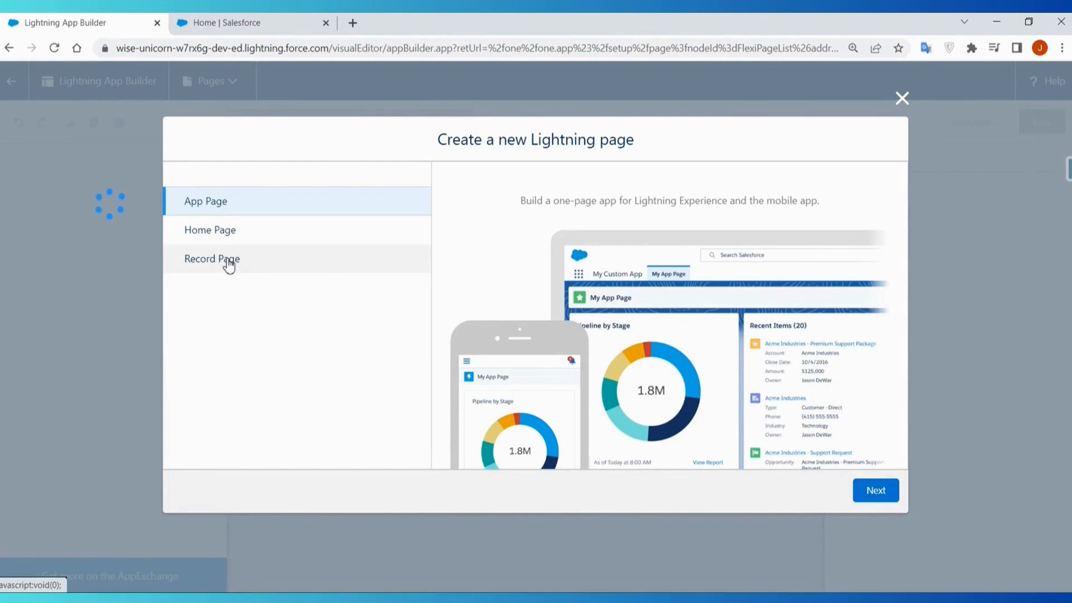
{"action": "left_click", "coordinate": [217, 233]}
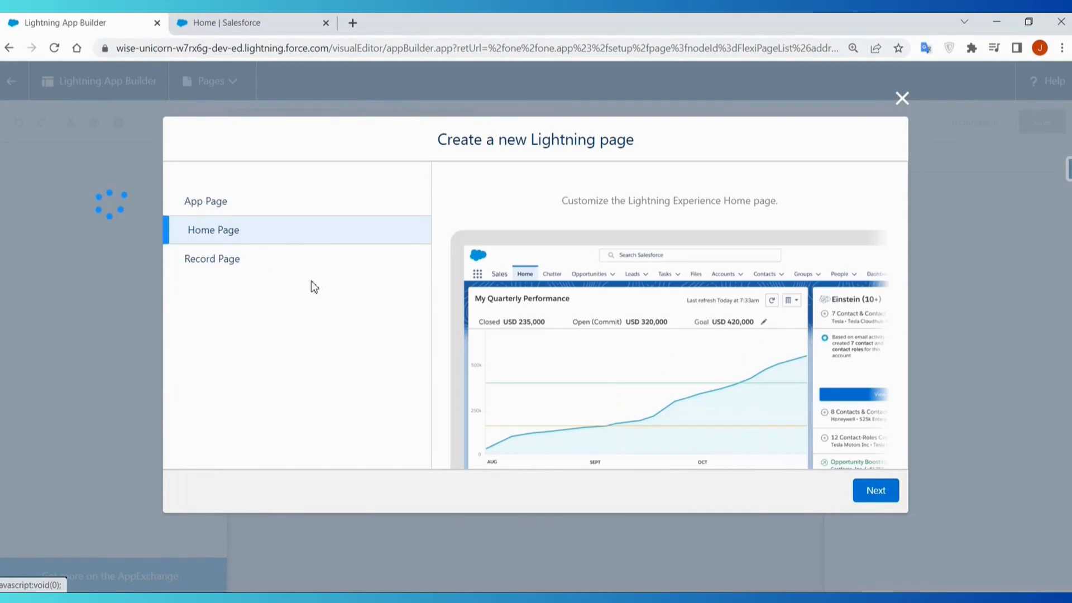
{"action": "left_click", "coordinate": [887, 491]}
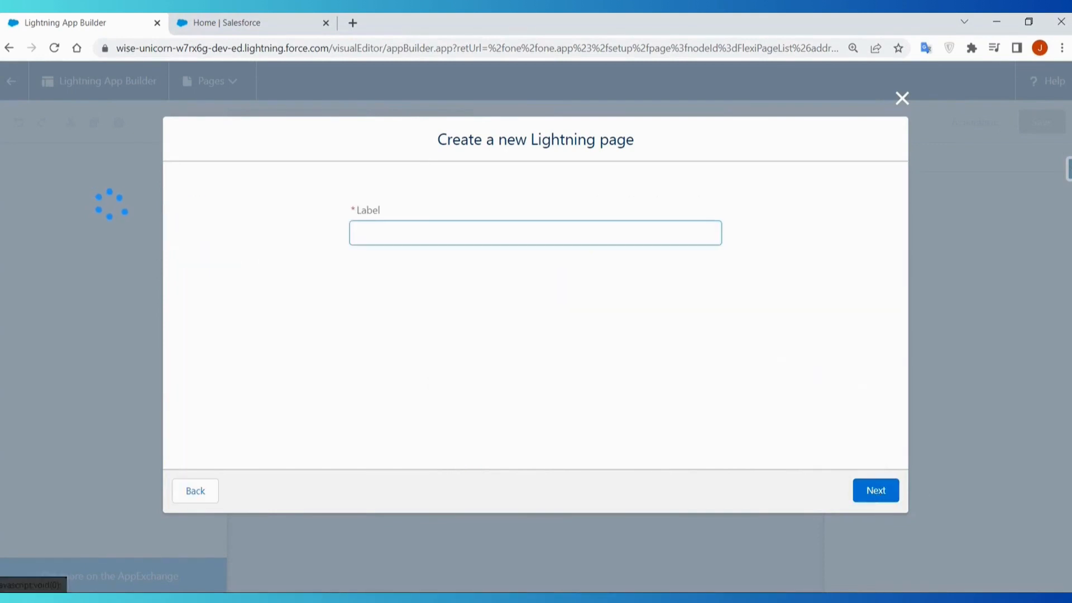
{"action": "type", "text": "Home page"}
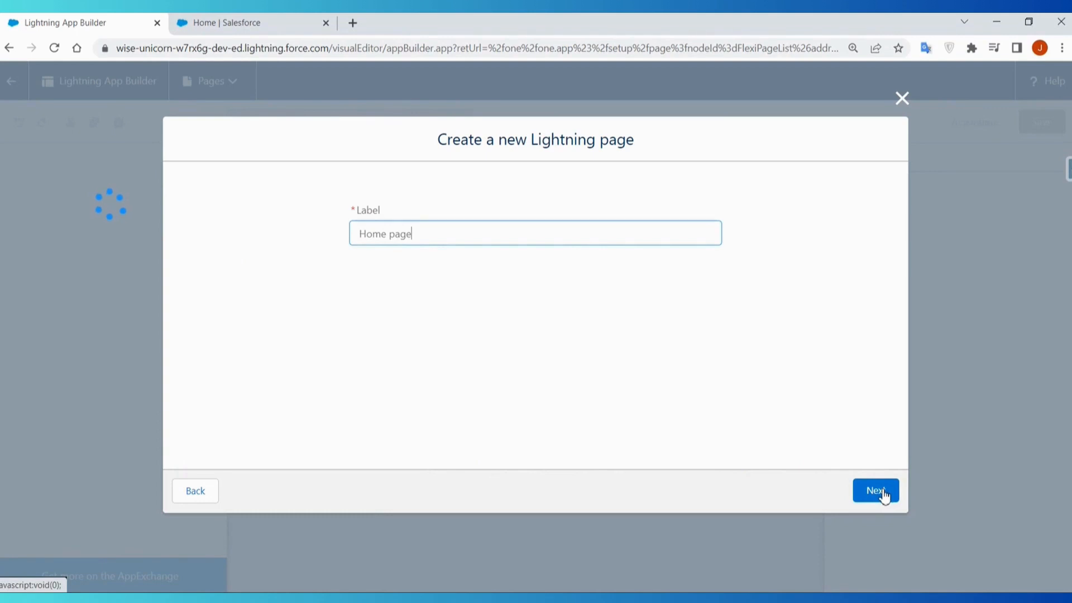
{"action": "left_click", "coordinate": [390, 237]}
{"action": "key", "text": "BackSpace"}
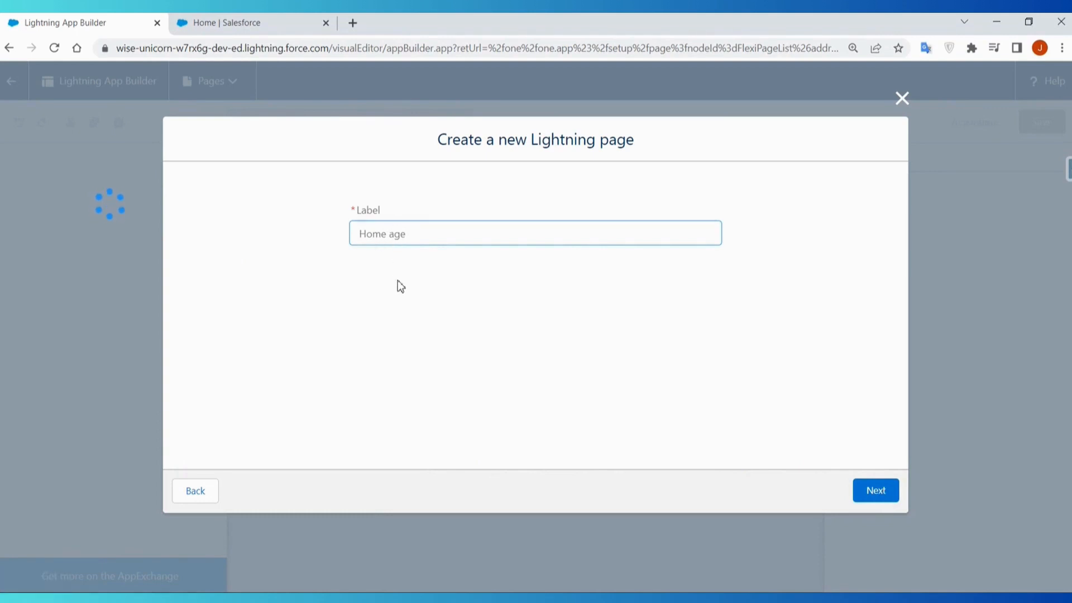
{"action": "type", "text": "P"}
{"action": "left_click", "coordinate": [882, 491]}
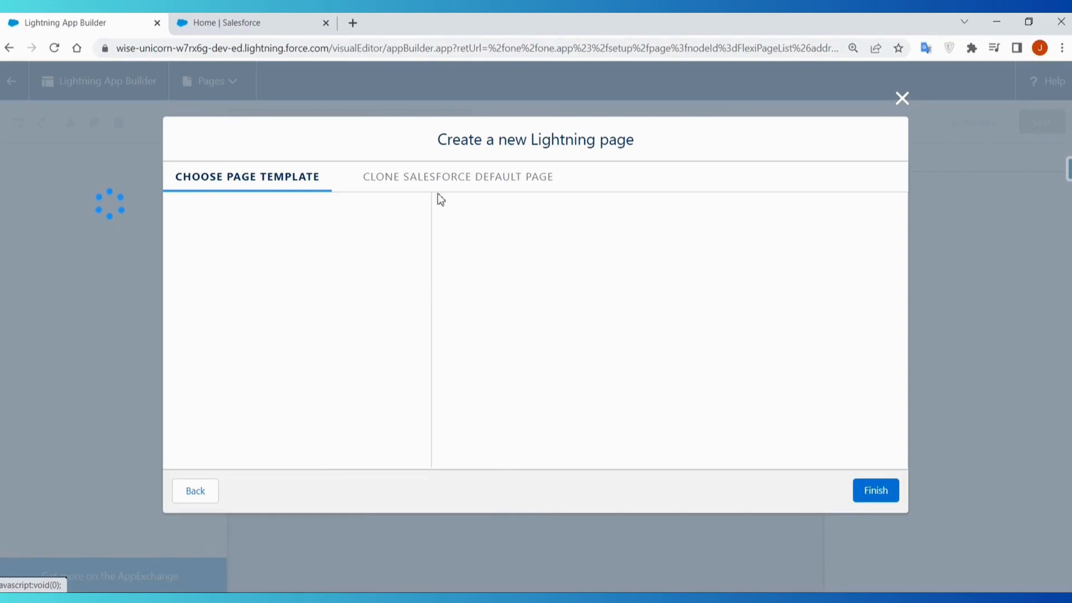
- Compare the template and clone options, create the page by cloning Home Page Default, and leave the editor without saving
{"action": "left_click", "coordinate": [462, 177]}
{"action": "left_click", "coordinate": [271, 182]}
{"action": "left_click", "coordinate": [448, 176]}
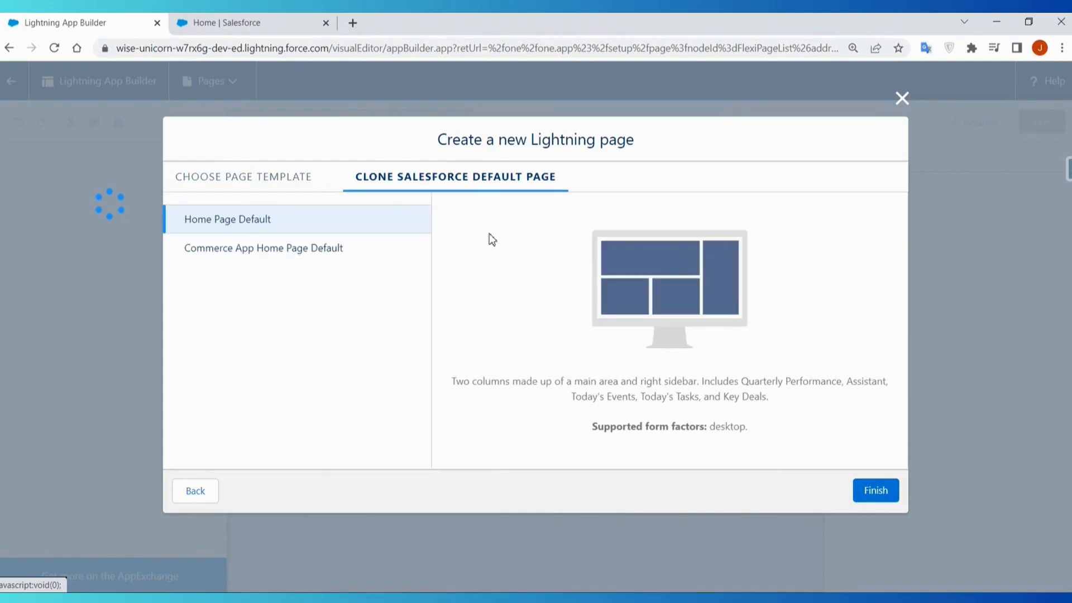
{"action": "left_click", "coordinate": [227, 182]}
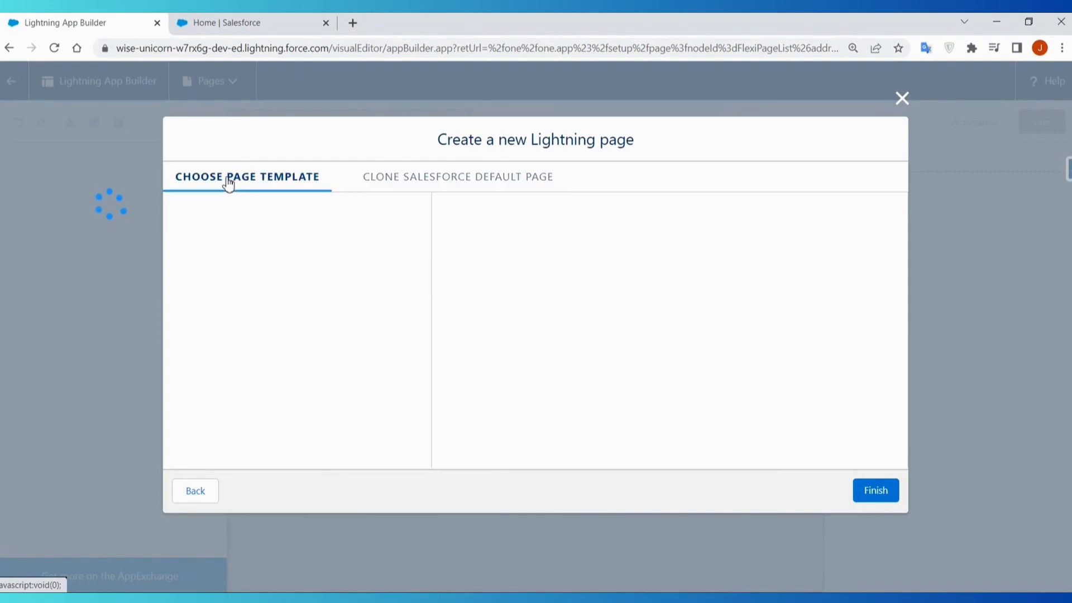
{"action": "left_click", "coordinate": [429, 180]}
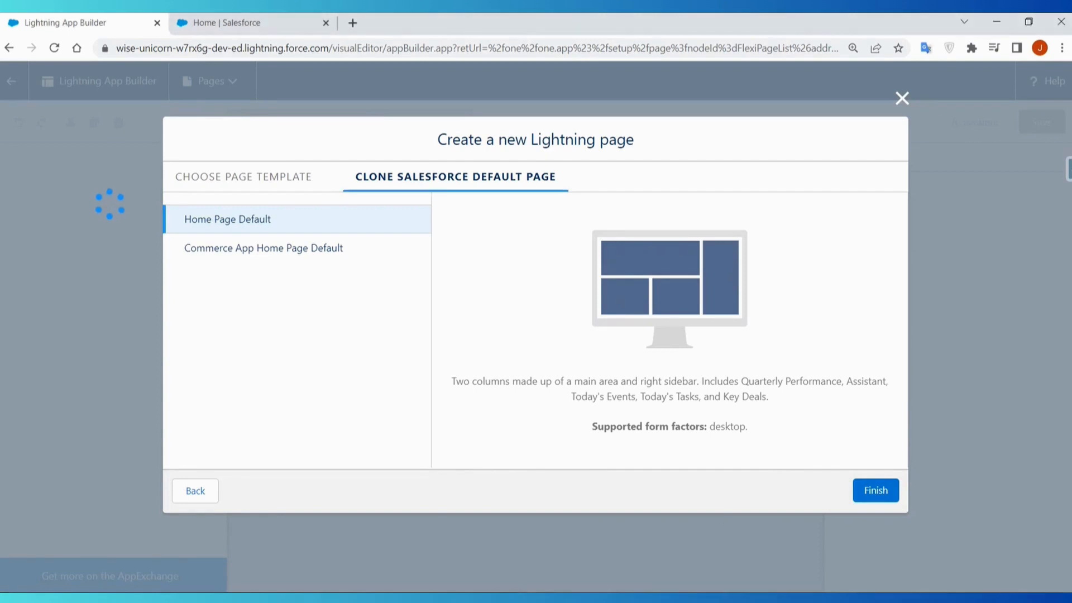
{"action": "left_click", "coordinate": [875, 491]}
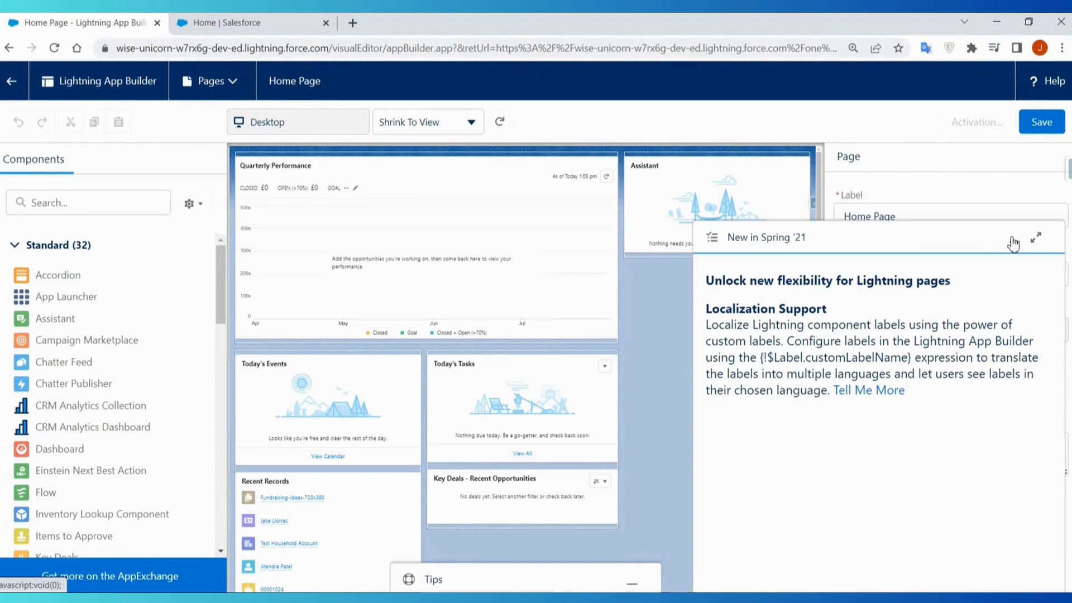
{"action": "left_click", "coordinate": [1012, 240]}
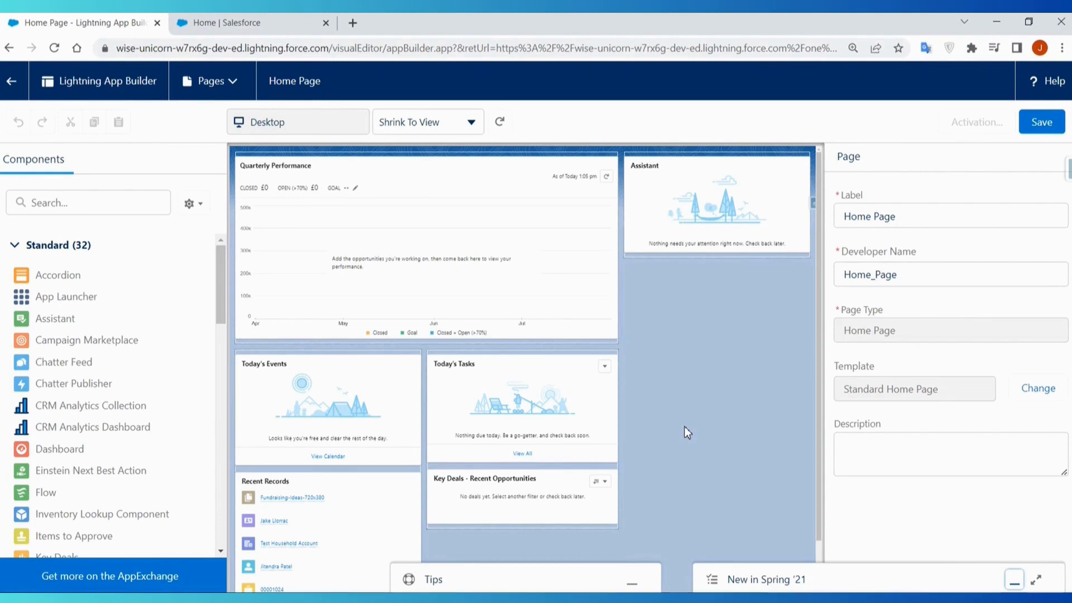
{"action": "left_click", "coordinate": [13, 83]}
{"action": "left_click", "coordinate": [603, 130]}
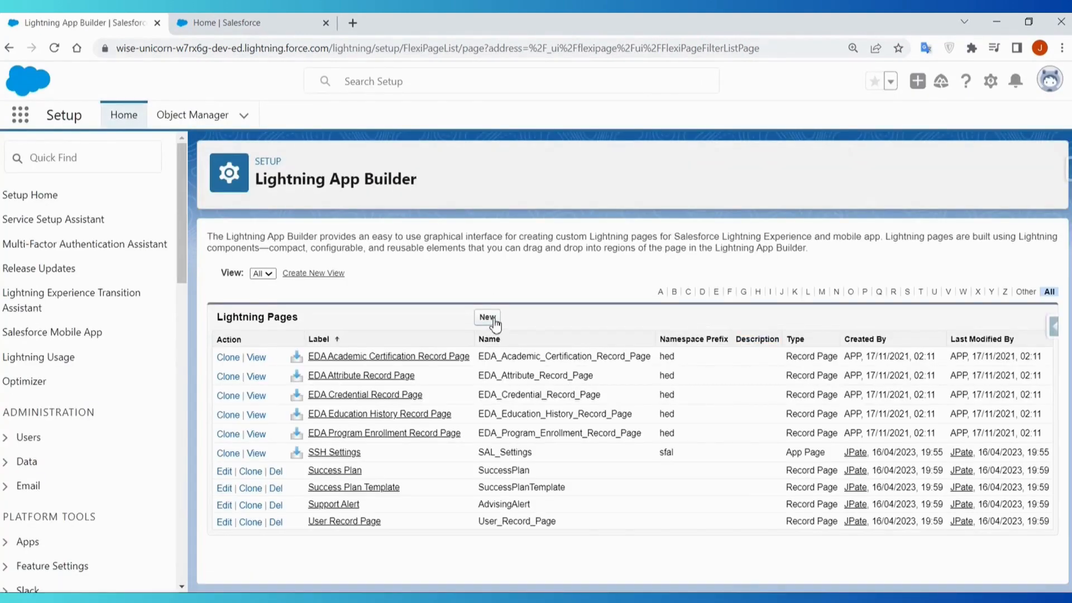
- Begin another new Lightning page of the Home Page type with the label Home Page and continue to the template choice
{"action": "left_click", "coordinate": [487, 318]}
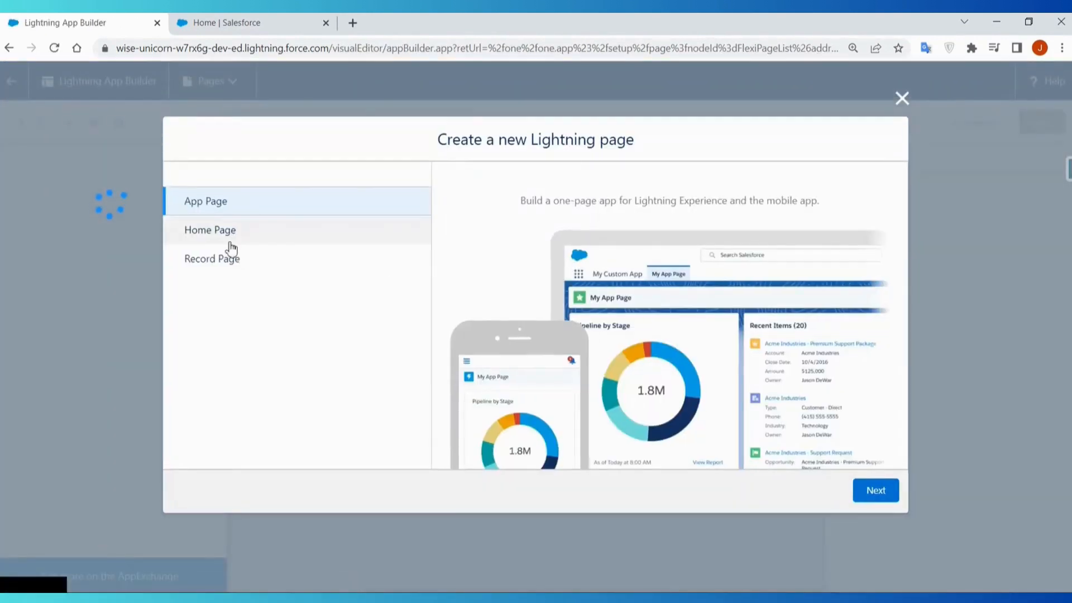
{"action": "left_click", "coordinate": [228, 240]}
{"action": "left_click", "coordinate": [874, 493]}
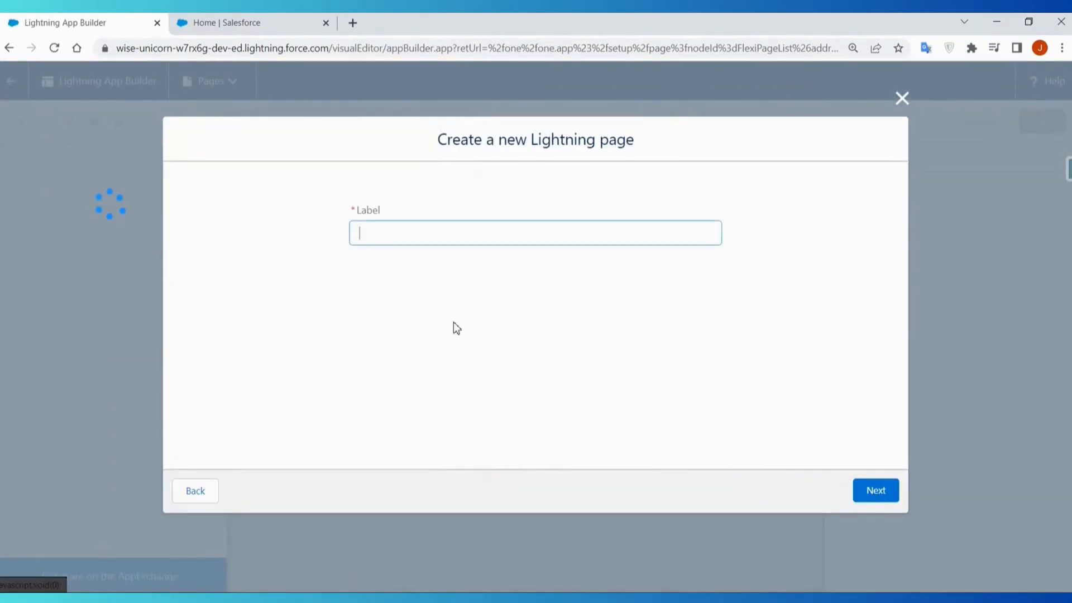
{"action": "type", "text": "H"}
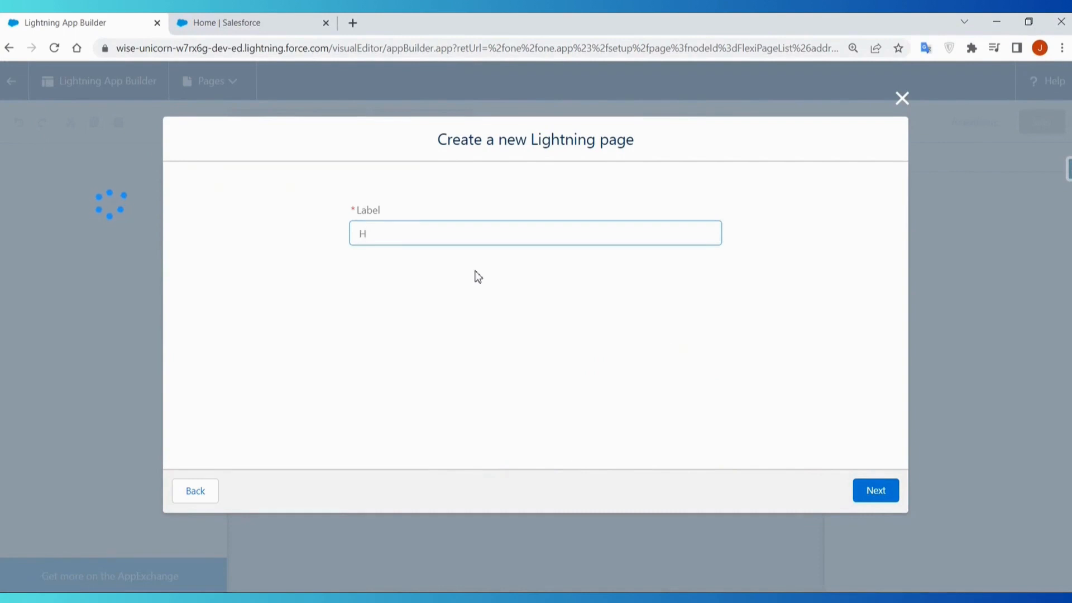
{"action": "type", "text": "ome p"}
{"action": "key", "text": "BackSpace"}
{"action": "type", "text": "Pate"}
{"action": "key", "text": "BackSpace"}
{"action": "key", "text": "BackSpace"}
{"action": "type", "text": "ge"}
{"action": "left_click", "coordinate": [875, 492]}
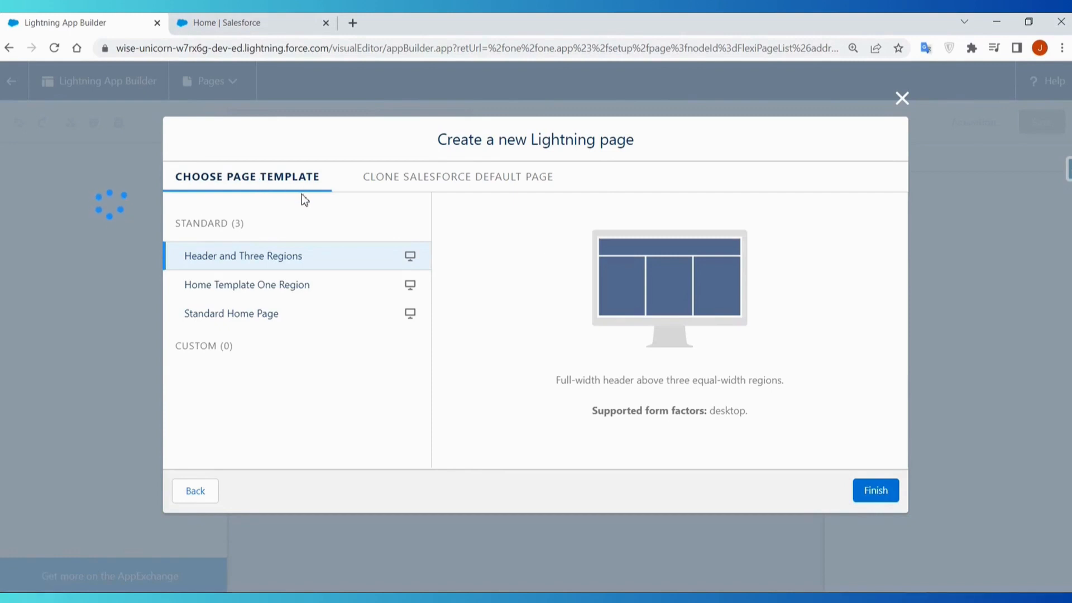
- Compare the page templates with the clonable default pages and create the page from the Standard Home Page template
{"action": "left_click", "coordinate": [458, 183]}
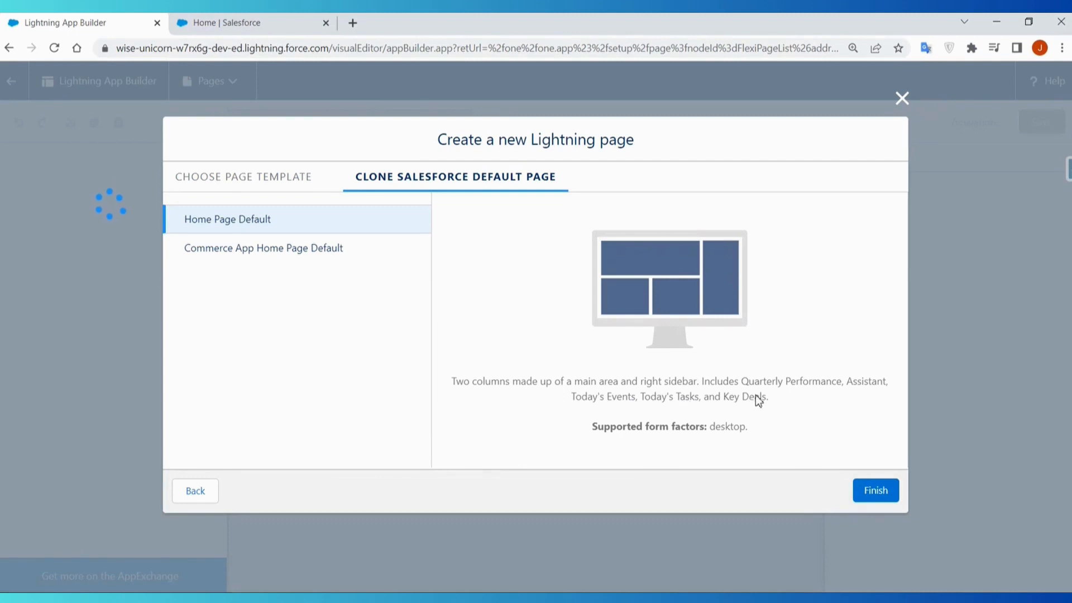
{"action": "left_click", "coordinate": [233, 178]}
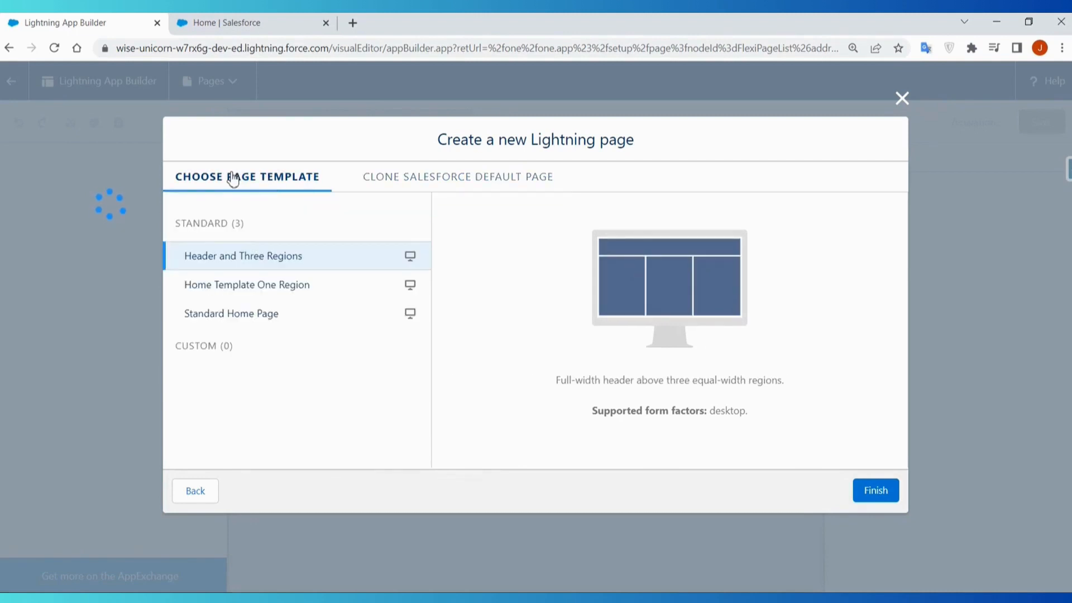
{"action": "left_click", "coordinate": [247, 326]}
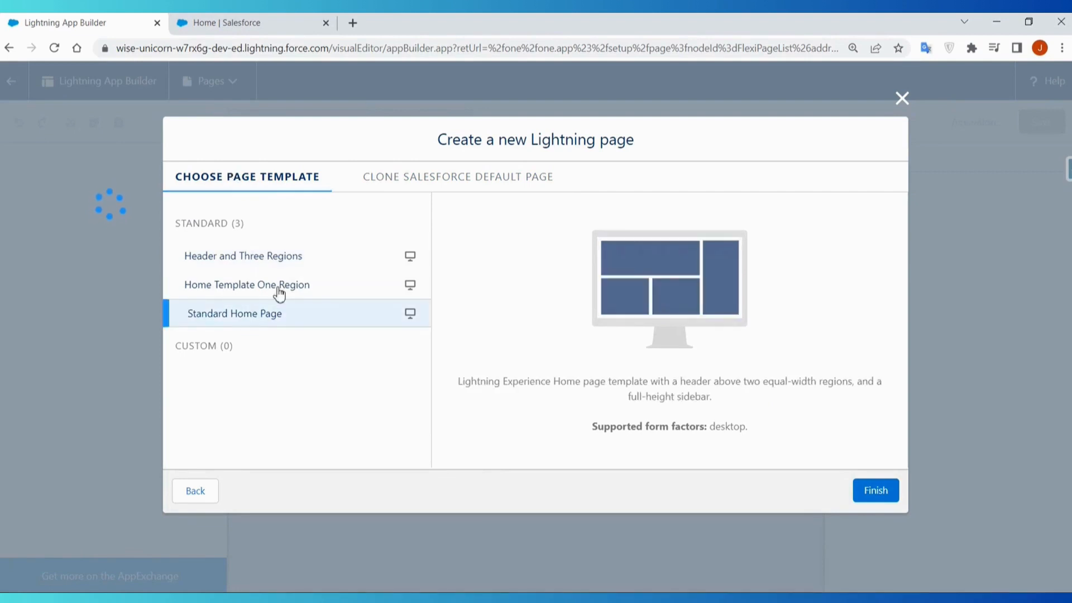
{"action": "left_click", "coordinate": [454, 177]}
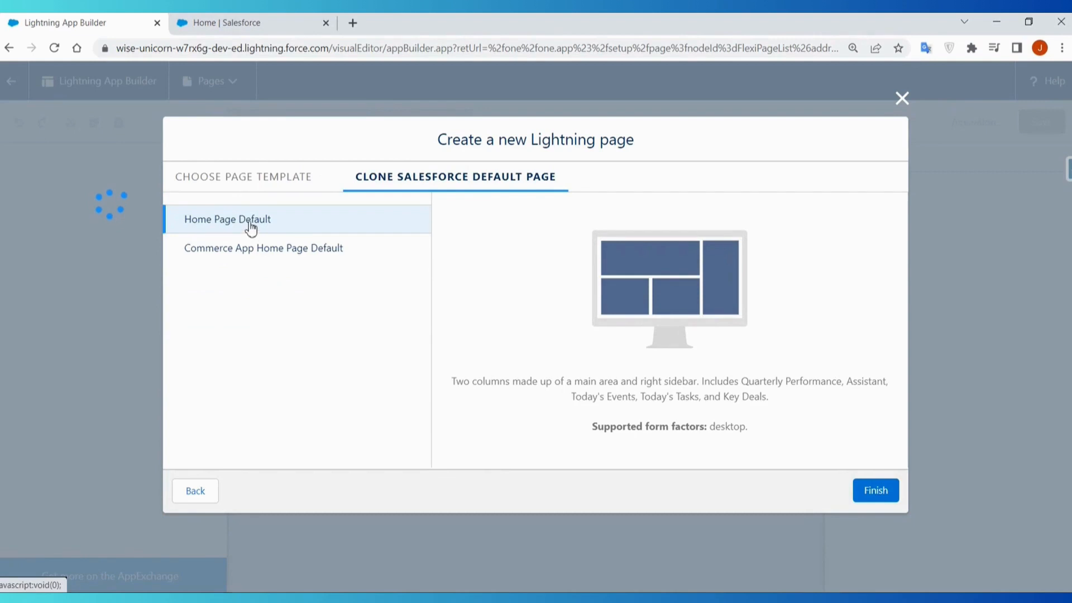
{"action": "left_click", "coordinate": [250, 178]}
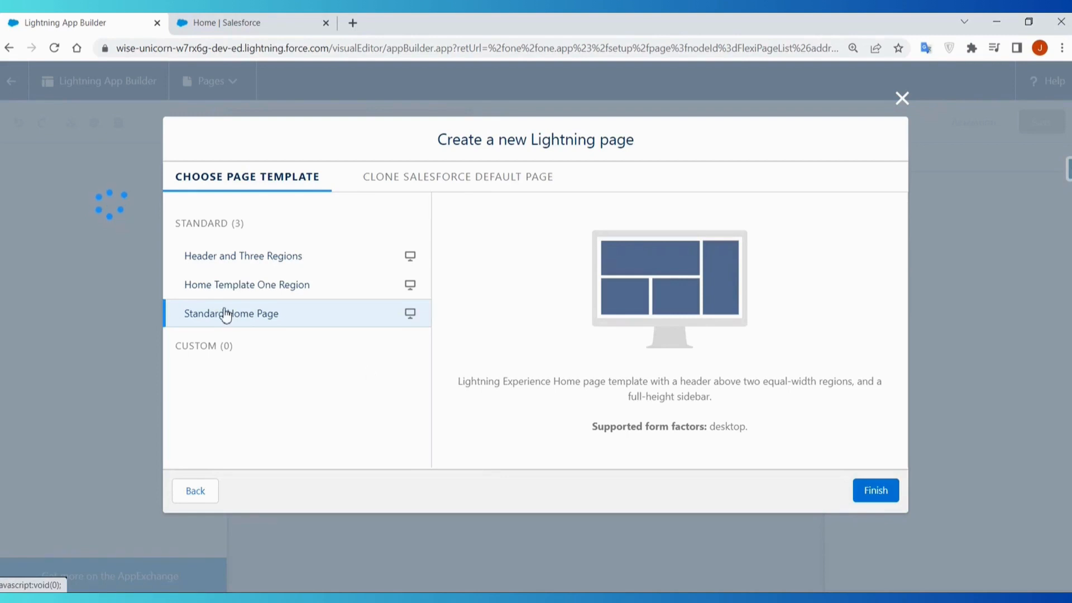
{"action": "left_click", "coordinate": [876, 491]}
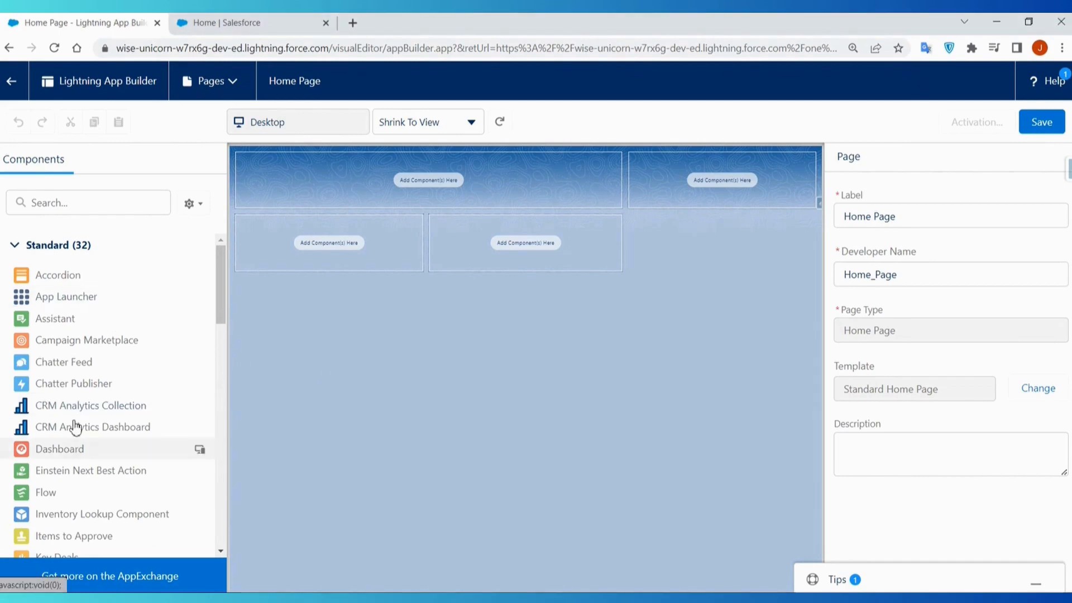
- Place the Assistant component in the page's right-hand column and the Performance component in the wide region beside it
{"action": "left_click_drag", "start_coordinate": [58, 329], "coordinate": [694, 184]}
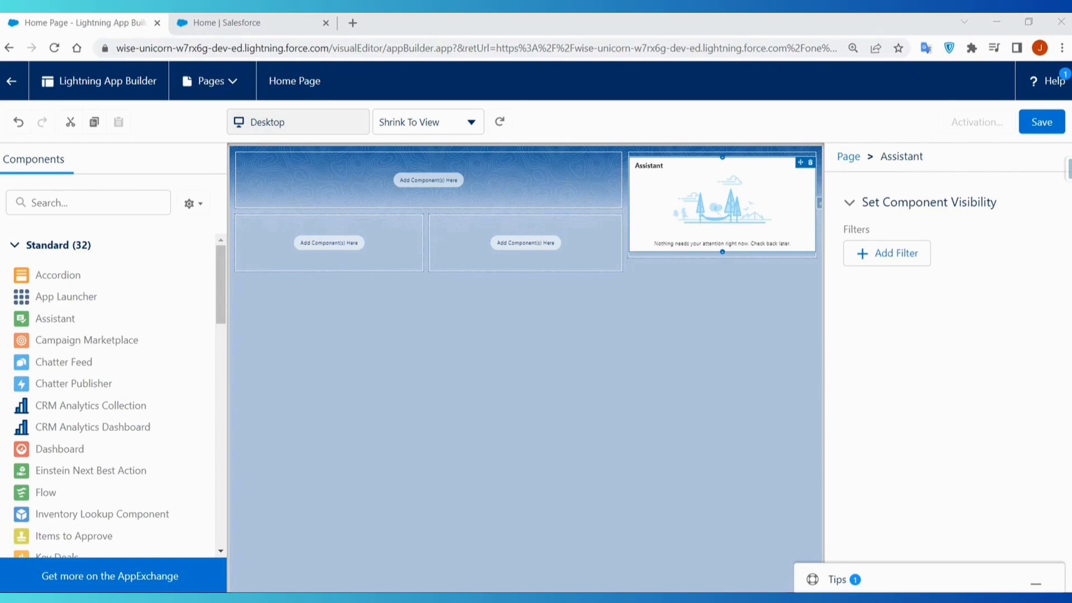
{"action": "scroll", "coordinate": [125, 446], "scroll_direction": "down", "scroll_amount": 1}
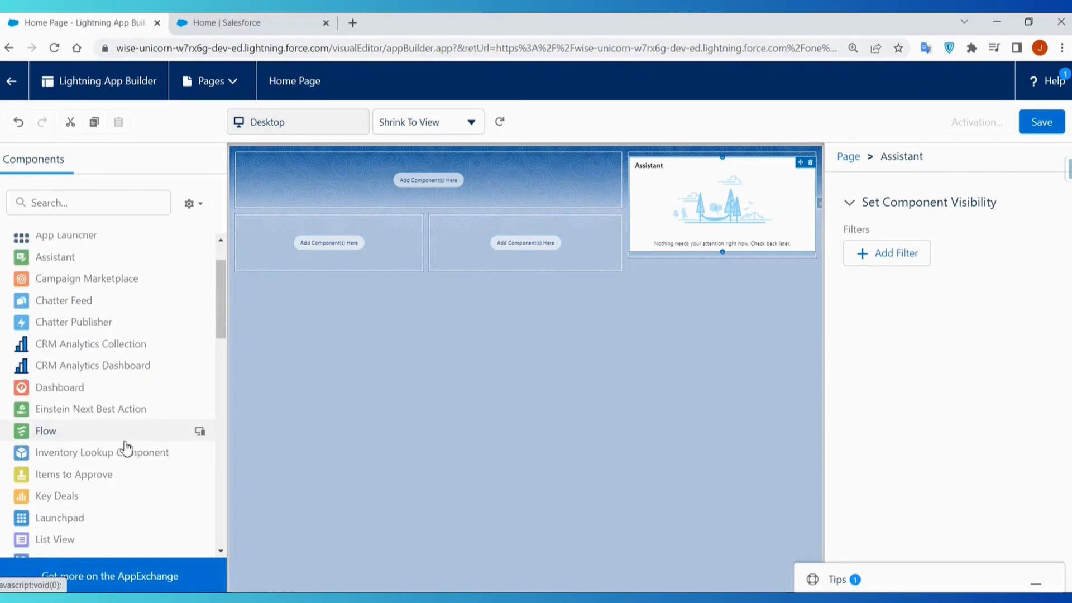
{"action": "scroll", "coordinate": [126, 446], "scroll_direction": "down", "scroll_amount": 5}
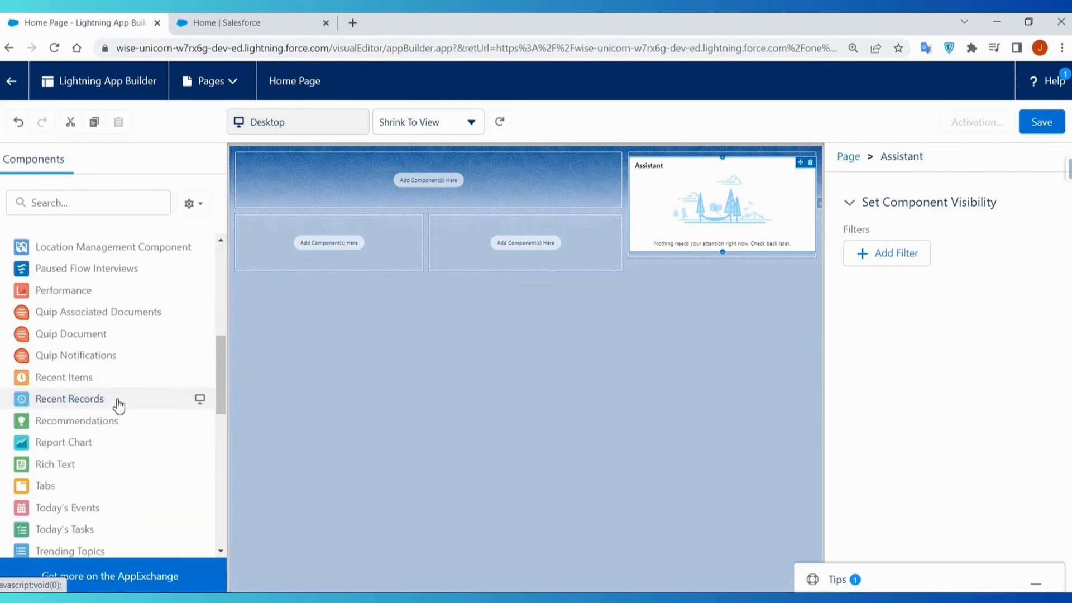
{"action": "scroll", "coordinate": [118, 407], "scroll_direction": "down", "scroll_amount": 1}
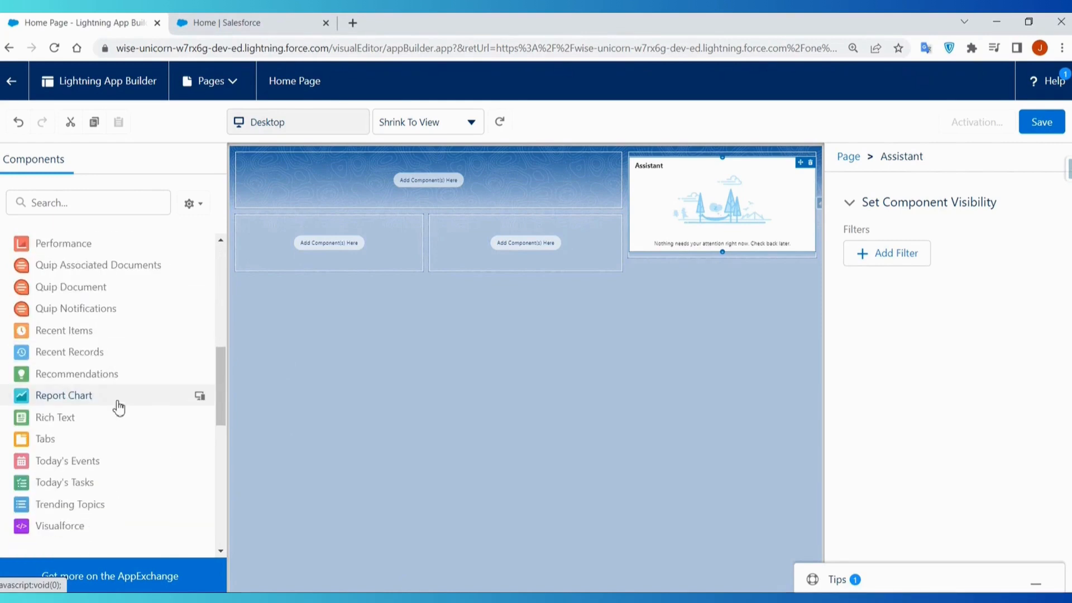
{"action": "scroll", "coordinate": [111, 391], "scroll_direction": "up", "scroll_amount": 2}
{"action": "left_click_drag", "start_coordinate": [72, 341], "coordinate": [392, 215]}
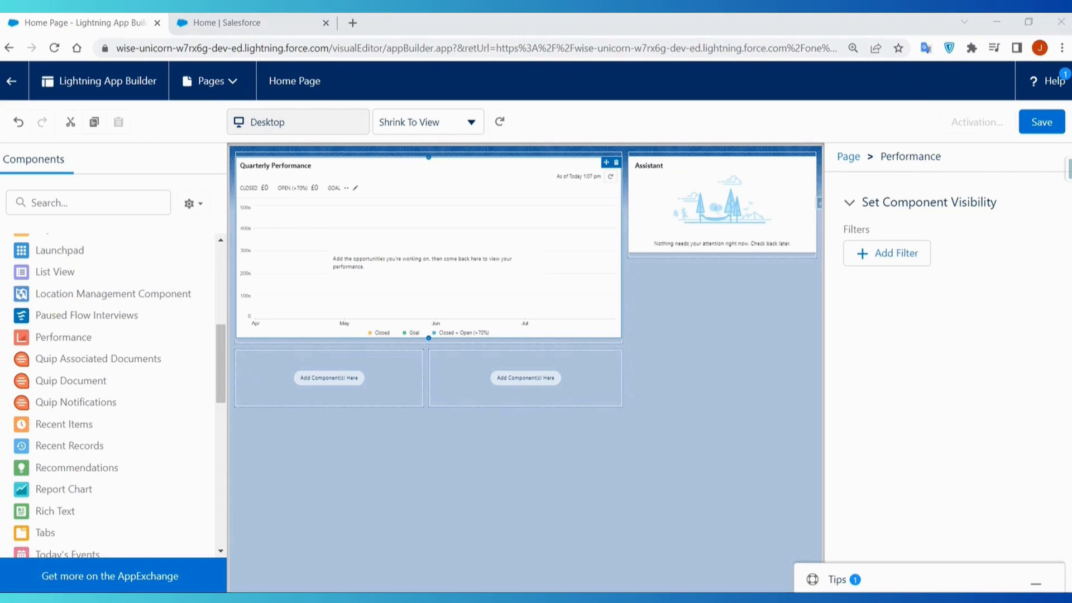
- Add Today's Events and Today's Tasks side by side in the two regions below the Performance component
{"action": "scroll", "coordinate": [89, 390], "scroll_direction": "down", "scroll_amount": 3}
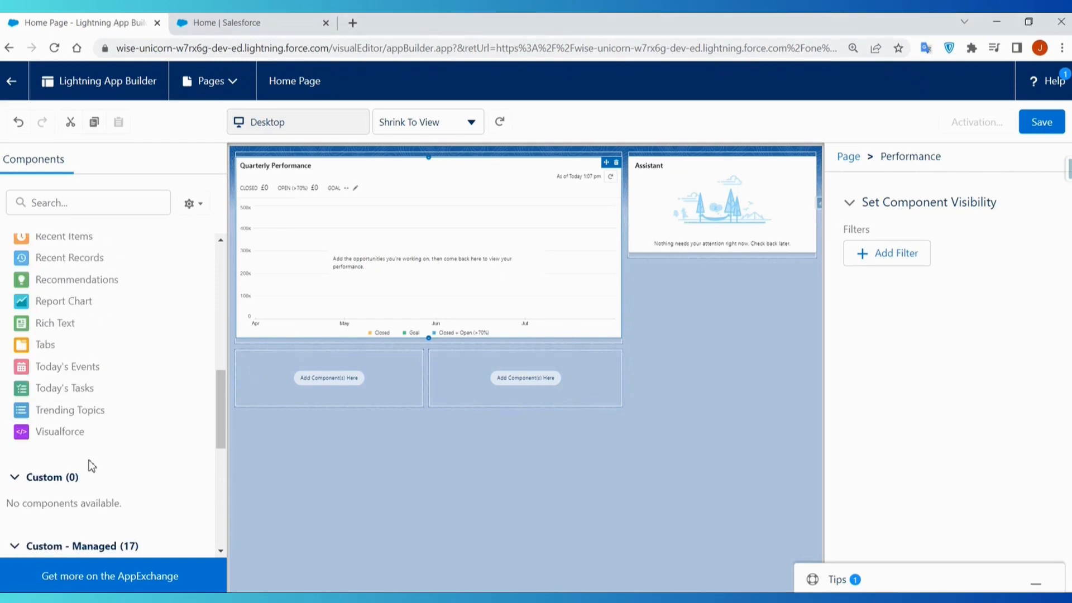
{"action": "left_click_drag", "start_coordinate": [82, 368], "coordinate": [290, 377]}
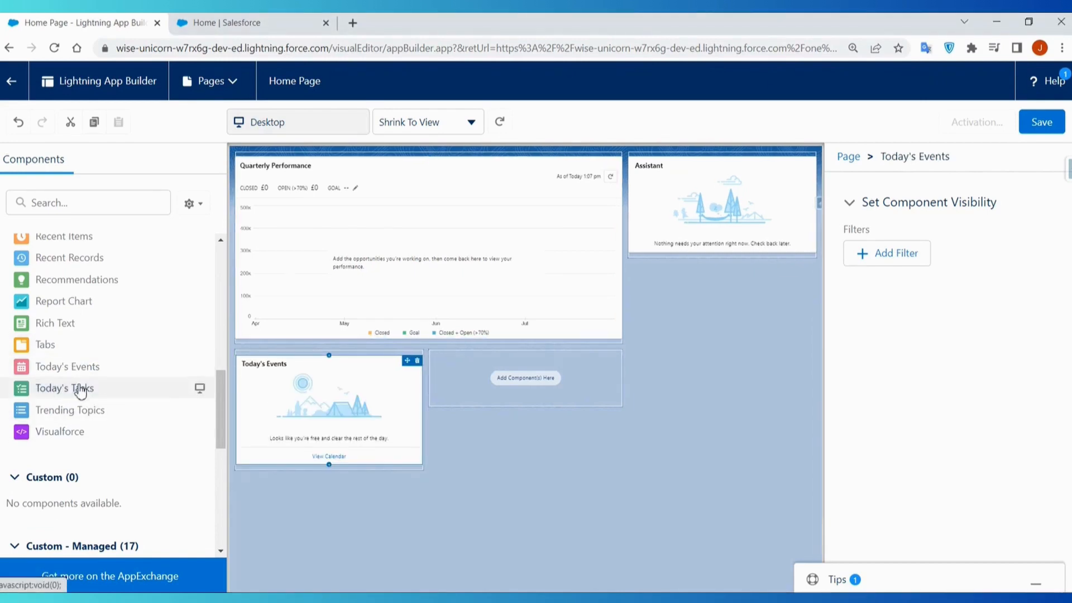
{"action": "left_click_drag", "start_coordinate": [83, 389], "coordinate": [495, 383]}
{"action": "left_click", "coordinate": [655, 433]}
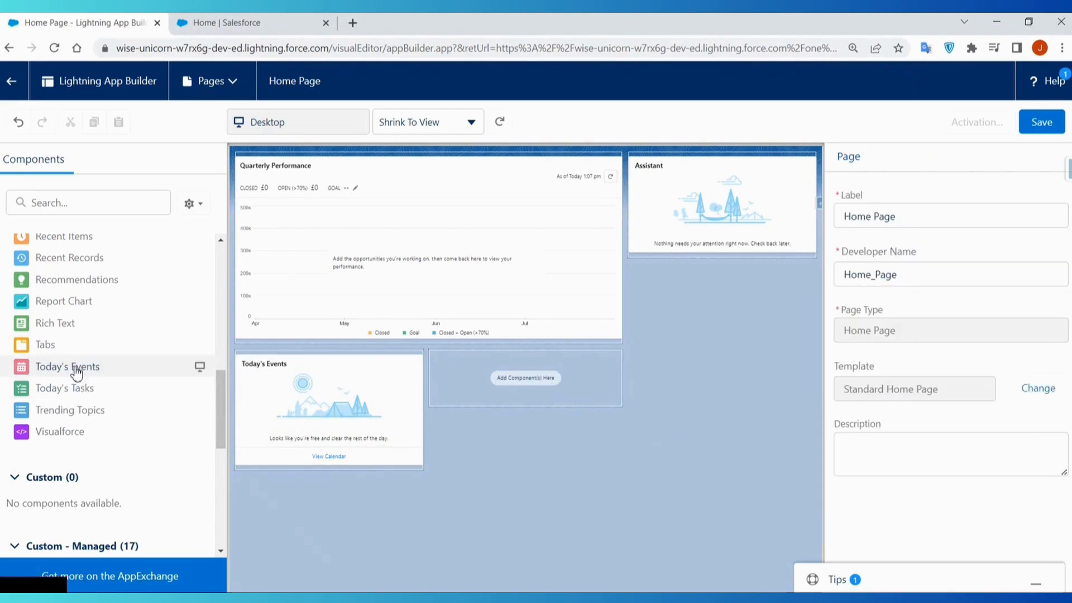
{"action": "left_click_drag", "start_coordinate": [75, 399], "coordinate": [497, 413]}
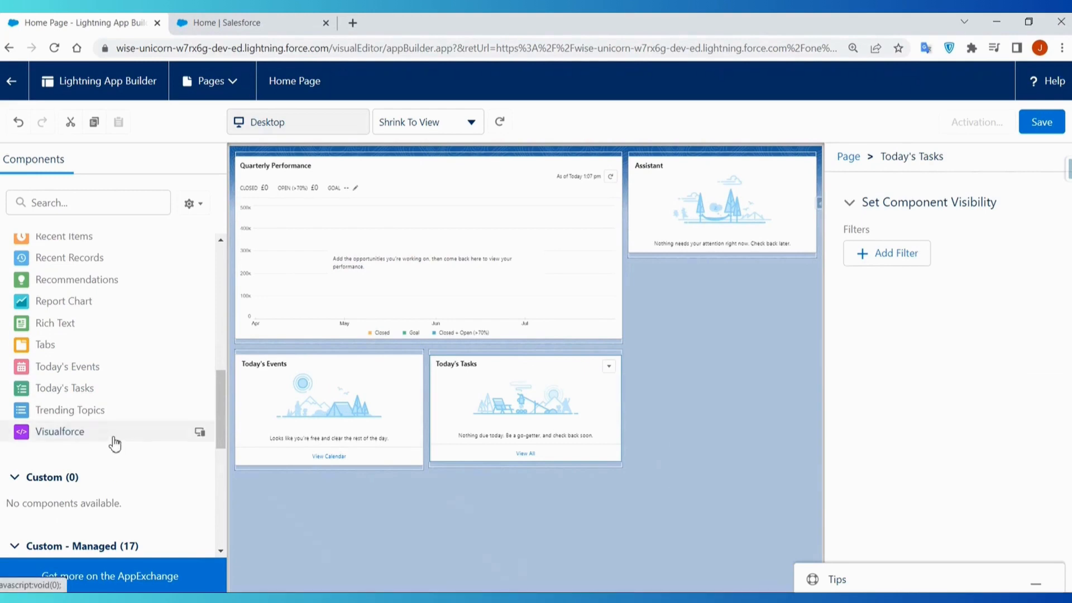
- Look through the available standard, custom and custom managed components for the page
{"action": "scroll", "coordinate": [120, 431], "scroll_direction": "up", "scroll_amount": 10}
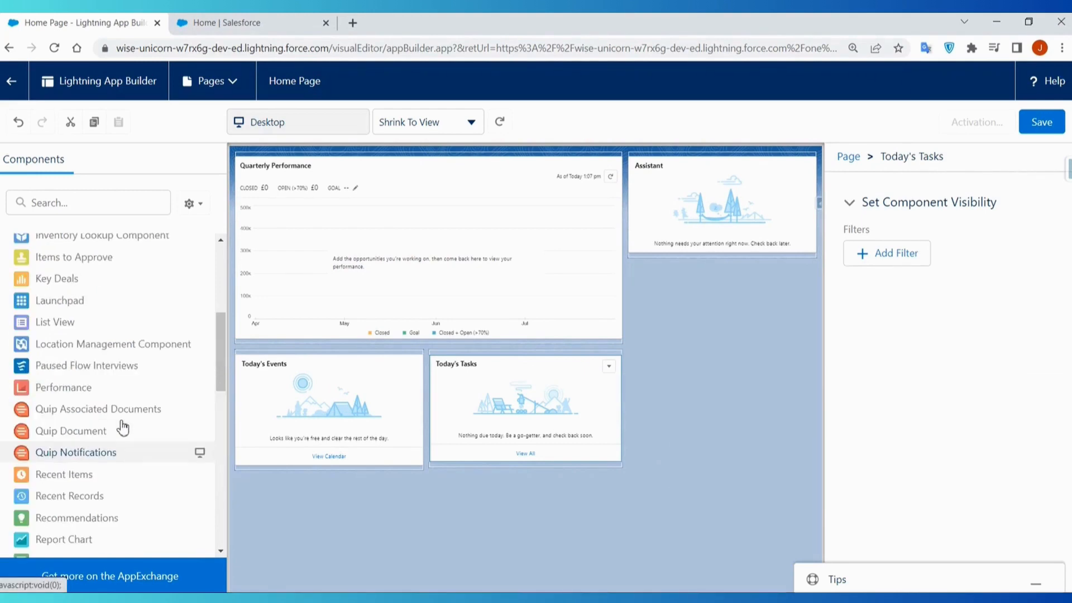
{"action": "scroll", "coordinate": [75, 335], "scroll_direction": "down", "scroll_amount": 2}
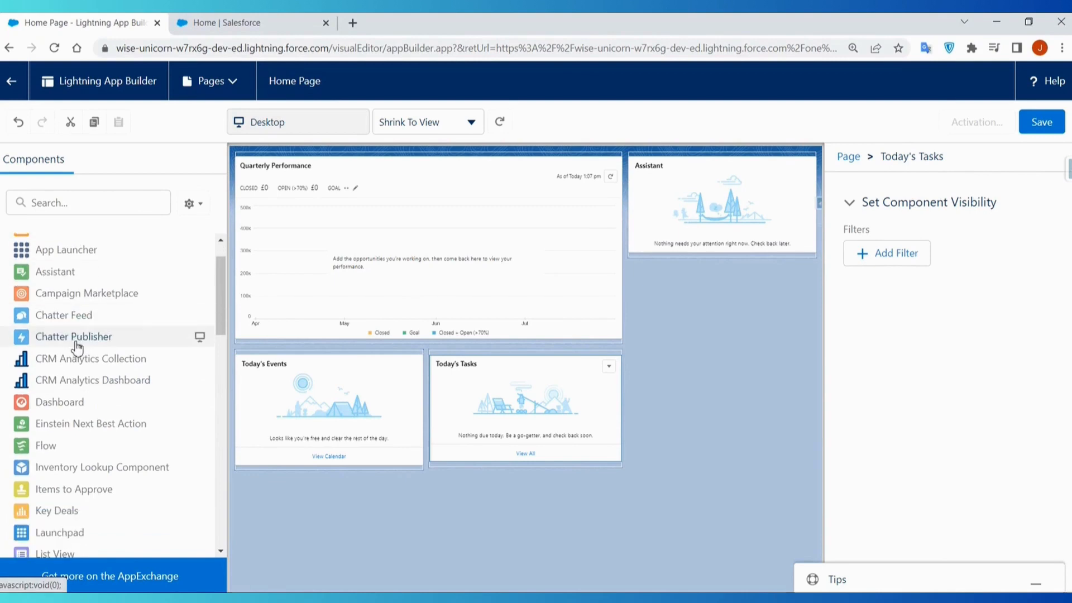
{"action": "scroll", "coordinate": [89, 368], "scroll_direction": "down", "scroll_amount": 2}
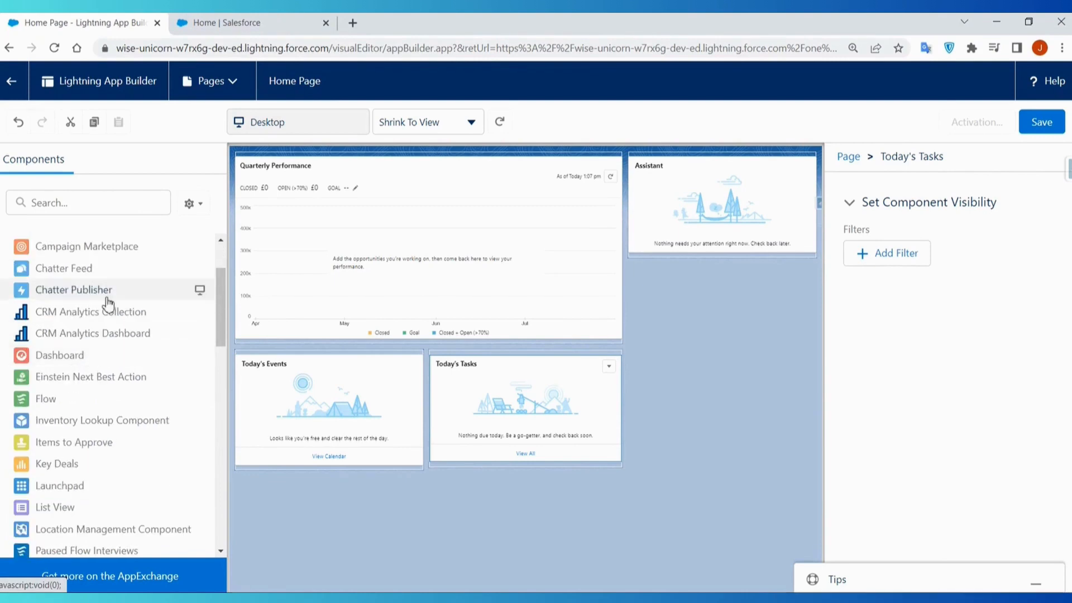
{"action": "scroll", "coordinate": [108, 391], "scroll_direction": "down", "scroll_amount": 4}
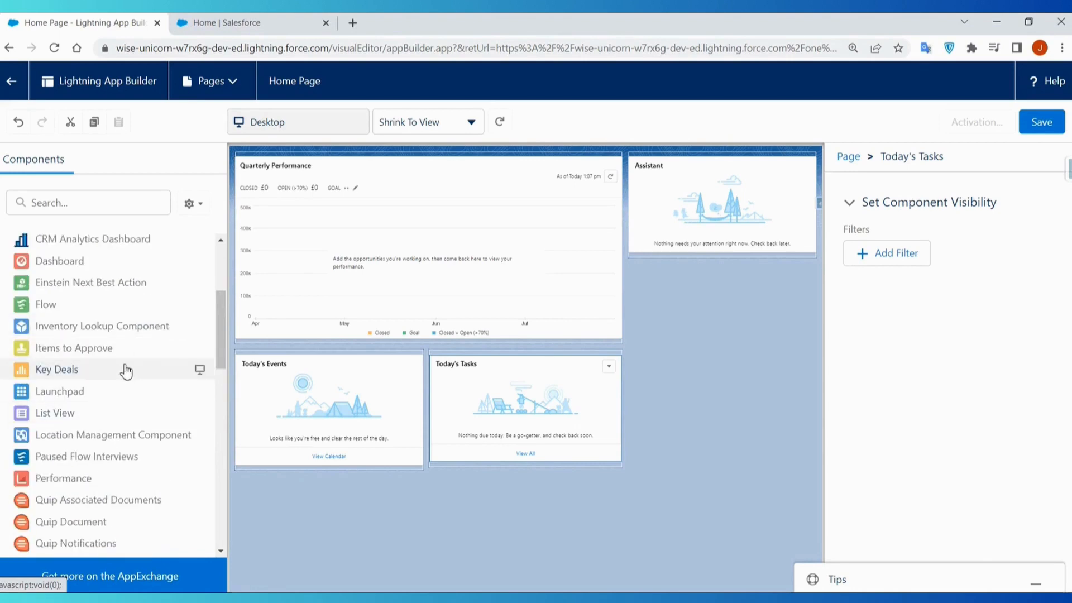
{"action": "scroll", "coordinate": [127, 374], "scroll_direction": "down", "scroll_amount": 4}
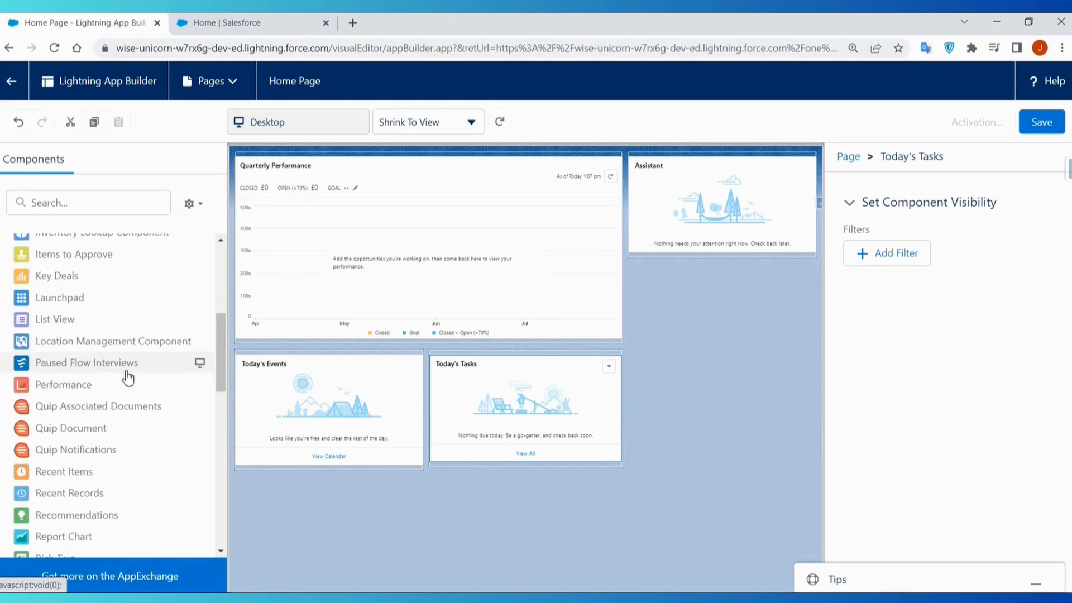
{"action": "scroll", "coordinate": [127, 378], "scroll_direction": "down", "scroll_amount": 8}
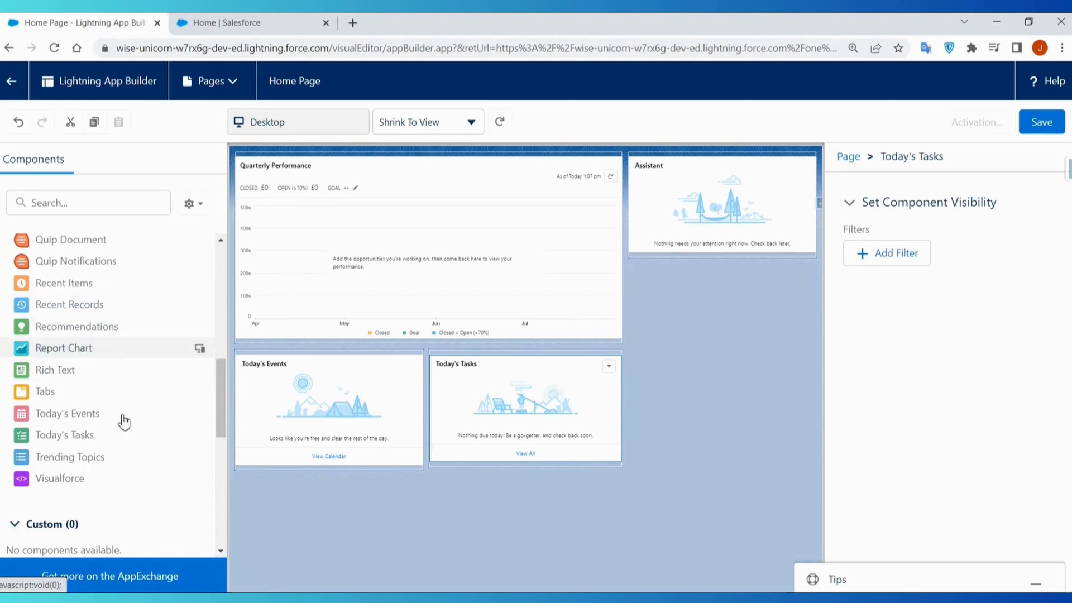
{"action": "scroll", "coordinate": [124, 423], "scroll_direction": "down", "scroll_amount": 18}
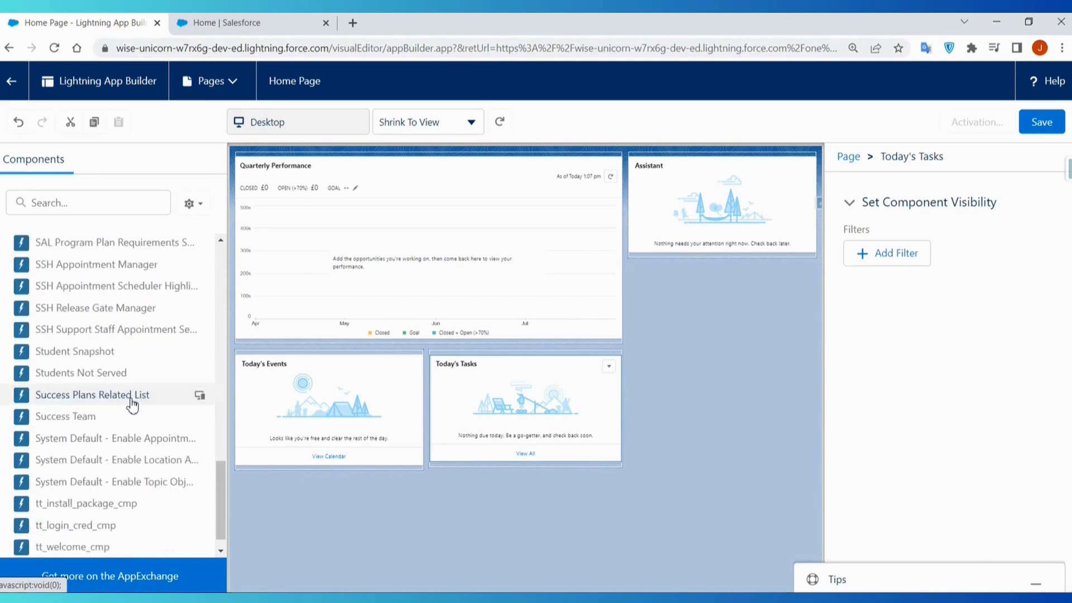
{"action": "scroll", "coordinate": [132, 418], "scroll_direction": "down", "scroll_amount": 2}
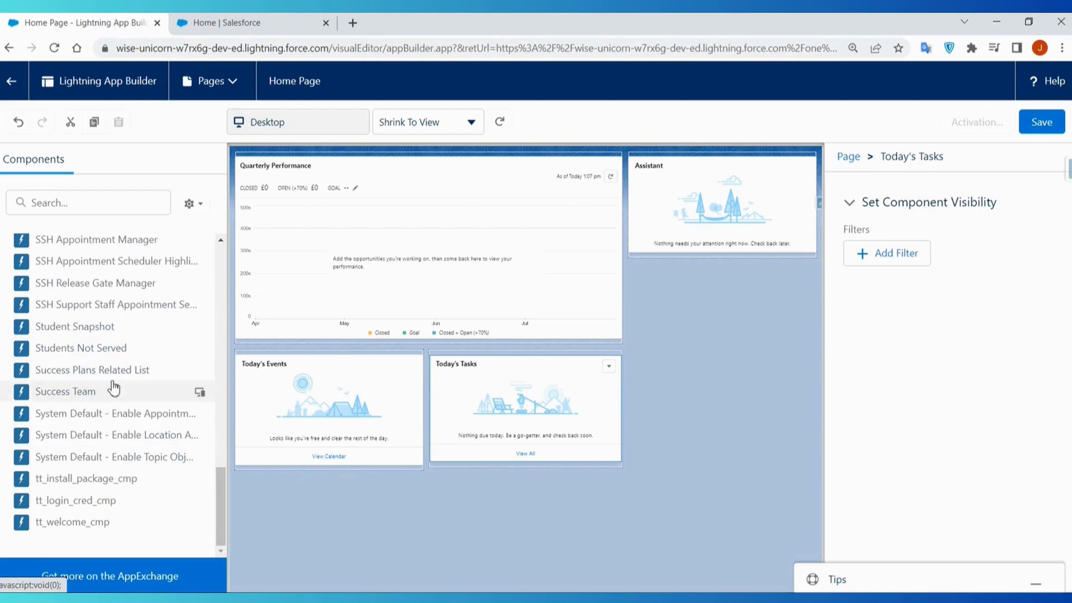
{"action": "scroll", "coordinate": [116, 374], "scroll_direction": "up", "scroll_amount": 2}
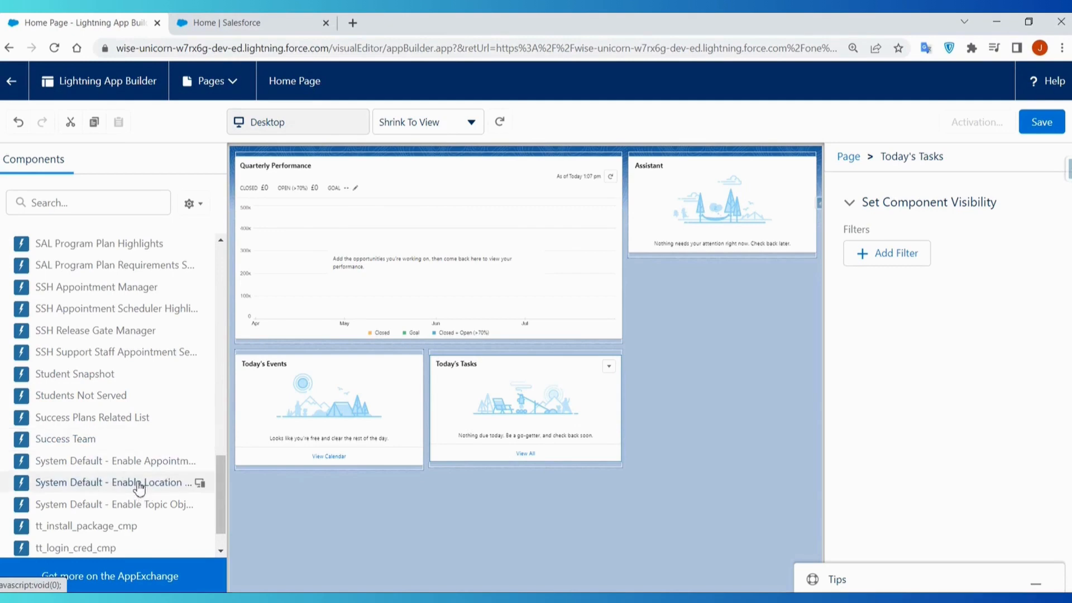
{"action": "scroll", "coordinate": [136, 485], "scroll_direction": "up", "scroll_amount": 3}
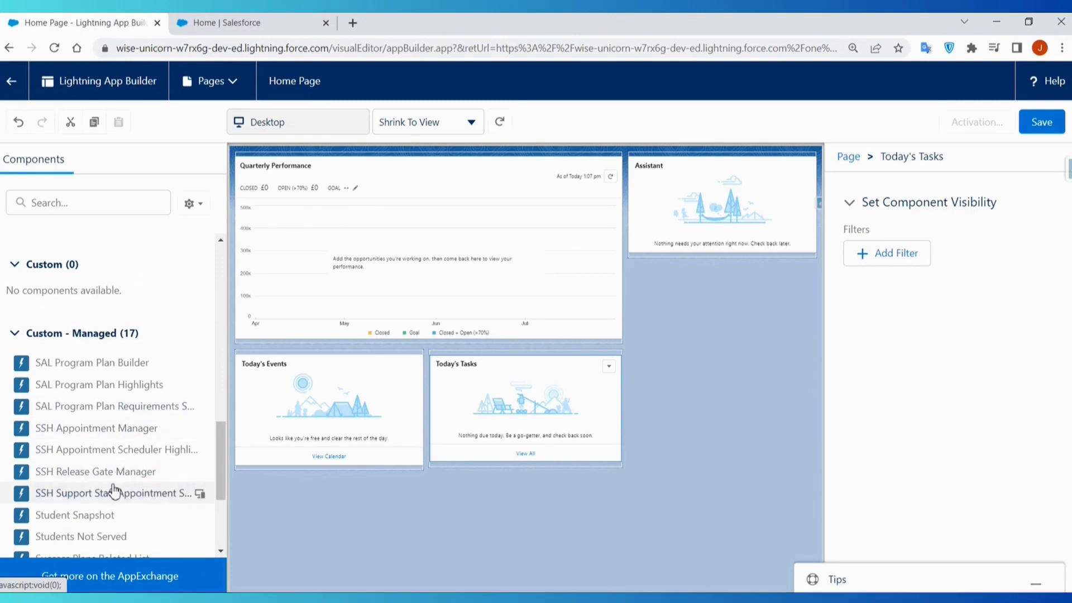
{"action": "scroll", "coordinate": [123, 475], "scroll_direction": "down", "scroll_amount": 1}
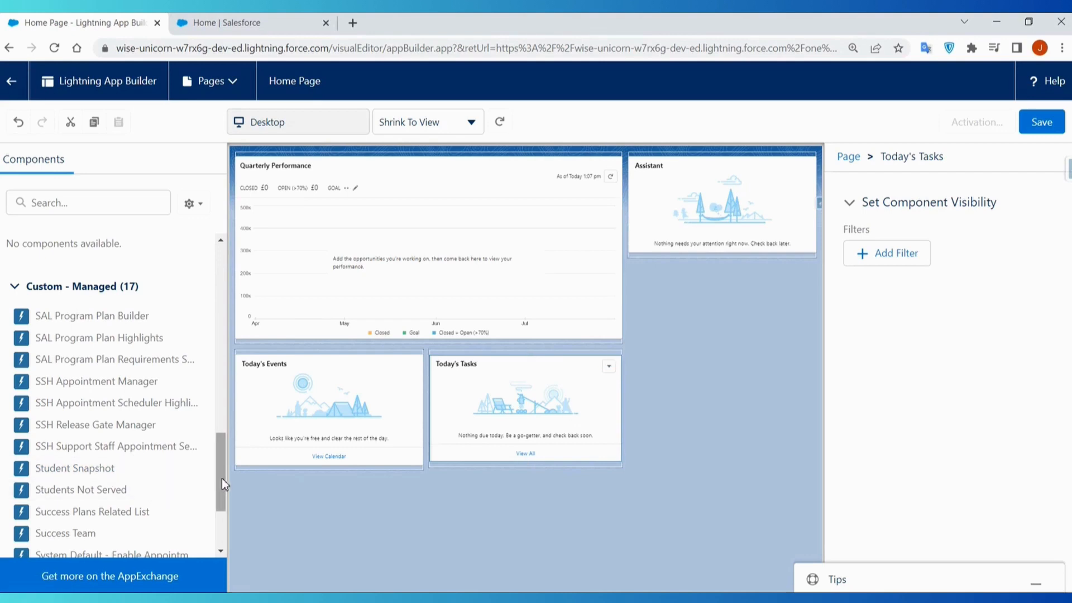
{"action": "left_click_drag", "start_coordinate": [222, 478], "coordinate": [212, 298]}
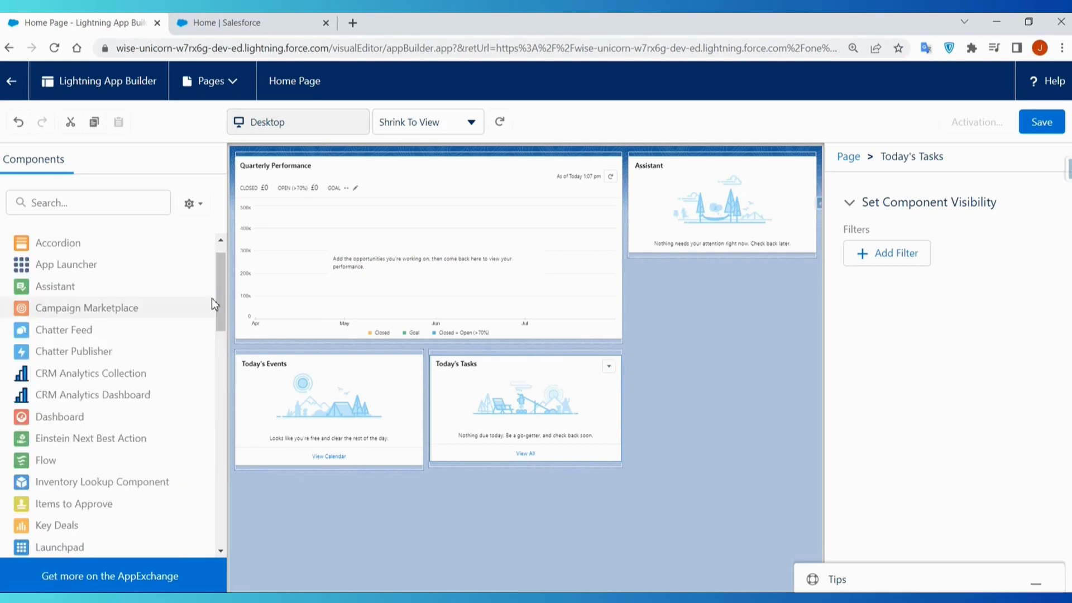
- Save the page and activate it as the app default home page for the Fund Raising app
{"action": "left_click", "coordinate": [1035, 126]}
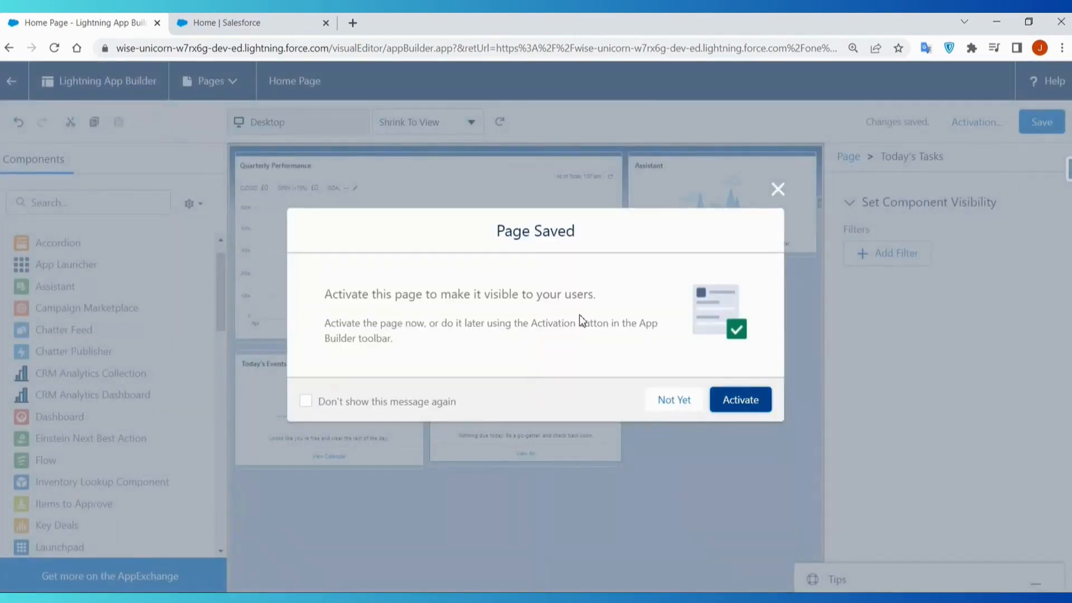
{"action": "left_click", "coordinate": [755, 406]}
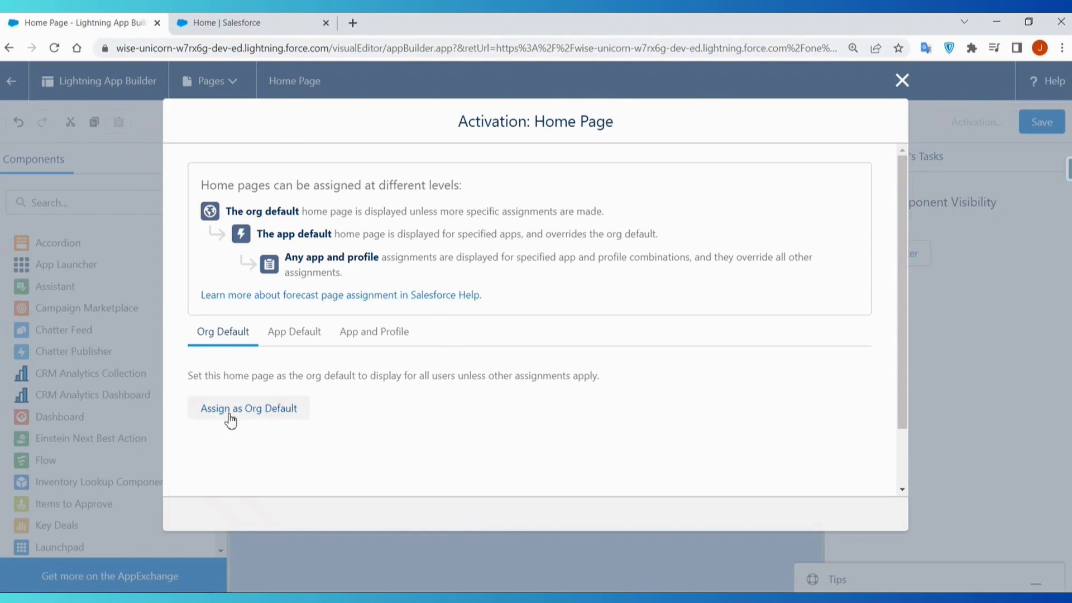
{"action": "left_click", "coordinate": [296, 340]}
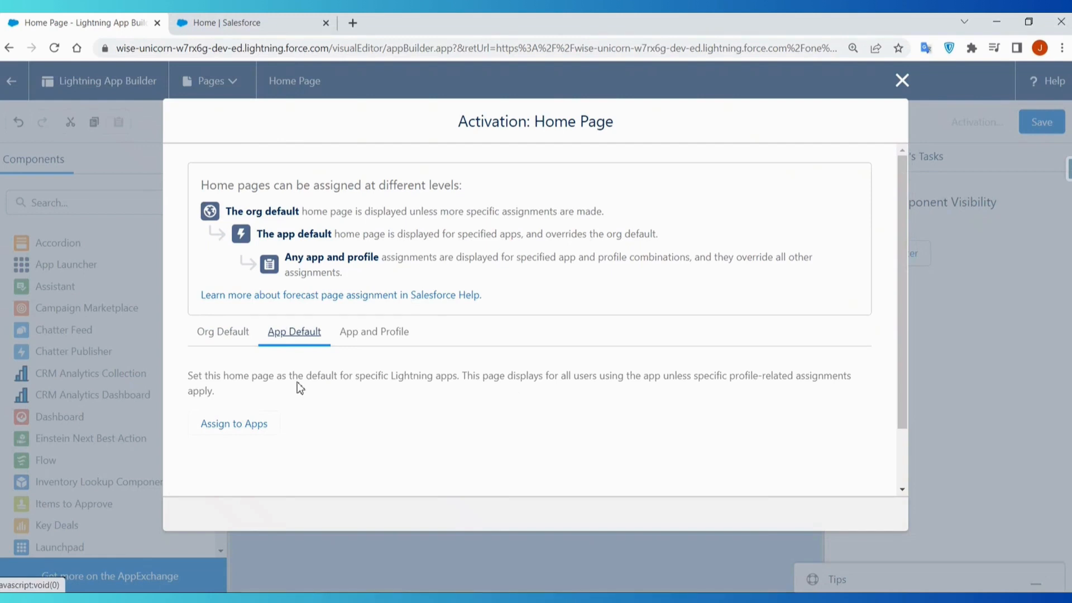
{"action": "left_click", "coordinate": [271, 431]}
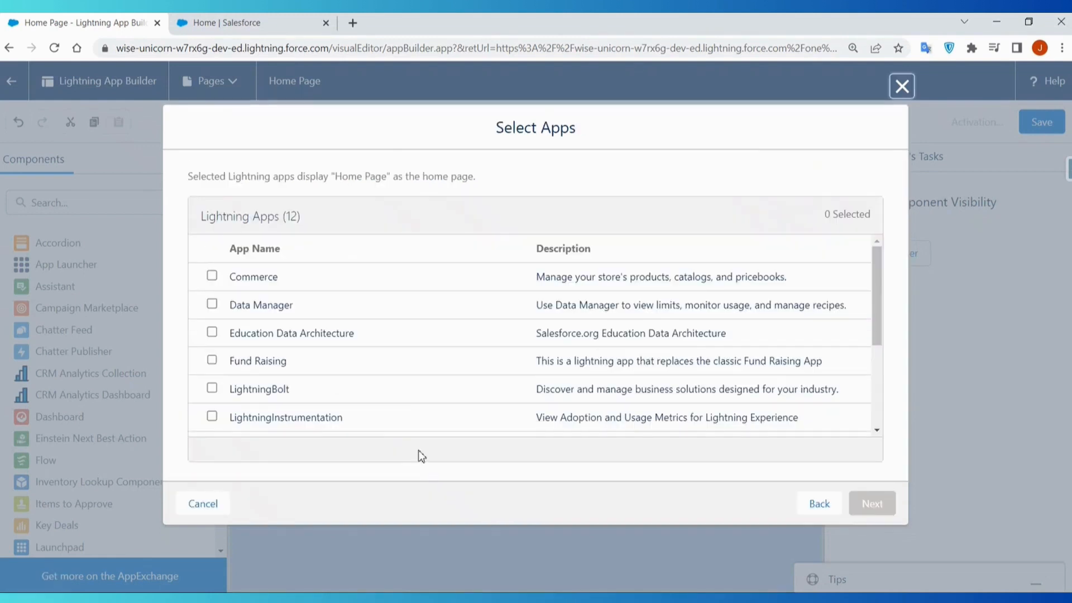
{"action": "scroll", "coordinate": [400, 399], "scroll_direction": "down", "scroll_amount": 1}
{"action": "left_click", "coordinate": [211, 312]}
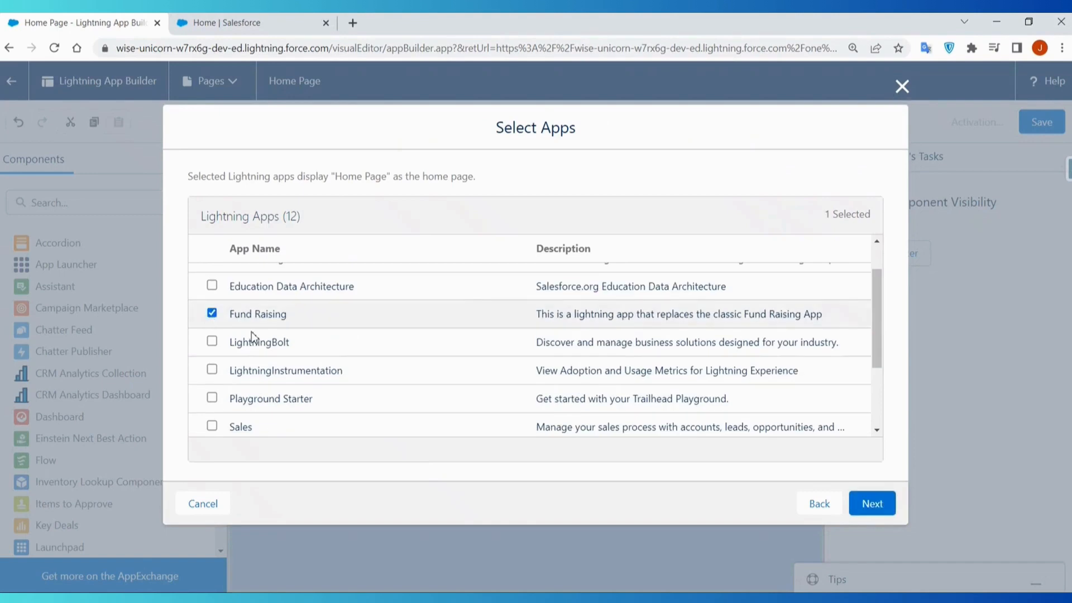
{"action": "left_click", "coordinate": [886, 504]}
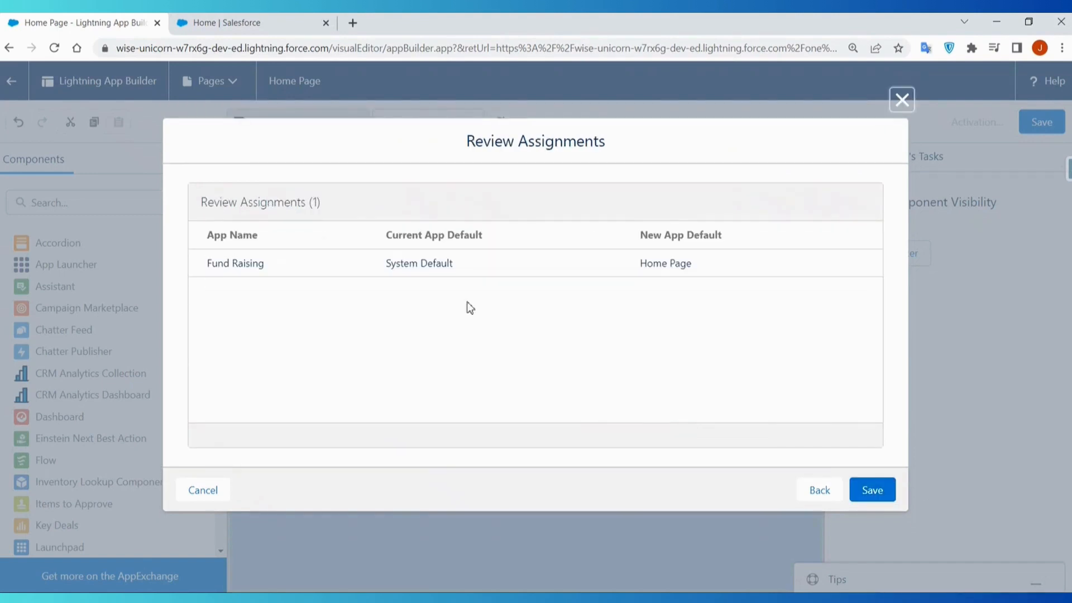
{"action": "left_click", "coordinate": [872, 489]}
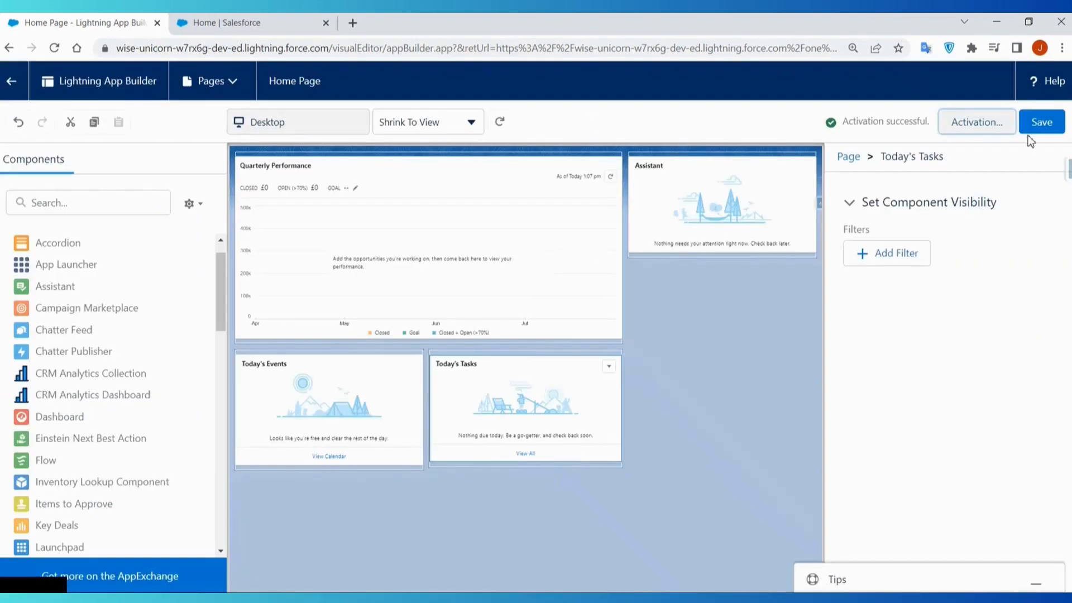
- Reopen the page's activation settings and check its app default assignments
{"action": "left_click", "coordinate": [983, 126]}
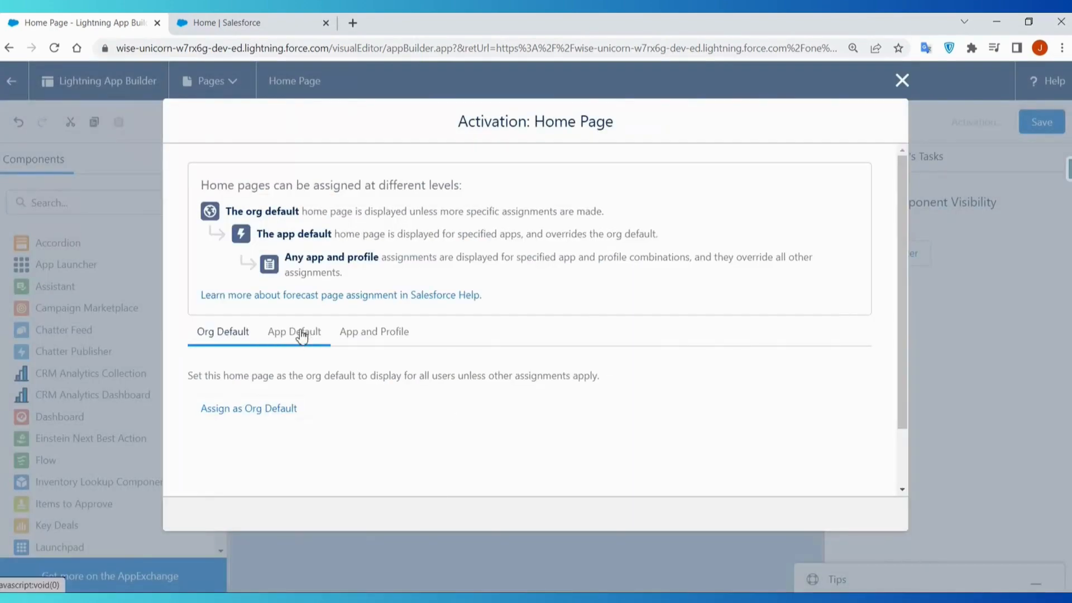
{"action": "left_click", "coordinate": [302, 335]}
{"action": "scroll", "coordinate": [436, 407], "scroll_direction": "down", "scroll_amount": 3}
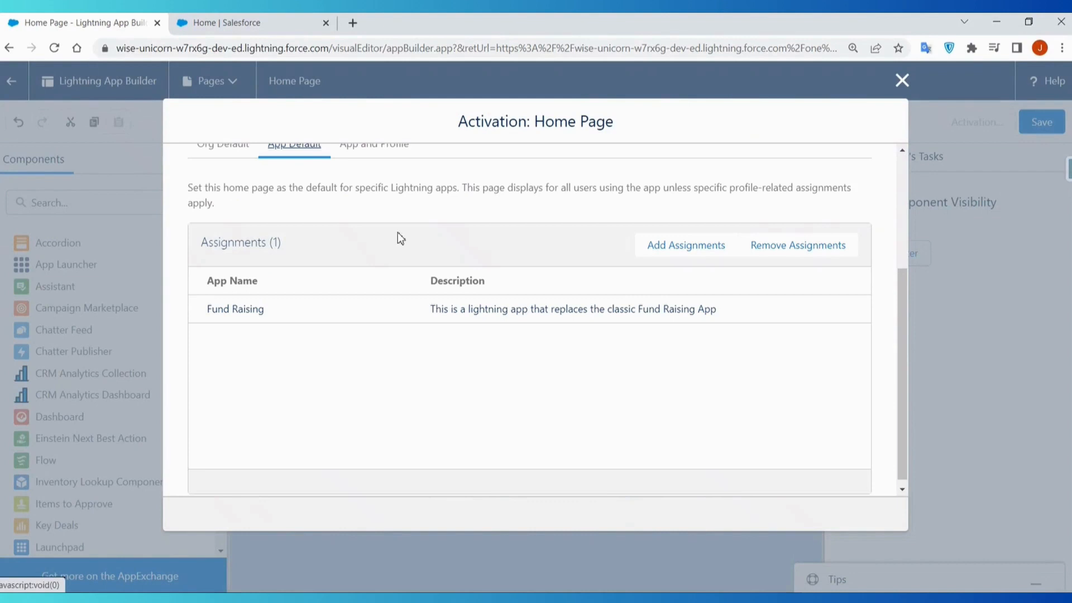
{"action": "scroll", "coordinate": [397, 240], "scroll_direction": "up", "scroll_amount": 3}
{"action": "left_click", "coordinate": [375, 286]}
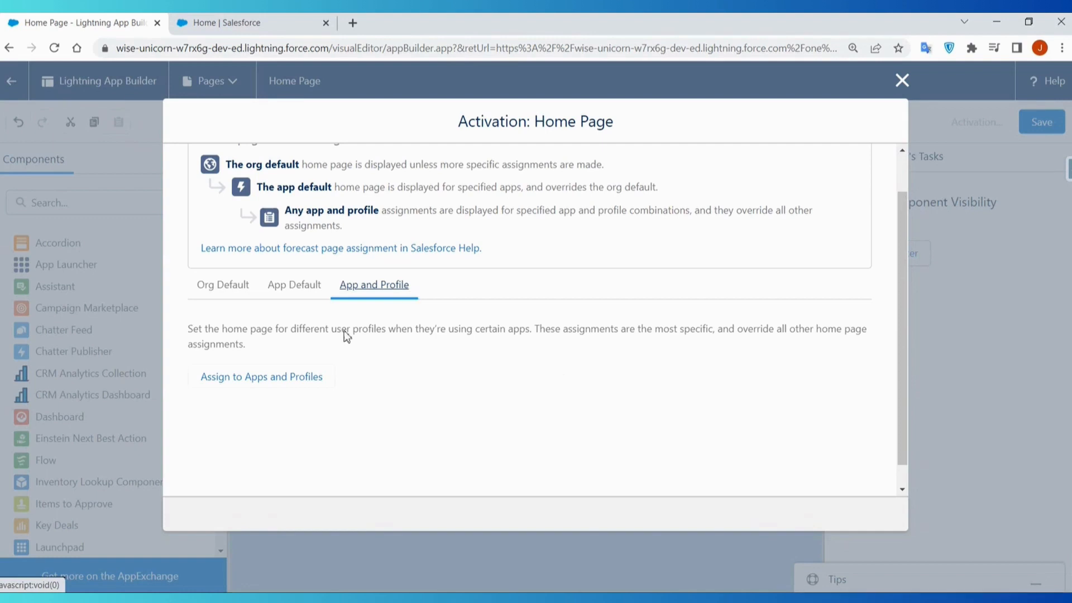
{"action": "left_click", "coordinate": [257, 385]}
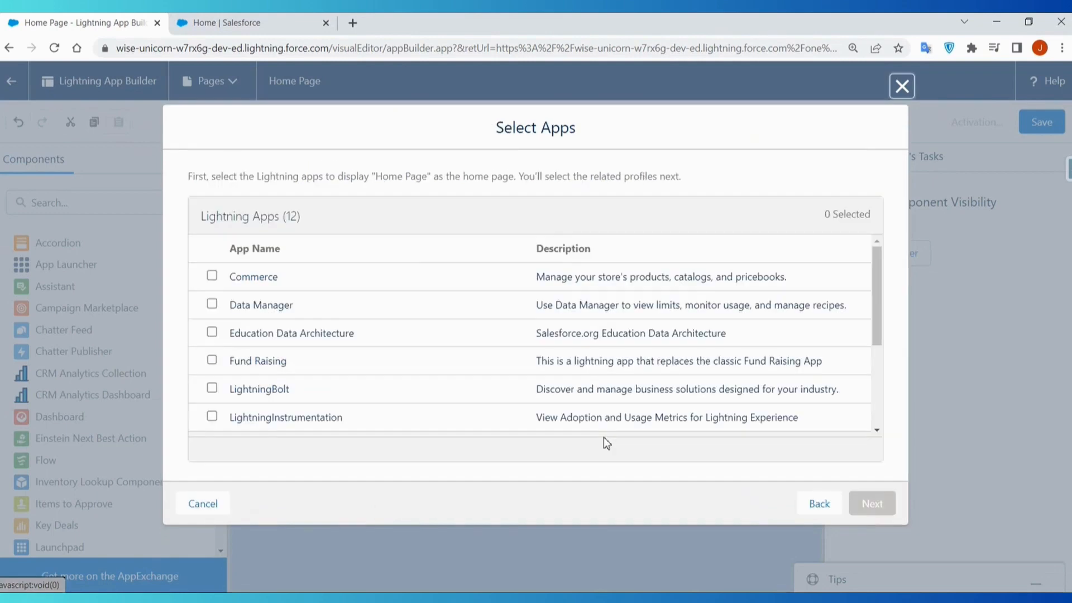
{"action": "left_click", "coordinate": [212, 360]}
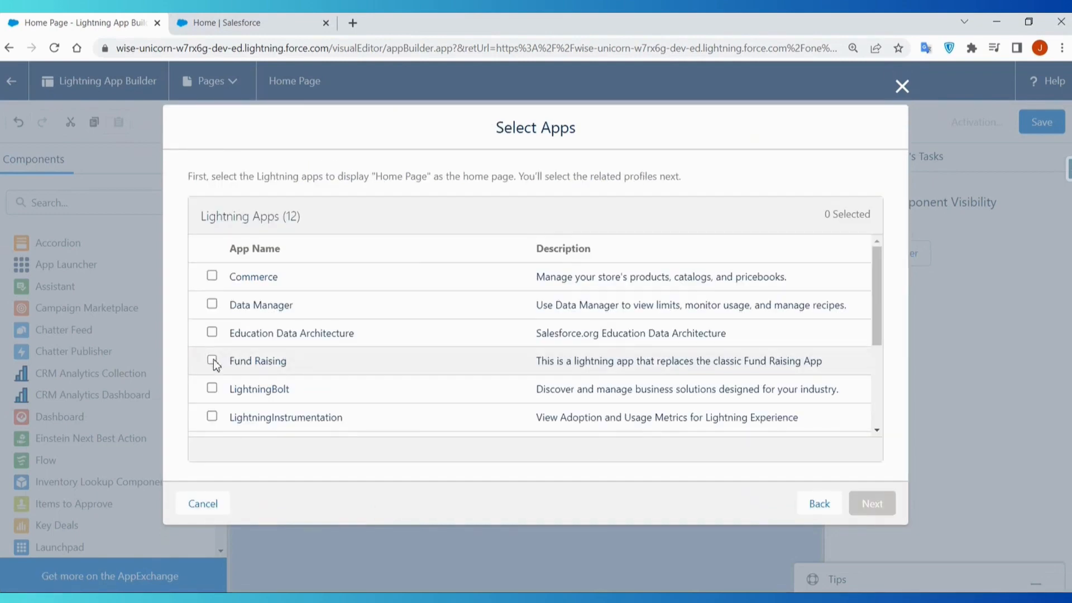
{"action": "left_click", "coordinate": [862, 504]}
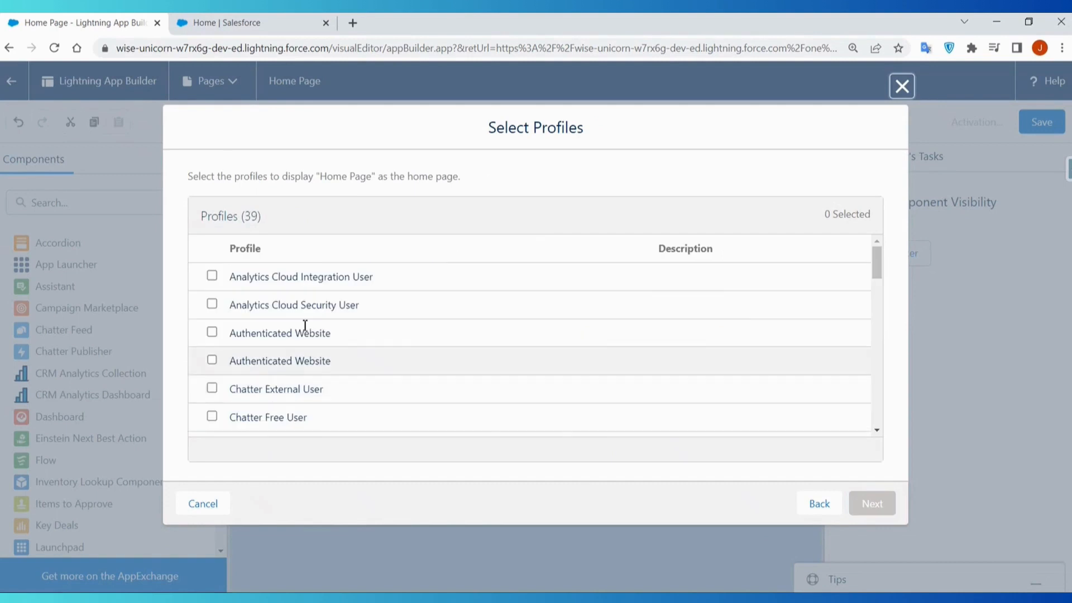
{"action": "scroll", "coordinate": [271, 400], "scroll_direction": "down", "scroll_amount": 1}
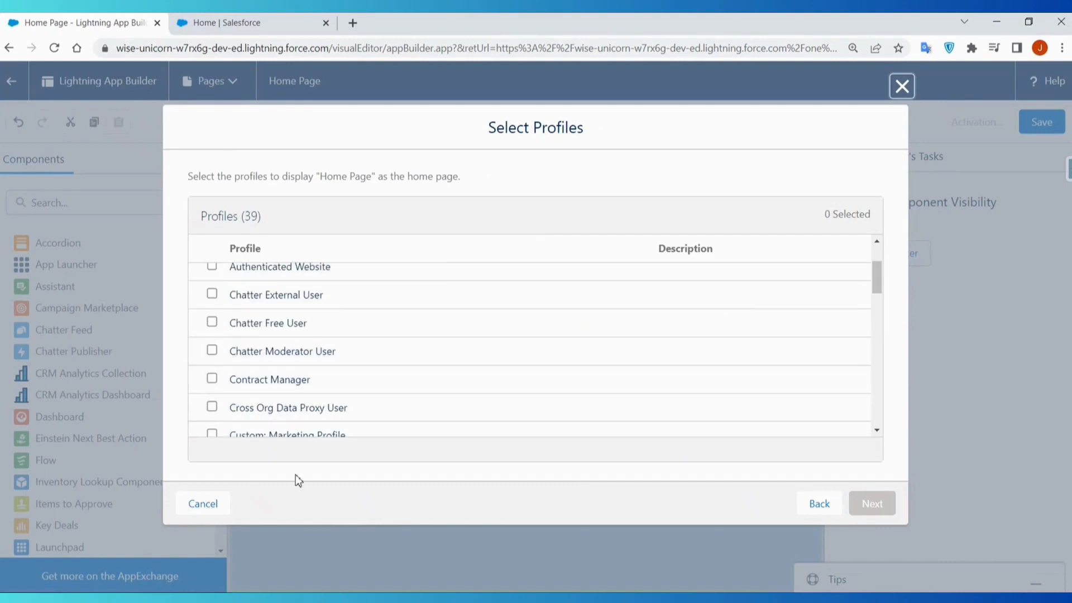
{"action": "left_click", "coordinate": [818, 504]}
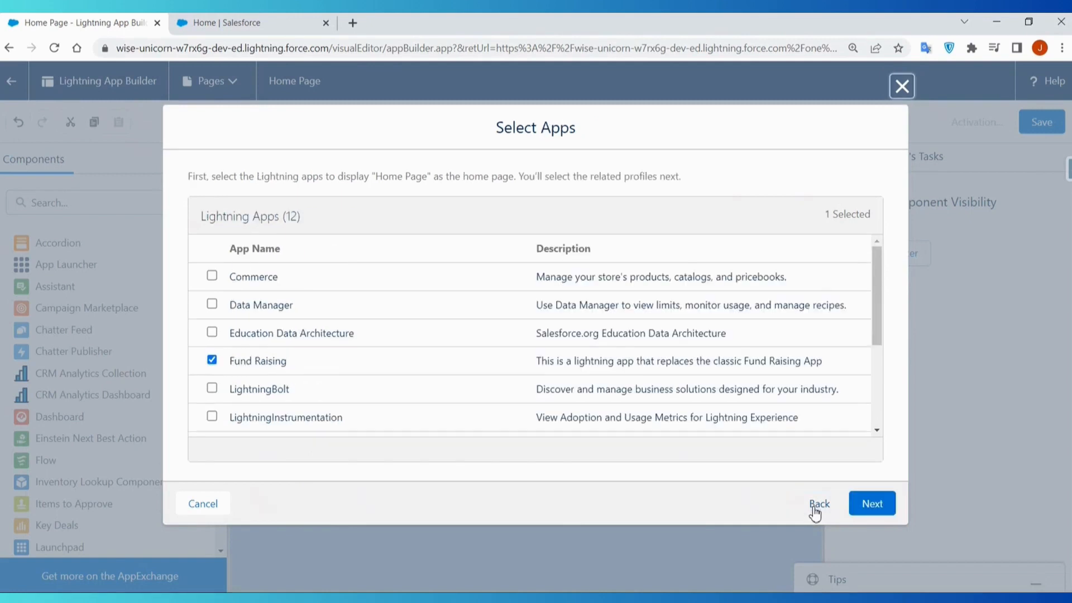
{"action": "left_click", "coordinate": [204, 505]}
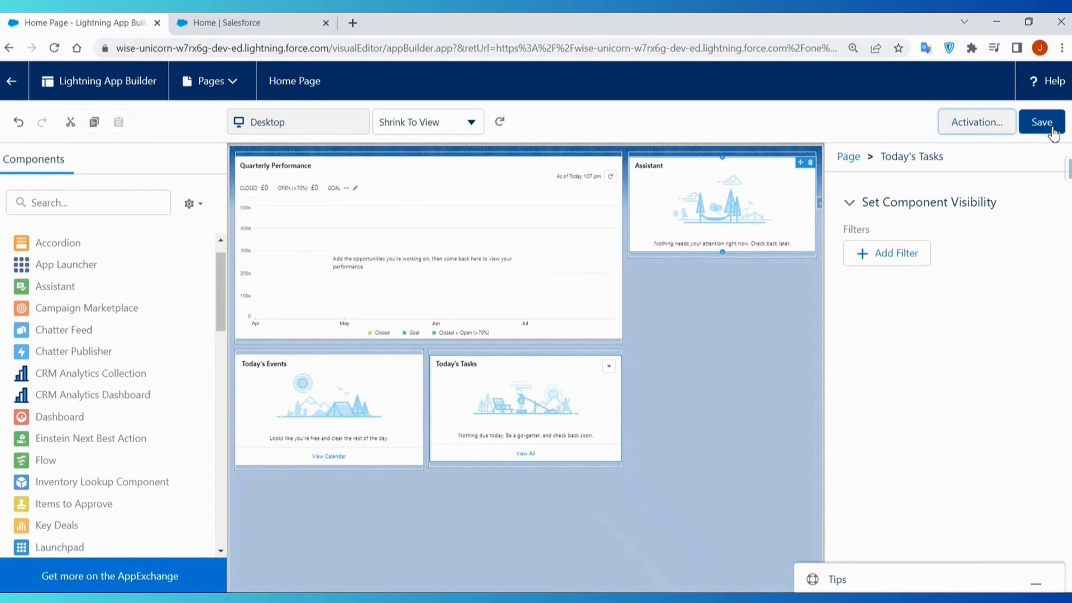
- Save the home page and return to the list of Lightning pages in Setup
{"action": "left_click", "coordinate": [1054, 131]}
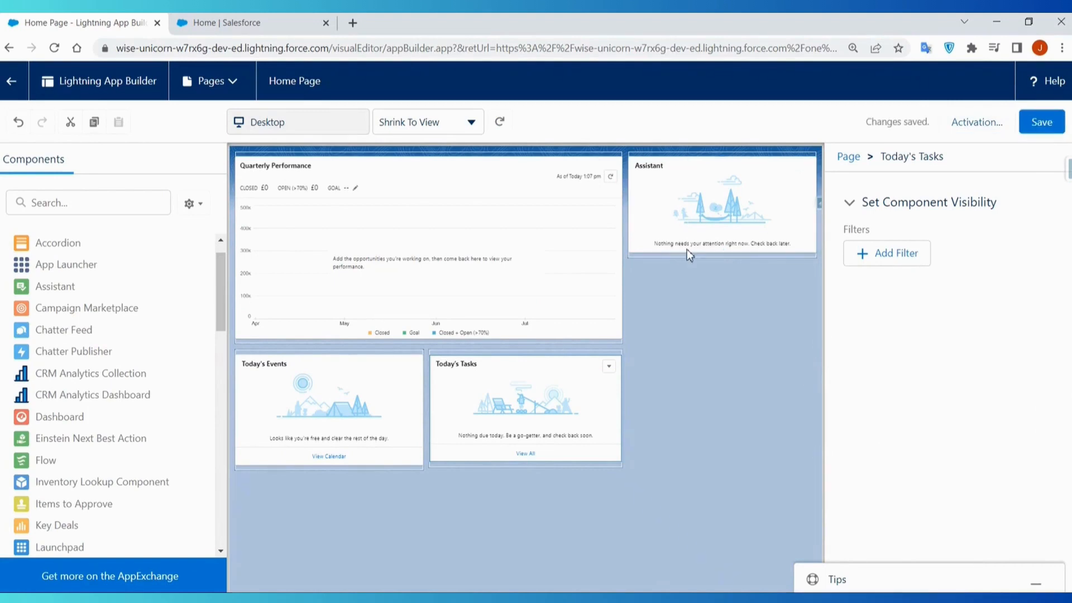
{"action": "left_click", "coordinate": [12, 84]}
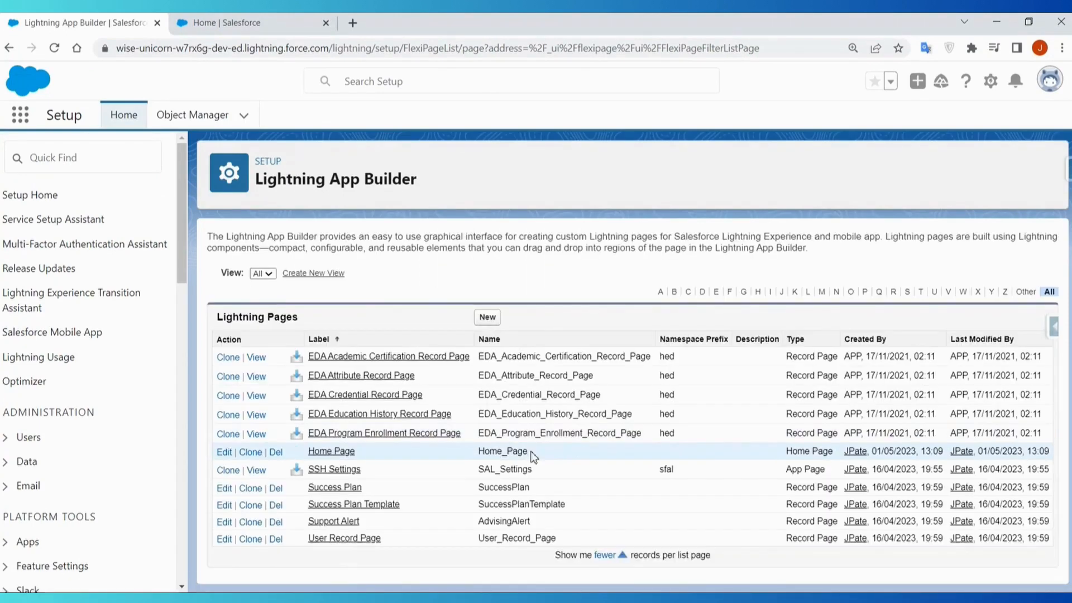
{"action": "left_click_drag", "start_coordinate": [533, 457], "coordinate": [326, 449]}
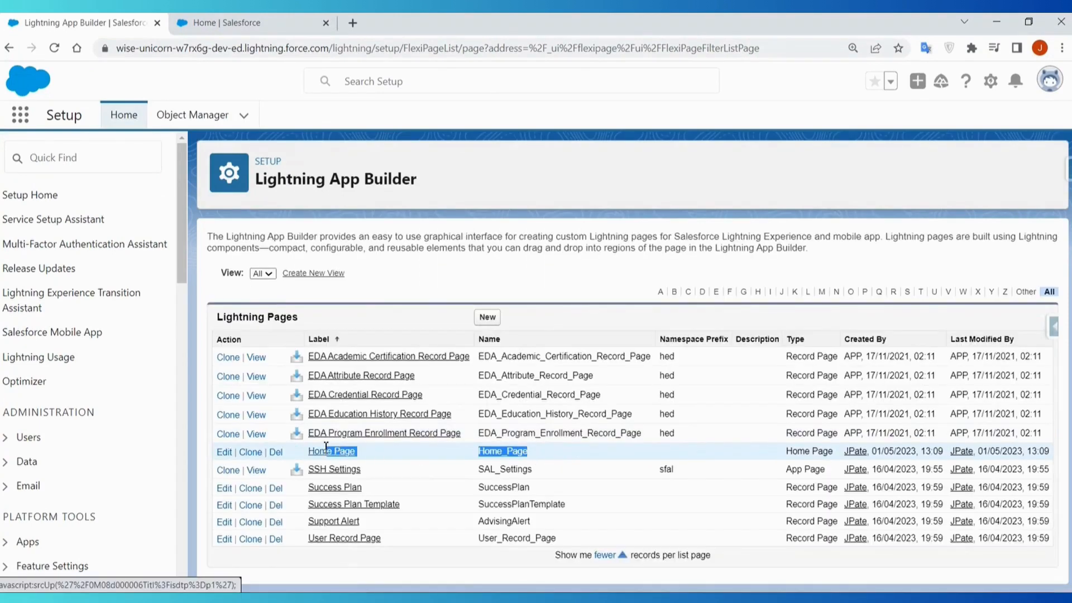
{"action": "left_click", "coordinate": [431, 568]}
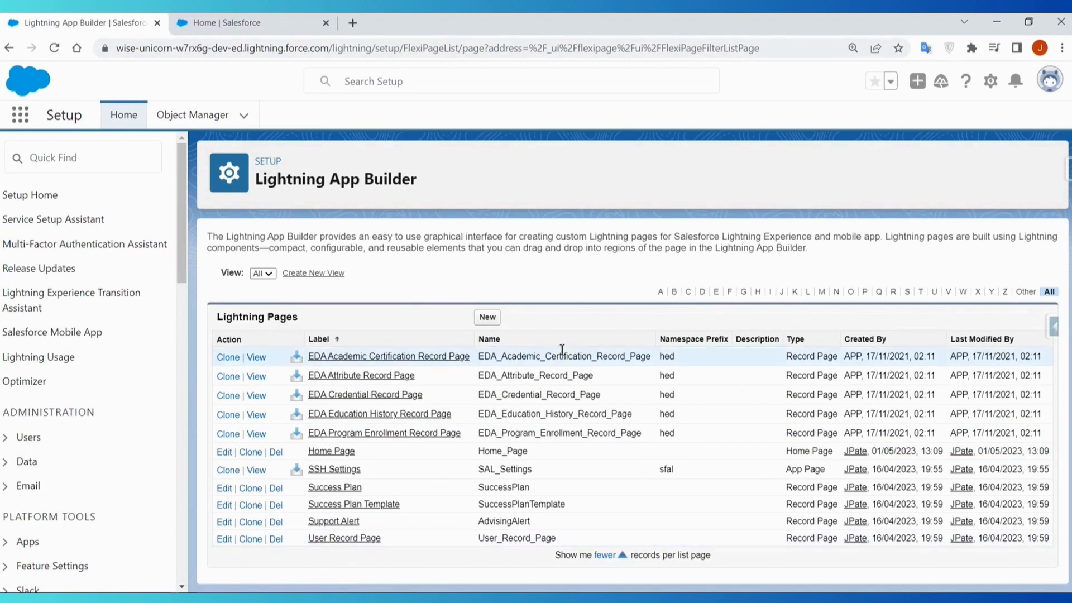
- Start a new Lightning record page labelled New Opportunity Page for the Opportunity object and proceed to the template choice
{"action": "left_click", "coordinate": [489, 318]}
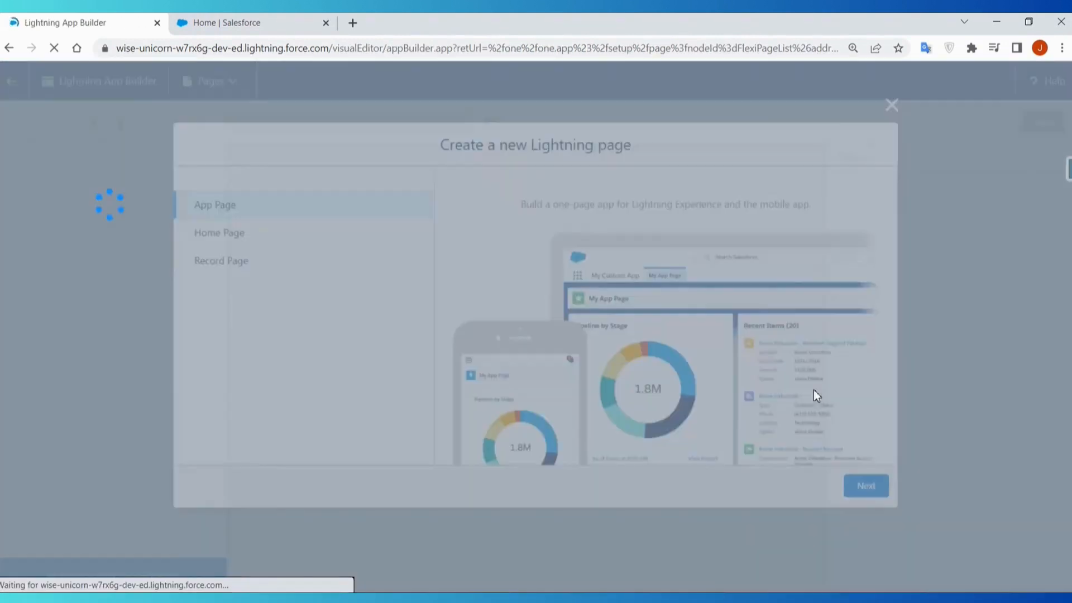
{"action": "left_click", "coordinate": [221, 265]}
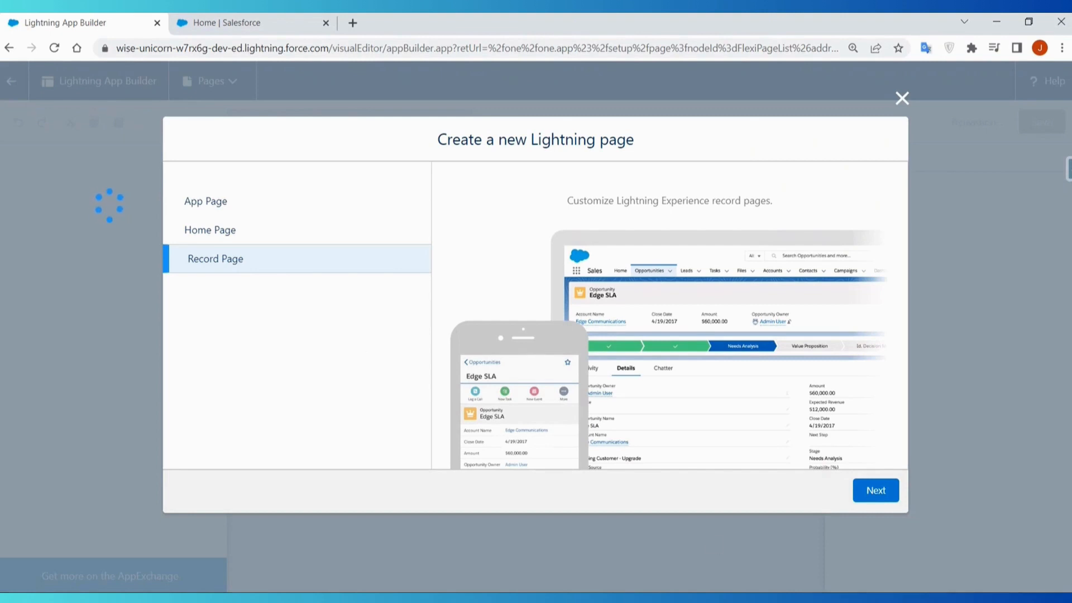
{"action": "left_click", "coordinate": [875, 499]}
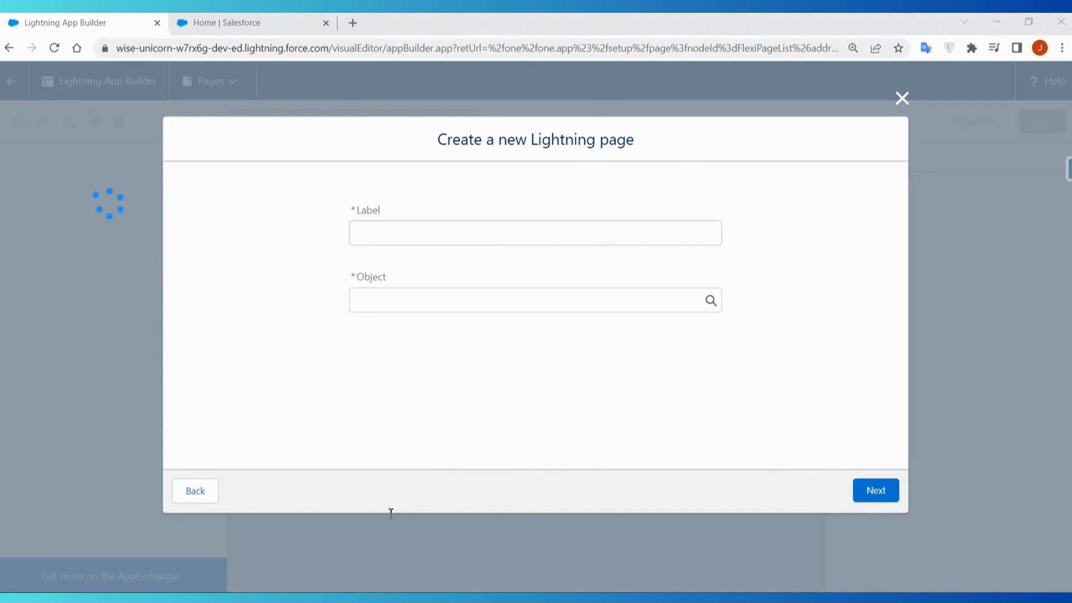
{"action": "left_click", "coordinate": [404, 277]}
{"action": "type", "text": "New Opportunity Page"}
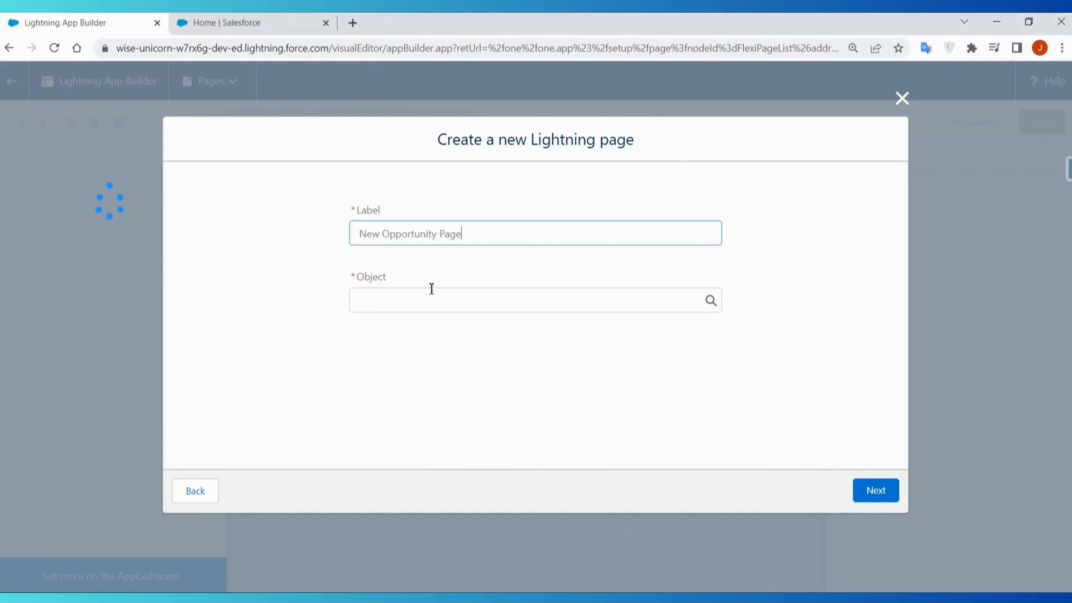
{"action": "left_click", "coordinate": [471, 310]}
{"action": "type", "text": "opp"}
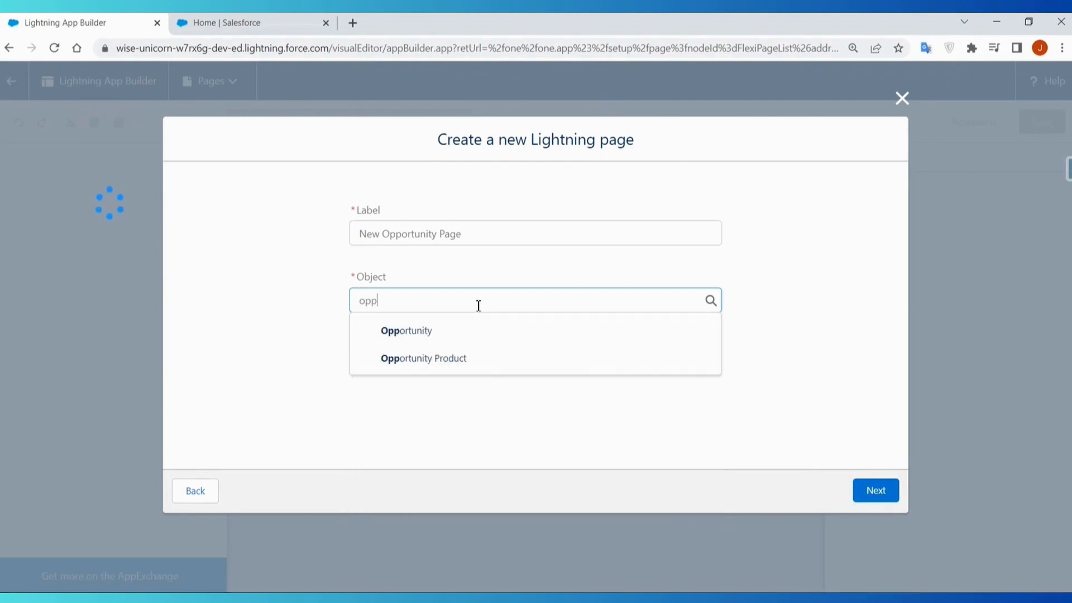
{"action": "left_click", "coordinate": [480, 332]}
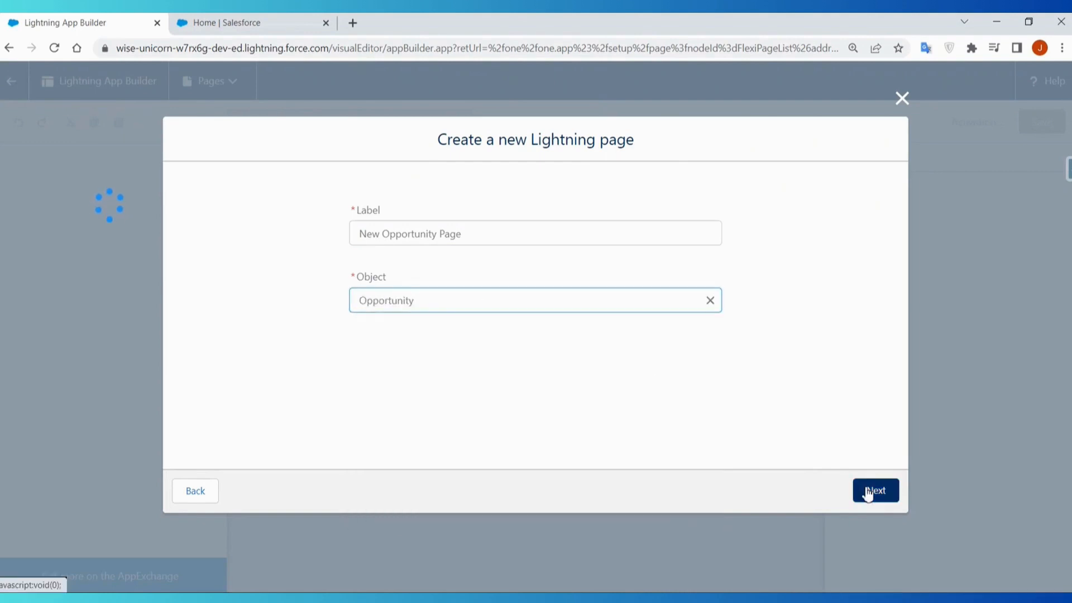
{"action": "left_click", "coordinate": [865, 492]}
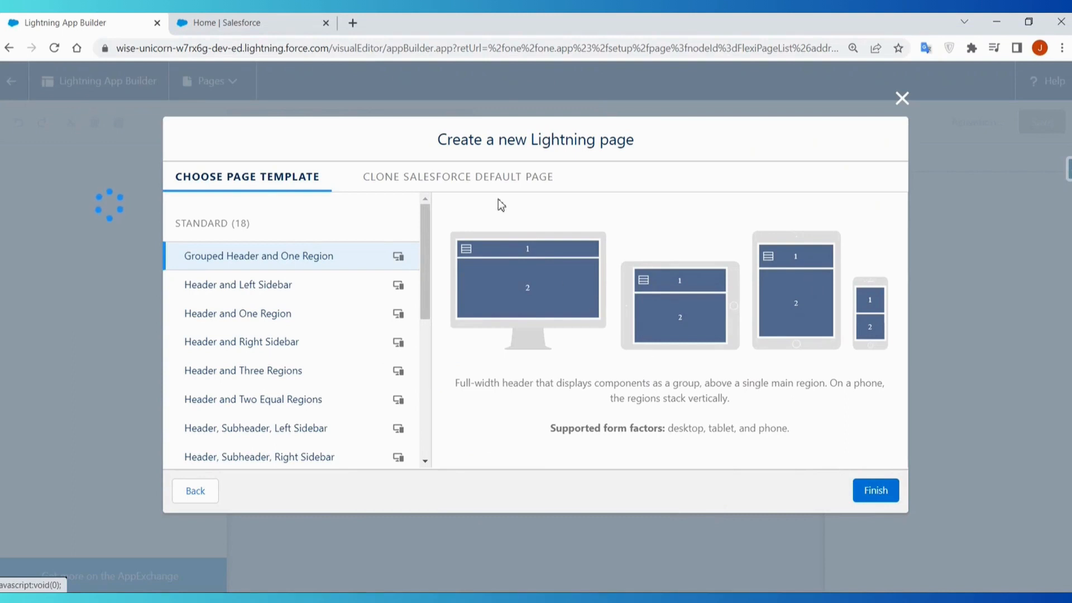
- Compare the layouts of the Salesforce default opportunity pages available for cloning: Grouped View, Full View and Lightning Console
{"action": "left_click", "coordinate": [495, 182]}
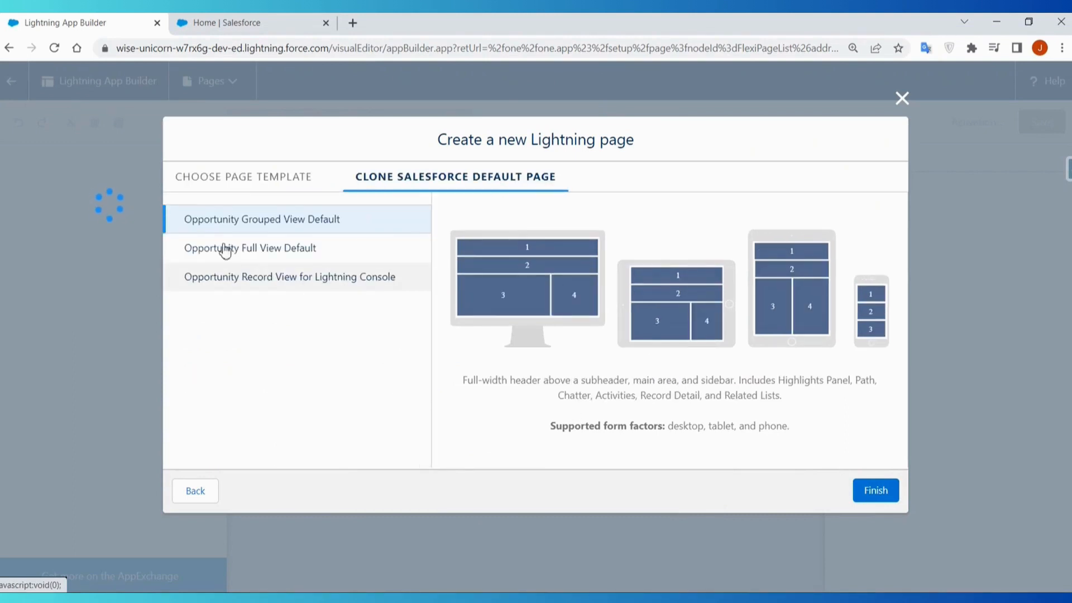
{"action": "left_click", "coordinate": [300, 251]}
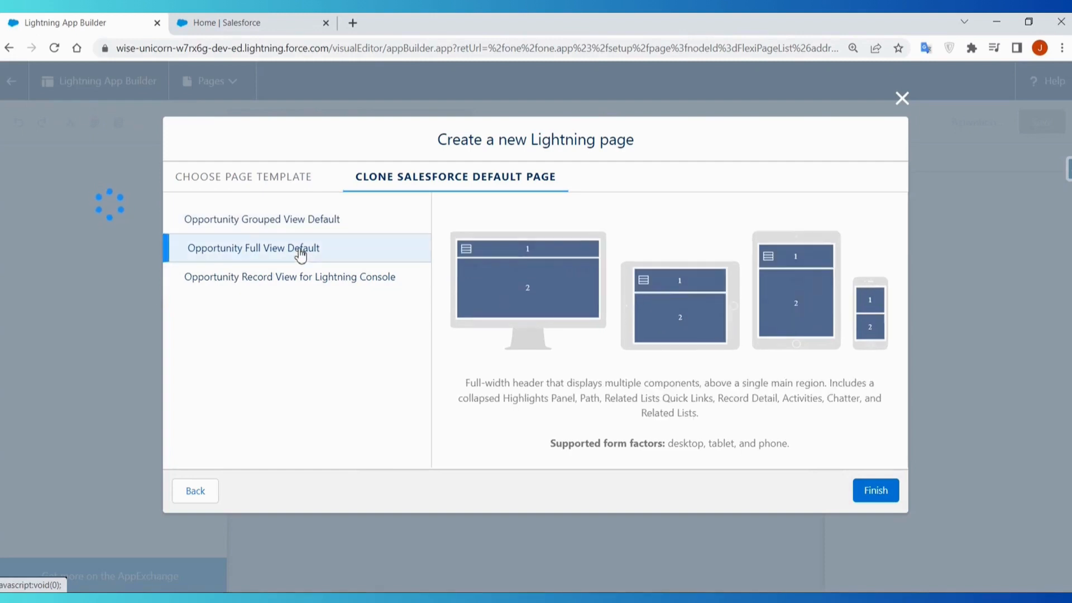
{"action": "left_click", "coordinate": [282, 220]}
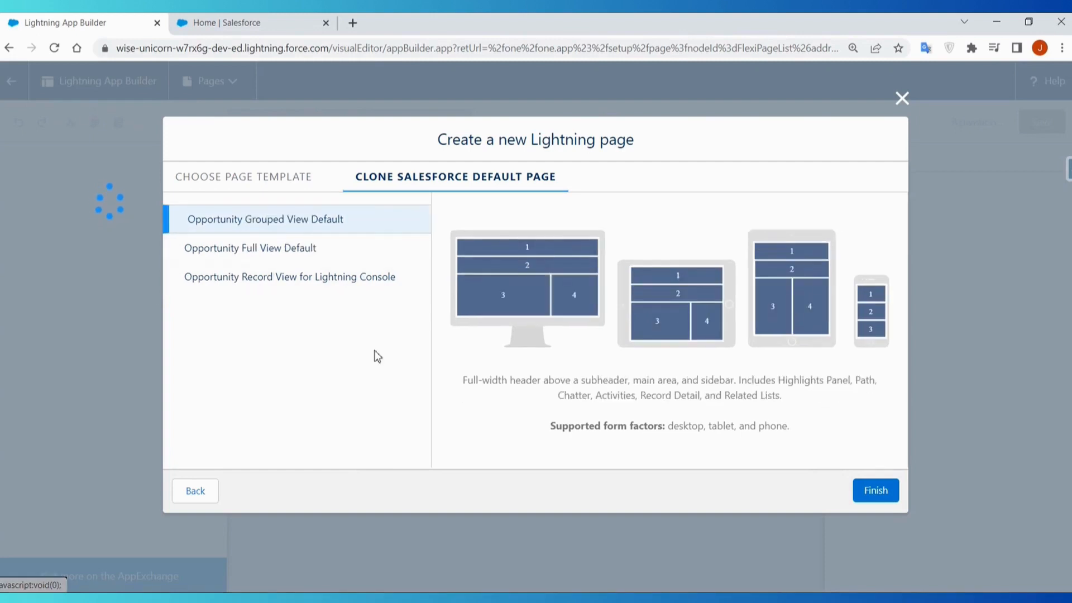
{"action": "left_click", "coordinate": [348, 286]}
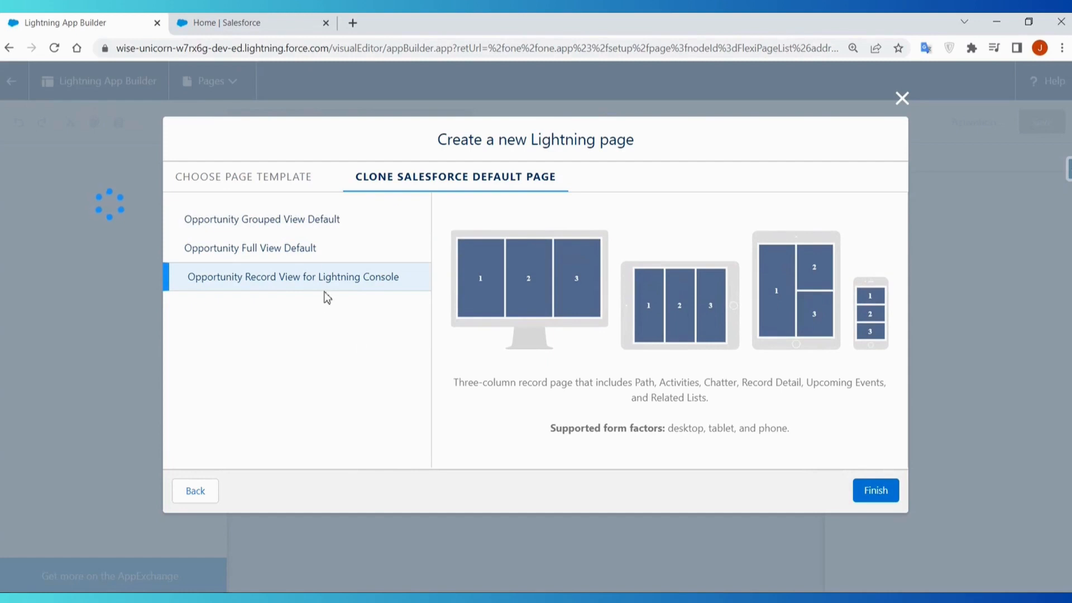
{"action": "left_click", "coordinate": [308, 223]}
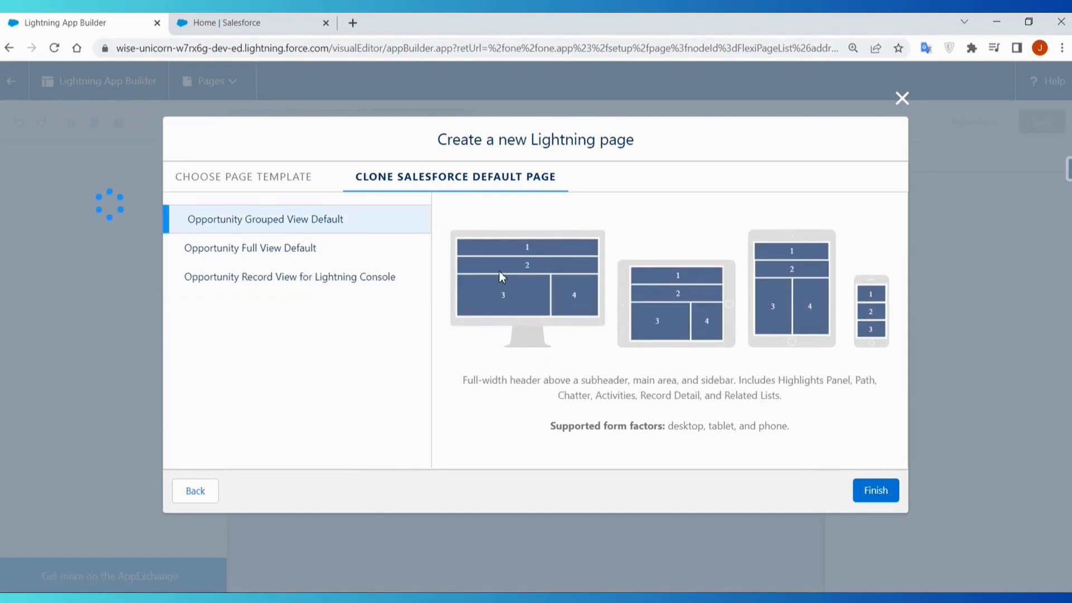
- Compare the standard page templates from Header and Left Sidebar through Header, Subheader, Left Sidebar
{"action": "left_click", "coordinate": [268, 183]}
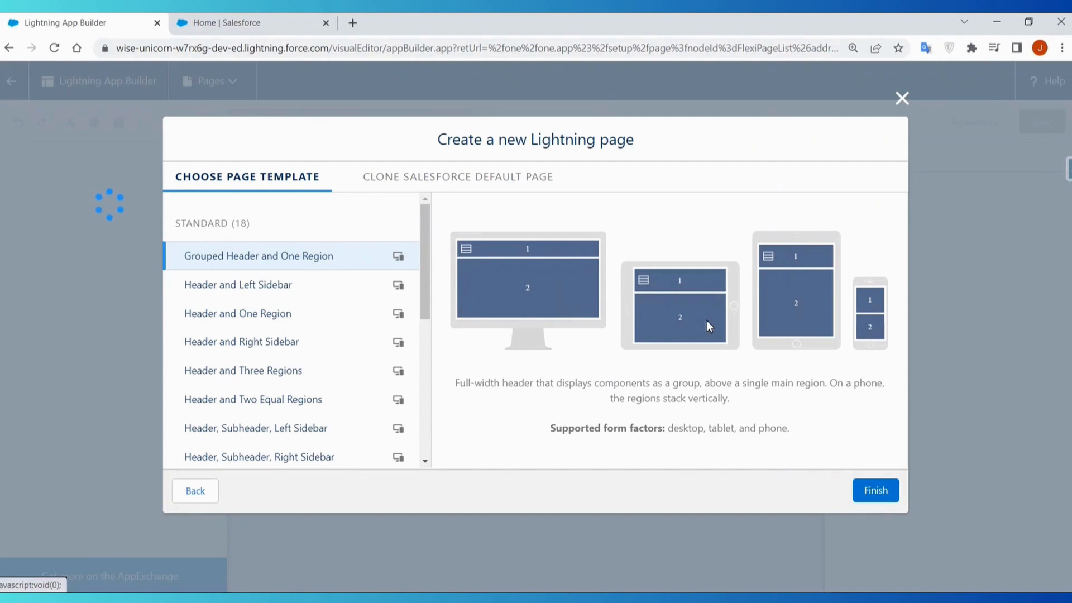
{"action": "left_click", "coordinate": [277, 298]}
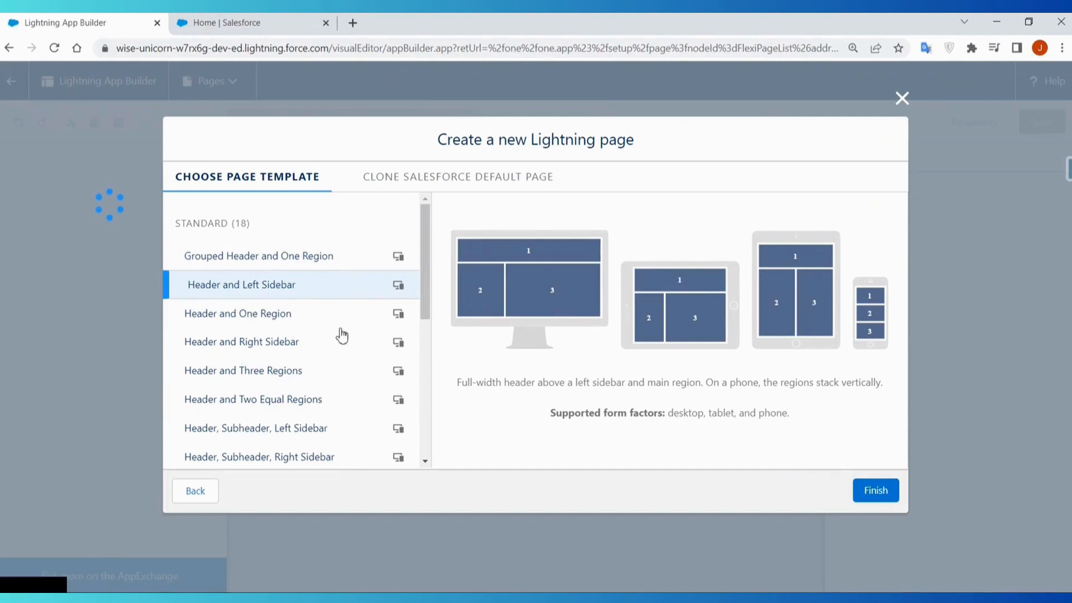
{"action": "left_click", "coordinate": [309, 316]}
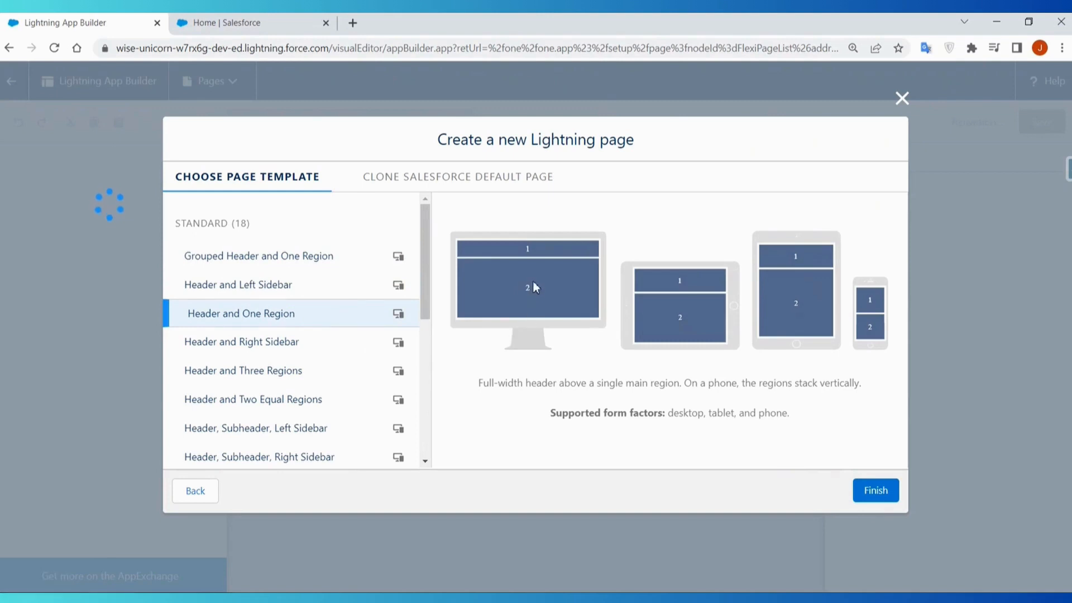
{"action": "left_click", "coordinate": [298, 343]}
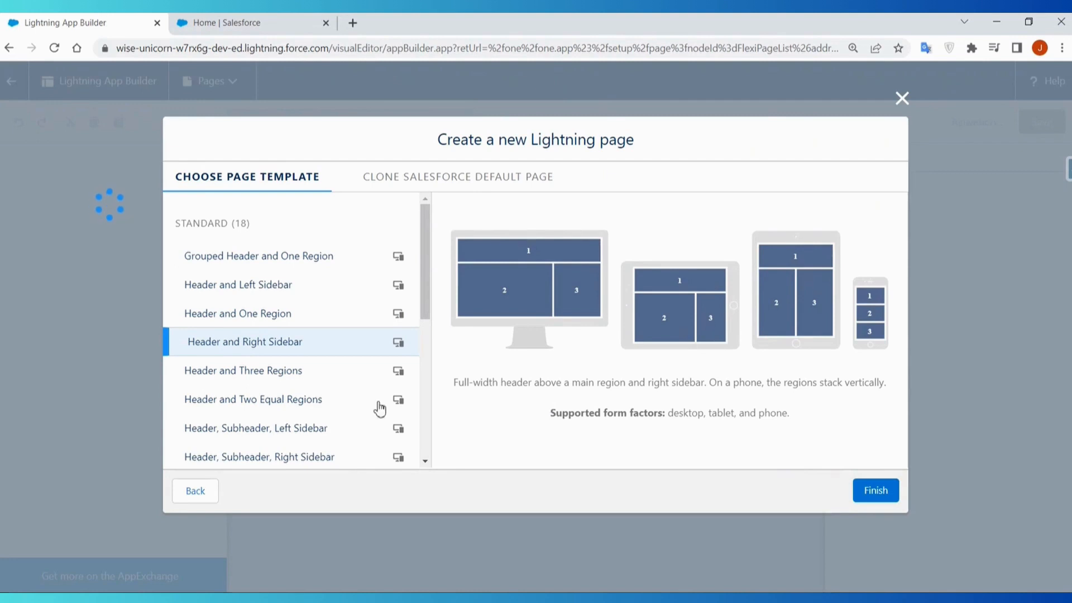
{"action": "left_click", "coordinate": [275, 370]}
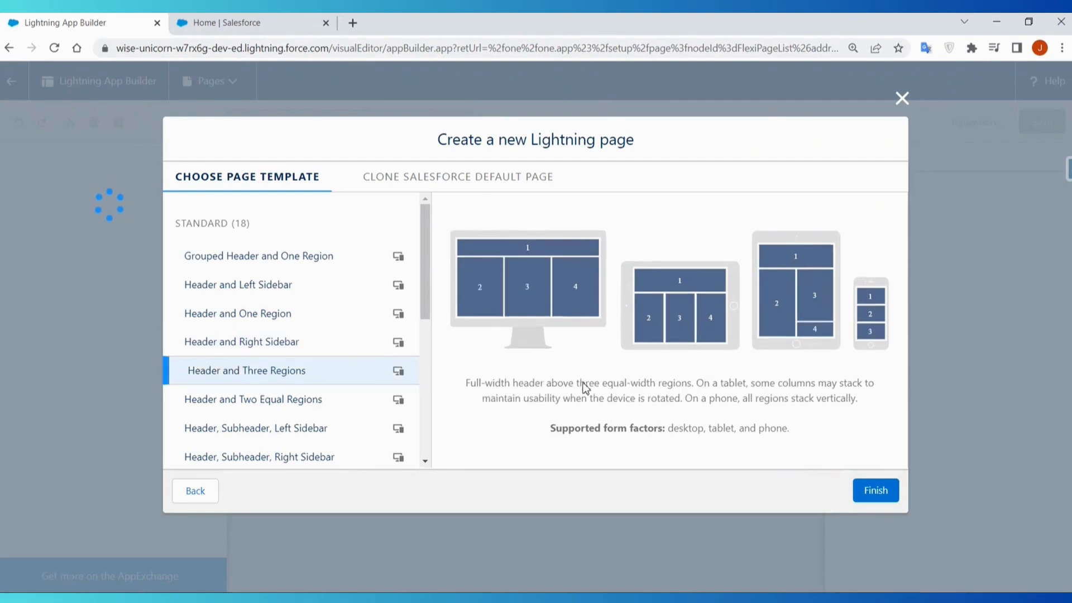
{"action": "left_click", "coordinate": [281, 407]}
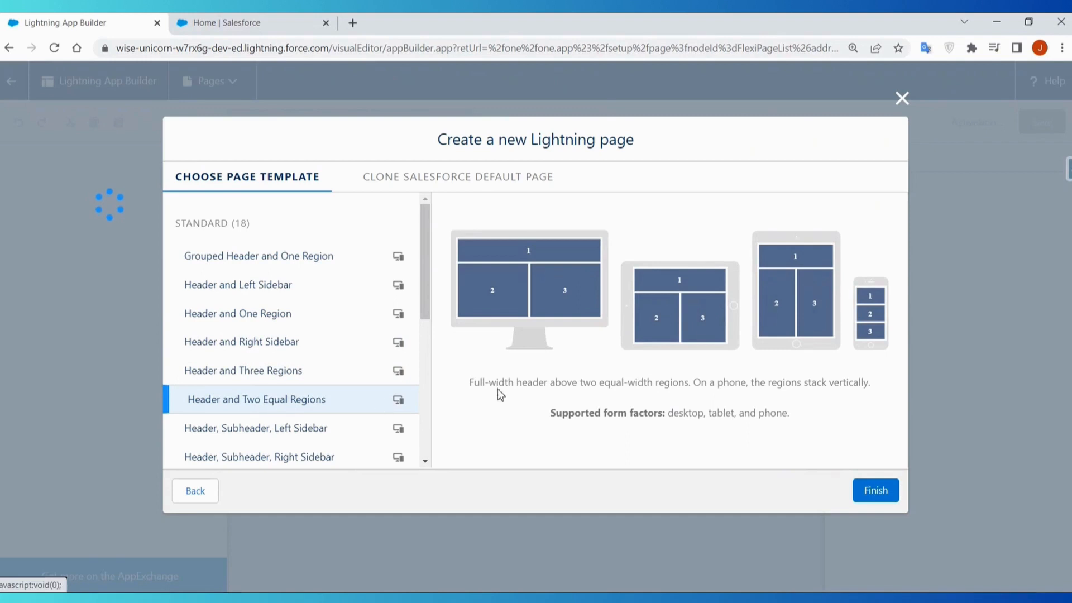
{"action": "scroll", "coordinate": [287, 349], "scroll_direction": "down", "scroll_amount": 2}
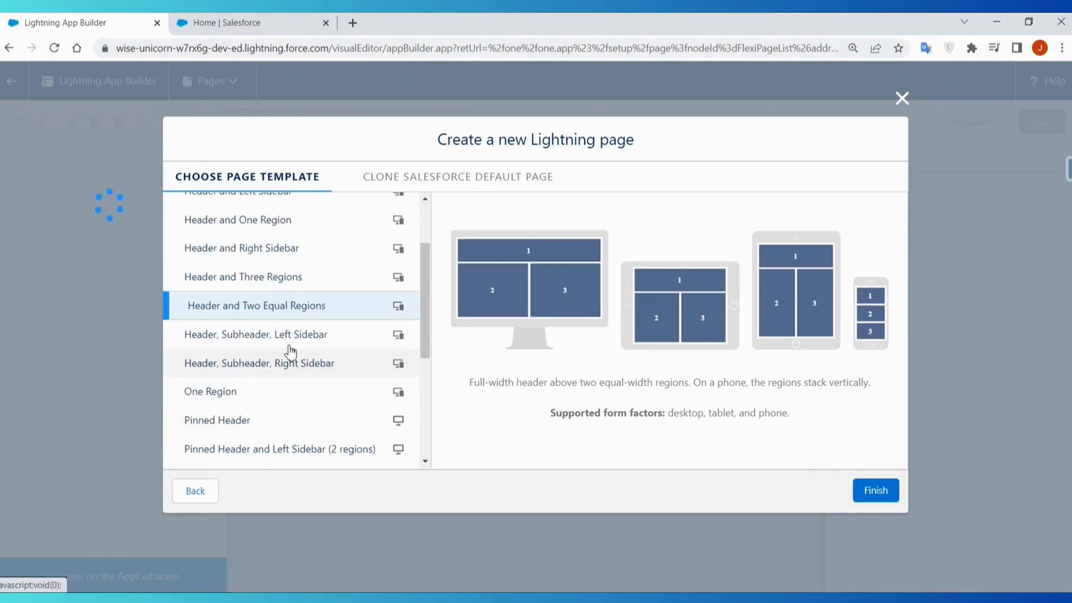
{"action": "left_click", "coordinate": [286, 334]}
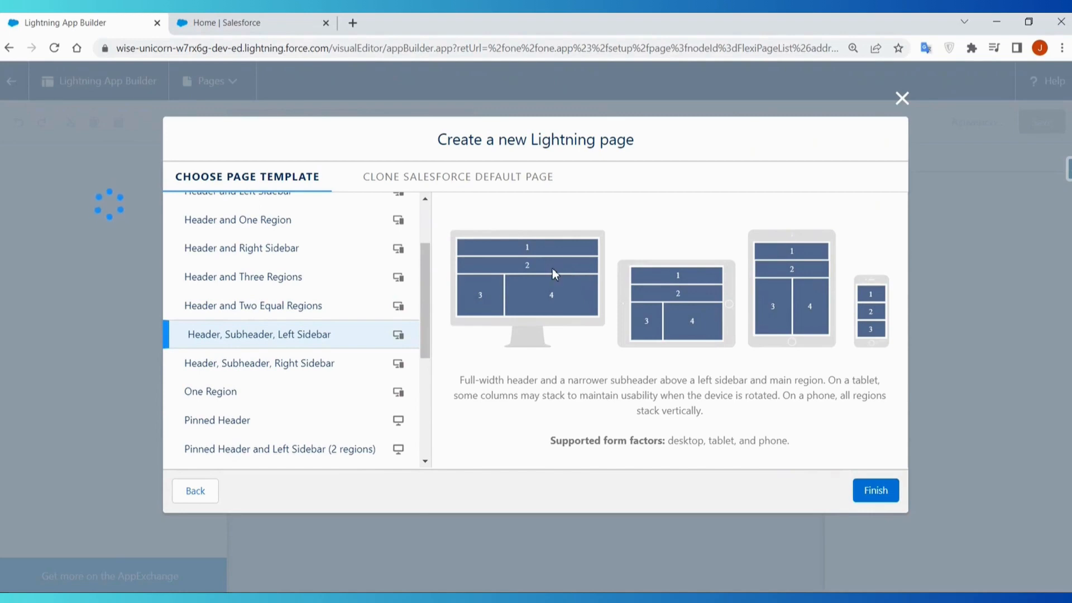
- Switch to the Sales app's browser tab and open the Dickenson Mobile Generators record from the All Opportunities list view
{"action": "left_click", "coordinate": [263, 27]}
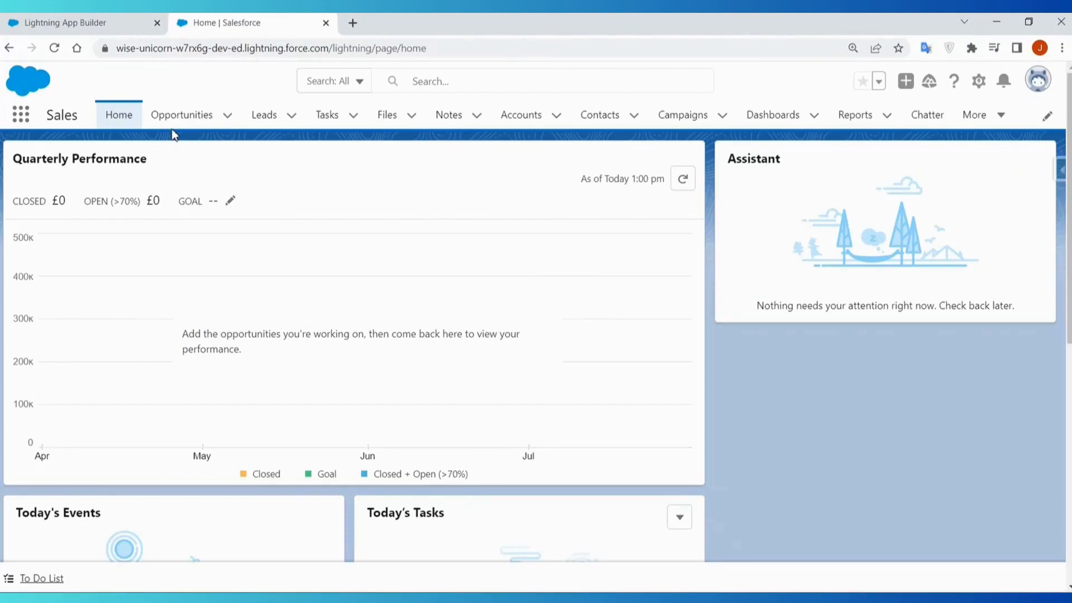
{"action": "left_click", "coordinate": [180, 115]}
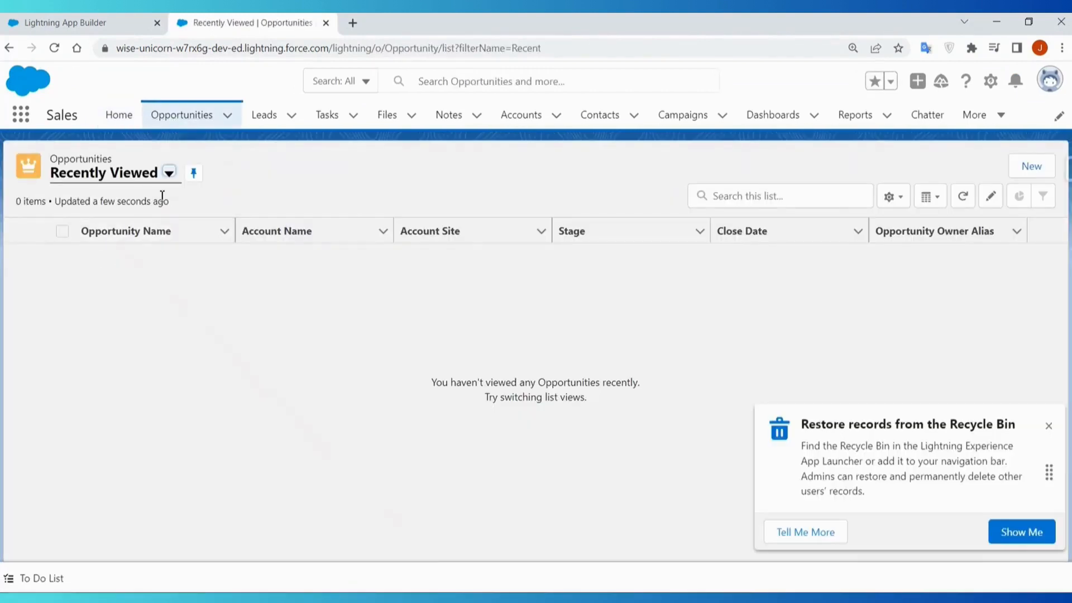
{"action": "left_click", "coordinate": [136, 177]}
{"action": "left_click", "coordinate": [113, 323]}
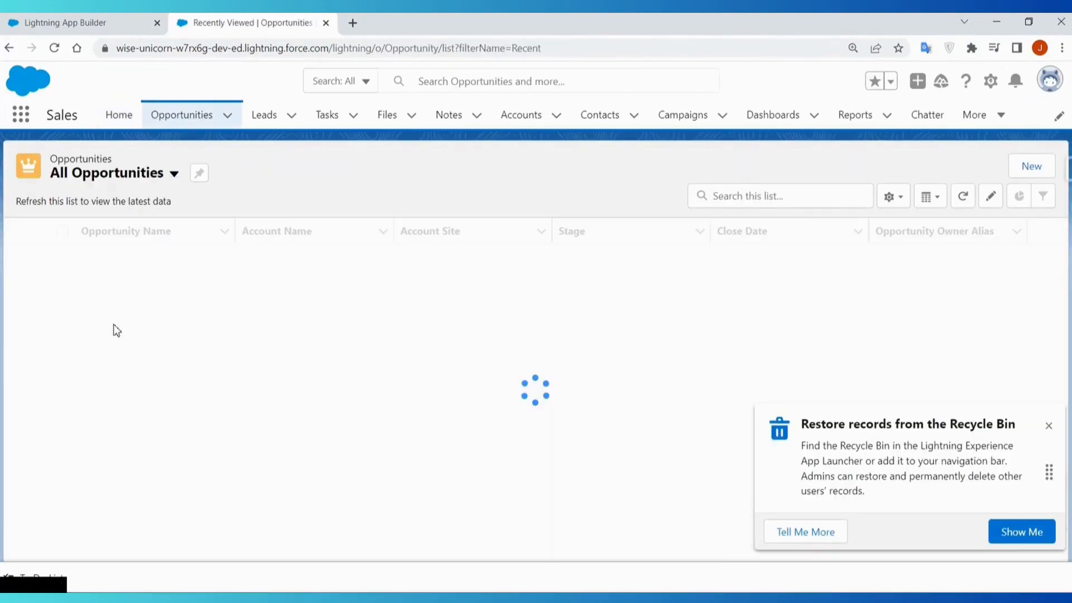
{"action": "left_click", "coordinate": [136, 279]}
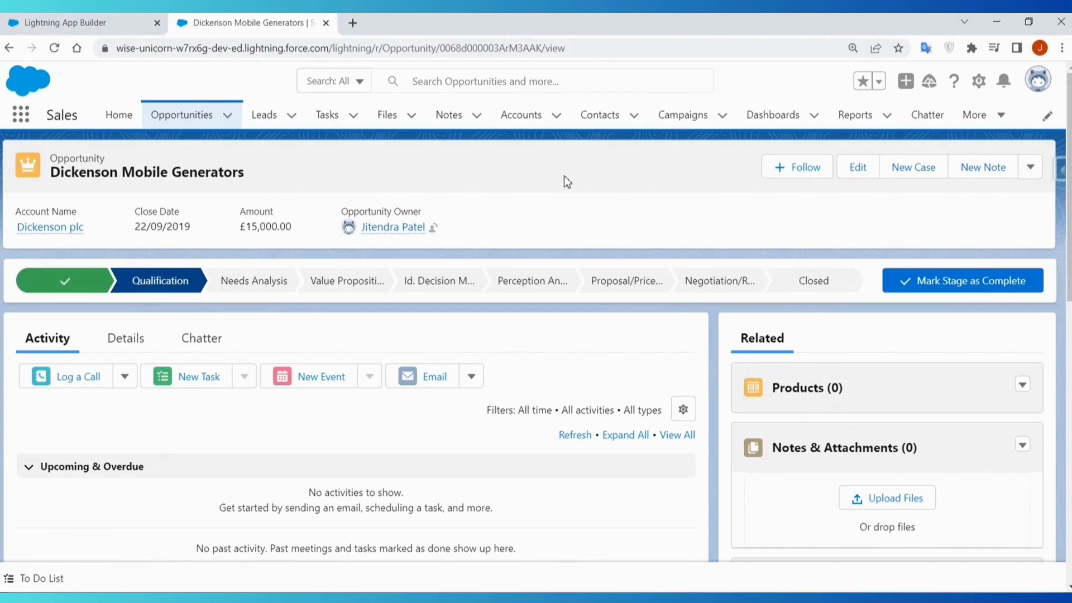
- Open a contact record from the Recently Viewed contacts list and return to the page template choice in Lightning App Builder
{"action": "left_click", "coordinate": [599, 116]}
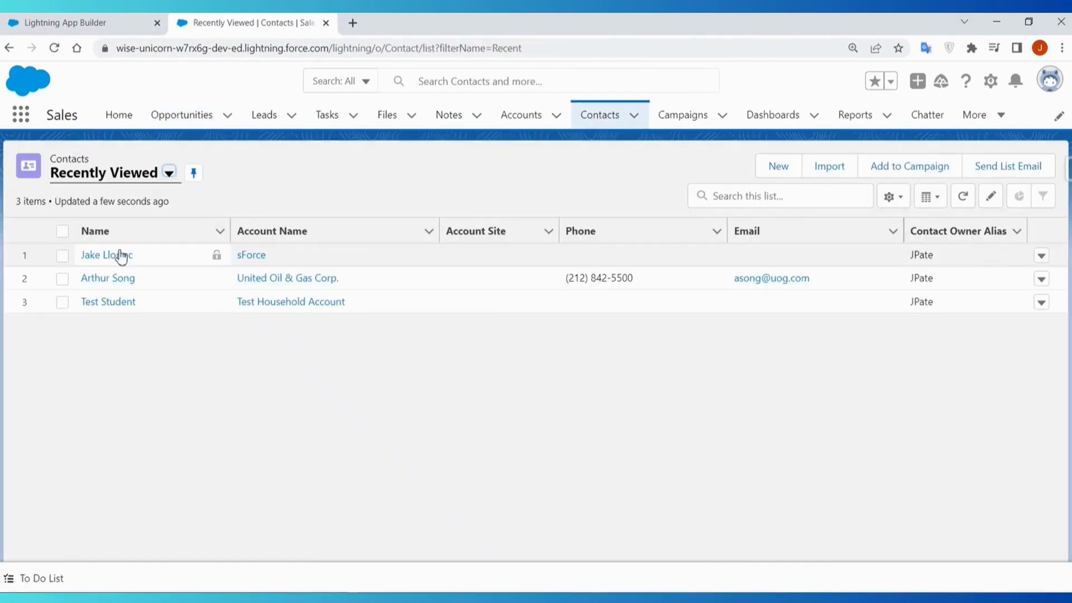
{"action": "left_click", "coordinate": [120, 255]}
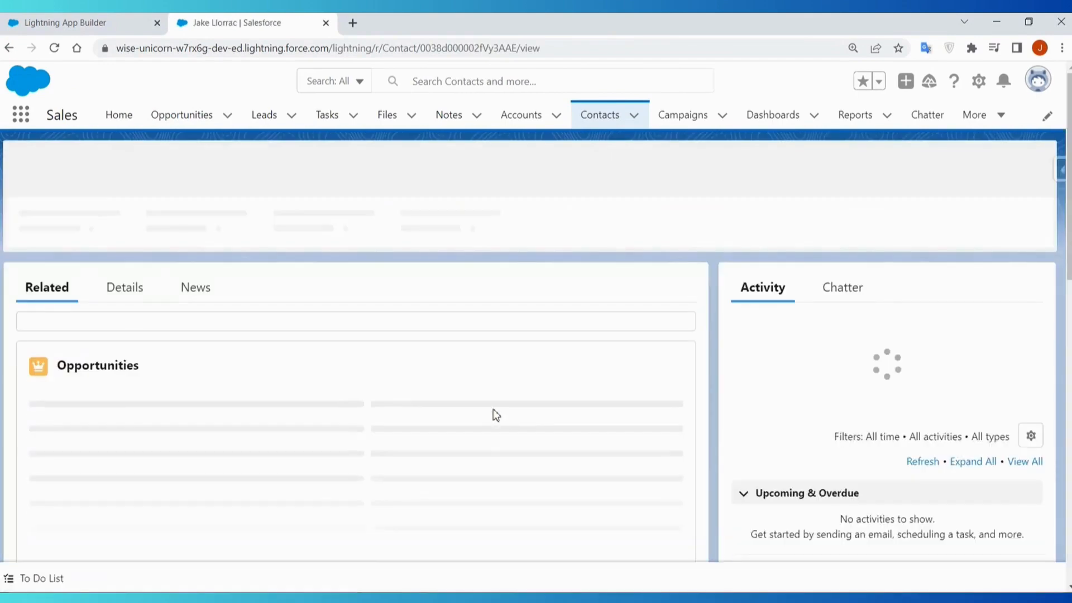
{"action": "left_click", "coordinate": [79, 22]}
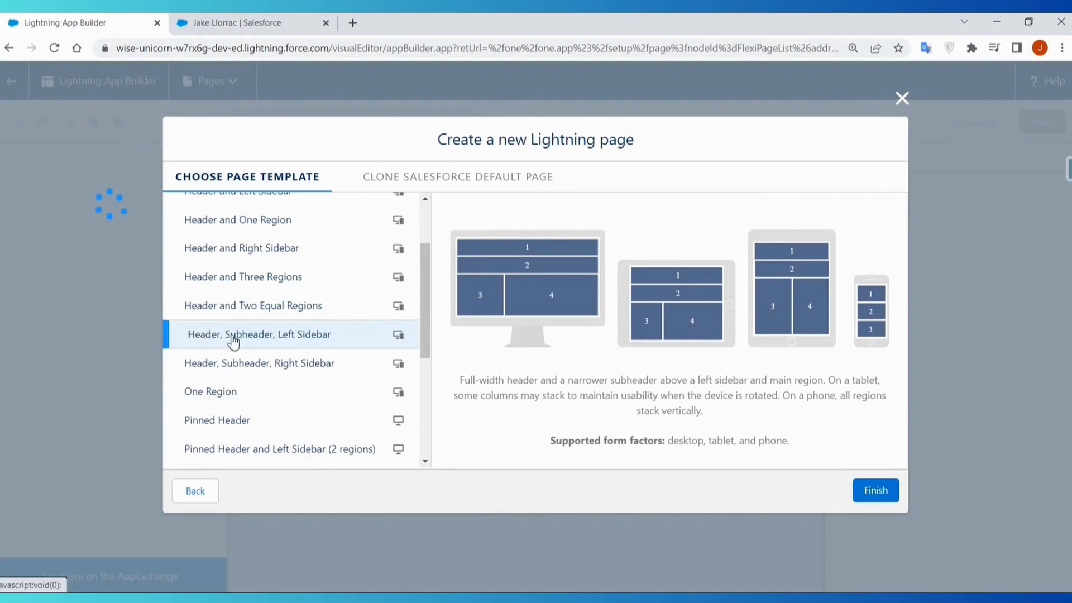
- Compare the Header, Subheader sidebar templates with the One Region, Header and Three Regions, and Pinned Header templates
{"action": "left_click", "coordinate": [307, 363]}
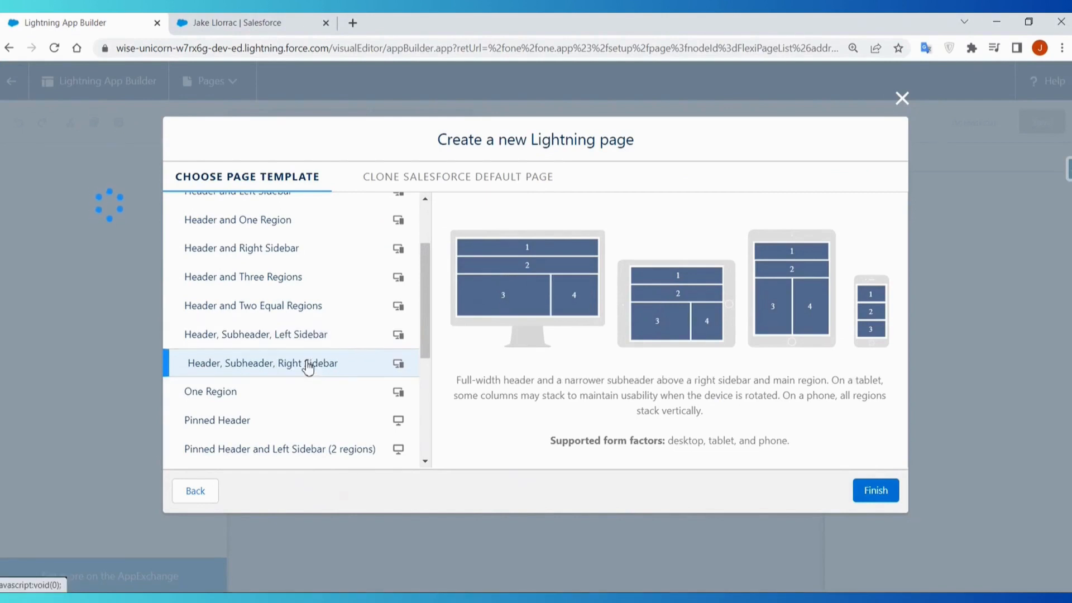
{"action": "left_click", "coordinate": [294, 341]}
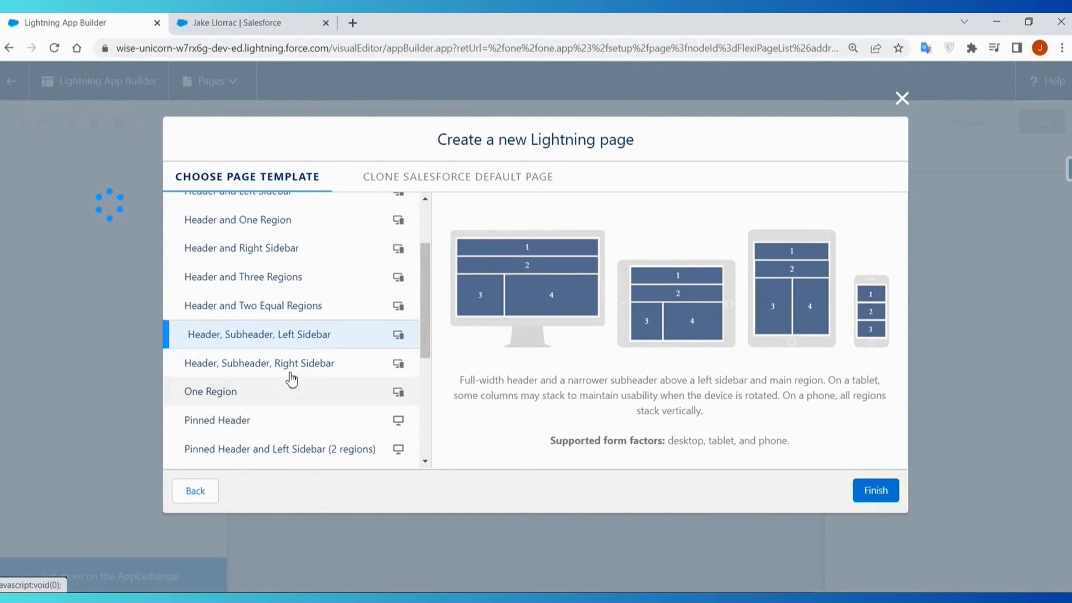
{"action": "scroll", "coordinate": [424, 343], "scroll_direction": "down", "scroll_amount": 2}
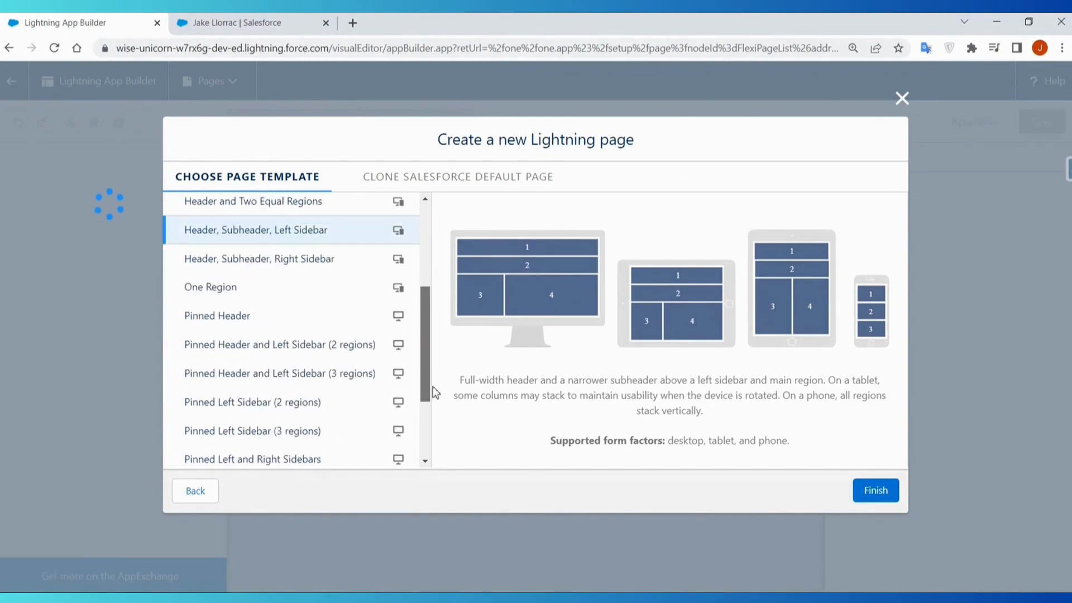
{"action": "left_click", "coordinate": [233, 286]}
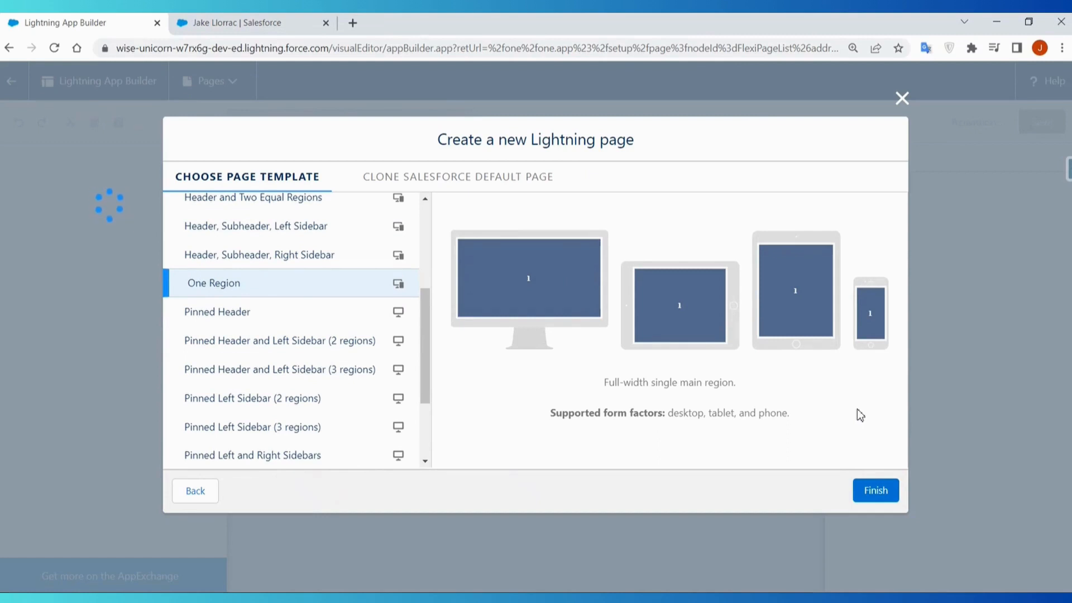
{"action": "left_click", "coordinate": [250, 316]}
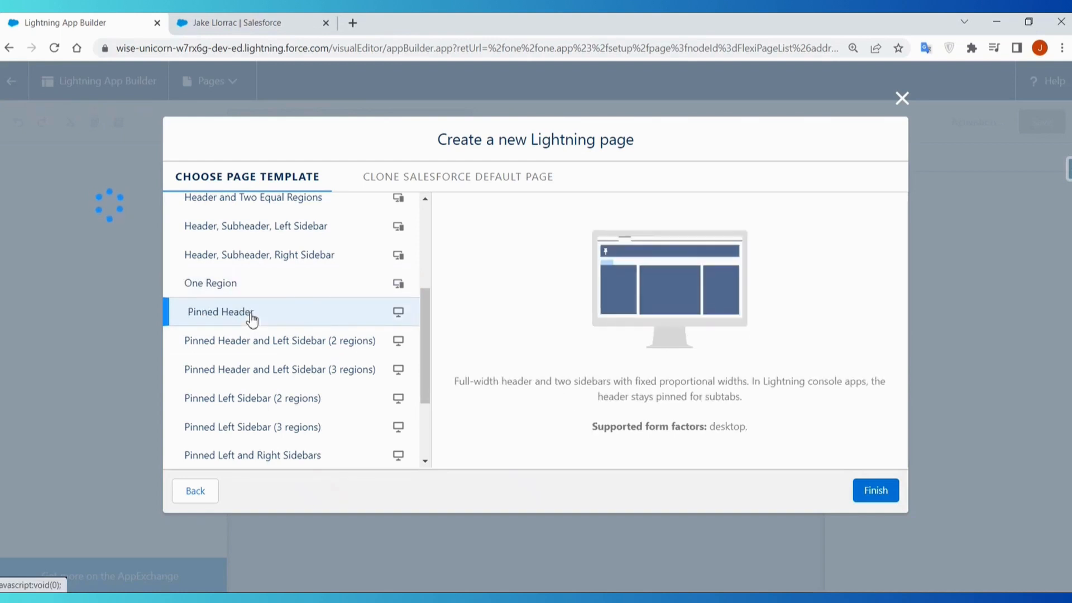
{"action": "scroll", "coordinate": [294, 310], "scroll_direction": "up", "scroll_amount": 4}
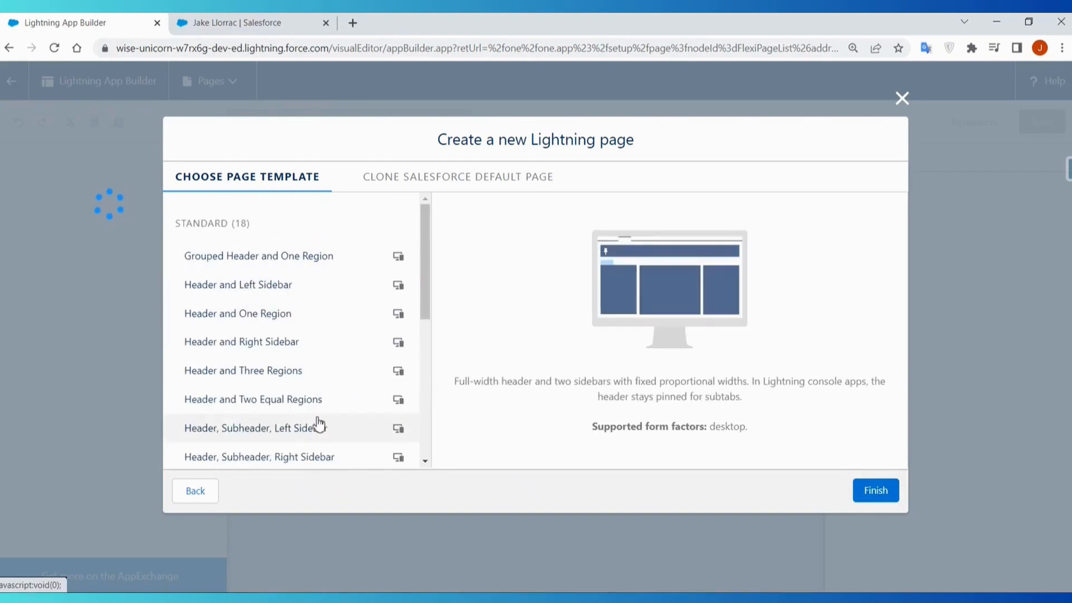
{"action": "left_click", "coordinate": [268, 369]}
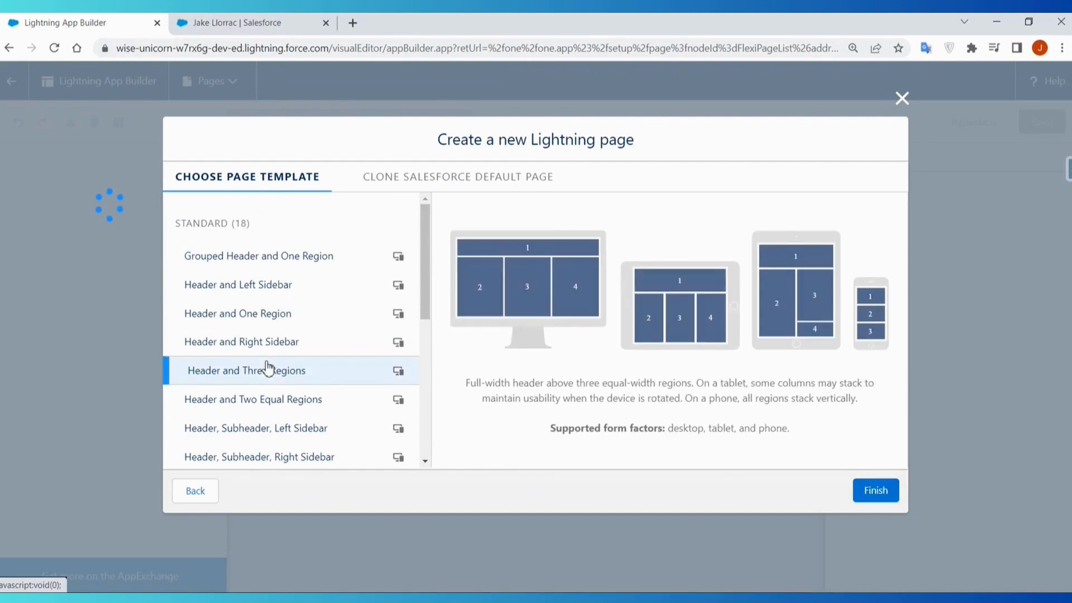
{"action": "scroll", "coordinate": [268, 370], "scroll_direction": "down", "scroll_amount": 3}
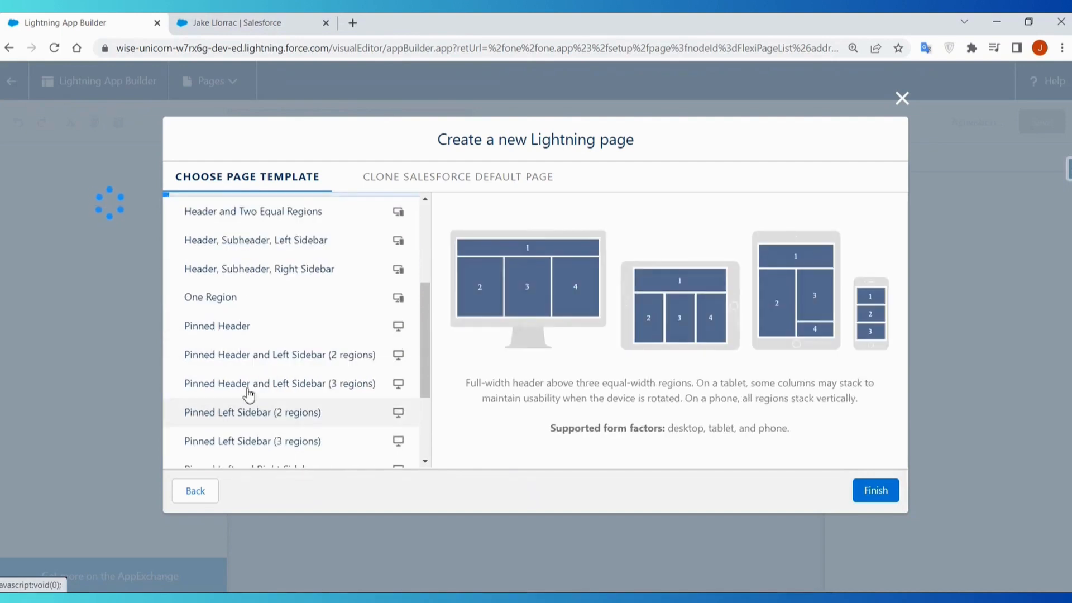
{"action": "left_click", "coordinate": [223, 332]}
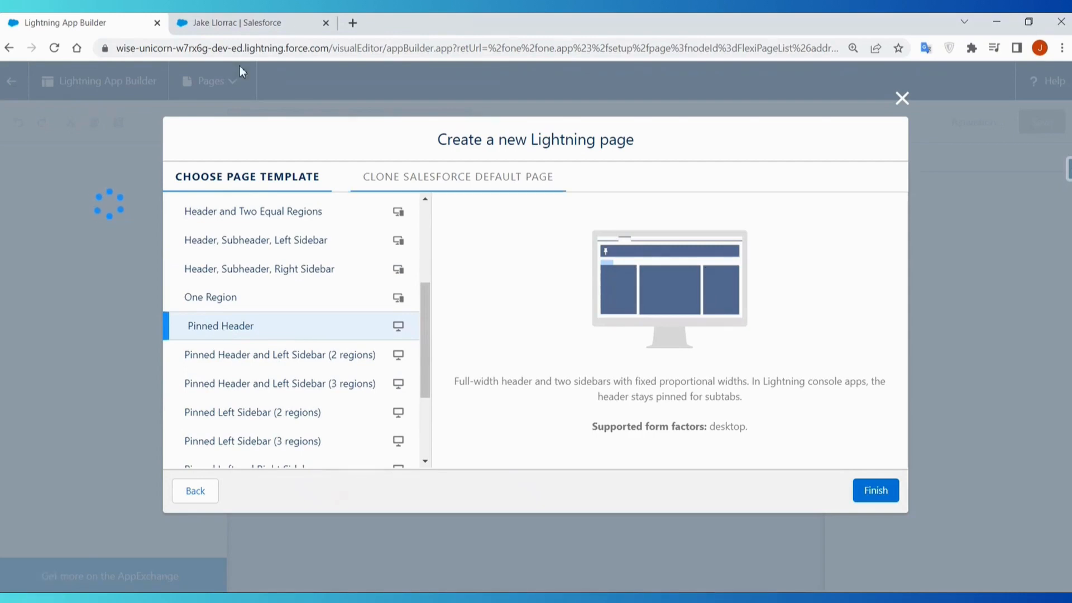
- Switch to the contact record's browser tab and examine how its header behaves while moving through the page
{"action": "left_click", "coordinate": [239, 23]}
{"action": "scroll", "coordinate": [592, 312], "scroll_direction": "down", "scroll_amount": 3}
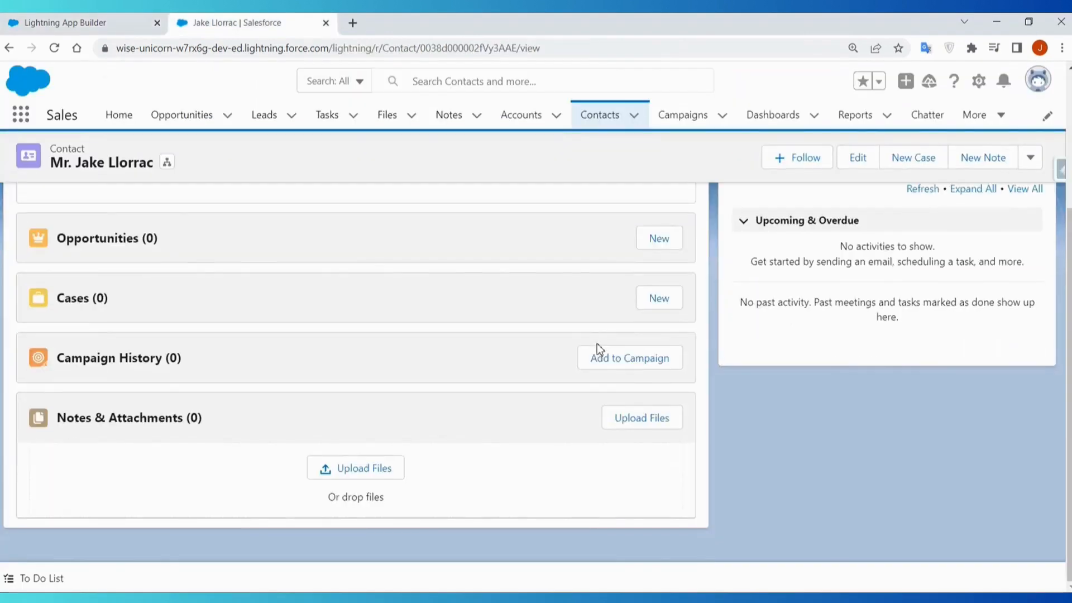
{"action": "scroll", "coordinate": [597, 343], "scroll_direction": "up", "scroll_amount": 3}
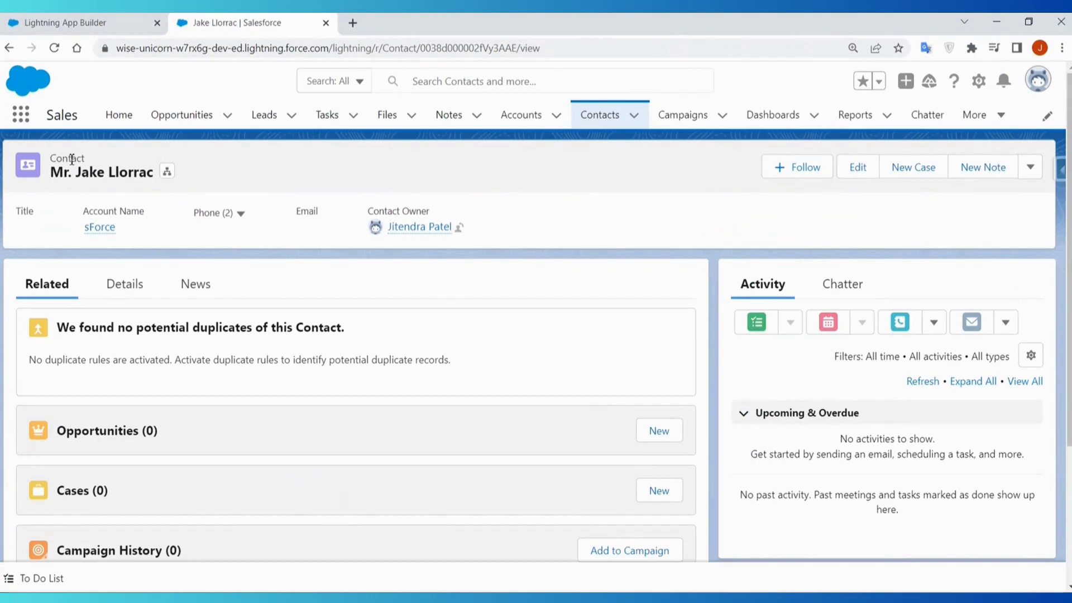
{"action": "scroll", "coordinate": [675, 237], "scroll_direction": "down", "scroll_amount": 3}
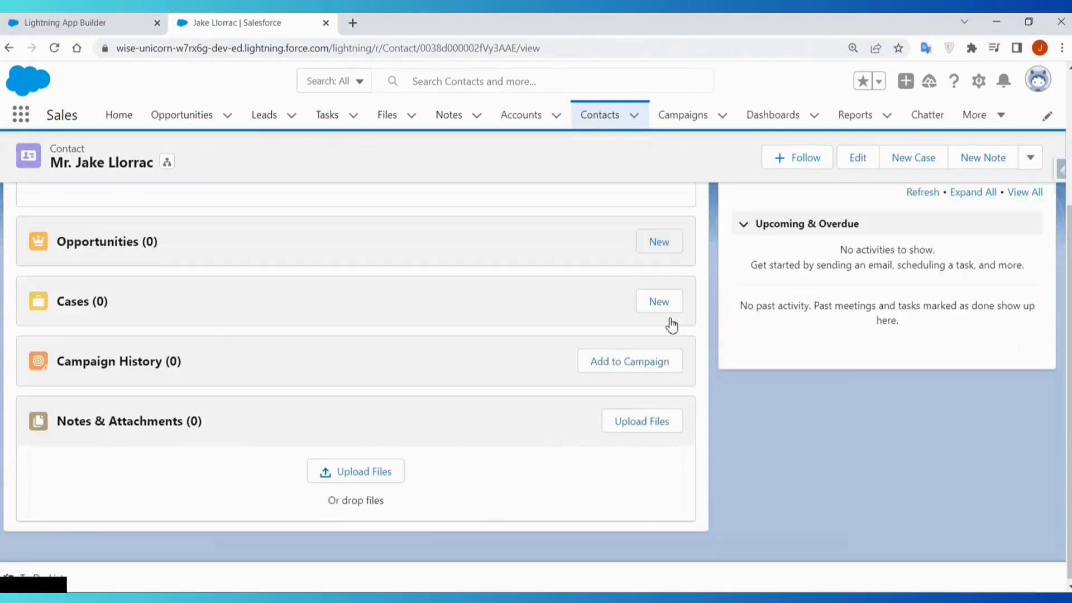
- Return to Lightning App Builder and compare the remaining templates, from Pinned Header and Left Sidebar (2 regions) through Printable View and Three Regions
{"action": "left_click", "coordinate": [70, 24]}
{"action": "left_click", "coordinate": [254, 357]}
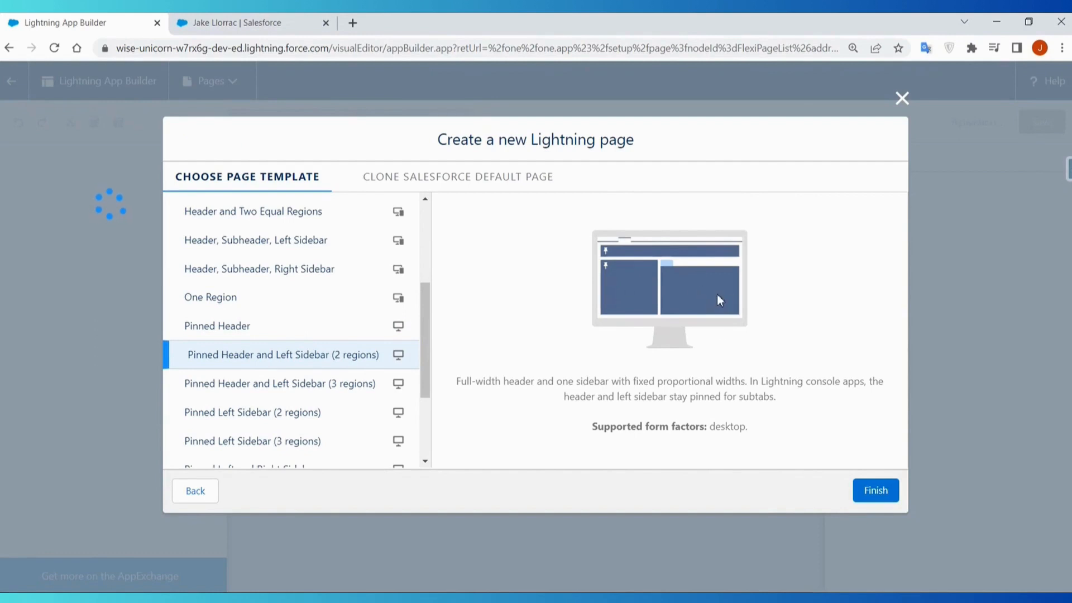
{"action": "left_click", "coordinate": [283, 391]}
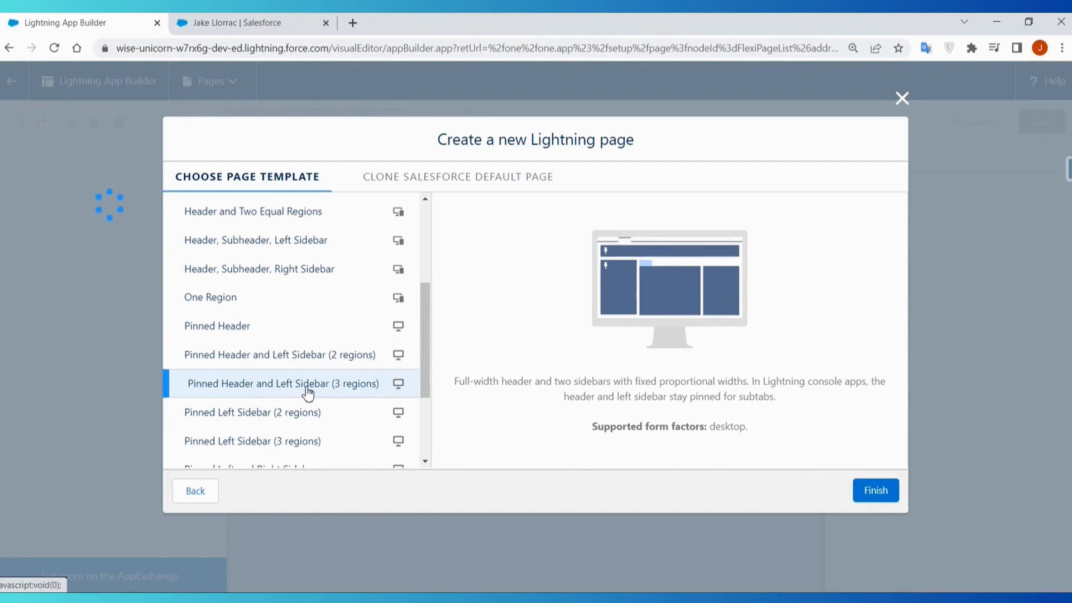
{"action": "left_click", "coordinate": [300, 416]}
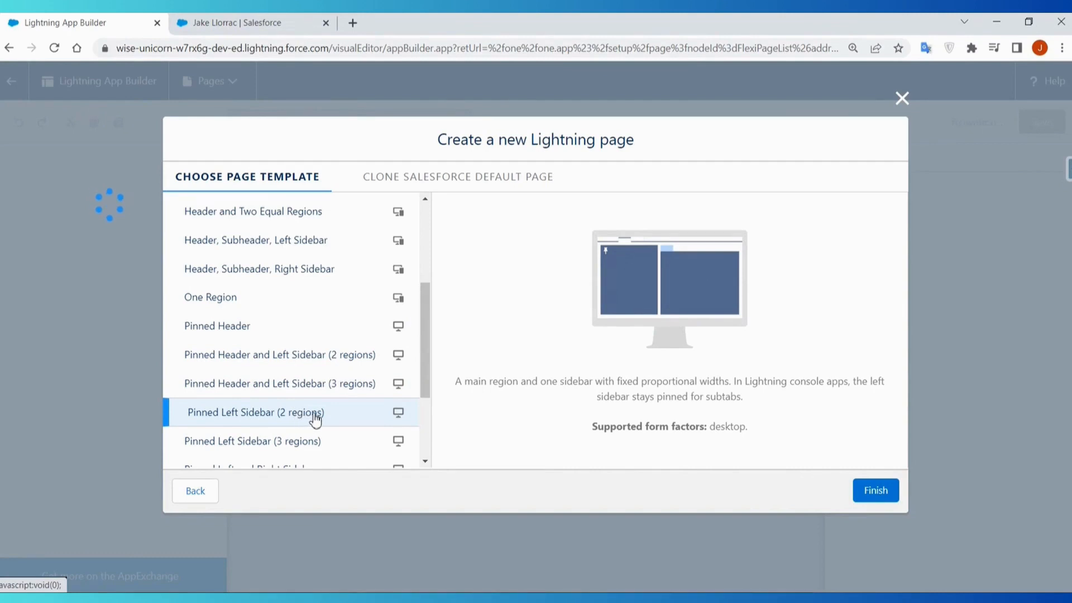
{"action": "left_click", "coordinate": [319, 446]}
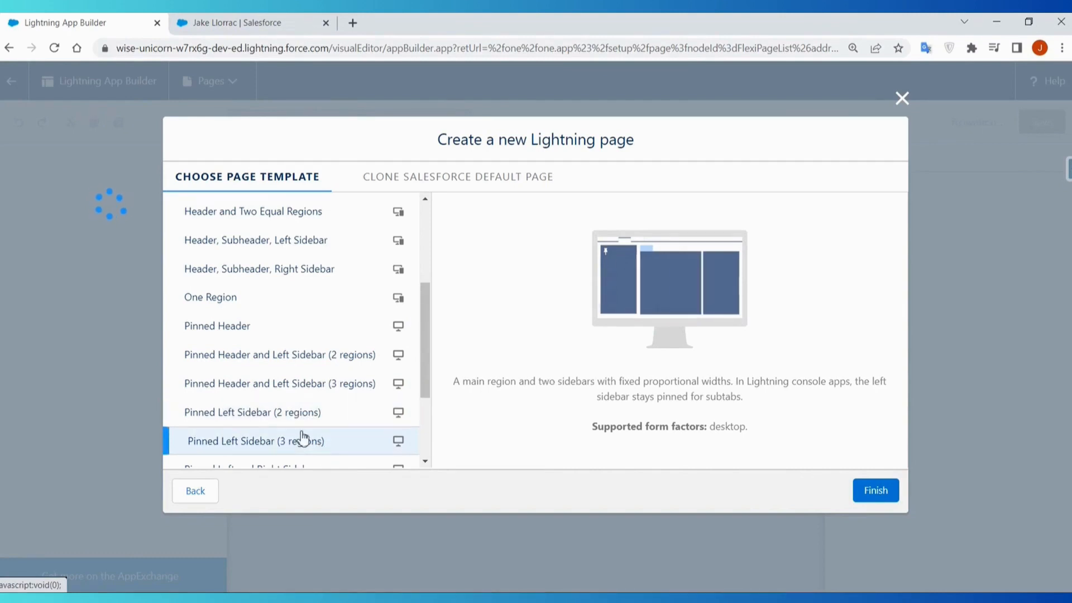
{"action": "scroll", "coordinate": [335, 440], "scroll_direction": "down", "scroll_amount": 3}
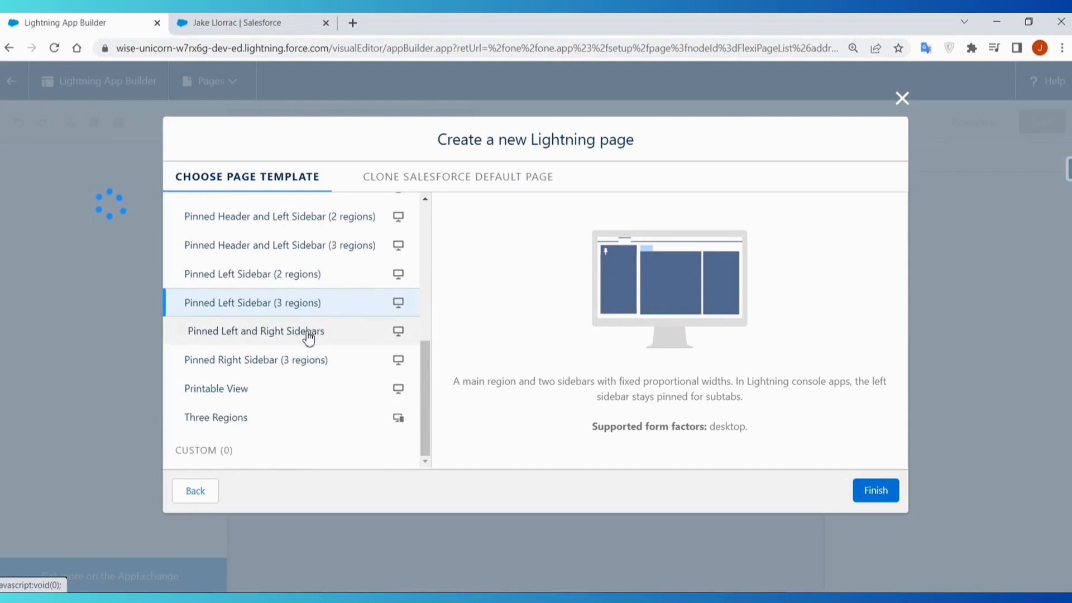
{"action": "left_click", "coordinate": [309, 337]}
{"action": "left_click", "coordinate": [296, 360]}
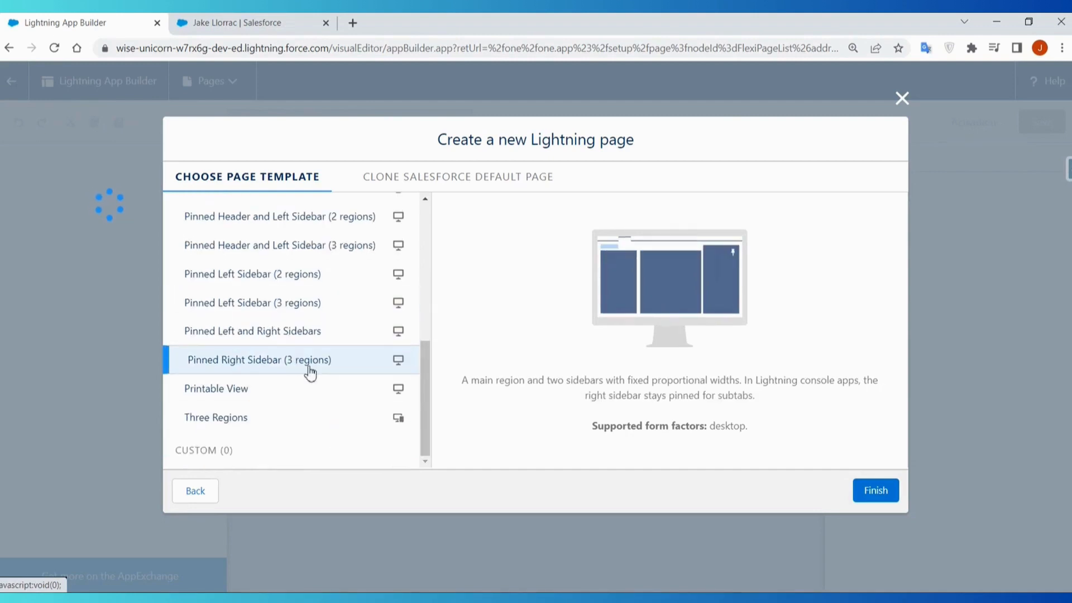
{"action": "left_click", "coordinate": [227, 385]}
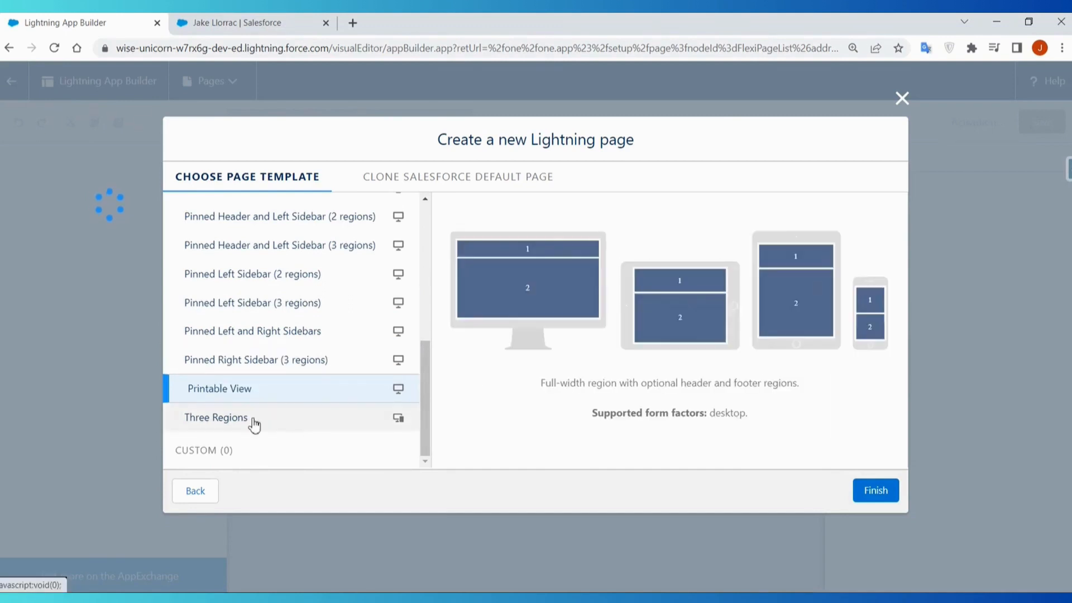
{"action": "left_click", "coordinate": [299, 430]}
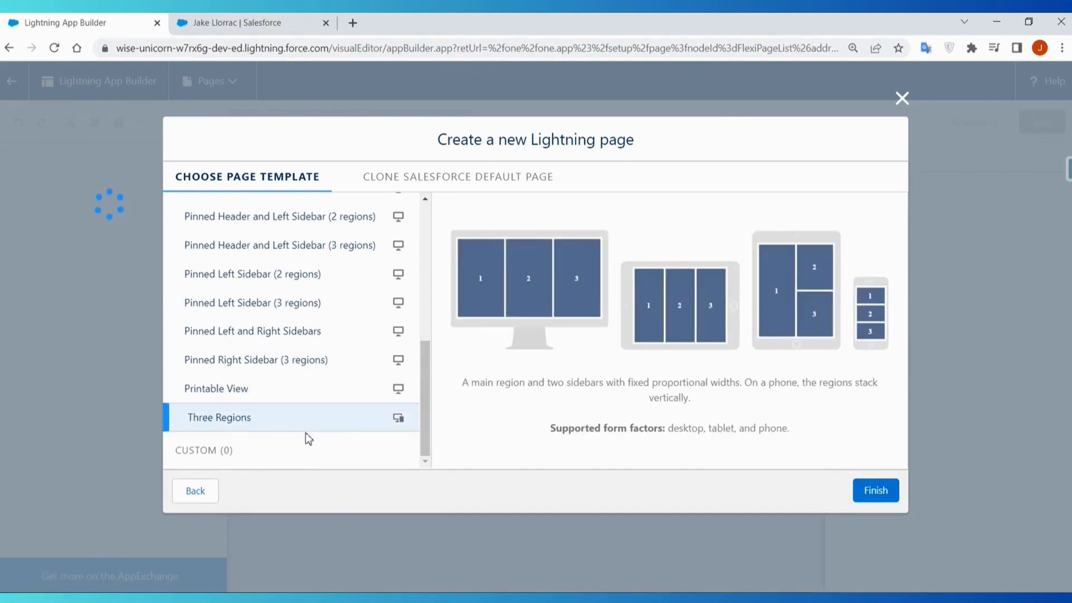
- Create the page with the Header, Subheader, Left Sidebar template and dismiss the walkthrough and Important Changes messages
{"action": "scroll", "coordinate": [306, 434], "scroll_direction": "up", "scroll_amount": 6}
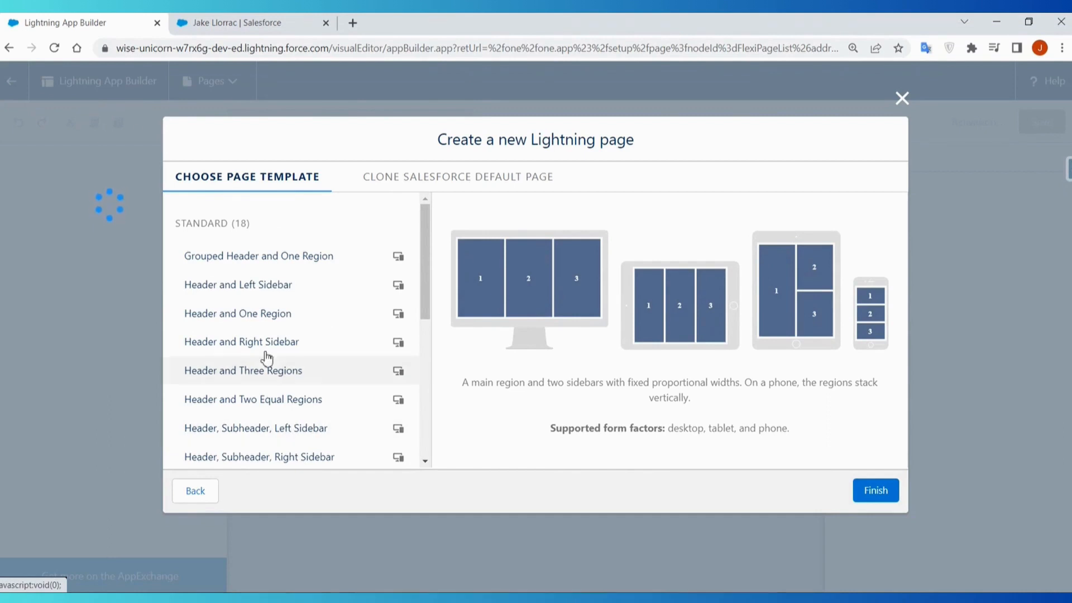
{"action": "scroll", "coordinate": [297, 376], "scroll_direction": "down", "scroll_amount": 1}
{"action": "left_click", "coordinate": [295, 384]}
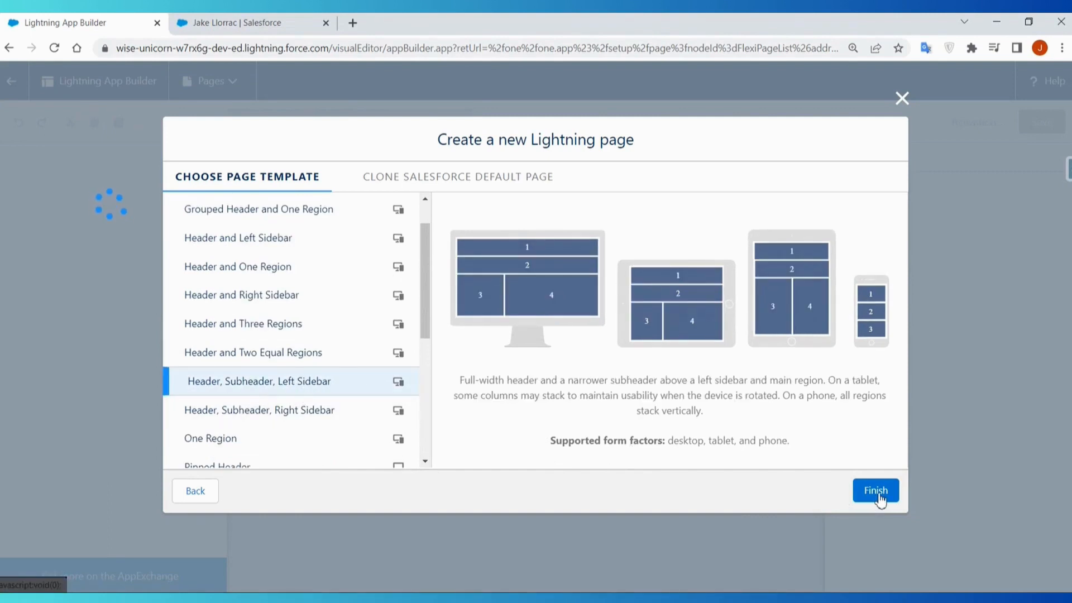
{"action": "left_click", "coordinate": [875, 491]}
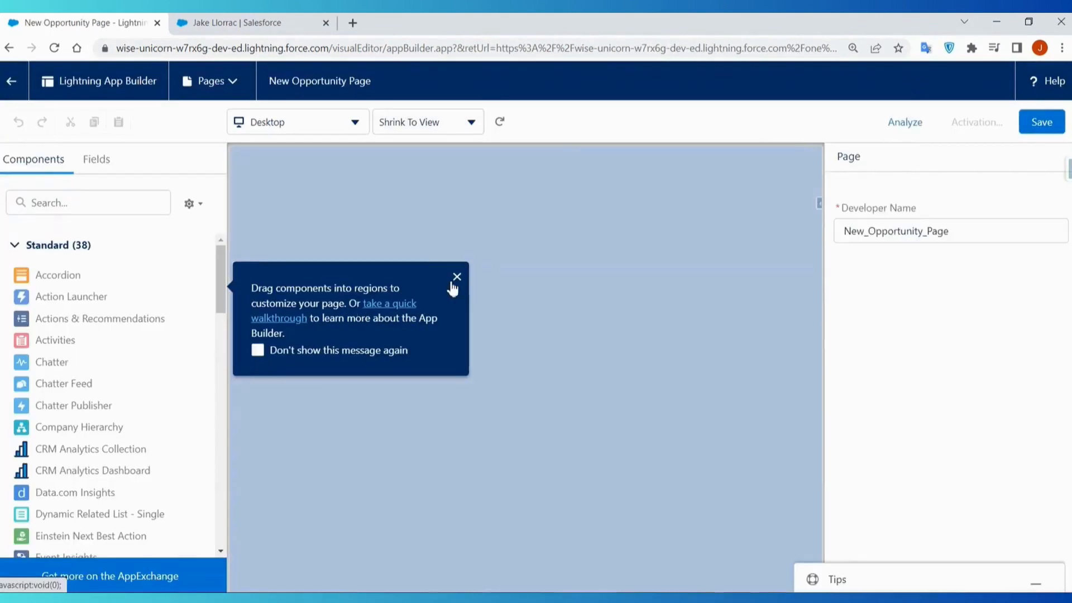
{"action": "left_click", "coordinate": [457, 277]}
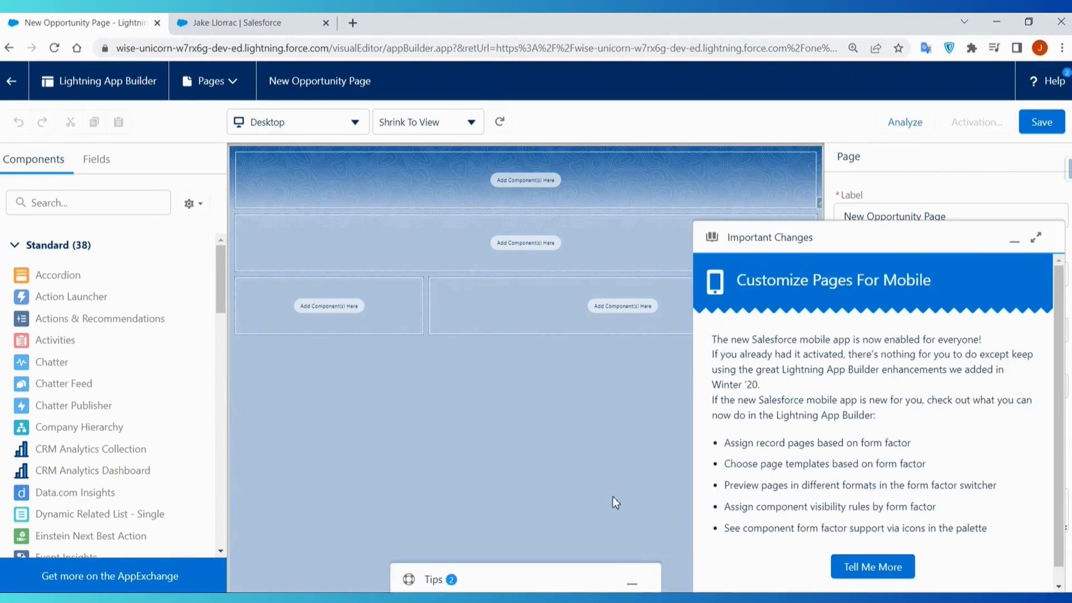
{"action": "left_click", "coordinate": [1014, 239]}
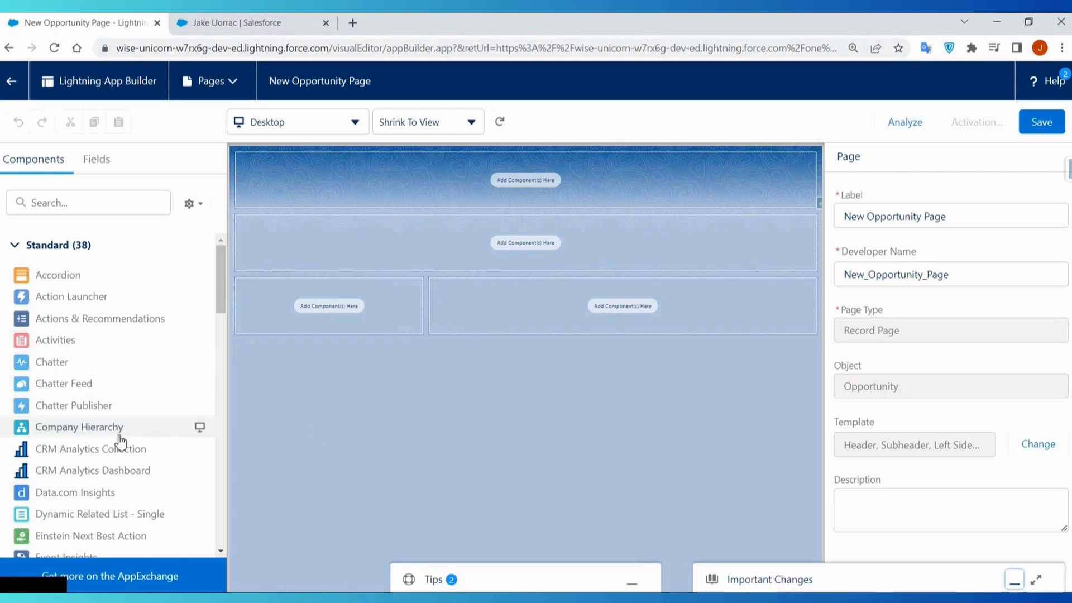
- Add the Highlights Panel component to the page's header region and the Path component to the subheader region
{"action": "scroll", "coordinate": [139, 451], "scroll_direction": "down", "scroll_amount": 1}
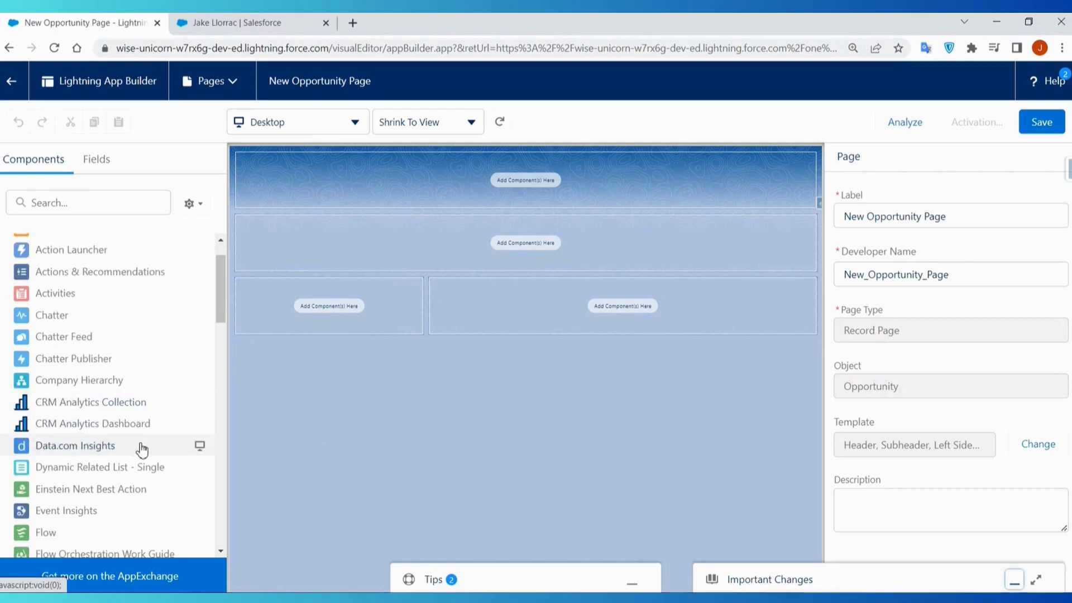
{"action": "scroll", "coordinate": [142, 449], "scroll_direction": "down", "scroll_amount": 6}
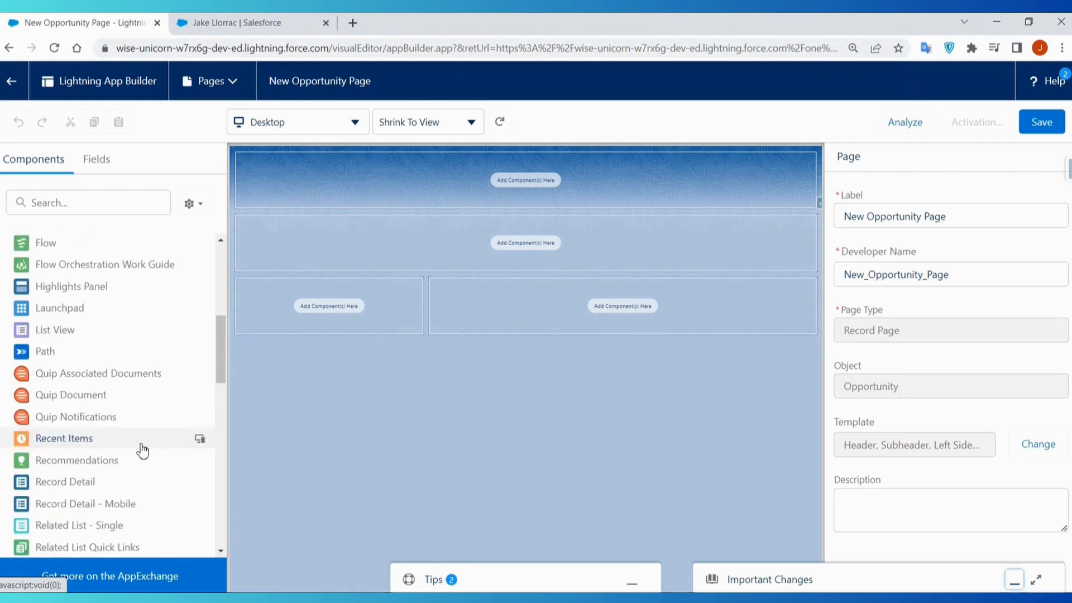
{"action": "scroll", "coordinate": [141, 447], "scroll_direction": "up", "scroll_amount": 1}
{"action": "left_click_drag", "start_coordinate": [73, 293], "coordinate": [491, 195]}
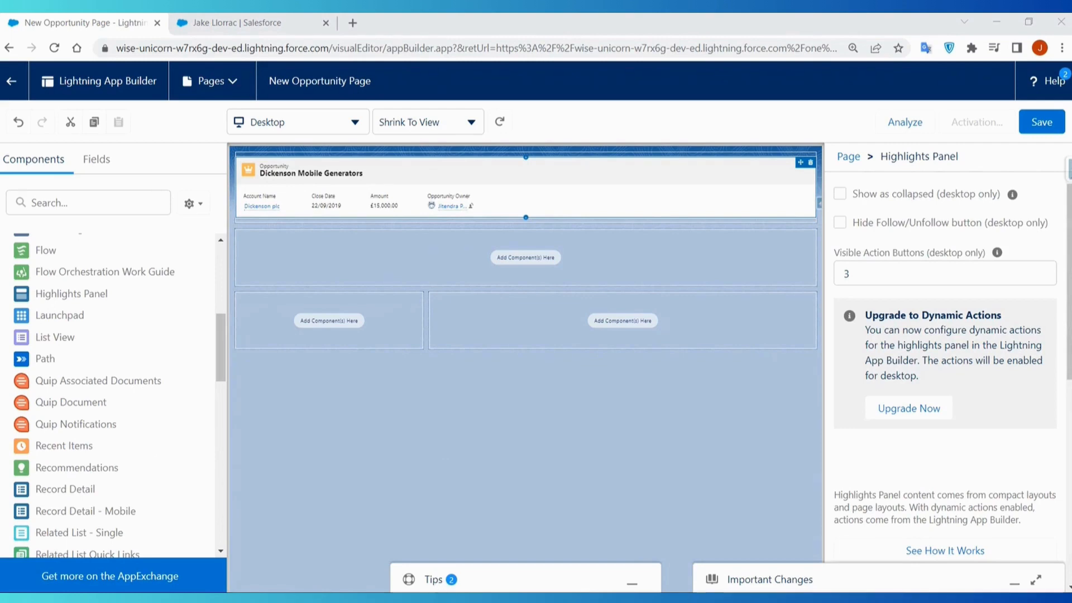
{"action": "left_click_drag", "start_coordinate": [199, 359], "coordinate": [480, 263]}
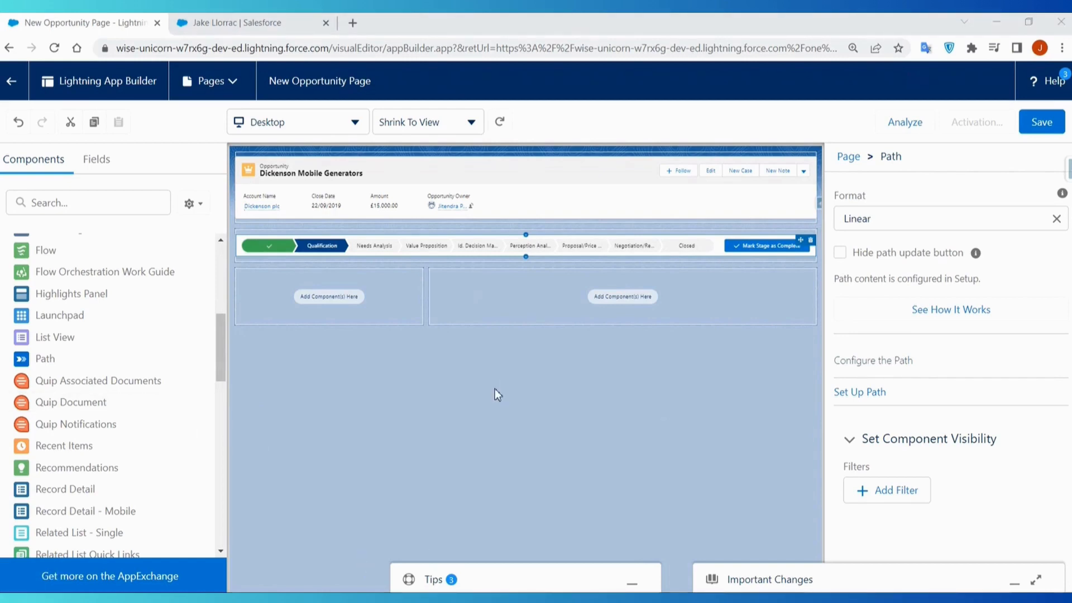
- On the right-sidebar version of the page, add Path to the subheader region and Chatter to the sidebar region
{"action": "scroll", "coordinate": [136, 435], "scroll_direction": "down", "scroll_amount": 1}
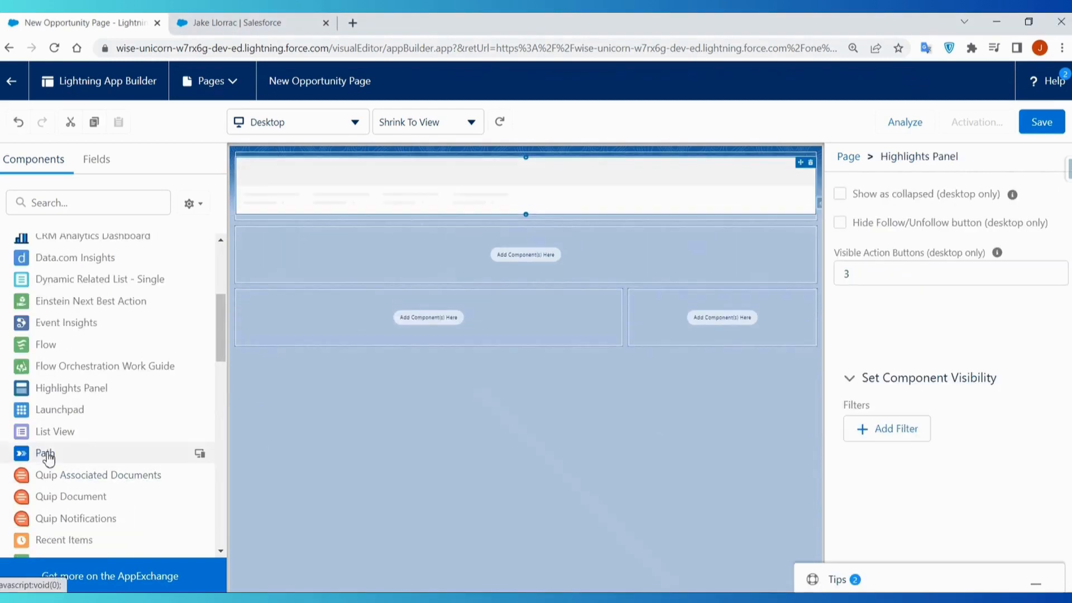
{"action": "left_click_drag", "start_coordinate": [45, 454], "coordinate": [430, 278]}
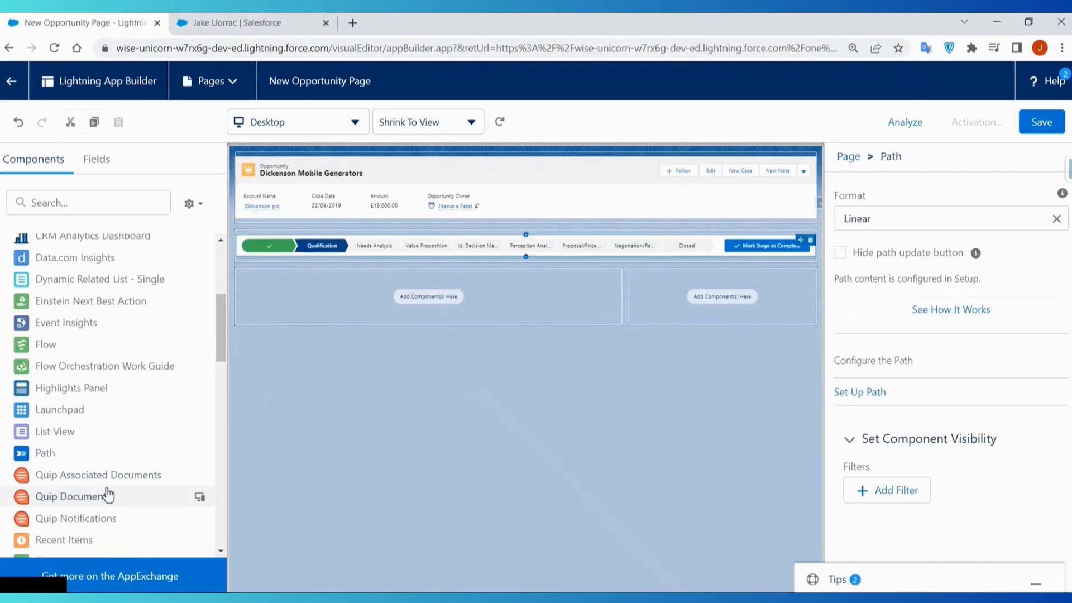
{"action": "scroll", "coordinate": [122, 391], "scroll_direction": "up", "scroll_amount": 5}
{"action": "left_click_drag", "start_coordinate": [79, 366], "coordinate": [736, 312]}
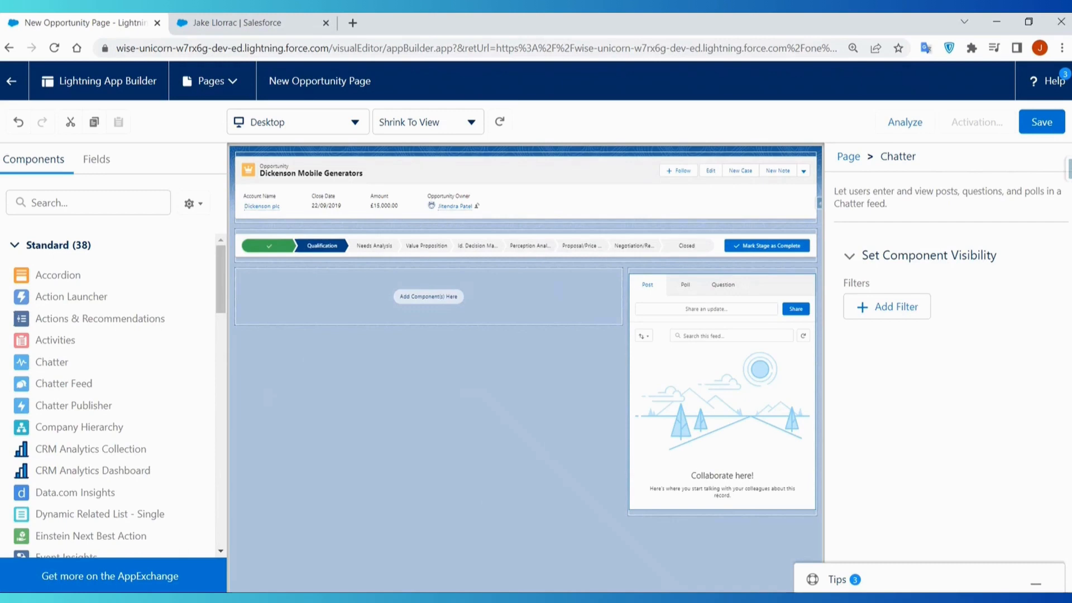
- Add the Tabs component to the empty main region beside the Chatter sidebar
{"action": "scroll", "coordinate": [106, 411], "scroll_direction": "down", "scroll_amount": 1}
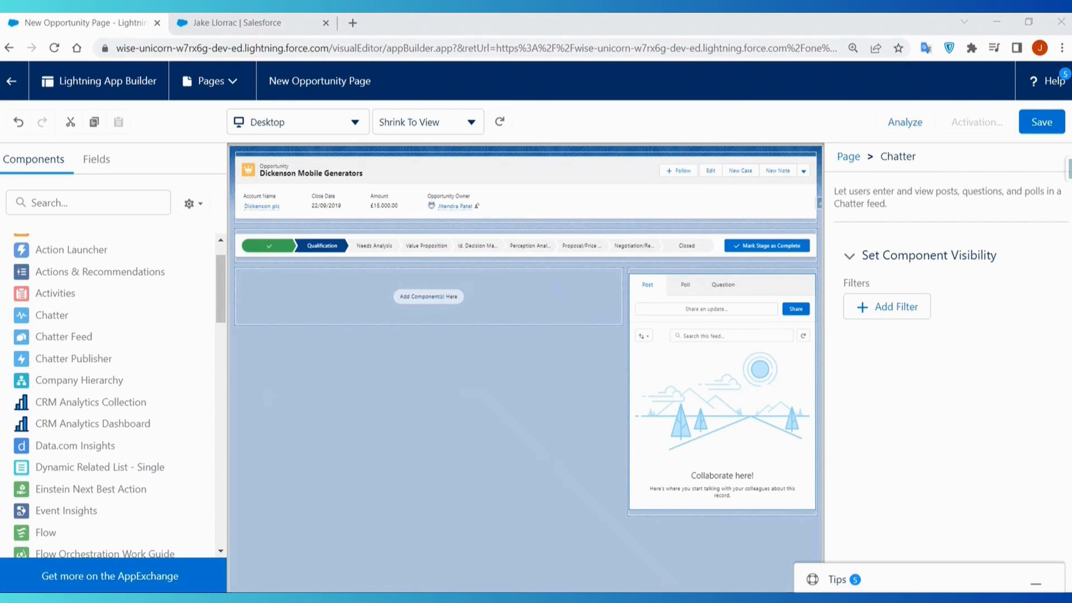
{"action": "scroll", "coordinate": [120, 452], "scroll_direction": "down", "scroll_amount": 7}
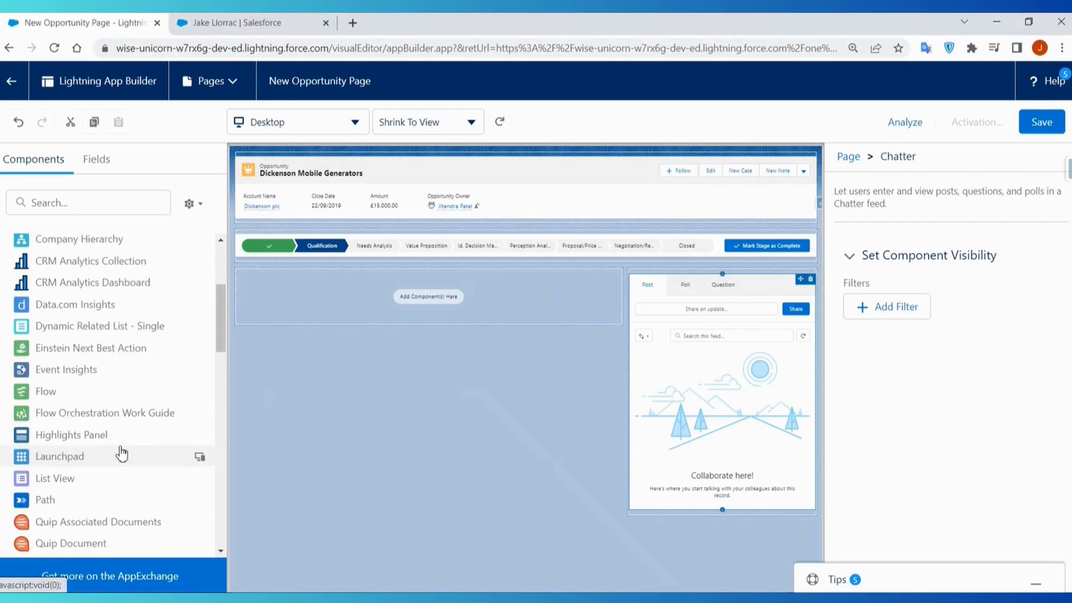
{"action": "scroll", "coordinate": [122, 456], "scroll_direction": "down", "scroll_amount": 3}
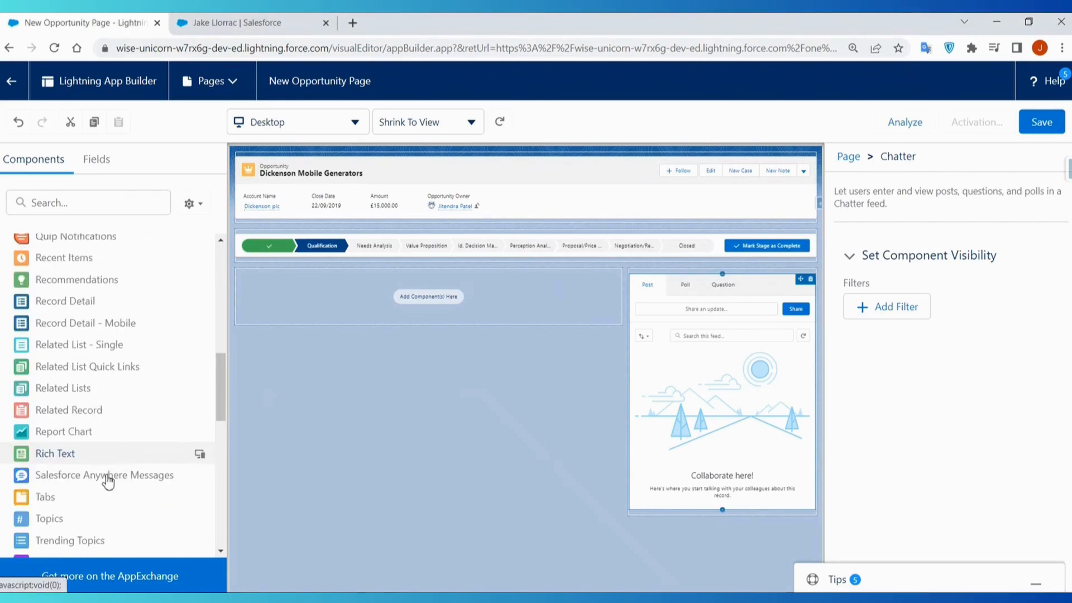
{"action": "left_click_drag", "start_coordinate": [60, 499], "coordinate": [346, 319]}
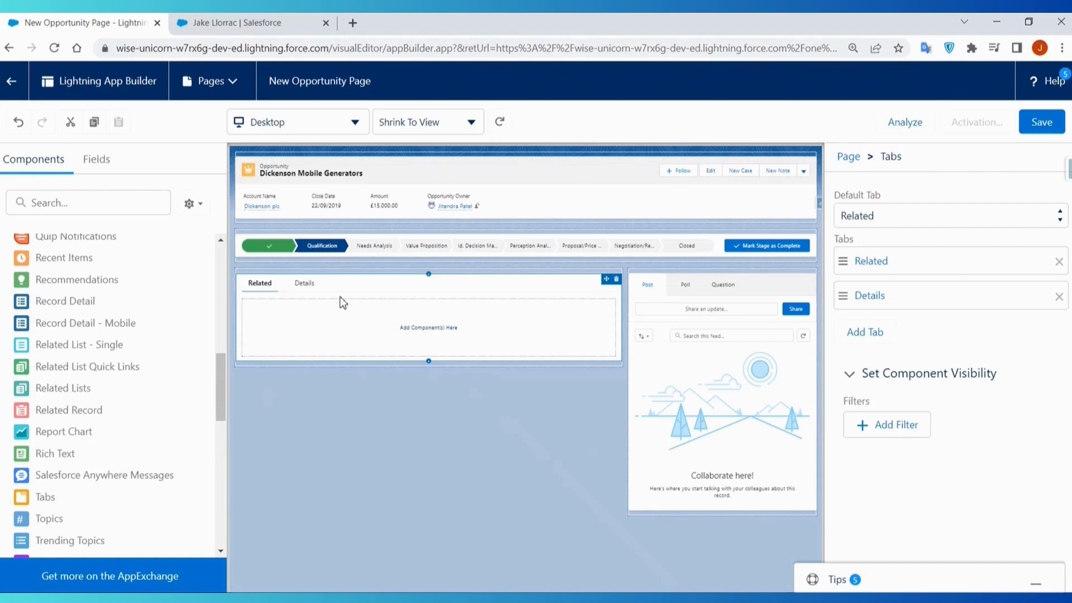
- Preview the Details and Related tabs, and try placing Details ahead of Related before restoring the order
{"action": "left_click", "coordinate": [306, 291]}
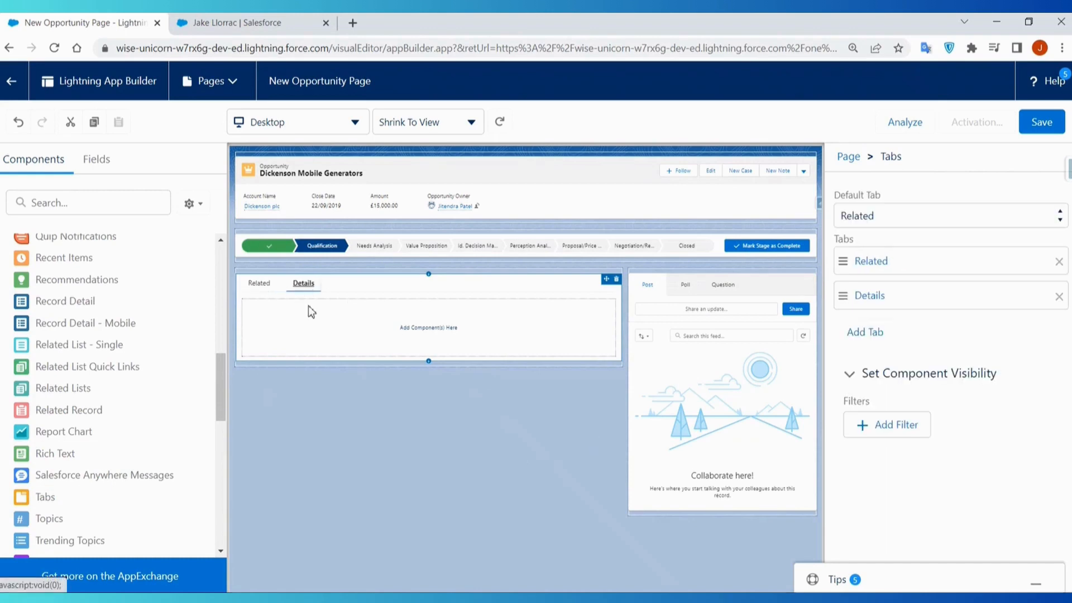
{"action": "left_click", "coordinate": [259, 287]}
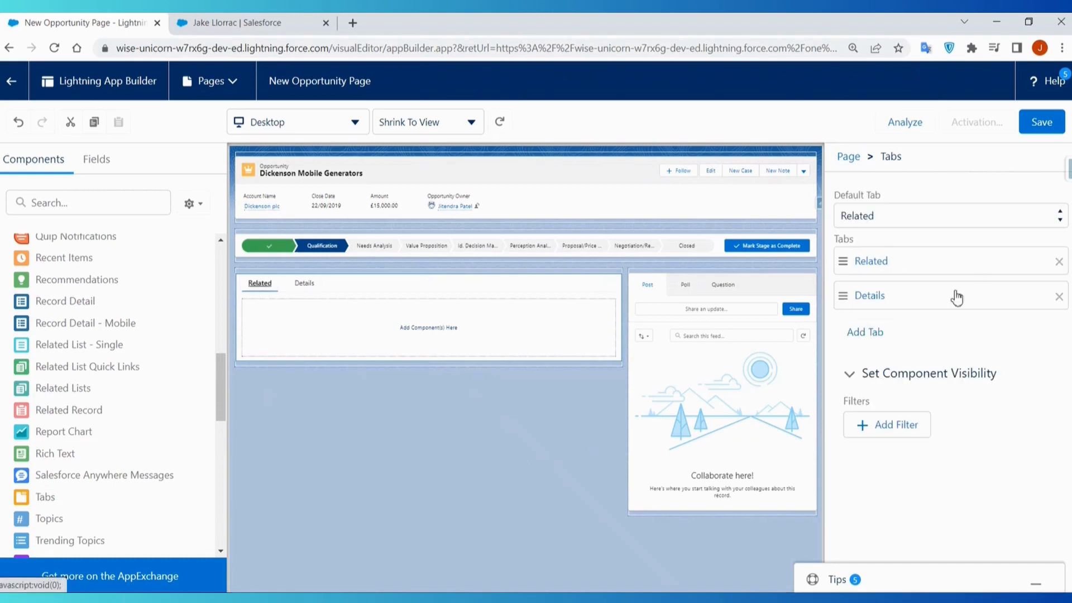
{"action": "left_click_drag", "start_coordinate": [923, 290], "coordinate": [929, 266]}
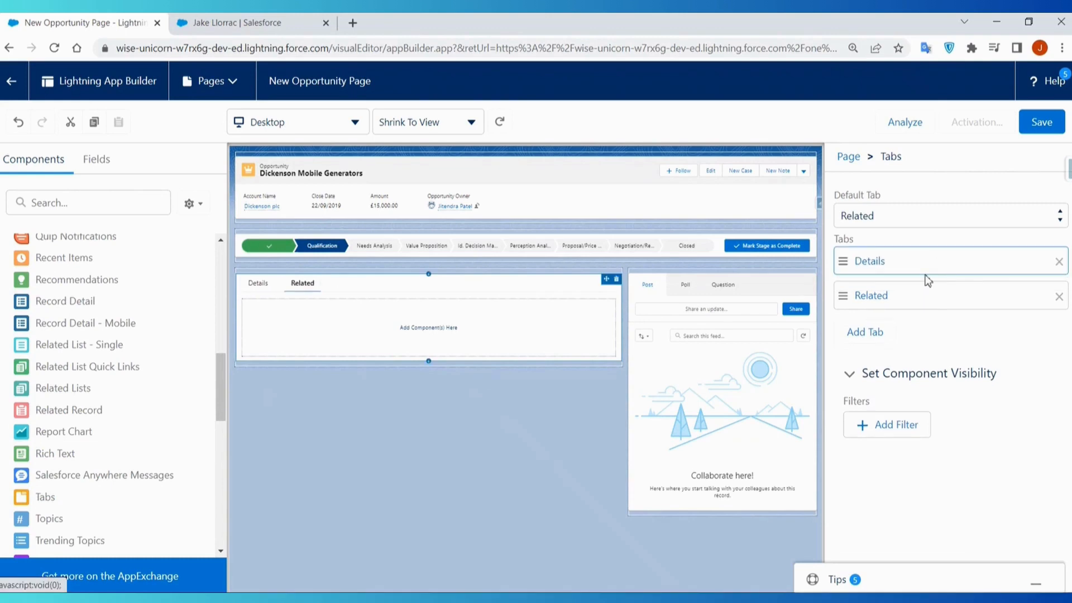
{"action": "left_click_drag", "start_coordinate": [921, 299], "coordinate": [919, 262]}
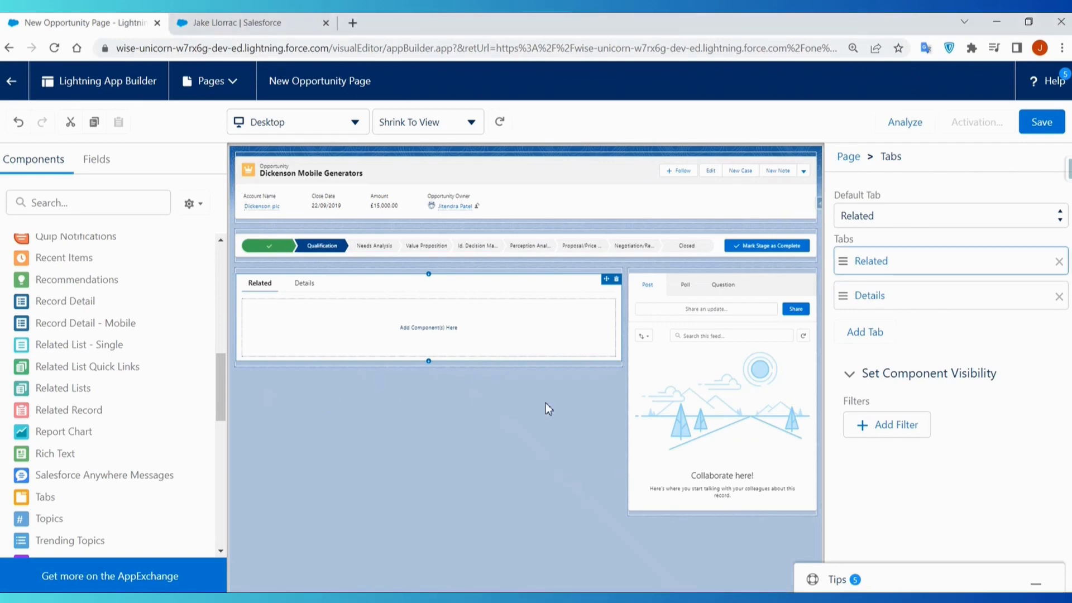
- Add a third tab to the Tabs component with the custom label Recent Items
{"action": "left_click", "coordinate": [864, 335]}
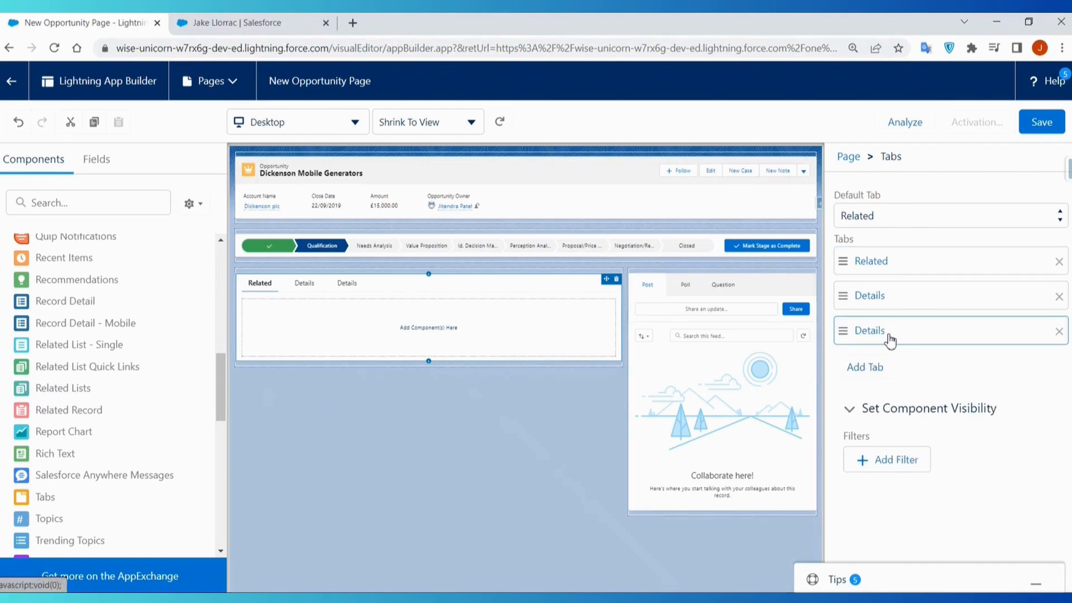
{"action": "left_click", "coordinate": [889, 340]}
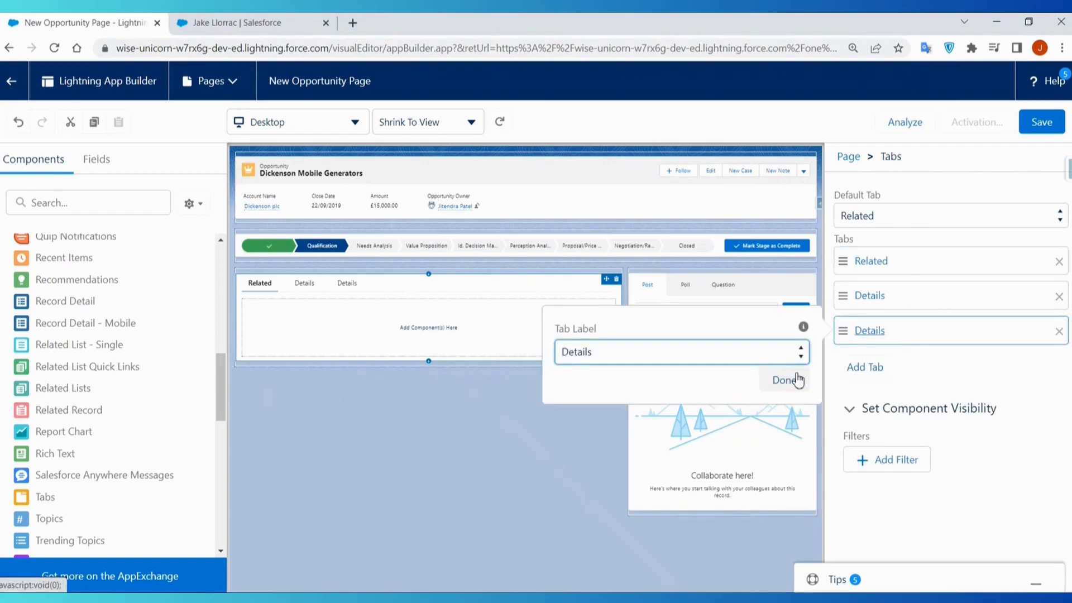
{"action": "left_click", "coordinate": [608, 71]}
{"action": "type", "text": "Recent Items"}
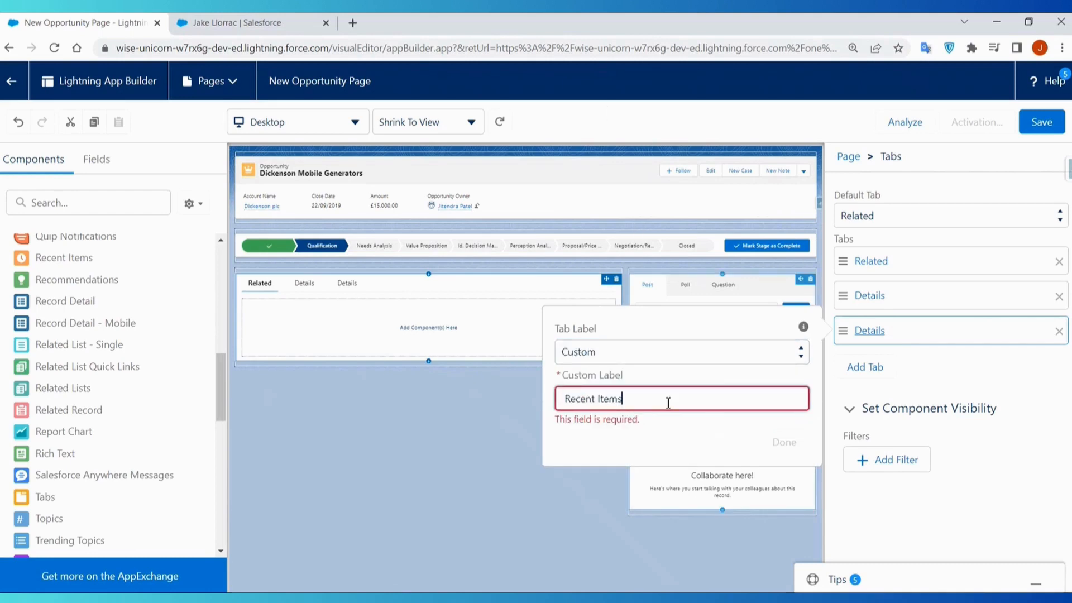
{"action": "left_click", "coordinate": [783, 427]}
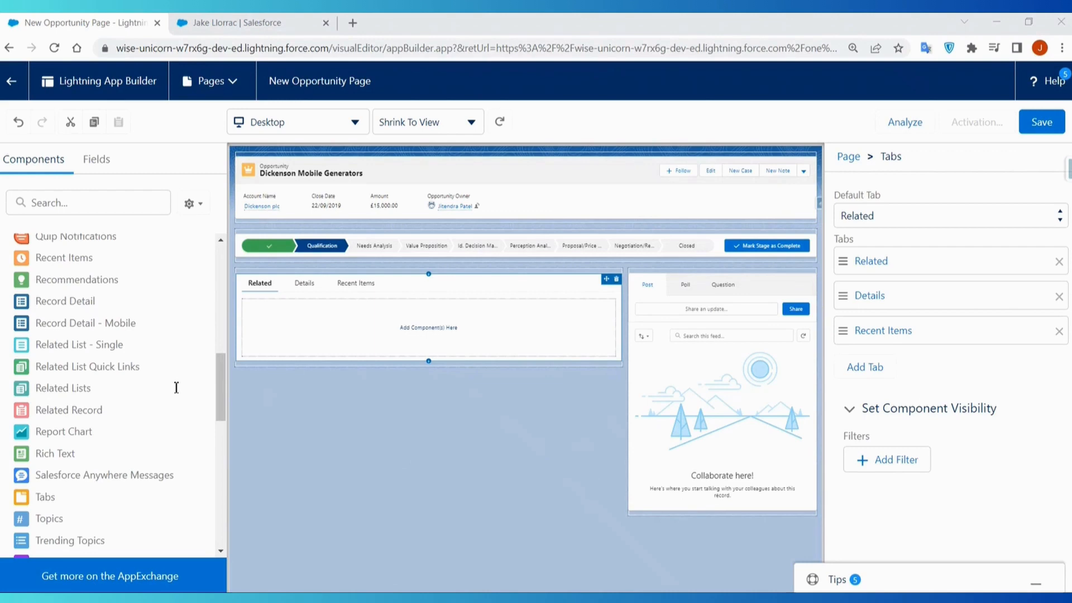
{"action": "left_click", "coordinate": [502, 599]}
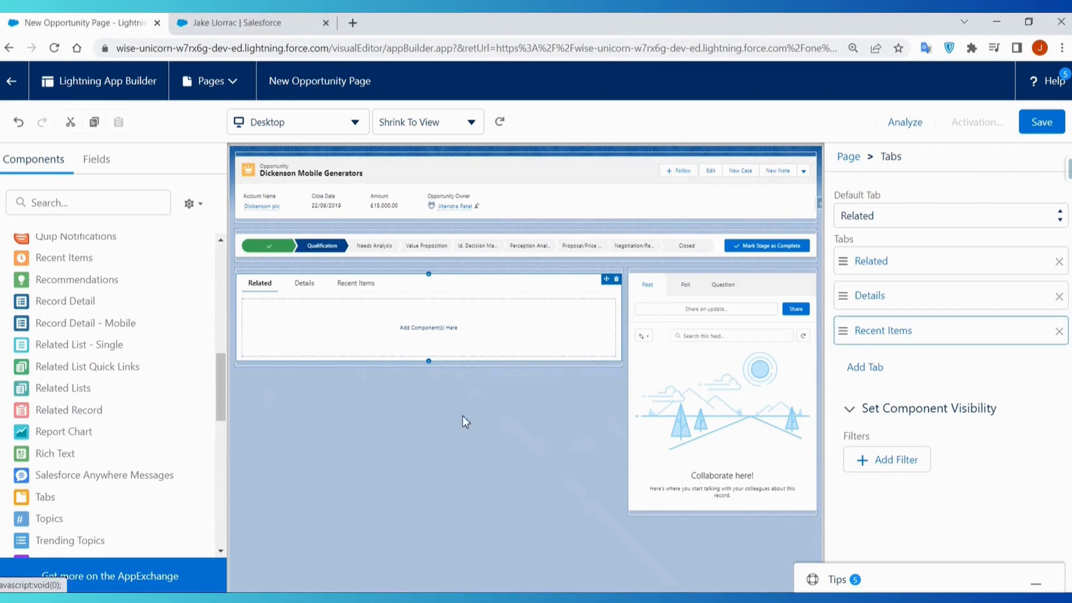
- Add a fourth tab with the custom label Activity, and move the Recent Items tab to first place
{"action": "left_click", "coordinate": [863, 369]}
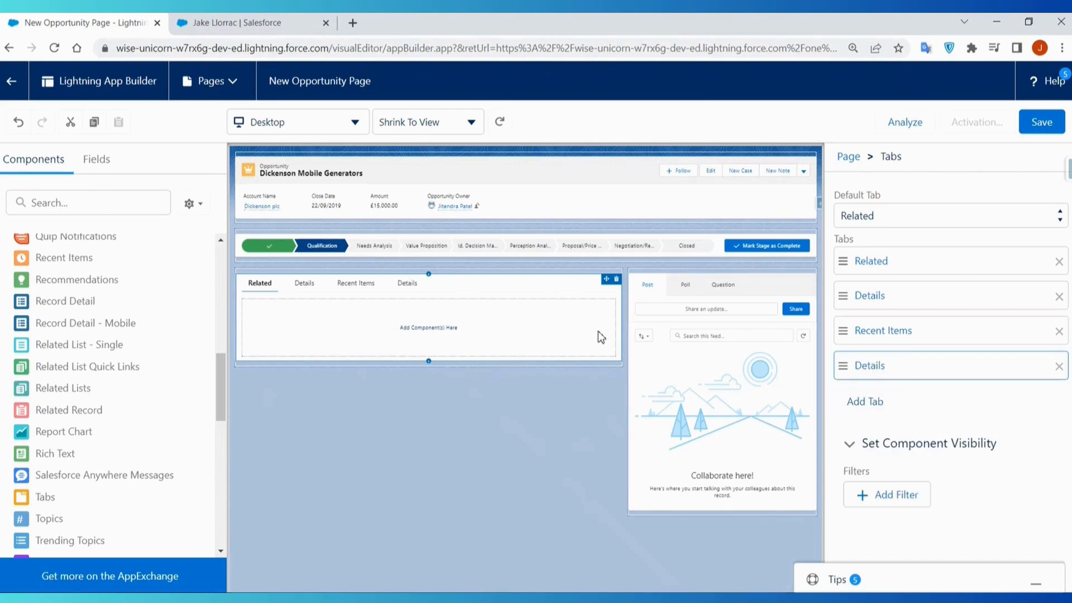
{"action": "left_click", "coordinate": [872, 367]}
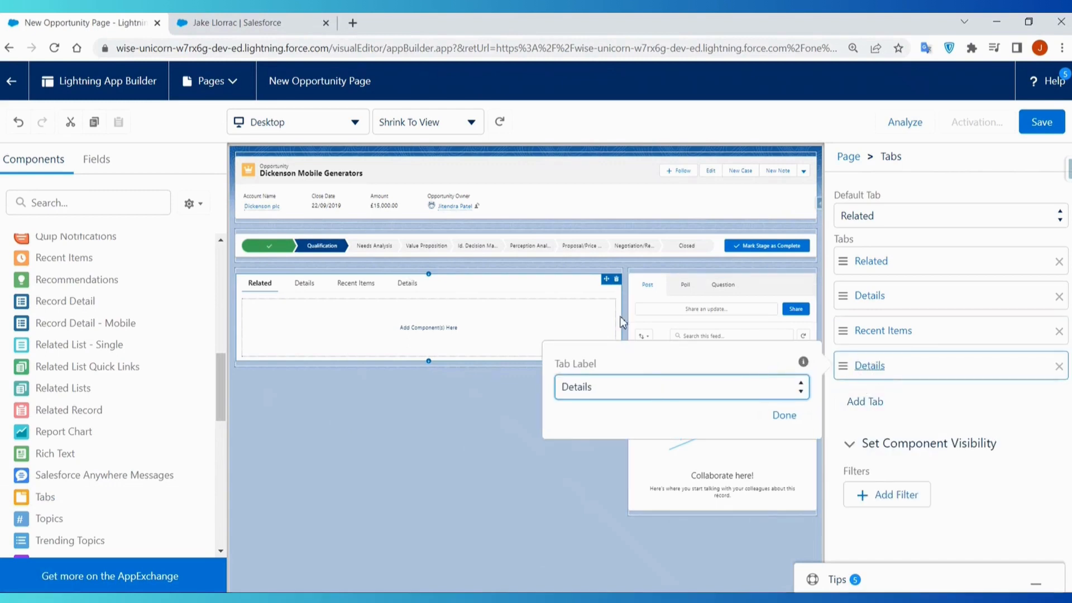
{"action": "left_click", "coordinate": [602, 105]}
{"action": "type", "text": "Activity"}
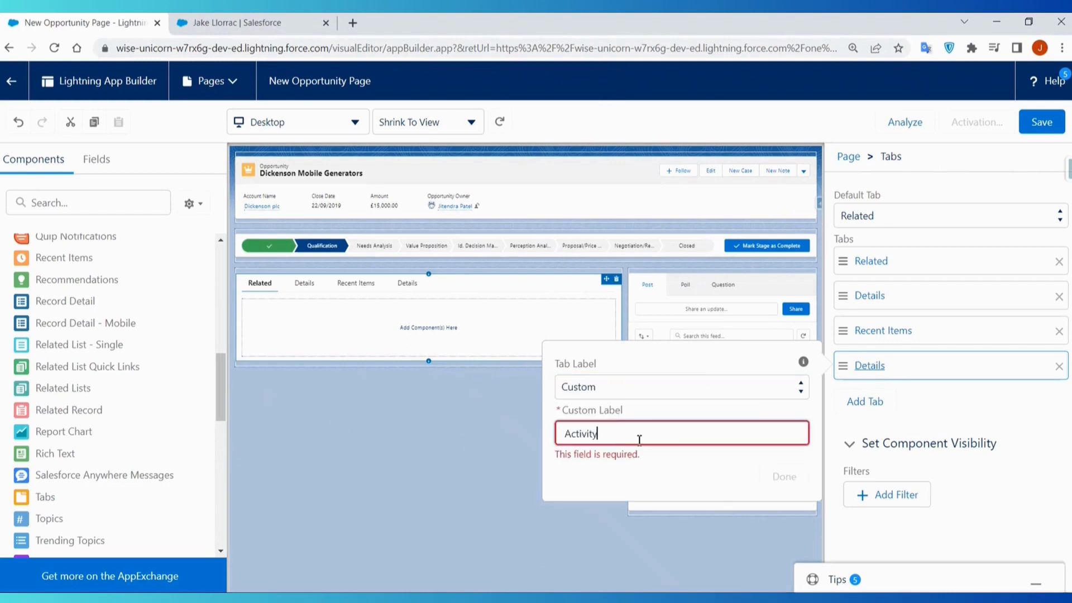
{"action": "left_click", "coordinate": [784, 461]}
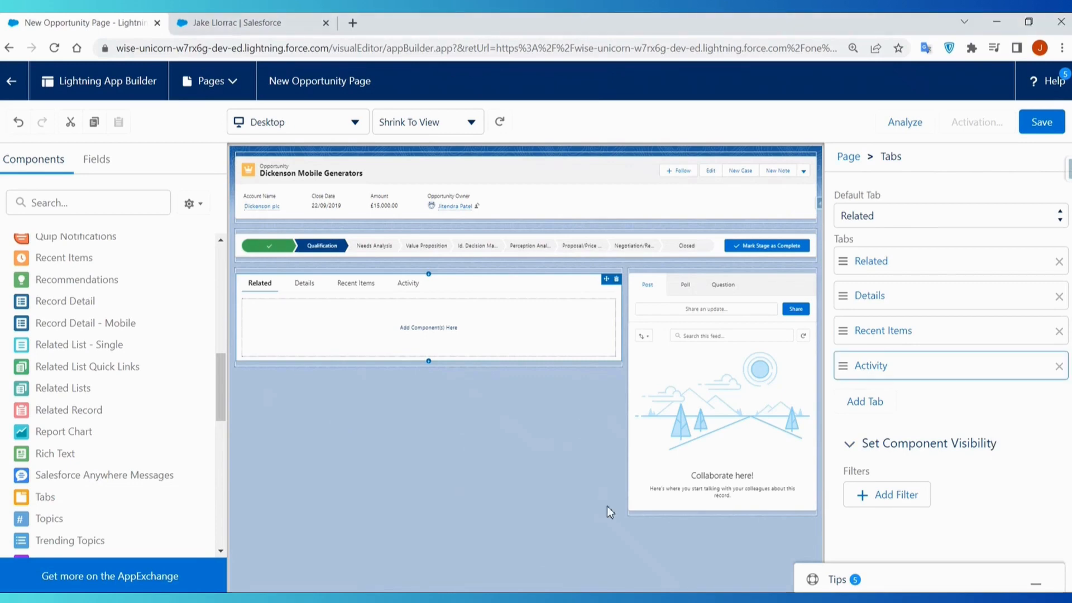
{"action": "left_click_drag", "start_coordinate": [887, 337], "coordinate": [885, 267]}
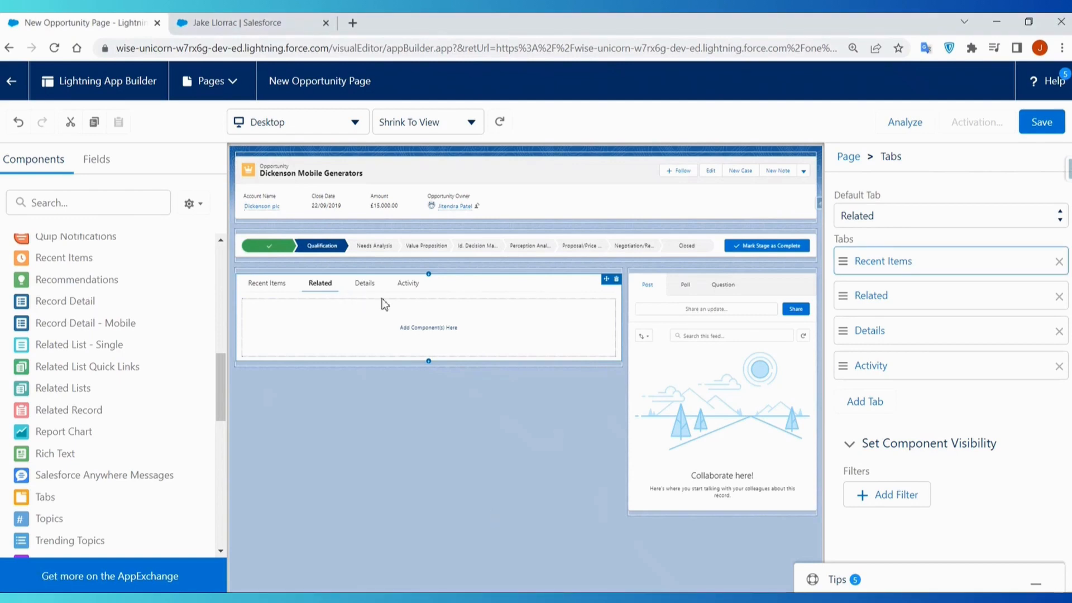
- Add the Record Detail component to the Details tab and the Activities component to the Activity tab
{"action": "left_click", "coordinate": [369, 289]}
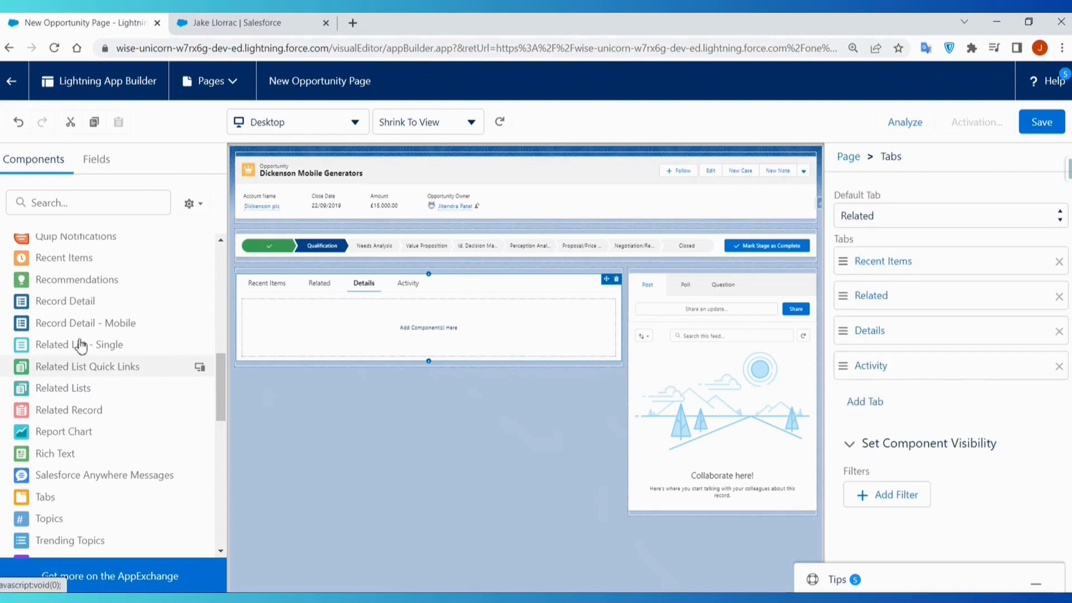
{"action": "left_click_drag", "start_coordinate": [65, 304], "coordinate": [335, 341]}
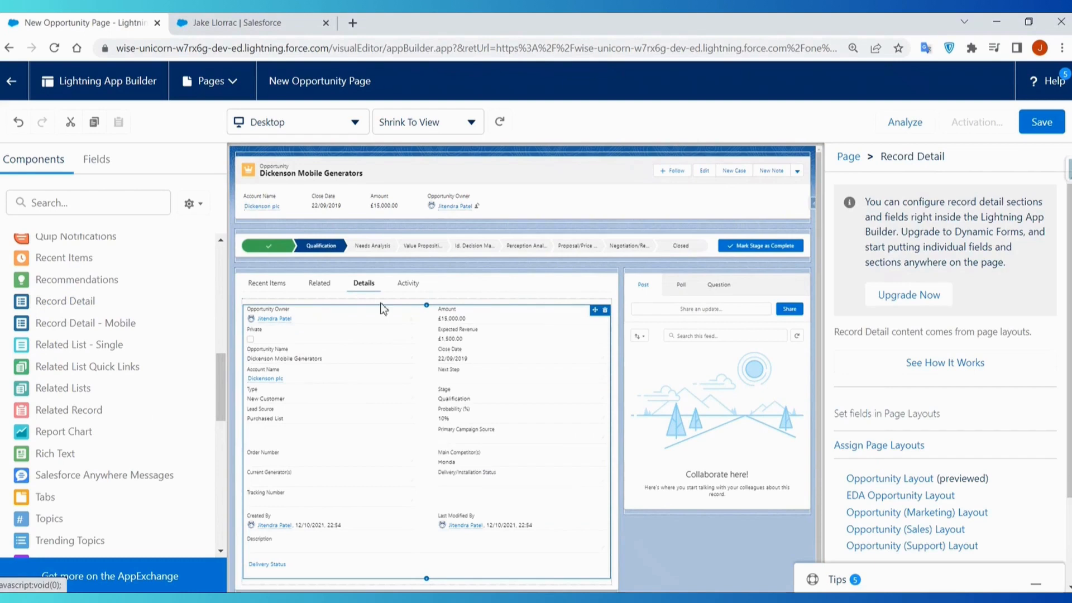
{"action": "left_click", "coordinate": [409, 284]}
{"action": "scroll", "coordinate": [108, 402], "scroll_direction": "up", "scroll_amount": 10}
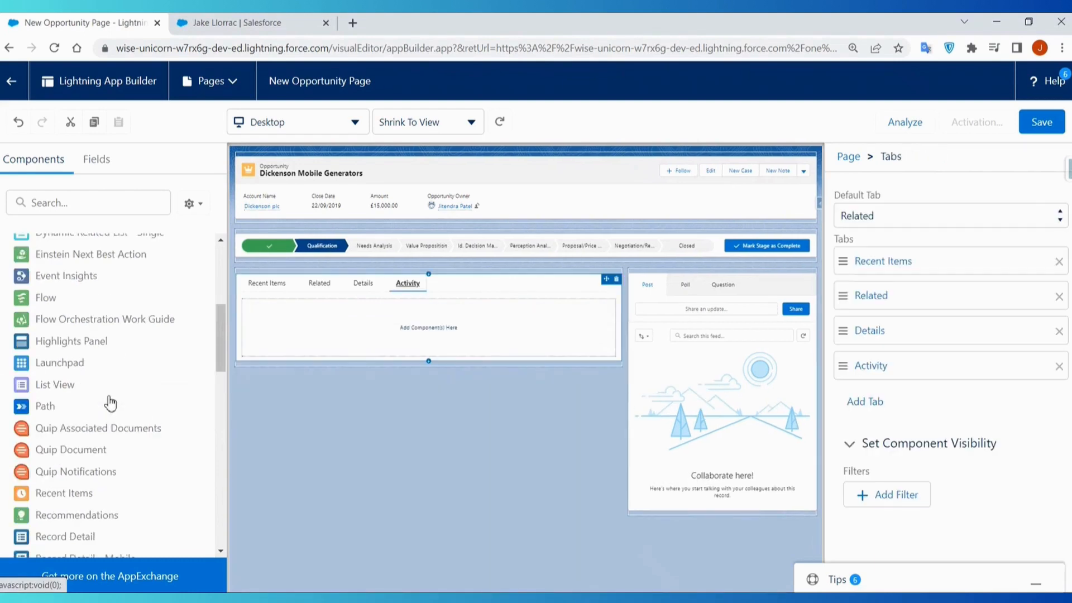
{"action": "scroll", "coordinate": [110, 403], "scroll_direction": "up", "scroll_amount": 2}
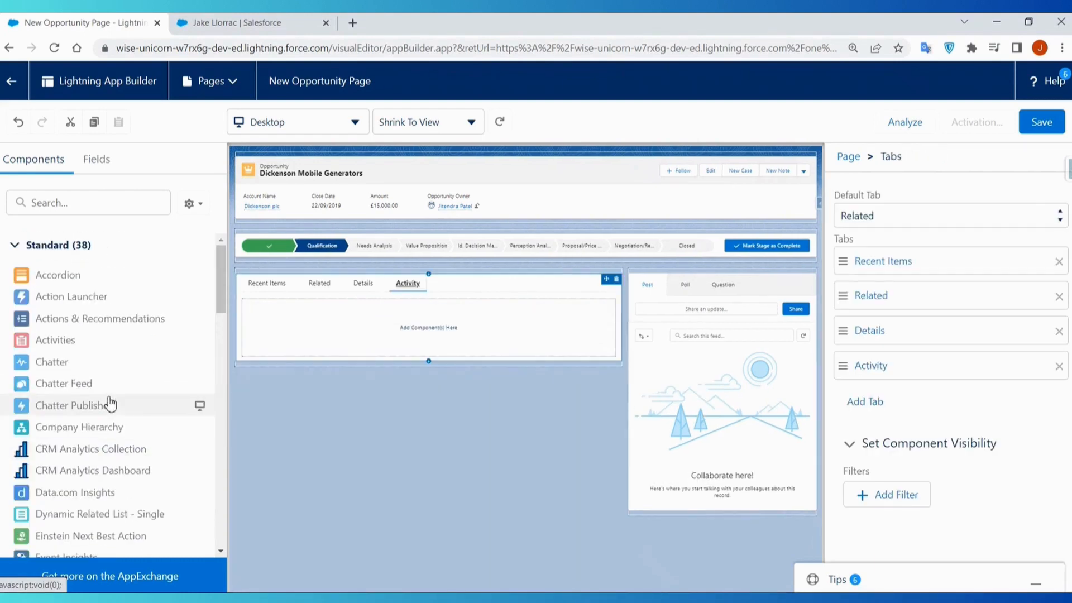
{"action": "left_click_drag", "start_coordinate": [60, 343], "coordinate": [335, 338]}
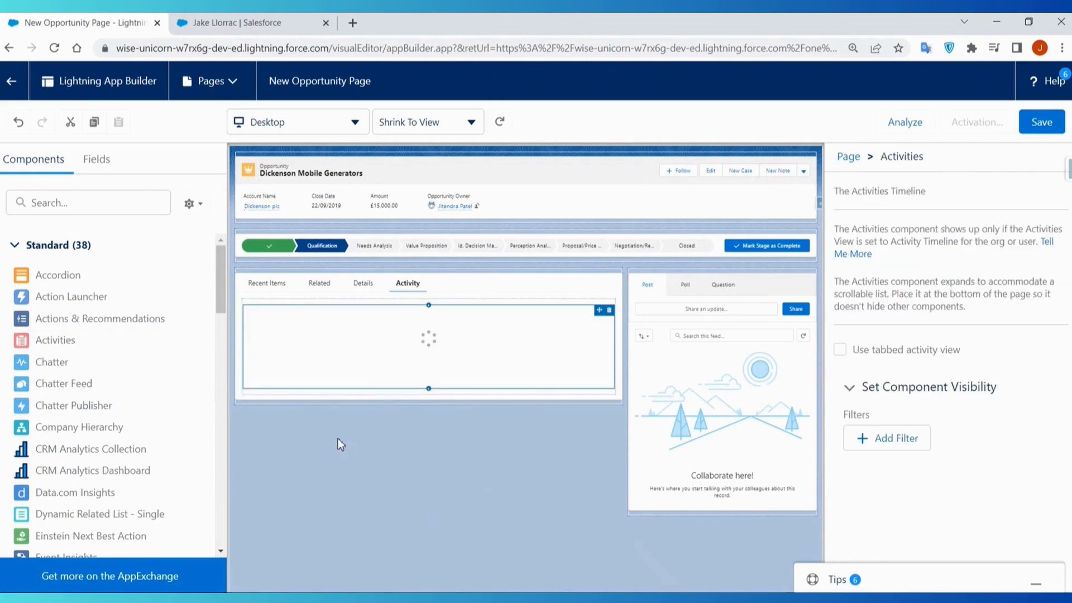
- Add the Related Lists component to the Related tab
{"action": "left_click", "coordinate": [322, 286]}
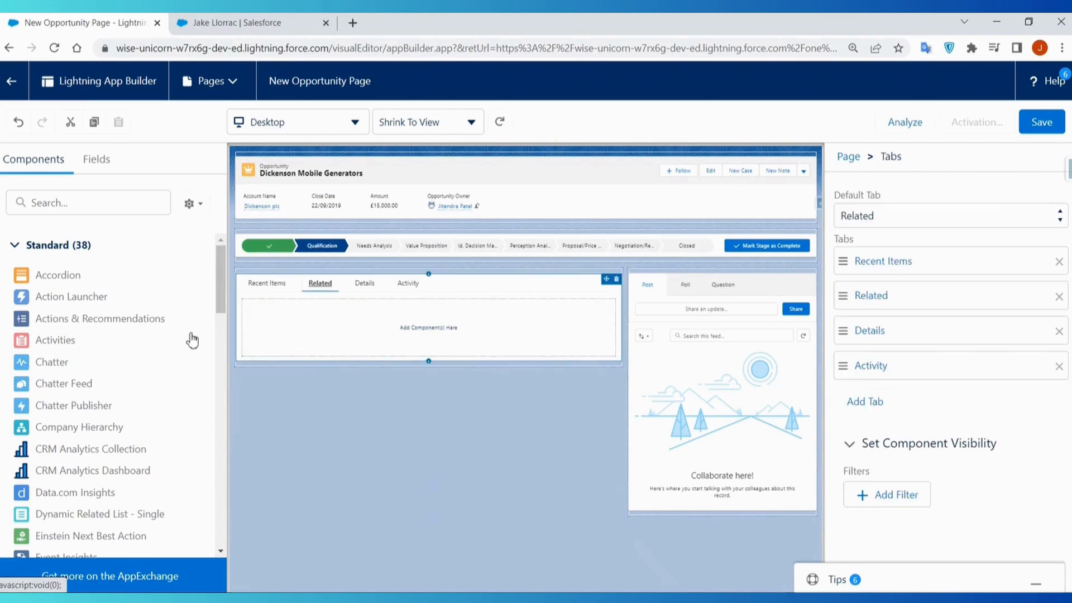
{"action": "scroll", "coordinate": [175, 455], "scroll_direction": "down", "scroll_amount": 3}
{"action": "scroll", "coordinate": [149, 494], "scroll_direction": "down", "scroll_amount": 4}
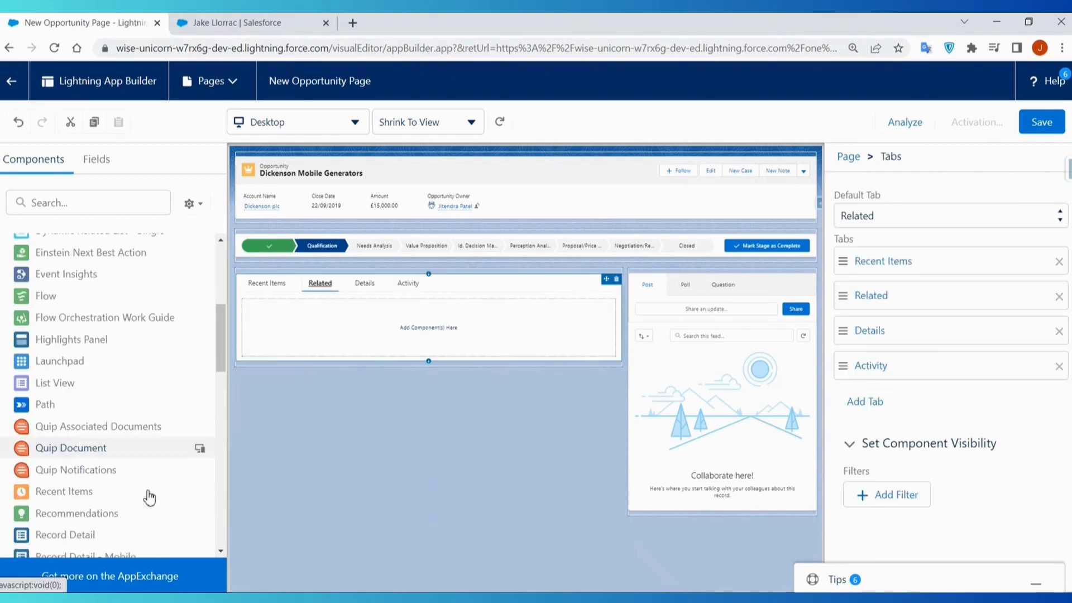
{"action": "scroll", "coordinate": [151, 495], "scroll_direction": "down", "scroll_amount": 2}
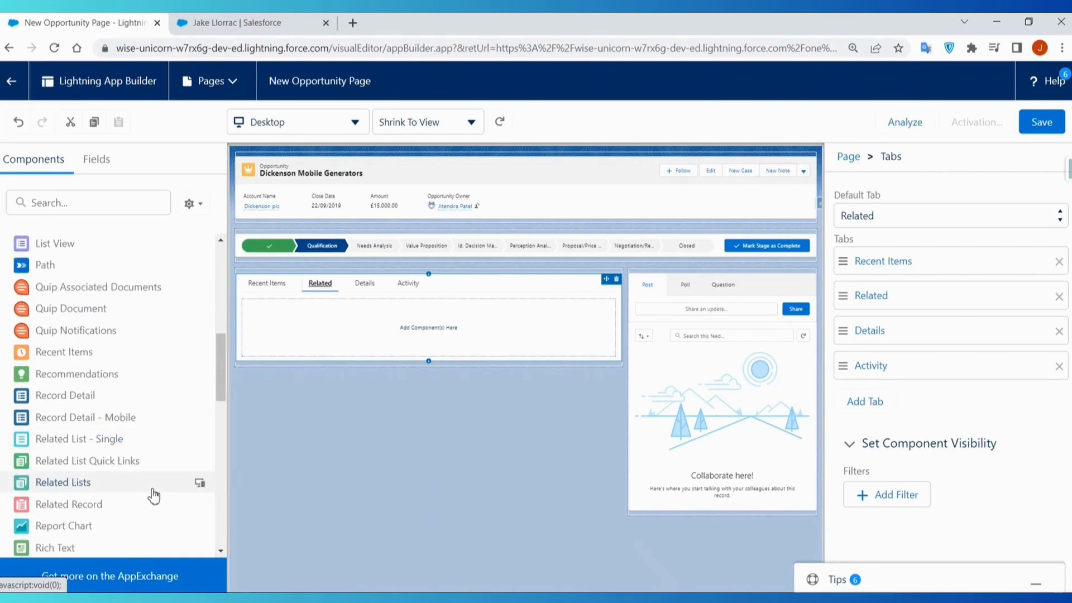
{"action": "left_click_drag", "start_coordinate": [67, 483], "coordinate": [315, 352]}
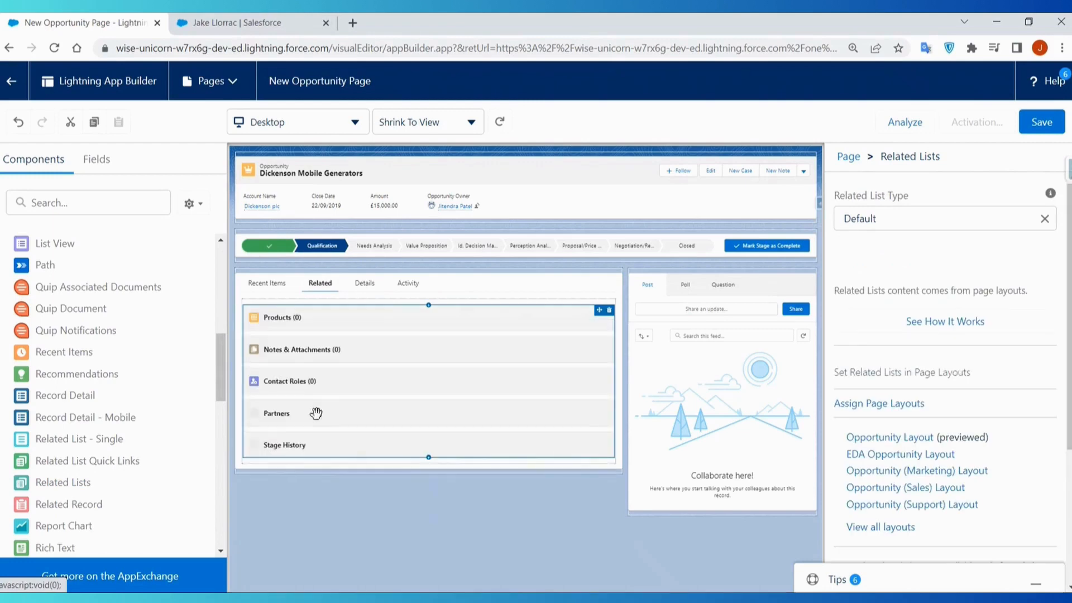
- Add the Recent Items component to the Recent Items tab and check its number of records to display
{"action": "left_click", "coordinate": [267, 283]}
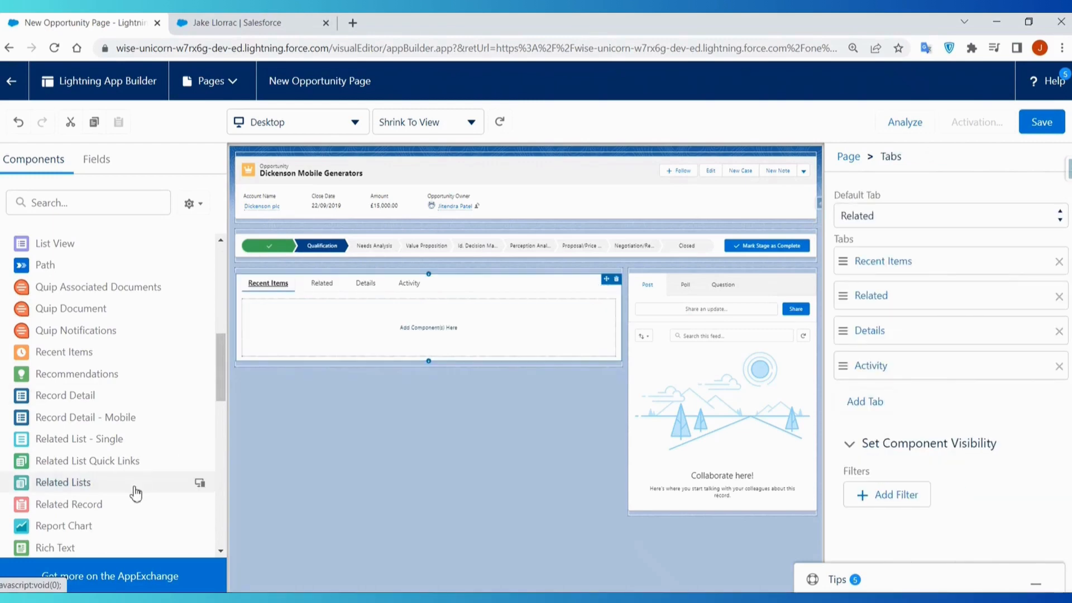
{"action": "scroll", "coordinate": [134, 490], "scroll_direction": "down", "scroll_amount": 2}
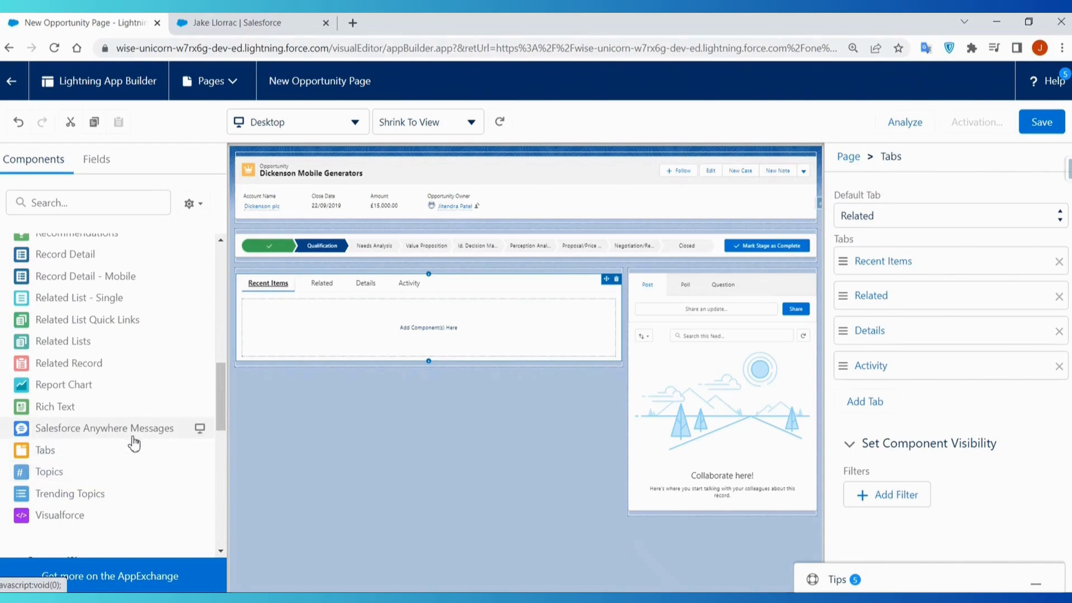
{"action": "scroll", "coordinate": [132, 440], "scroll_direction": "up", "scroll_amount": 3}
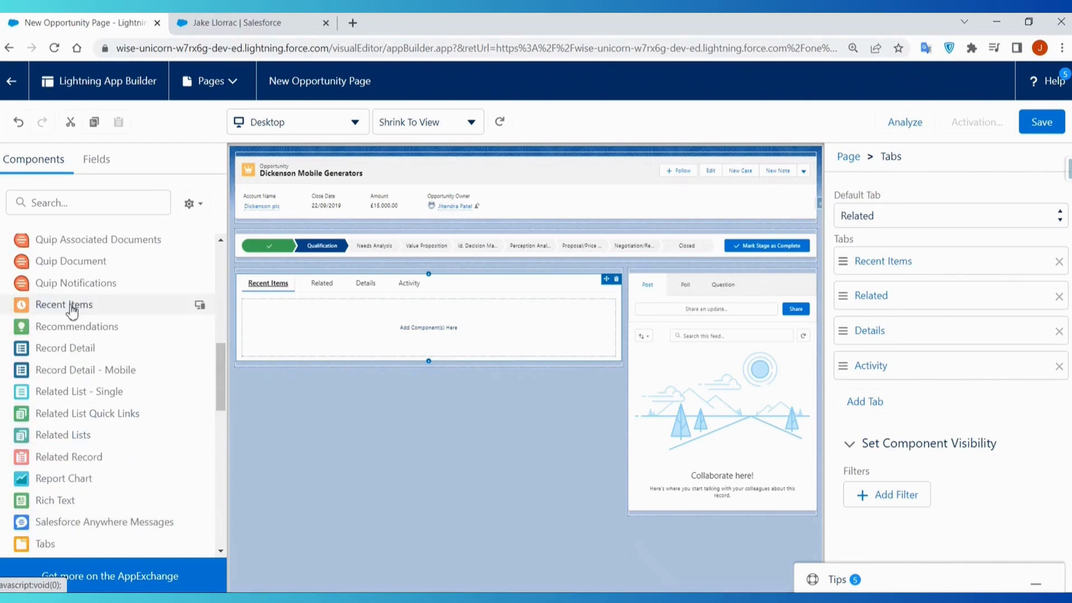
{"action": "left_click_drag", "start_coordinate": [72, 304], "coordinate": [319, 352]}
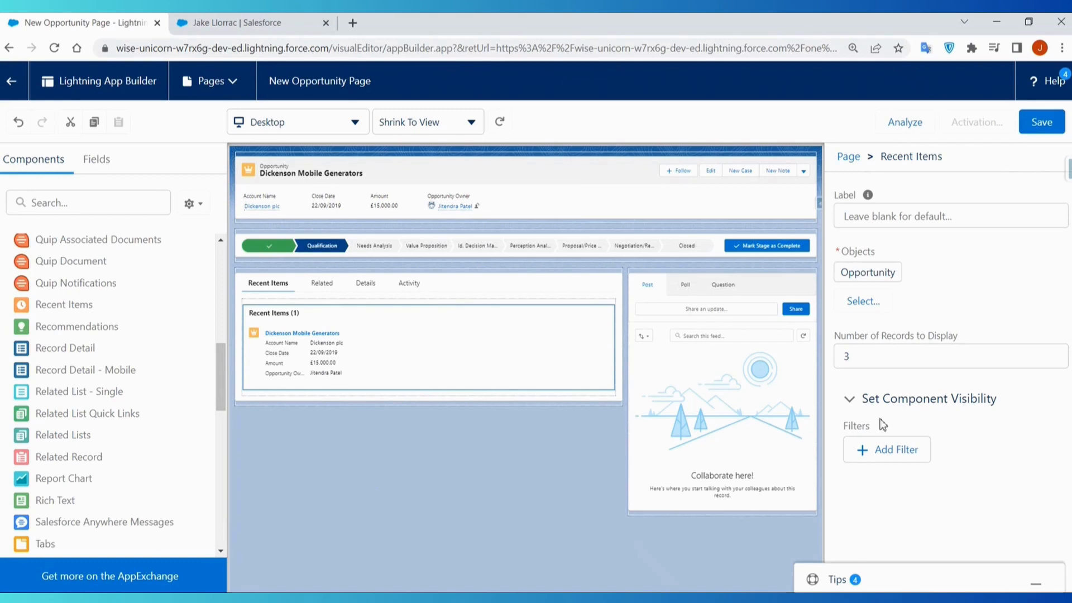
{"action": "left_click", "coordinate": [906, 356]}
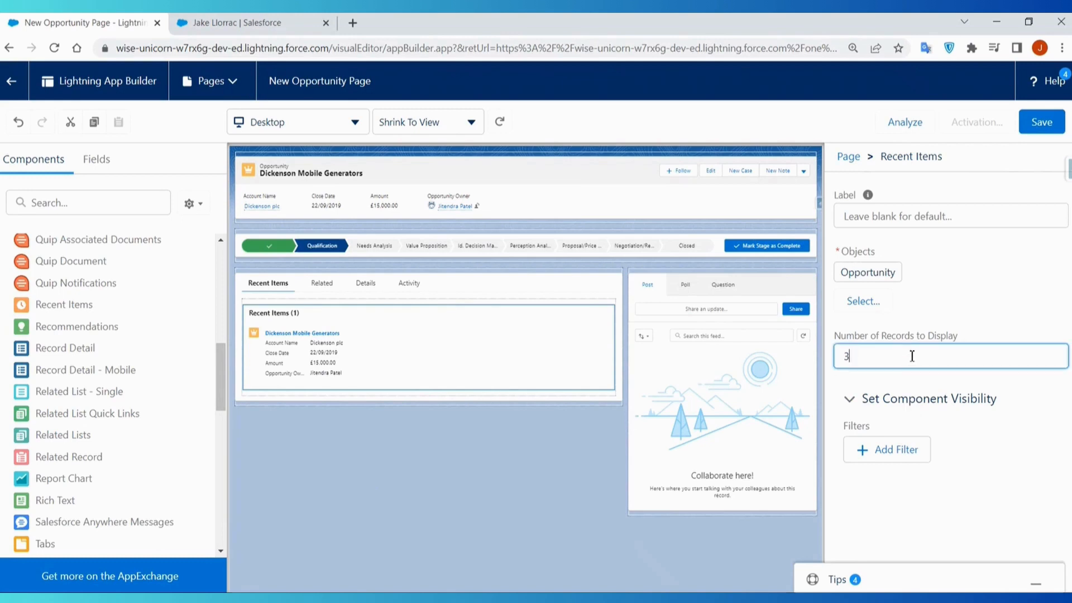
- Examine the Related tab's content and browse the available standard and custom managed components
{"action": "left_click", "coordinate": [325, 287]}
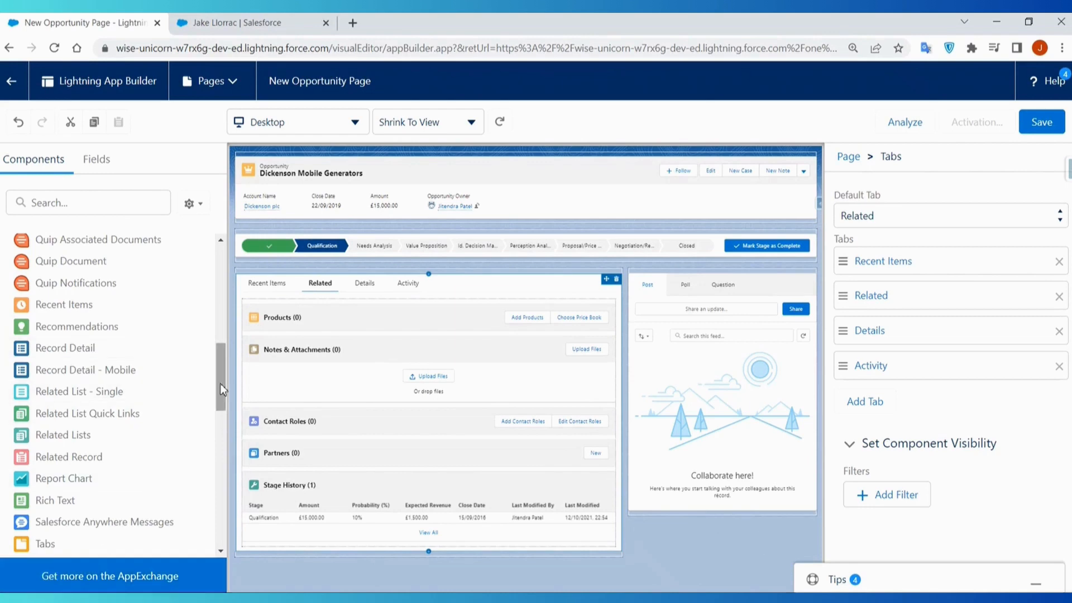
{"action": "left_click_drag", "start_coordinate": [222, 383], "coordinate": [205, 257]}
{"action": "scroll", "coordinate": [78, 472], "scroll_direction": "down", "scroll_amount": 8}
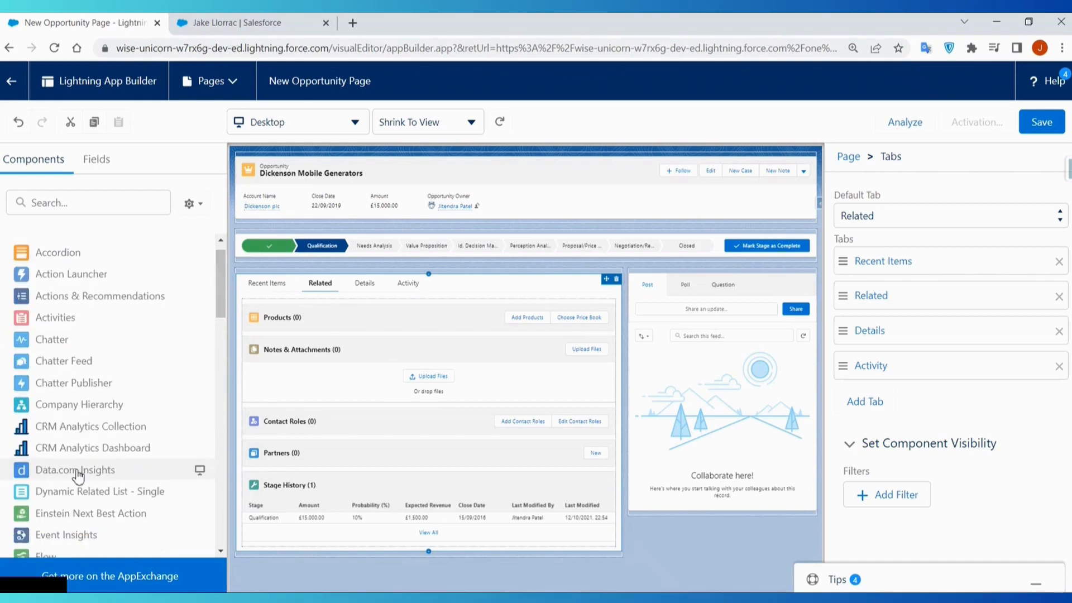
{"action": "scroll", "coordinate": [80, 472], "scroll_direction": "down", "scroll_amount": 2}
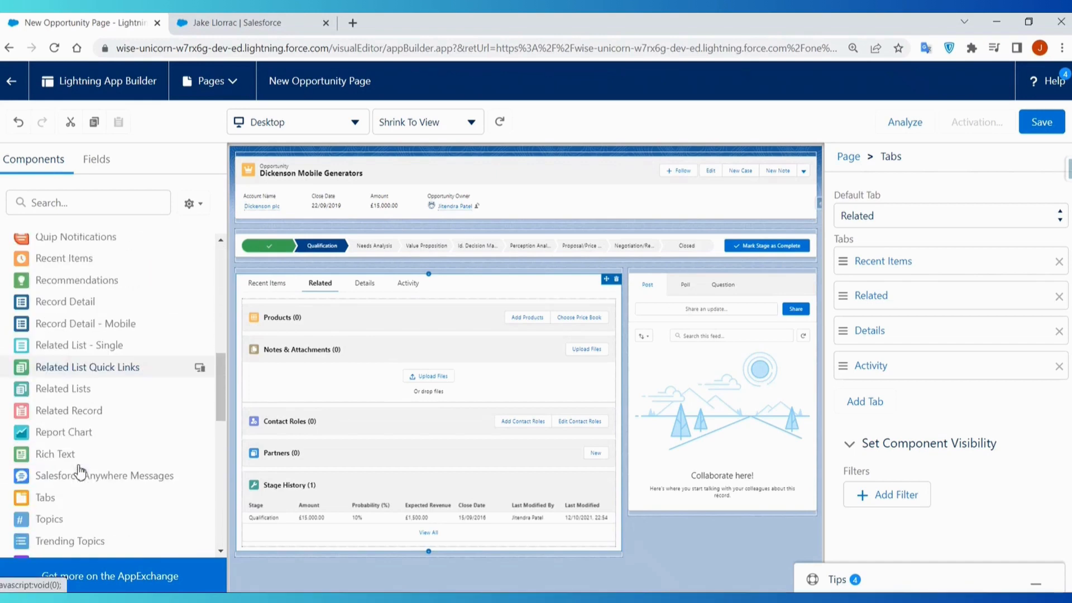
{"action": "scroll", "coordinate": [79, 472], "scroll_direction": "down", "scroll_amount": 10}
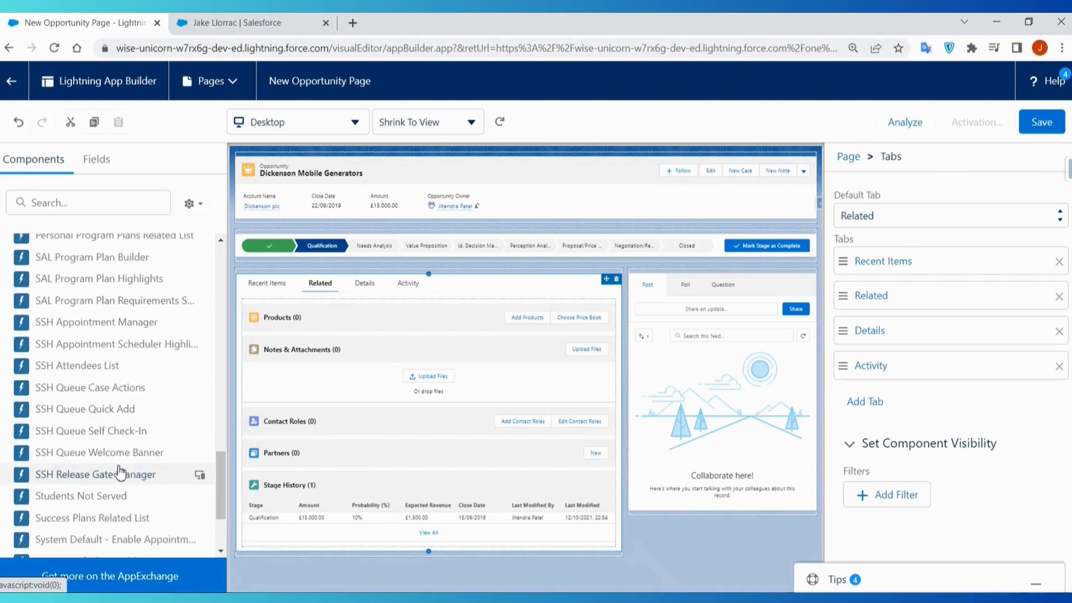
{"action": "scroll", "coordinate": [106, 424], "scroll_direction": "up", "scroll_amount": 2}
{"action": "scroll", "coordinate": [108, 428], "scroll_direction": "up", "scroll_amount": 1}
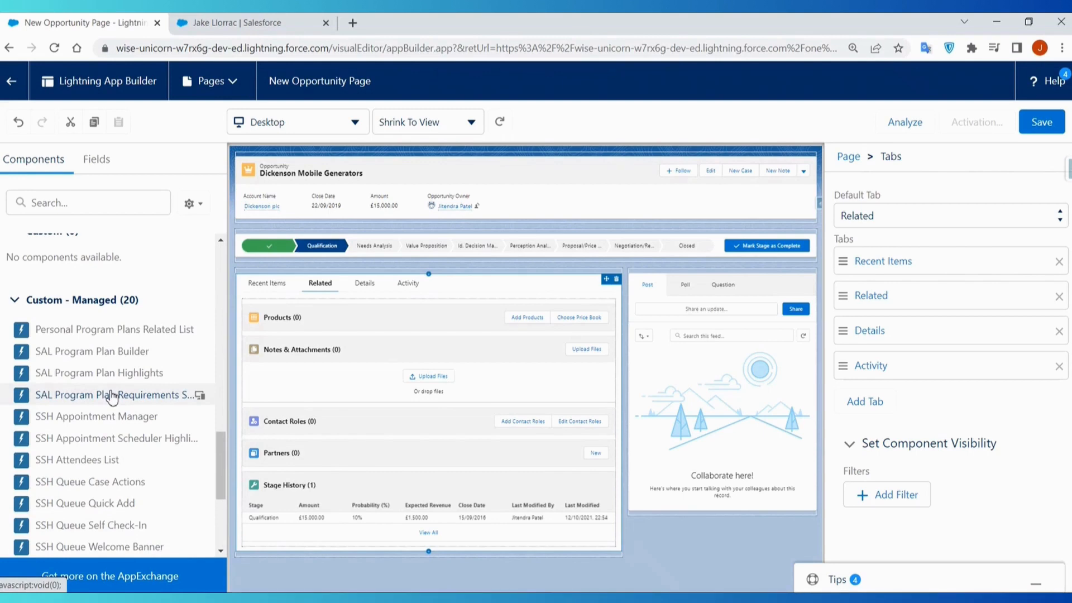
{"action": "scroll", "coordinate": [126, 461], "scroll_direction": "up", "scroll_amount": 15}
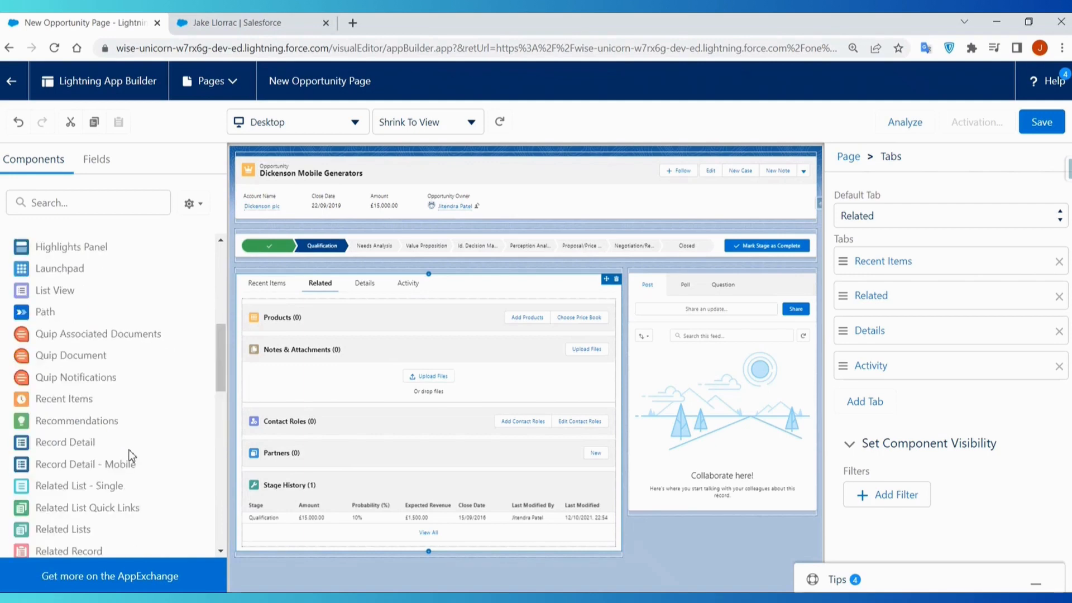
{"action": "scroll", "coordinate": [130, 453], "scroll_direction": "up", "scroll_amount": 3}
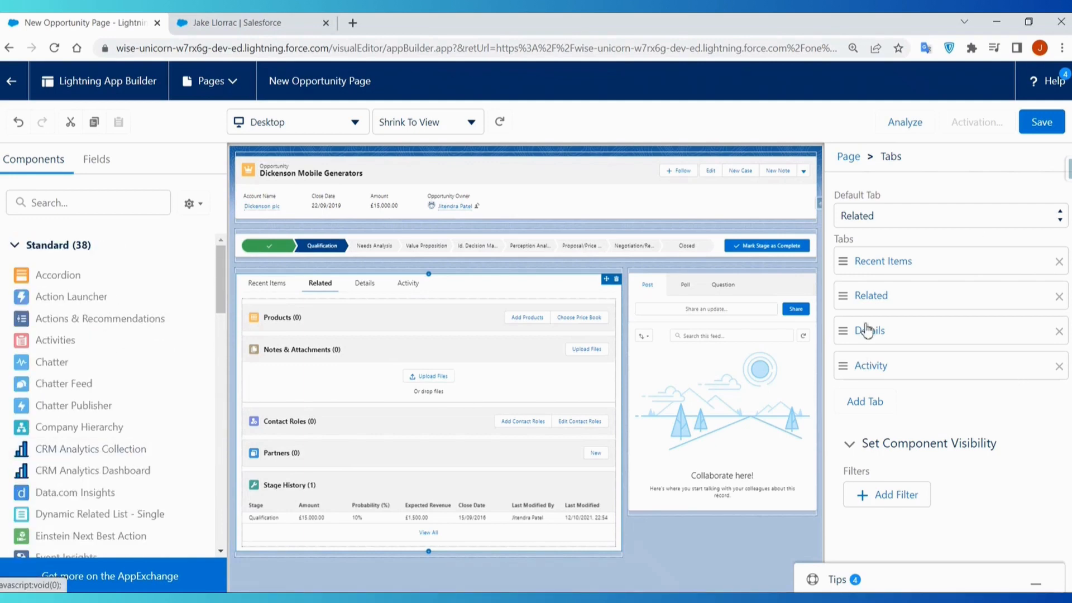
- Save the New Opportunity Page, start its activation and review the org default, app default, and app, record type and profile assignment levels
{"action": "left_click", "coordinate": [1041, 127]}
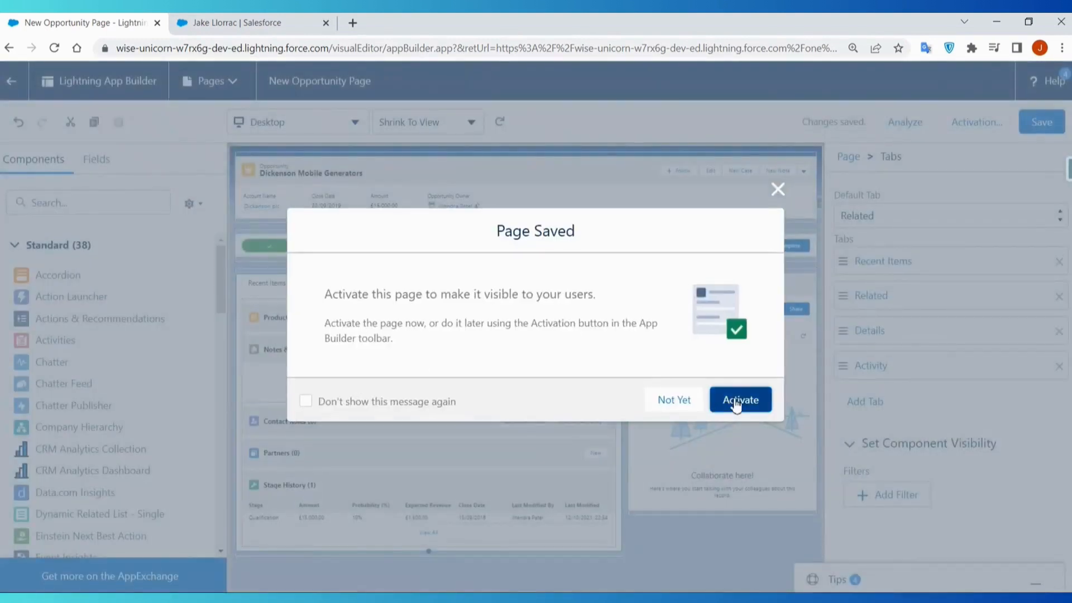
{"action": "left_click", "coordinate": [728, 401]}
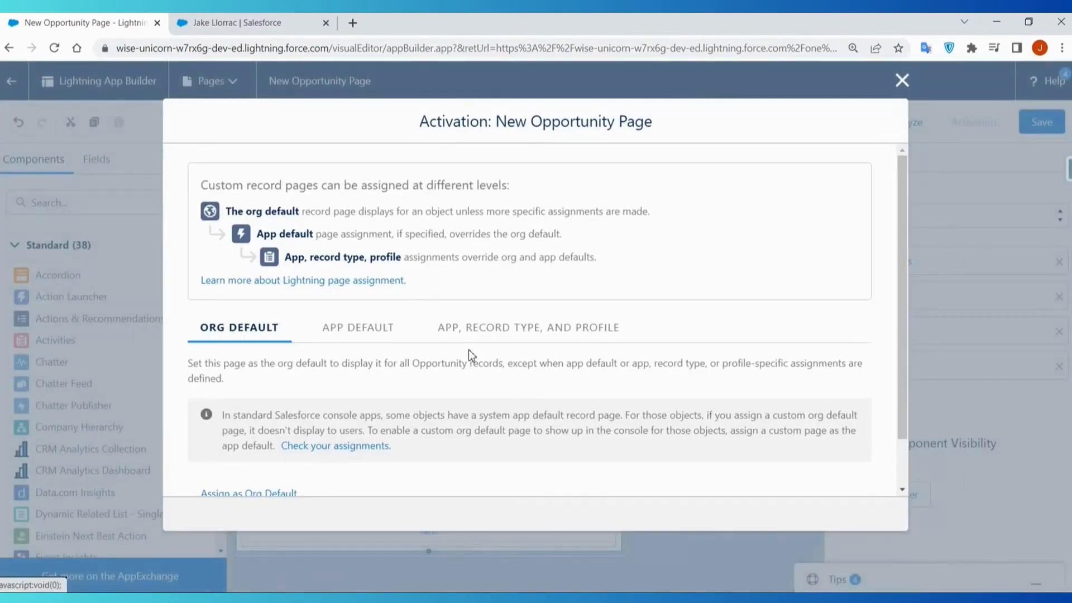
{"action": "left_click", "coordinate": [358, 340]}
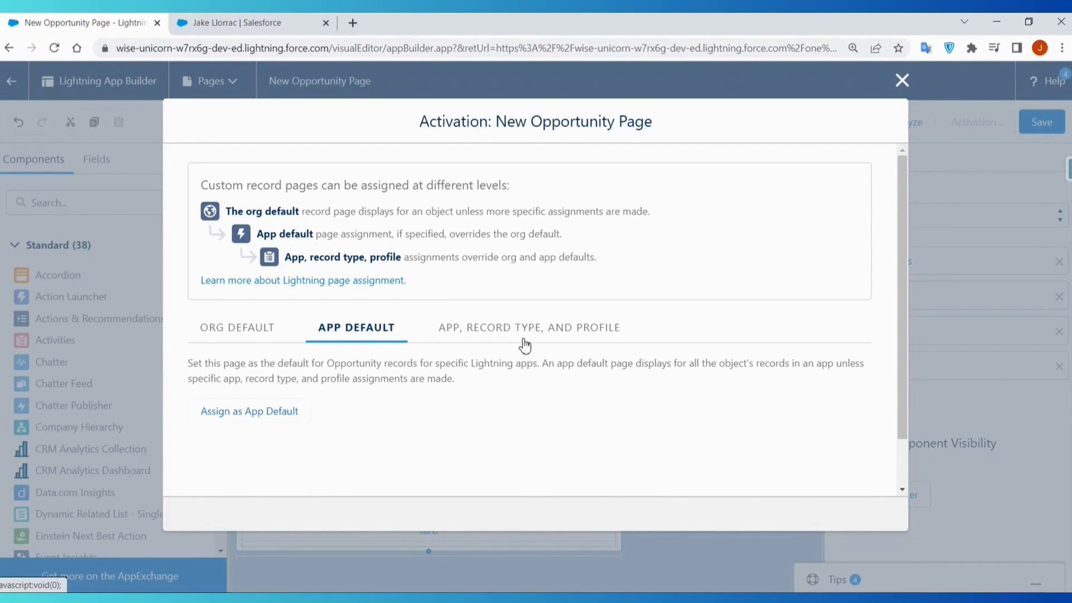
{"action": "left_click", "coordinate": [284, 332]}
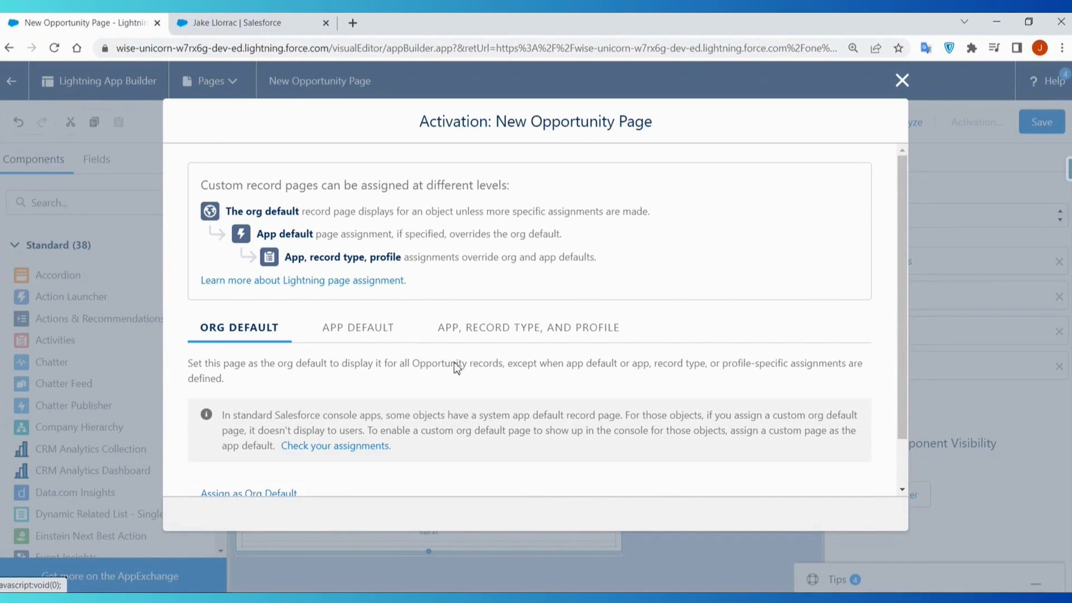
{"action": "left_click", "coordinate": [471, 335]}
- Assign the page as the app default for the Fund Raising app on desktop and phone, and save the assignment
{"action": "left_click", "coordinate": [356, 329]}
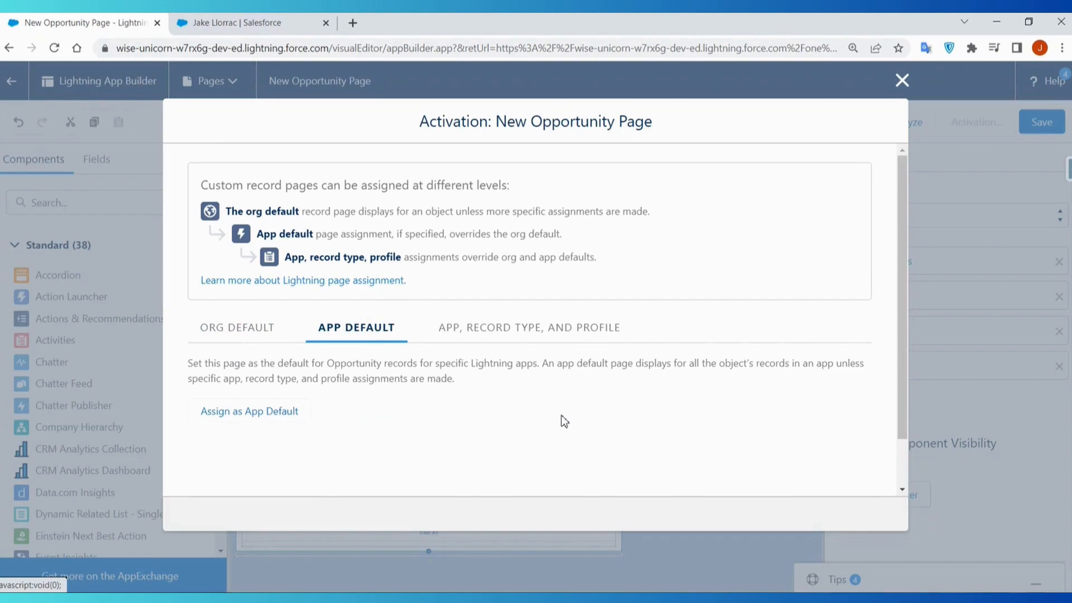
{"action": "left_click", "coordinate": [279, 414]}
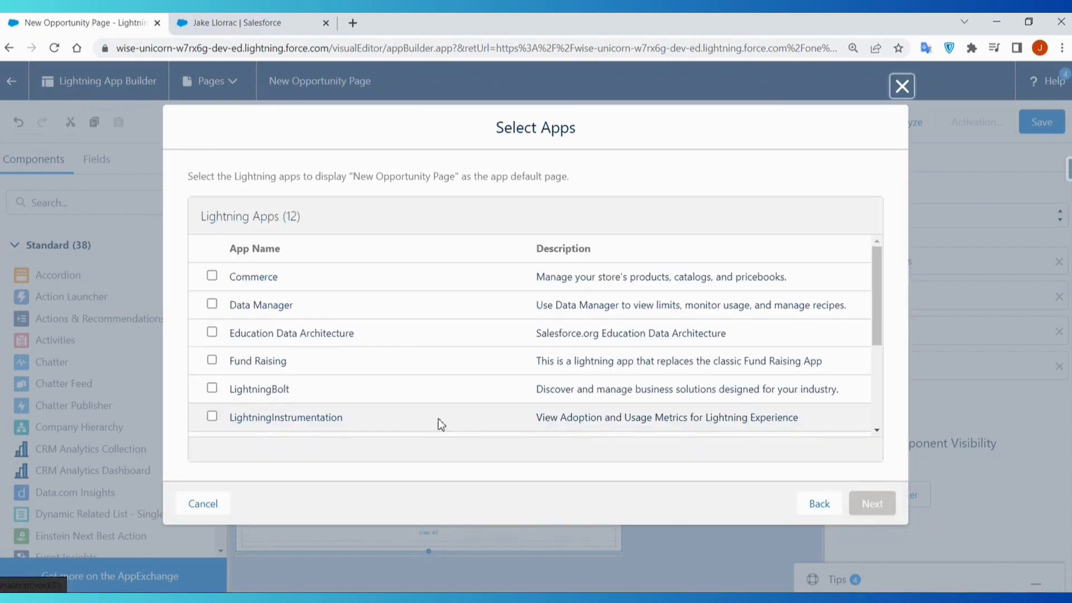
{"action": "left_click", "coordinate": [211, 360]}
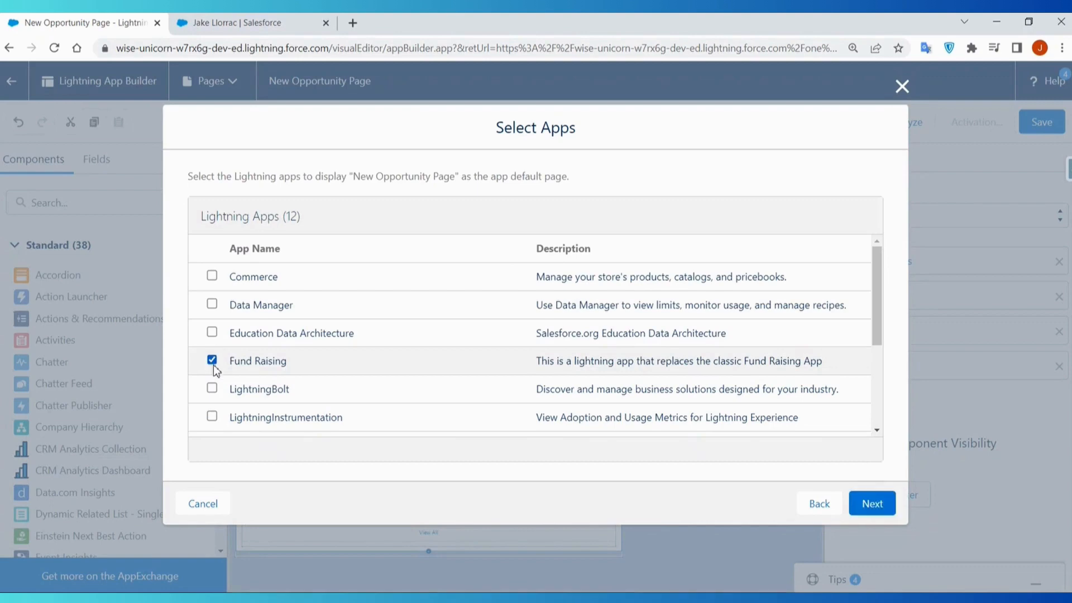
{"action": "left_click", "coordinate": [872, 498]}
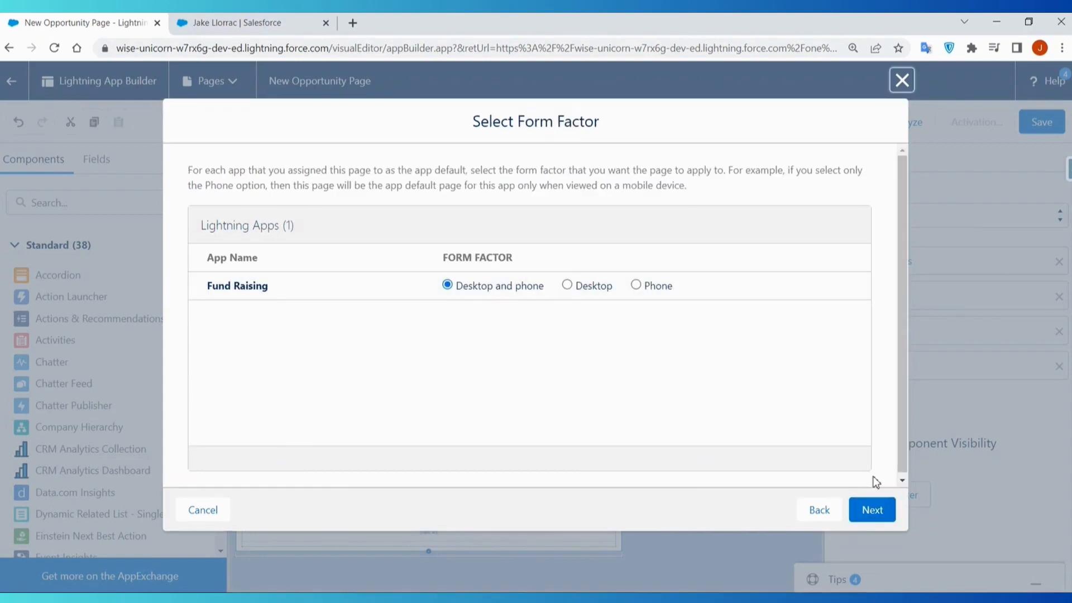
{"action": "left_click", "coordinate": [880, 511]}
{"action": "left_click", "coordinate": [878, 510]}
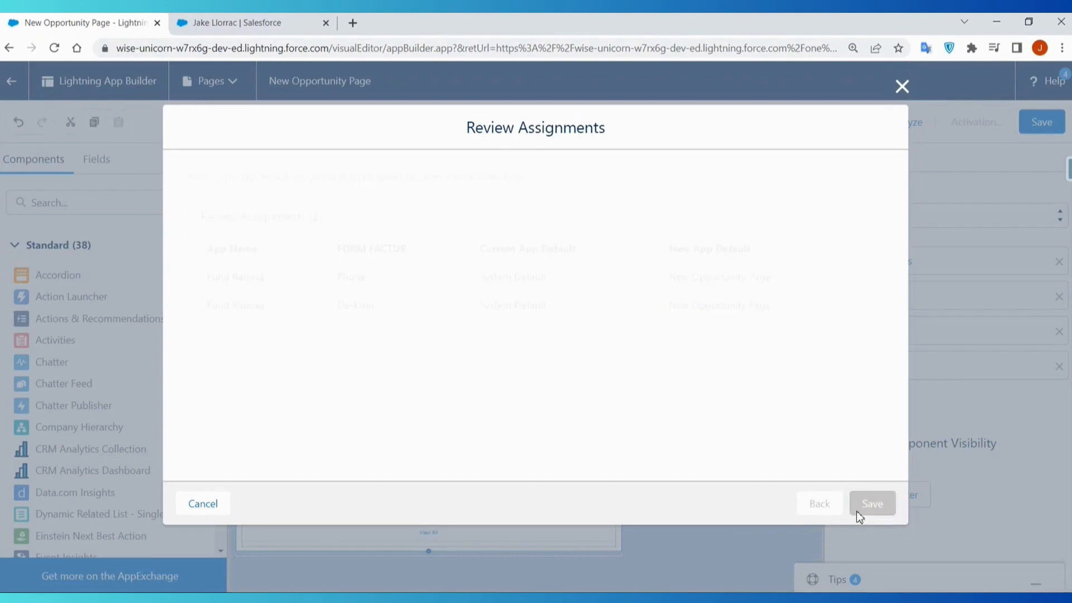
{"action": "left_click", "coordinate": [977, 127]}
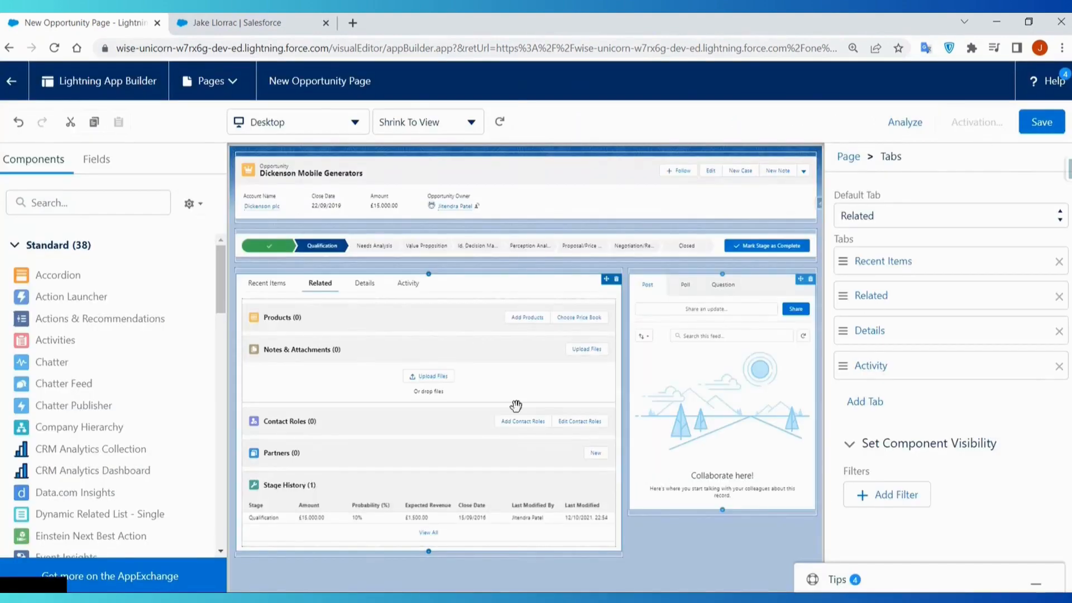
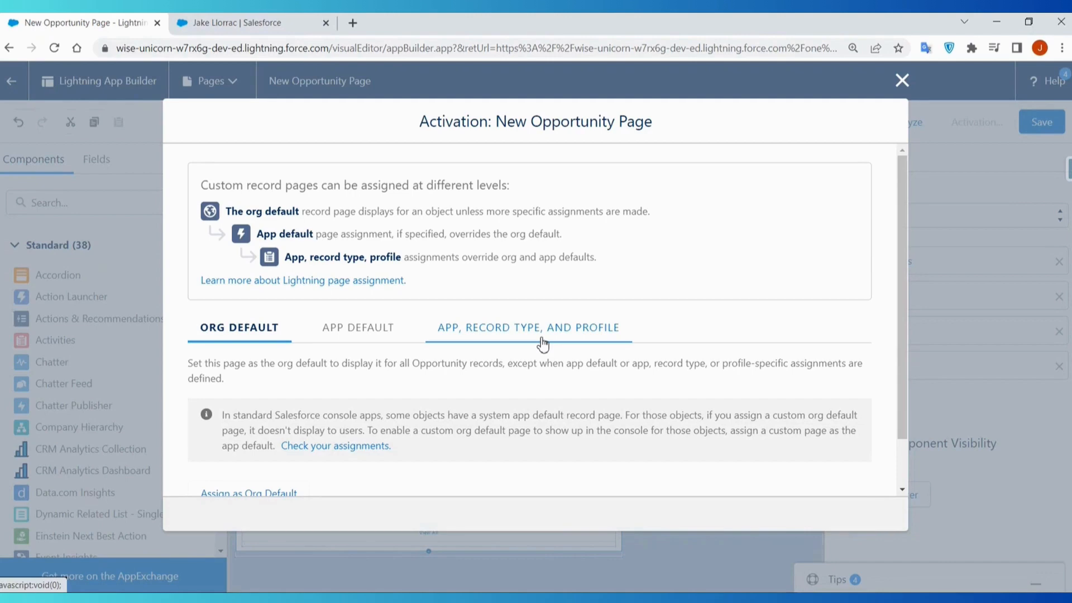
- Check the New Opportunity Page's app default assignment, then save the page and return to Setup
{"action": "left_click", "coordinate": [357, 332]}
{"action": "scroll", "coordinate": [548, 387], "scroll_direction": "down", "scroll_amount": 3}
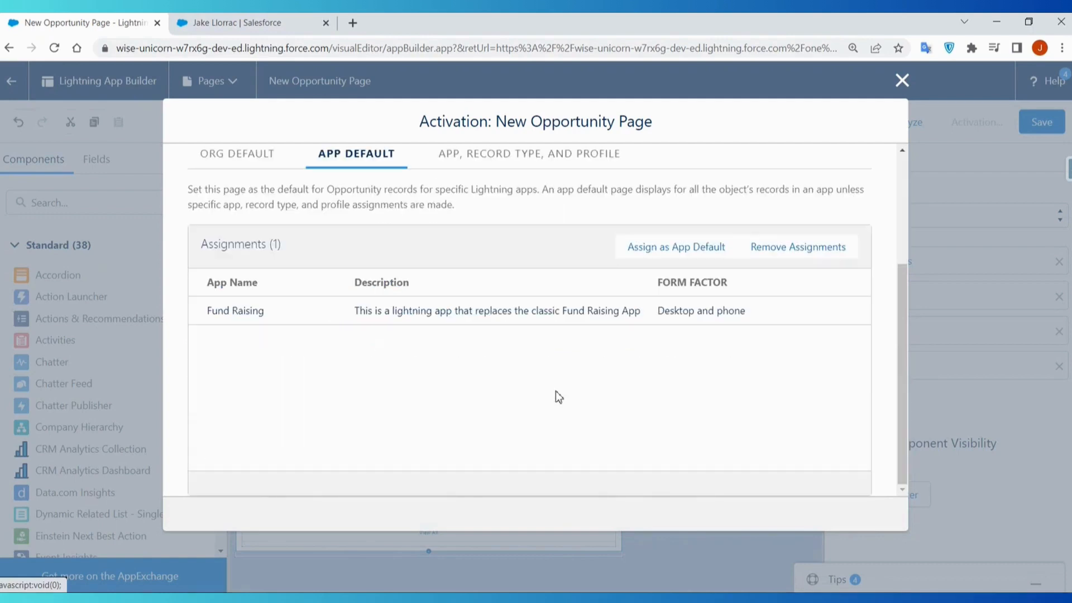
{"action": "left_click", "coordinate": [902, 83]}
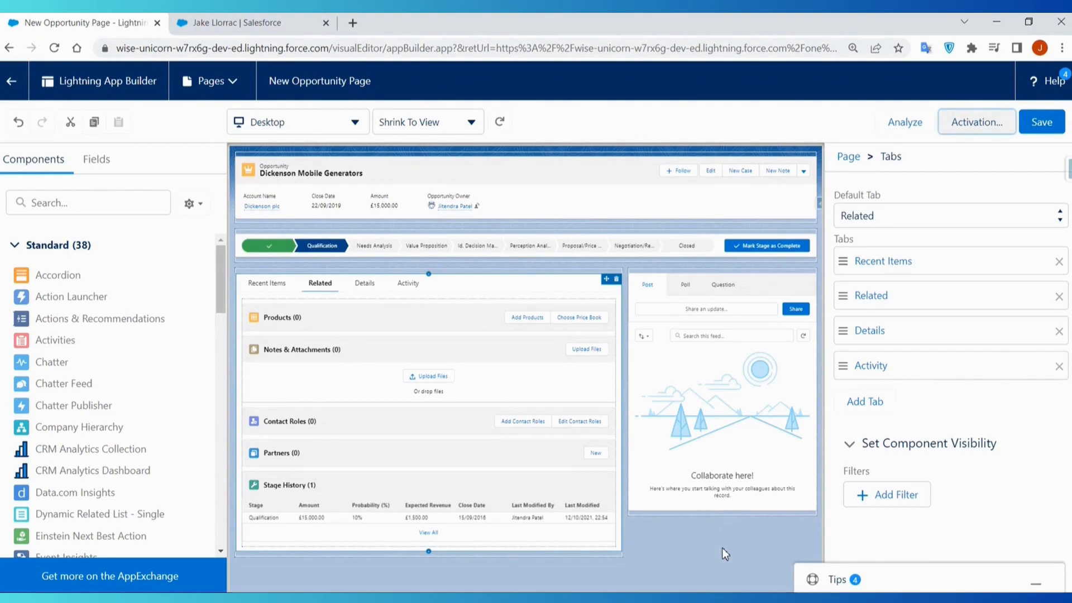
{"action": "left_click", "coordinate": [1041, 123]}
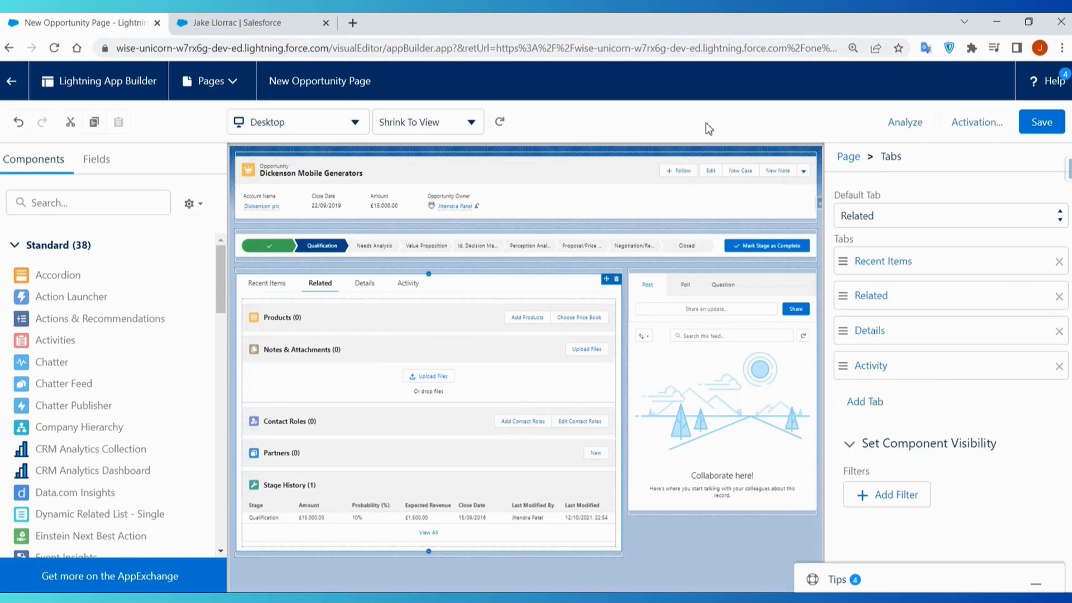
{"action": "left_click", "coordinate": [1041, 121]}
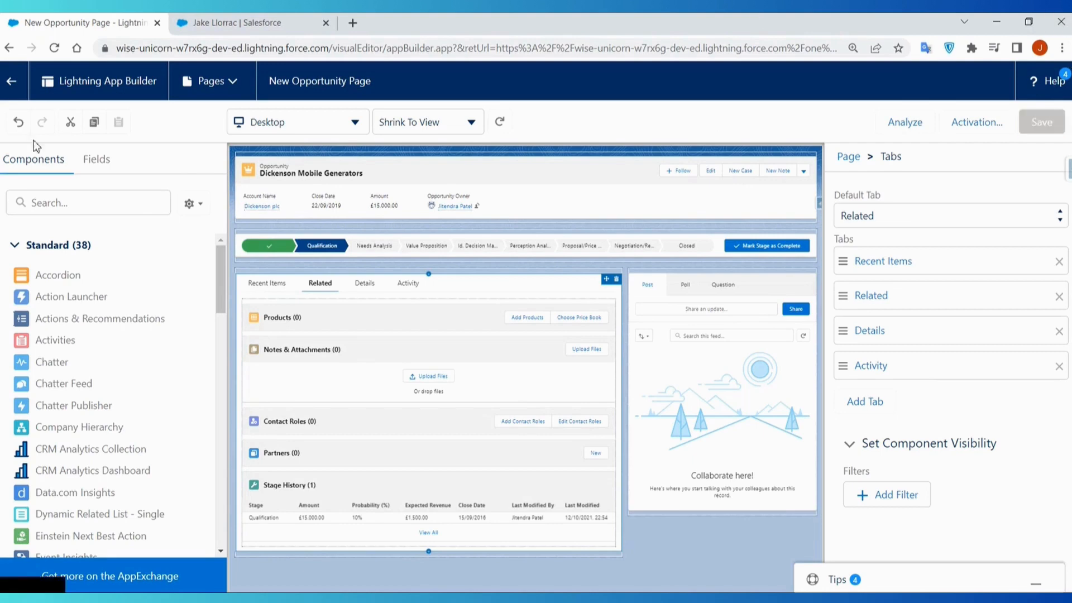
{"action": "left_click", "coordinate": [11, 81]}
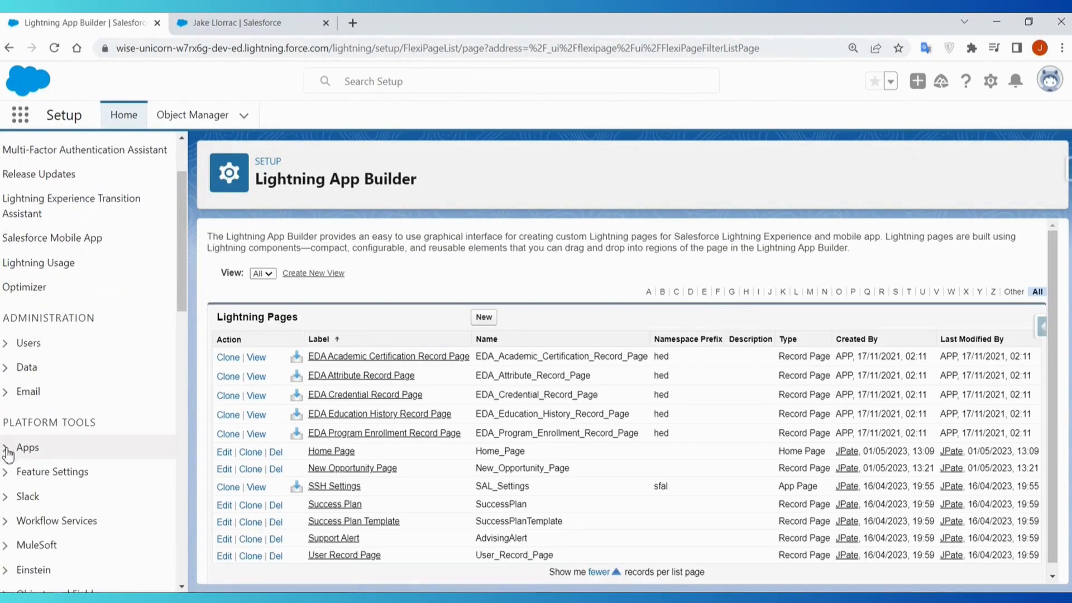
- Find the Fund Raising Lightning app in App Manager and open it for editing
{"action": "left_click", "coordinate": [8, 452]}
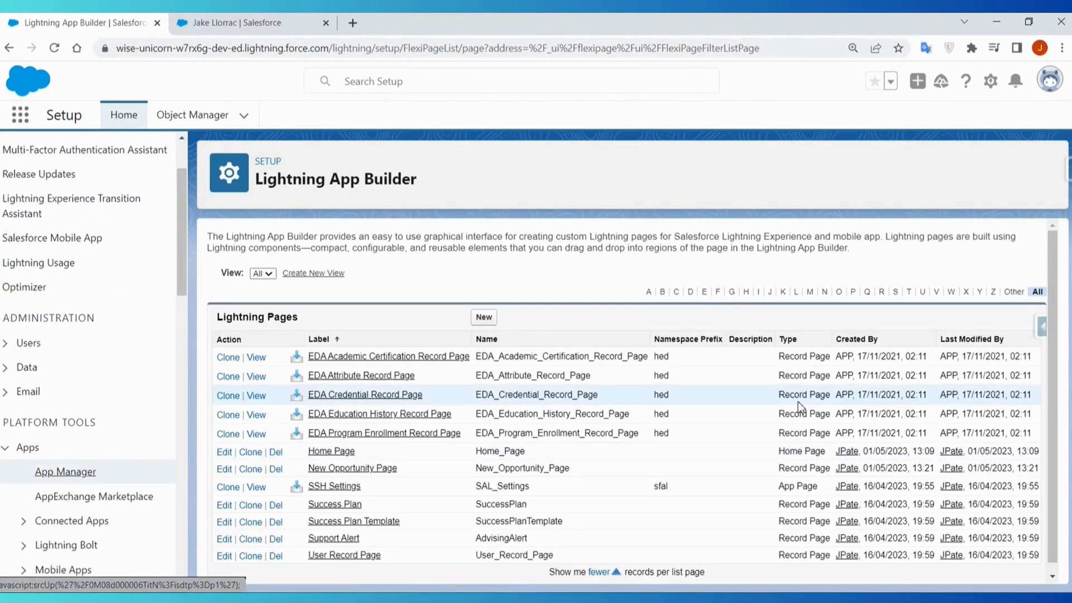
{"action": "scroll", "coordinate": [775, 383], "scroll_direction": "down", "scroll_amount": 3}
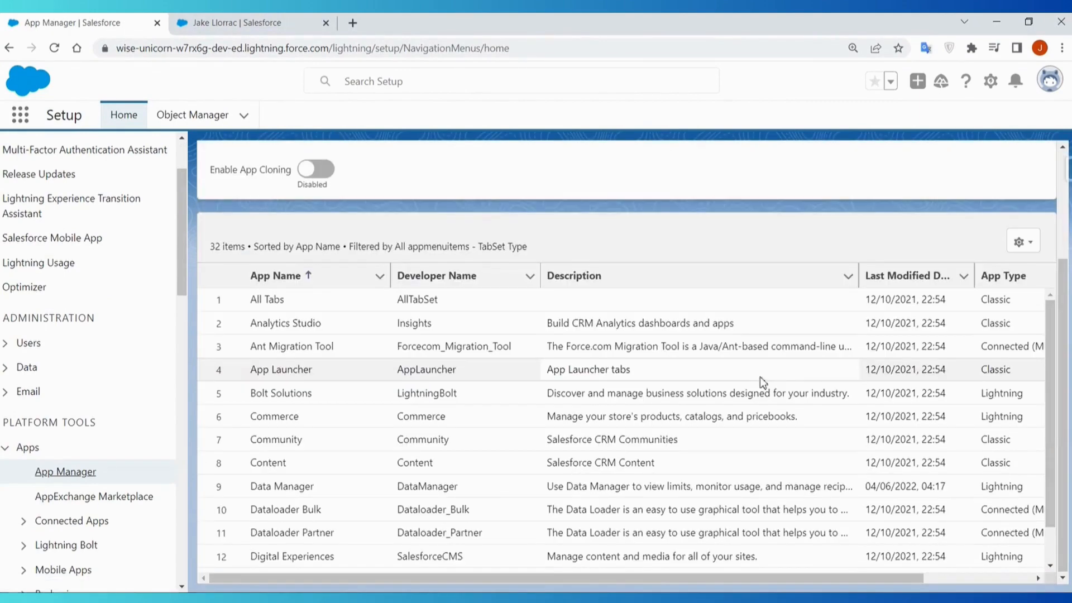
{"action": "scroll", "coordinate": [469, 483], "scroll_direction": "down", "scroll_amount": 3}
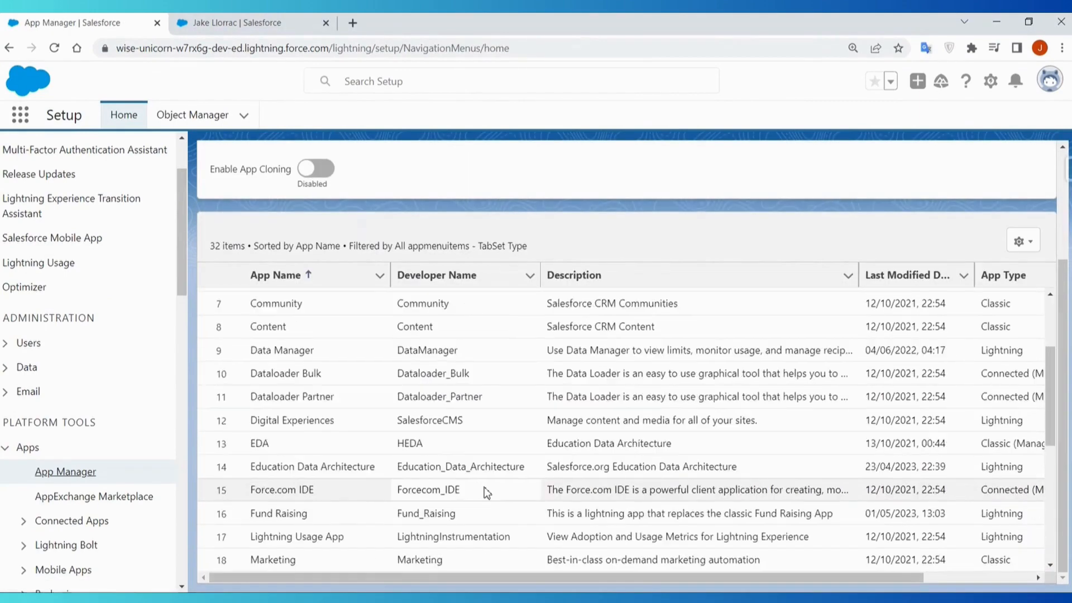
{"action": "scroll", "coordinate": [484, 490], "scroll_direction": "down", "scroll_amount": 2}
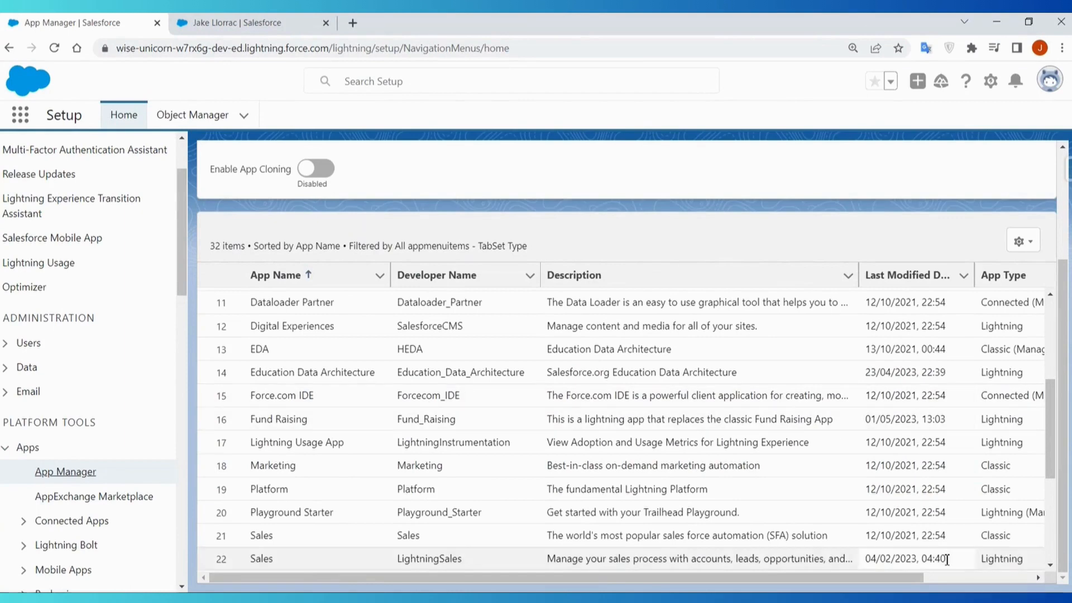
{"action": "left_click_drag", "start_coordinate": [918, 578], "coordinate": [1044, 575]}
{"action": "left_click", "coordinate": [1017, 420]}
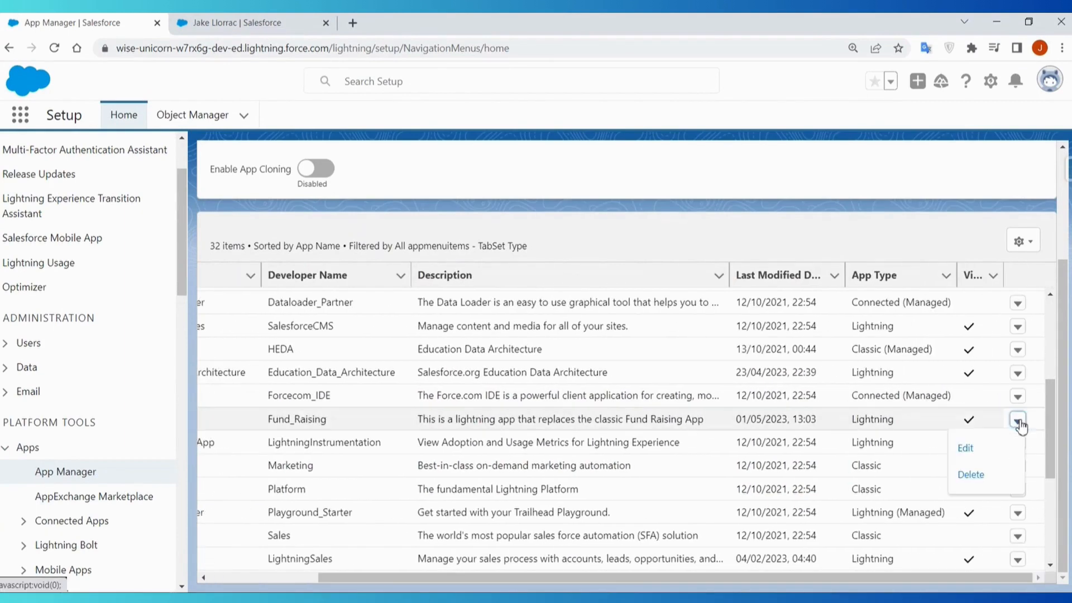
{"action": "left_click", "coordinate": [972, 447]}
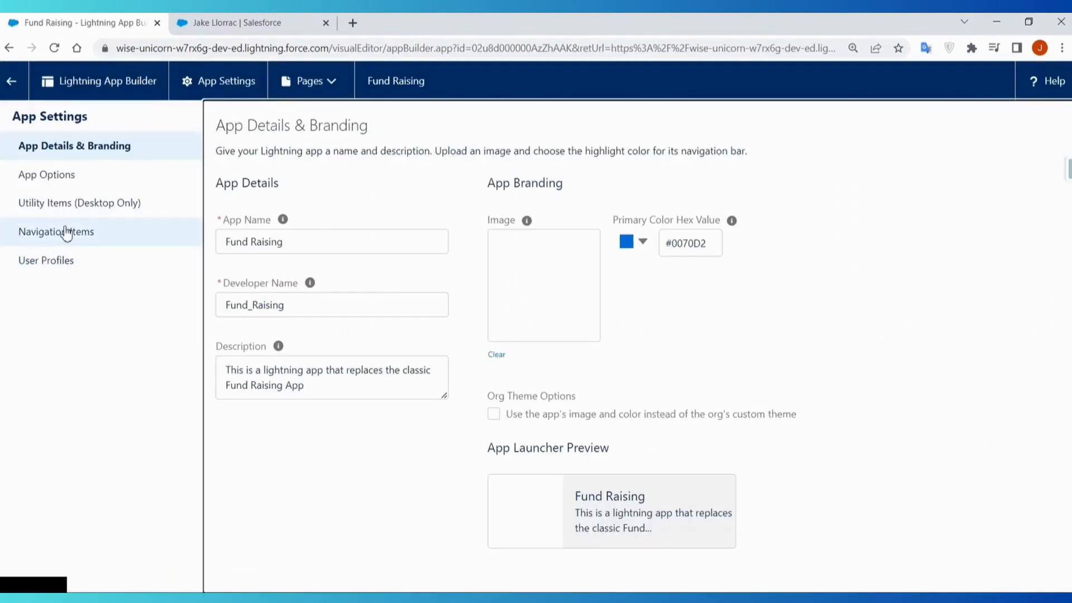
- Add the standard Home item with the pink house icon to the Fund Raising app's navigation items
{"action": "left_click", "coordinate": [66, 233]}
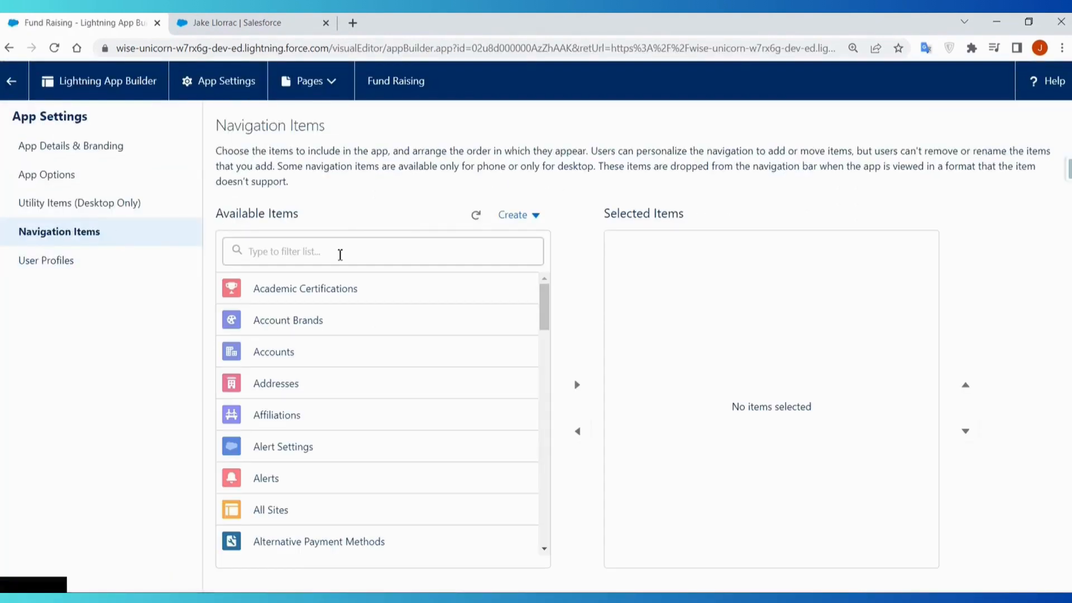
{"action": "left_click", "coordinate": [340, 255]}
{"action": "type", "text": "hom"}
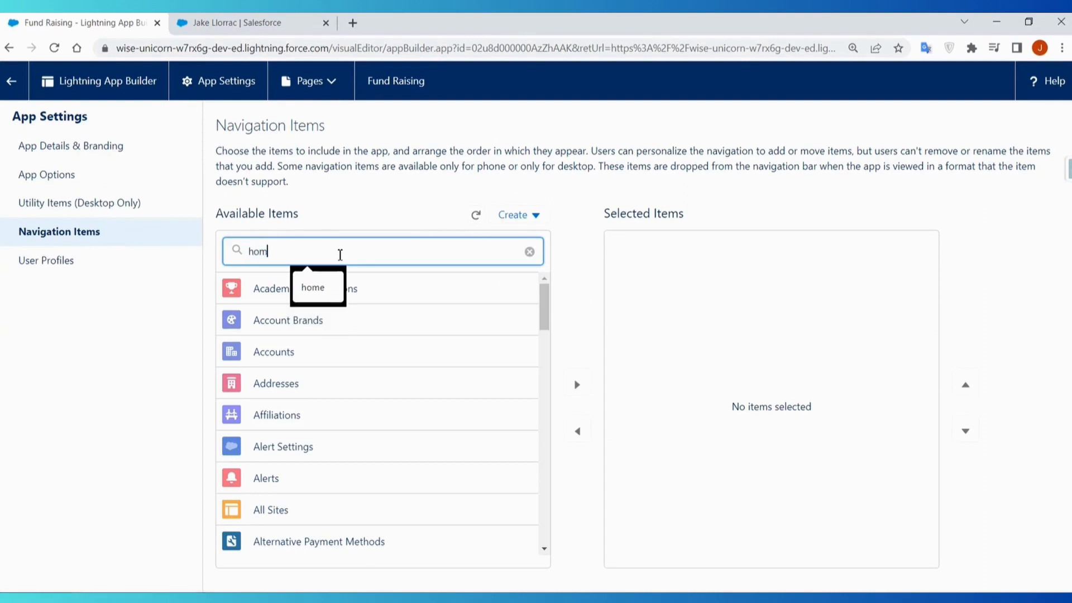
{"action": "left_click", "coordinate": [299, 358]}
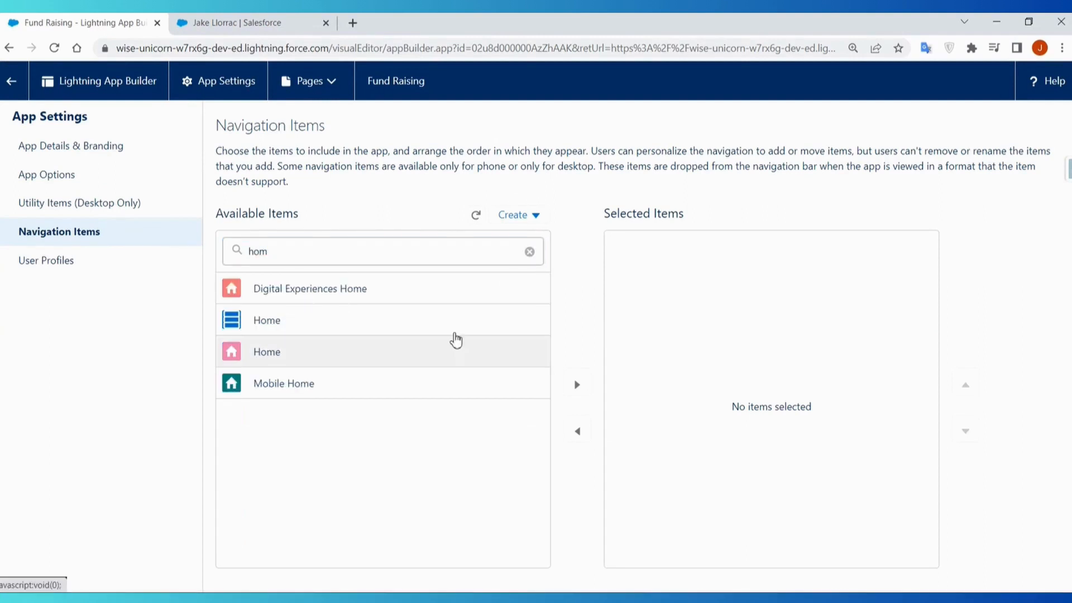
{"action": "left_click", "coordinate": [576, 385]}
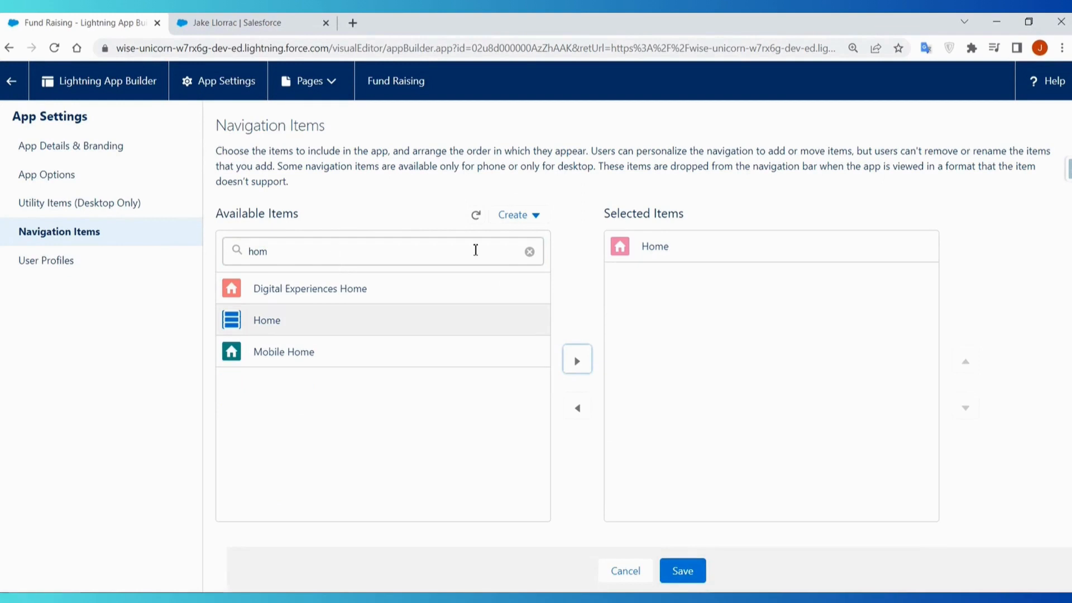
- Add Opportunities to the app's selected navigation items below Home
{"action": "left_click", "coordinate": [529, 251]}
{"action": "left_click", "coordinate": [417, 252]}
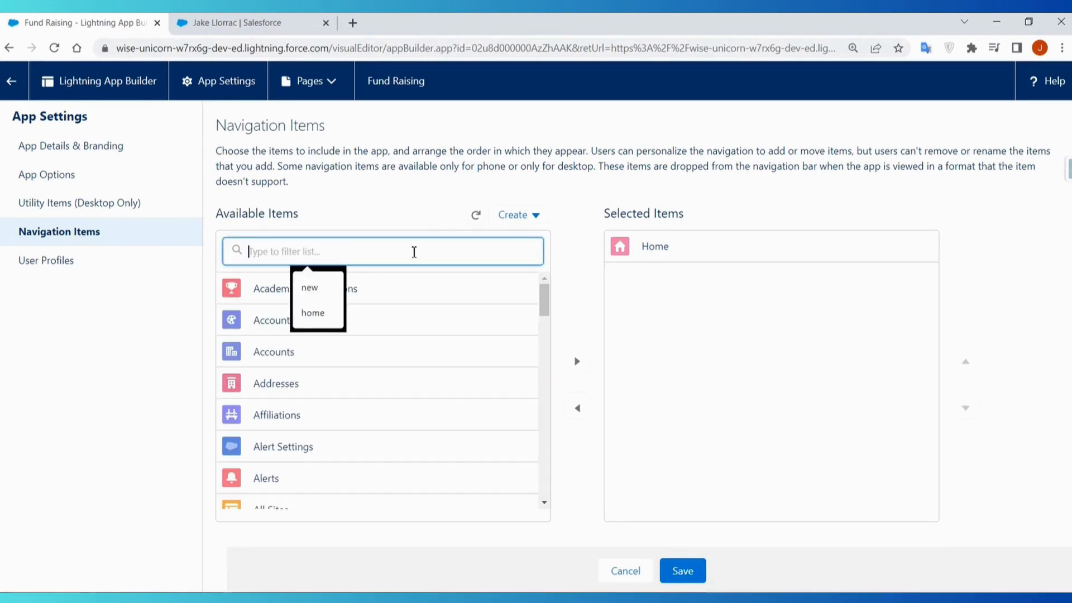
{"action": "type", "text": "opp"}
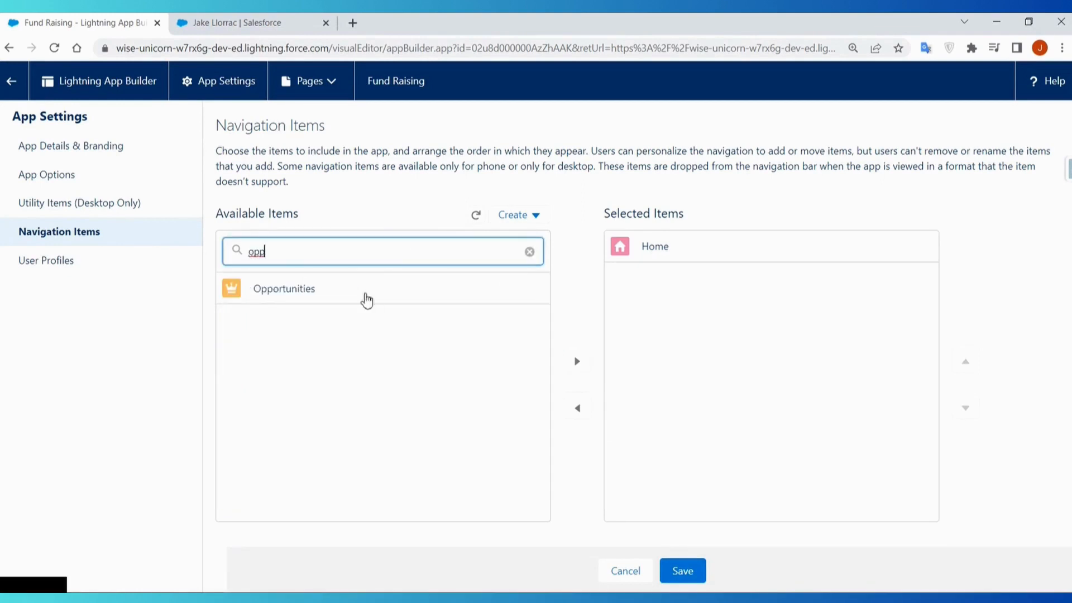
{"action": "left_click", "coordinate": [369, 295]}
{"action": "left_click", "coordinate": [577, 361]}
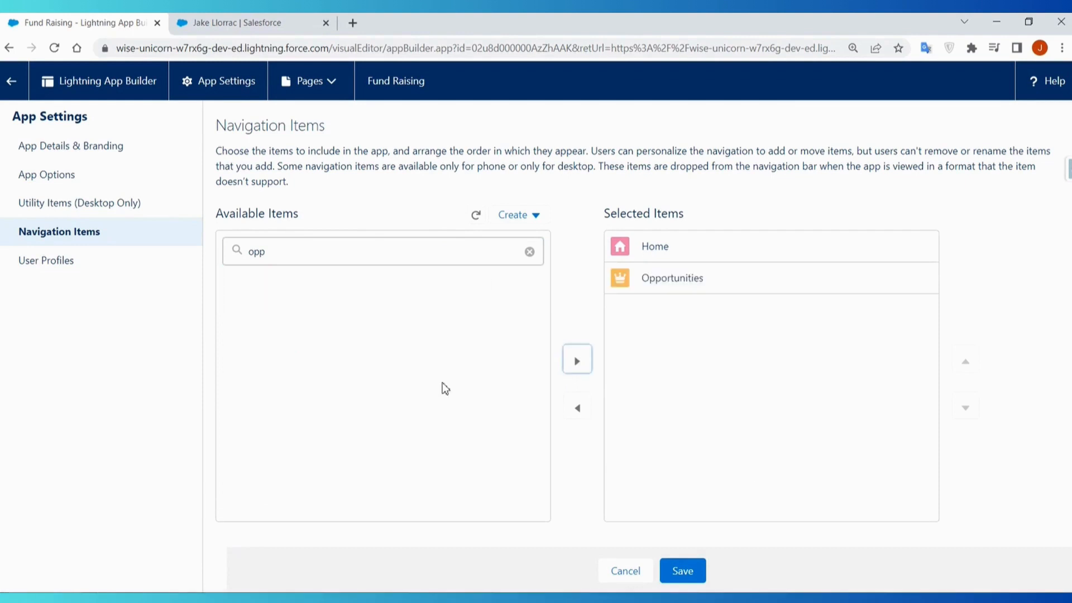
- Save the navigation items, check the user profiles selected for the app, and return to Setup
{"action": "left_click", "coordinate": [529, 251]}
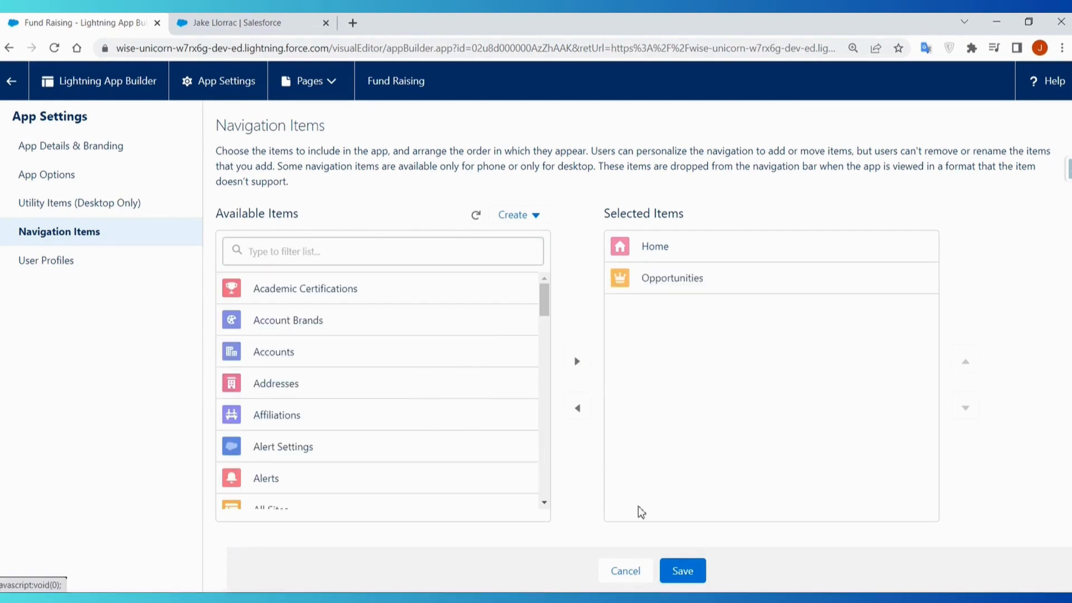
{"action": "left_click", "coordinate": [675, 572]}
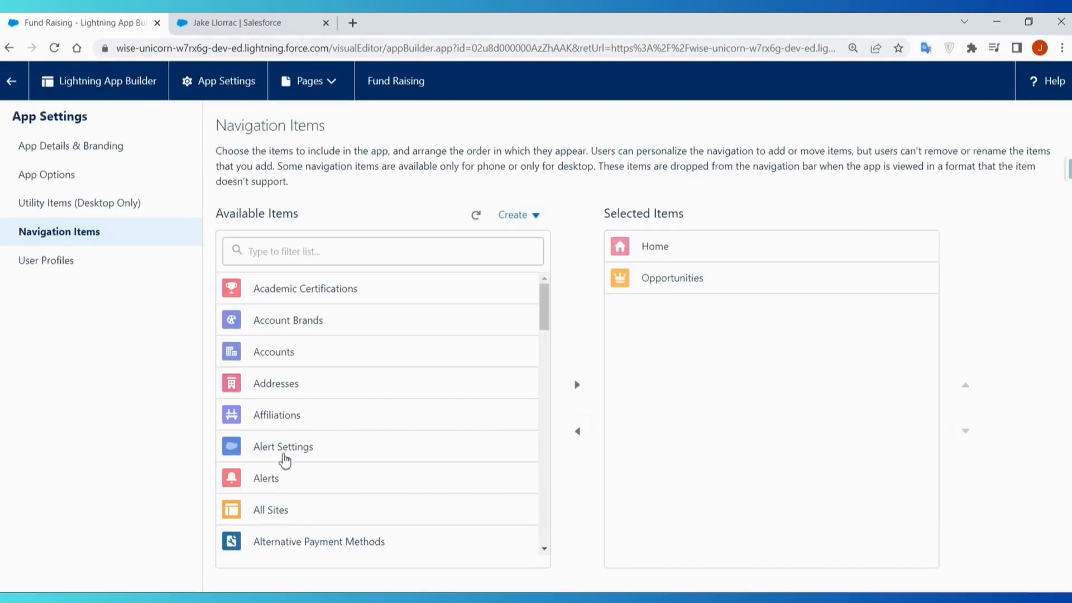
{"action": "left_click", "coordinate": [48, 262]}
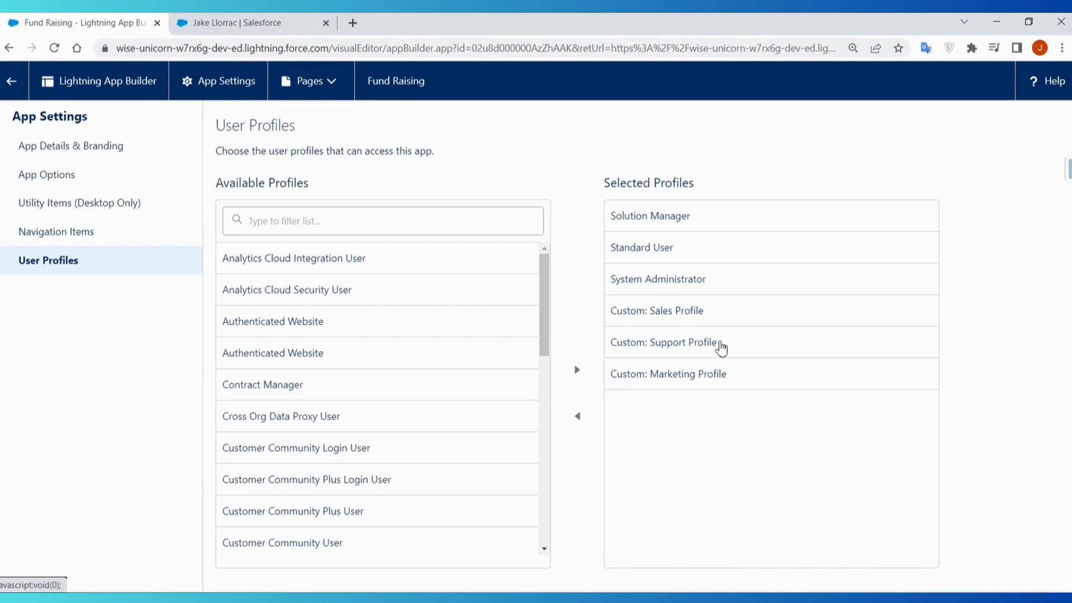
{"action": "left_click", "coordinate": [11, 84]}
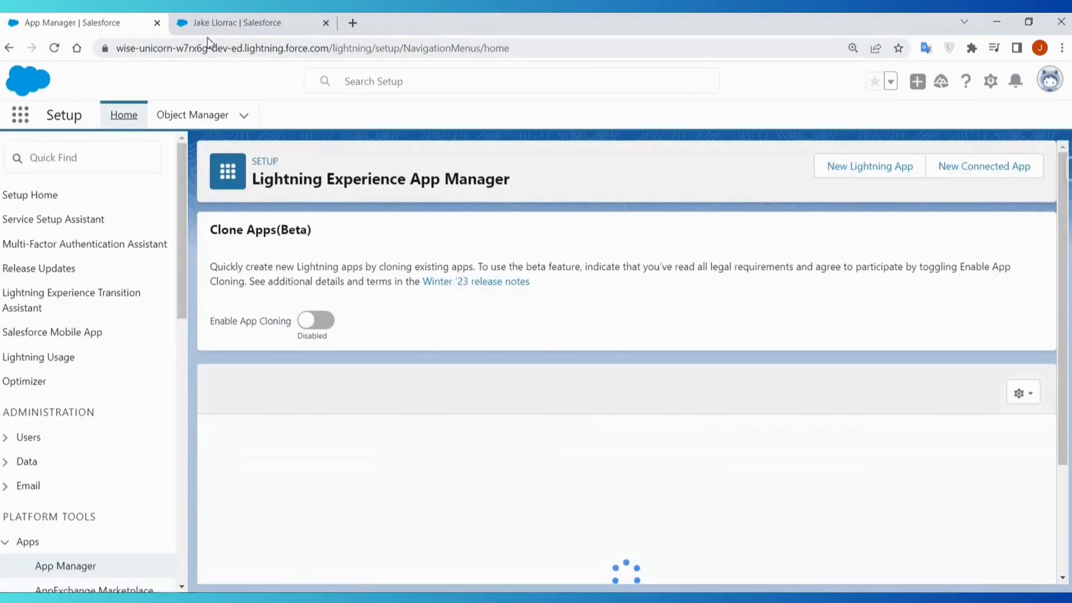
- Reload the contact record in the other browser tab and open the Fund Raising app from the App Launcher
{"action": "left_click", "coordinate": [218, 28]}
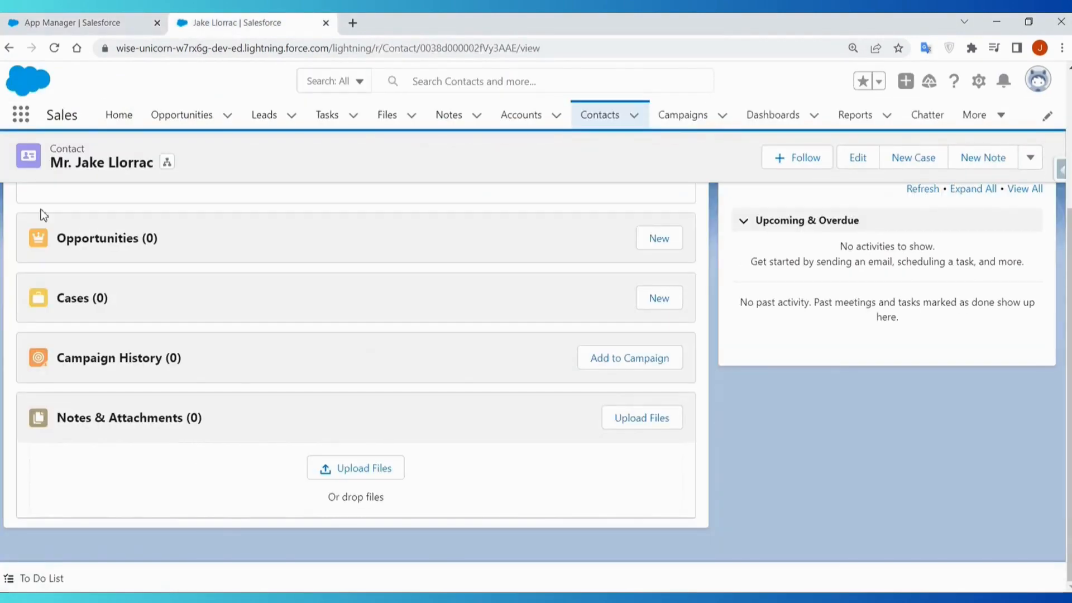
{"action": "left_click", "coordinate": [54, 48]}
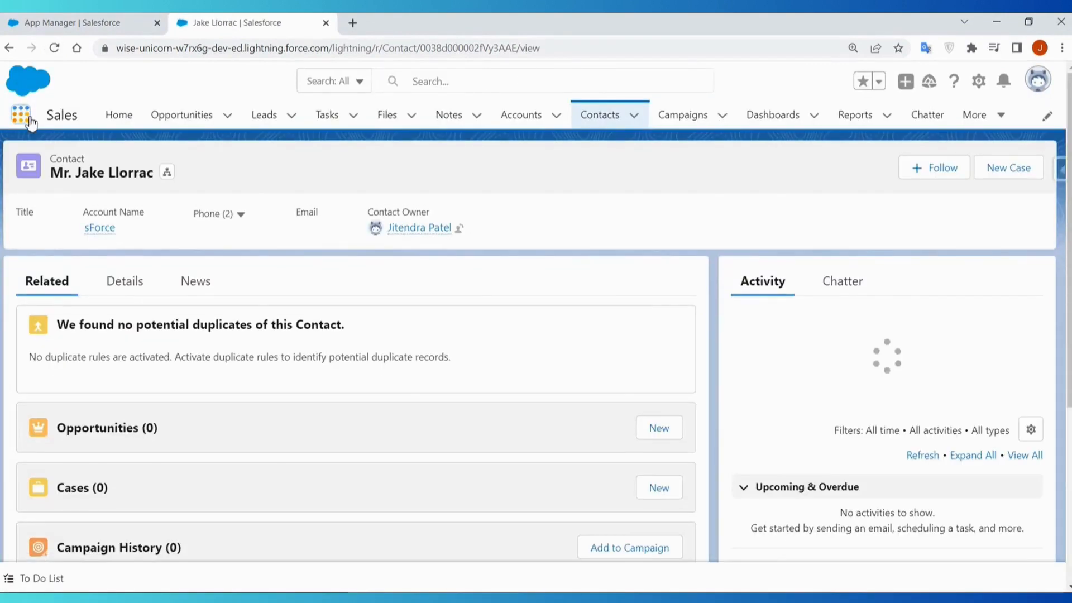
{"action": "left_click", "coordinate": [31, 118]}
{"action": "left_click", "coordinate": [43, 389]}
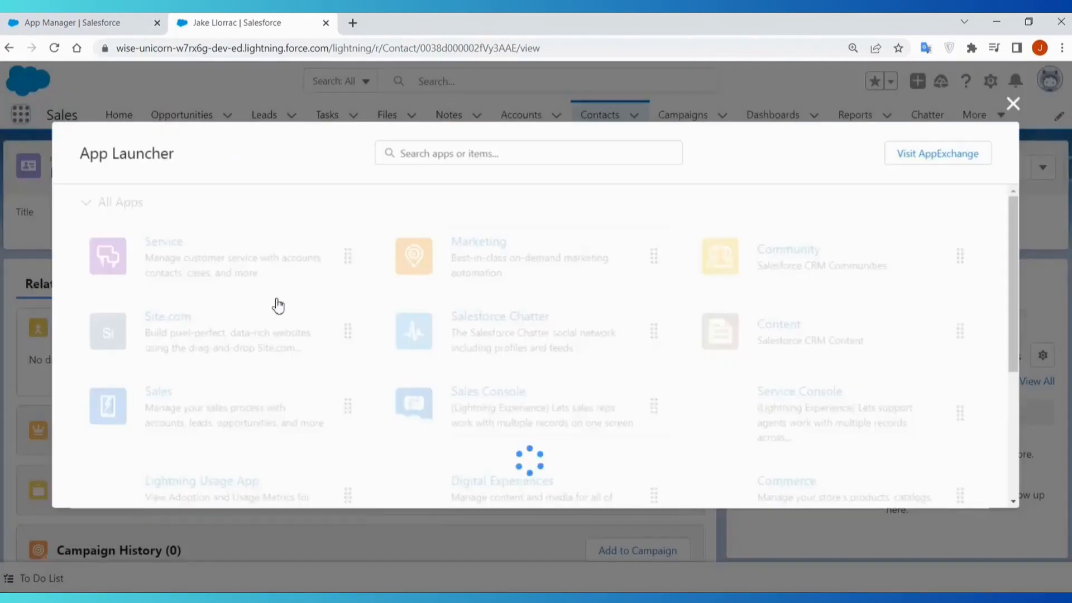
{"action": "scroll", "coordinate": [892, 424], "scroll_direction": "down", "scroll_amount": 5}
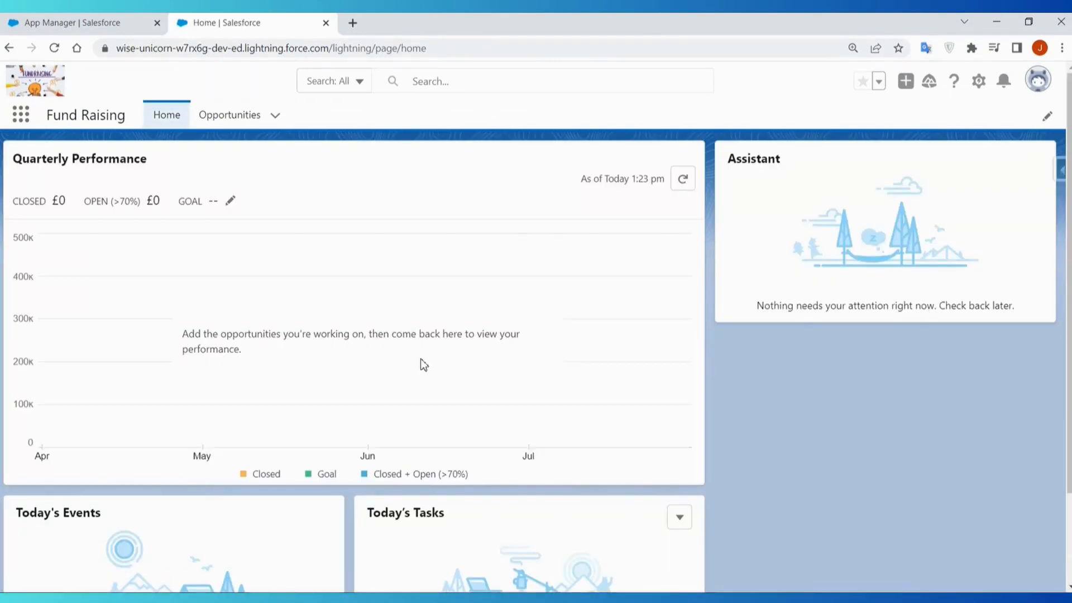
- Examine the Fund Raising app's Opportunities list and the components on its Home page
{"action": "left_click", "coordinate": [222, 123]}
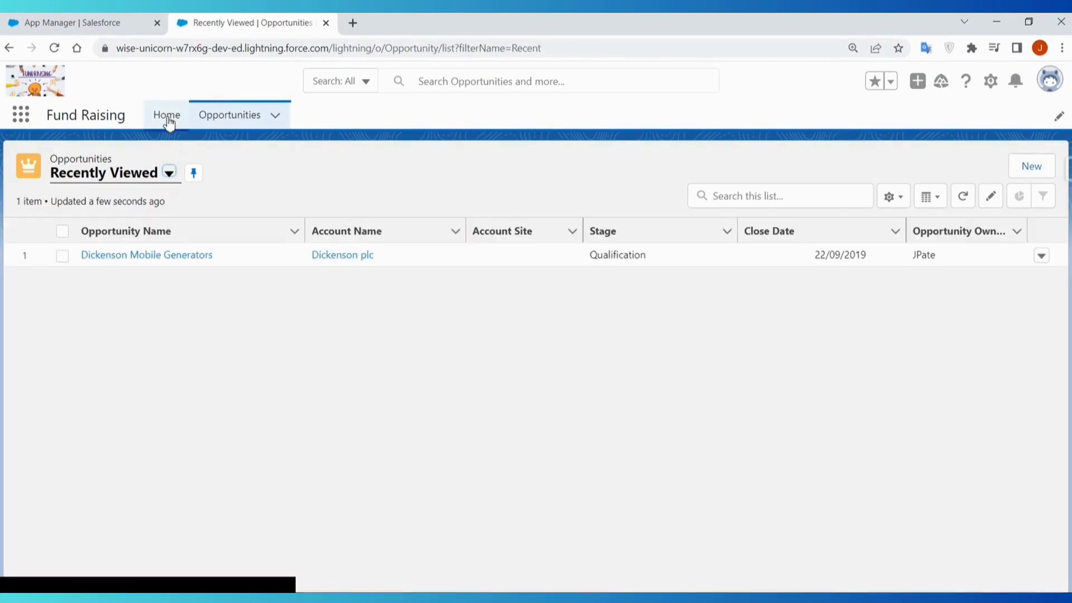
{"action": "left_click", "coordinate": [167, 118]}
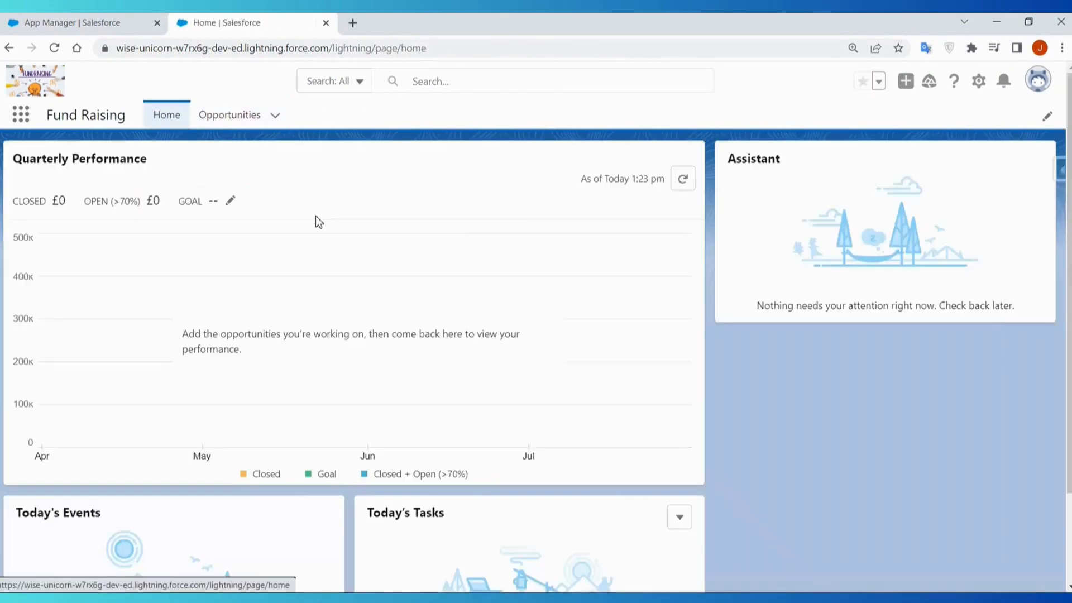
{"action": "scroll", "coordinate": [444, 425], "scroll_direction": "down", "scroll_amount": 2}
{"action": "scroll", "coordinate": [551, 245], "scroll_direction": "up", "scroll_amount": 3}
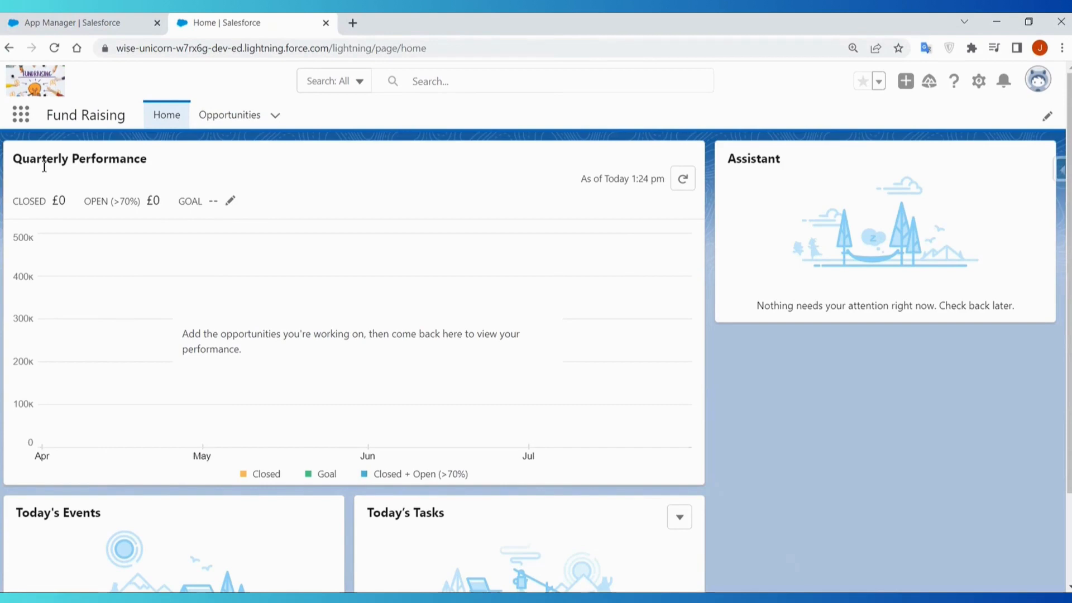
{"action": "left_click_drag", "start_coordinate": [44, 166], "coordinate": [148, 163]}
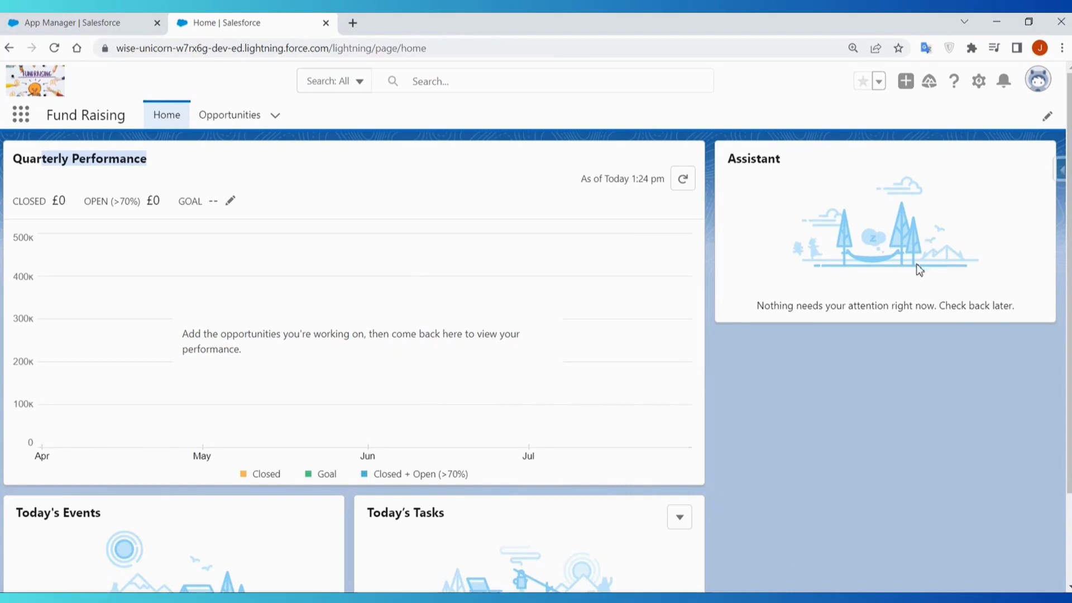
{"action": "scroll", "coordinate": [598, 445], "scroll_direction": "down", "scroll_amount": 2}
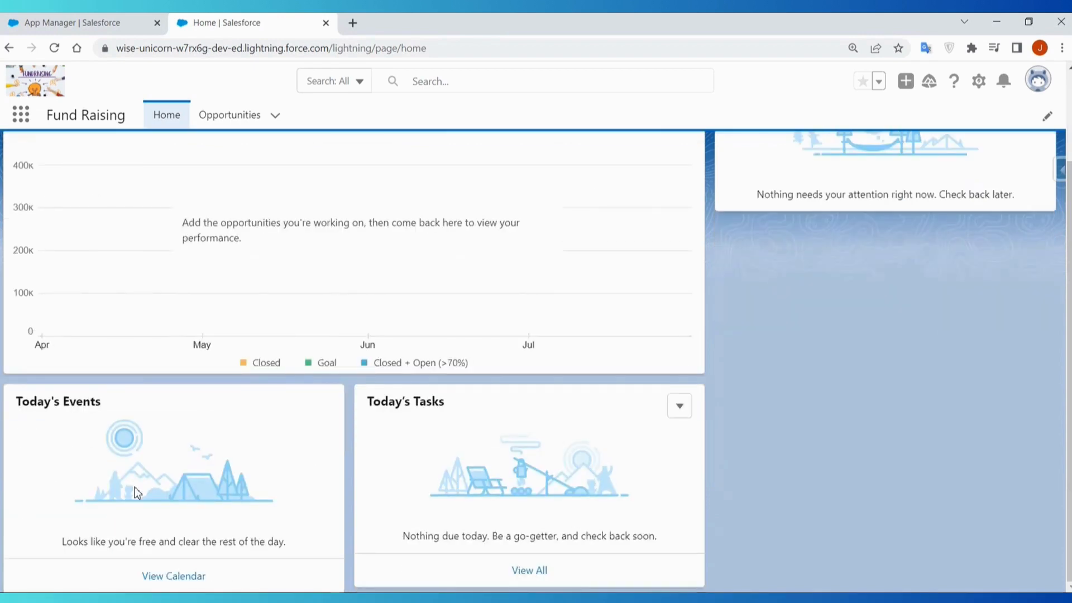
{"action": "scroll", "coordinate": [137, 491], "scroll_direction": "up", "scroll_amount": 2}
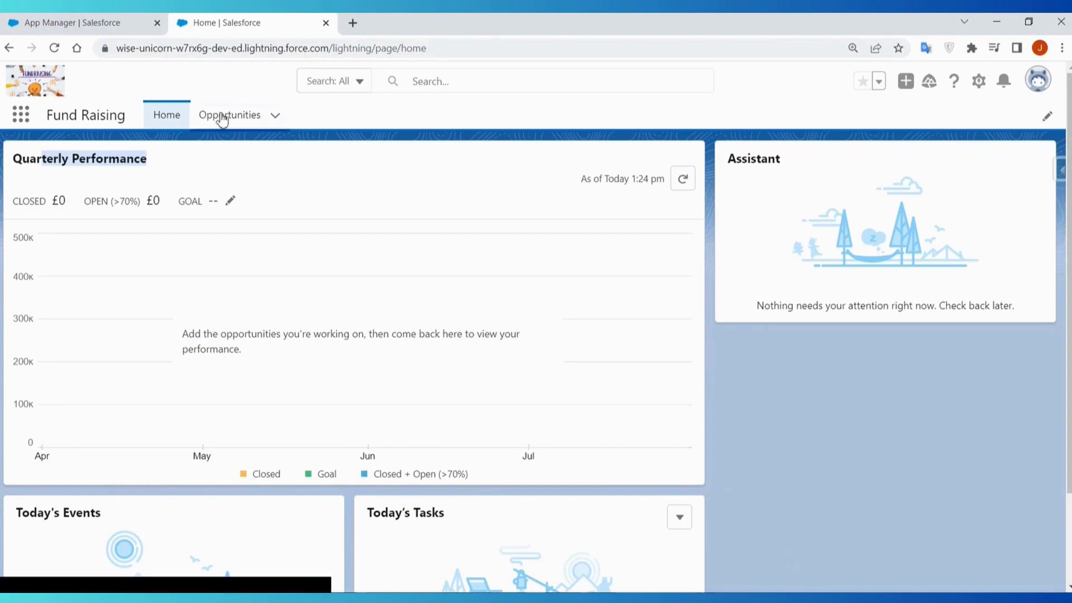
- Return to Setup, look through the App Manager's app list, and find and open Lightning App Builder with the search term "light"
{"action": "left_click", "coordinate": [76, 24]}
{"action": "scroll", "coordinate": [551, 512], "scroll_direction": "down", "scroll_amount": 6}
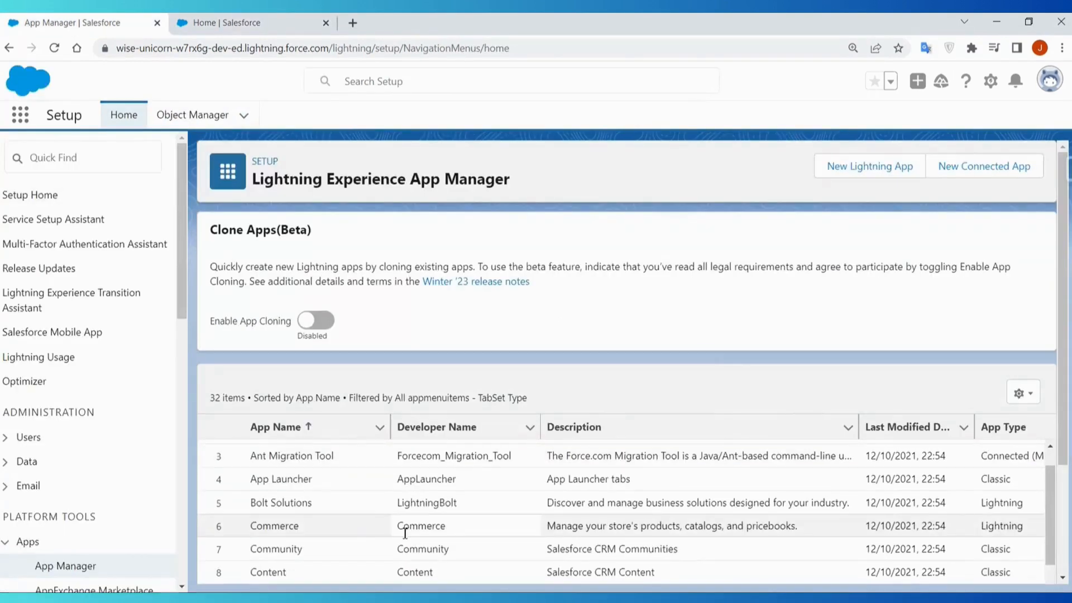
{"action": "scroll", "coordinate": [550, 512], "scroll_direction": "down", "scroll_amount": 3}
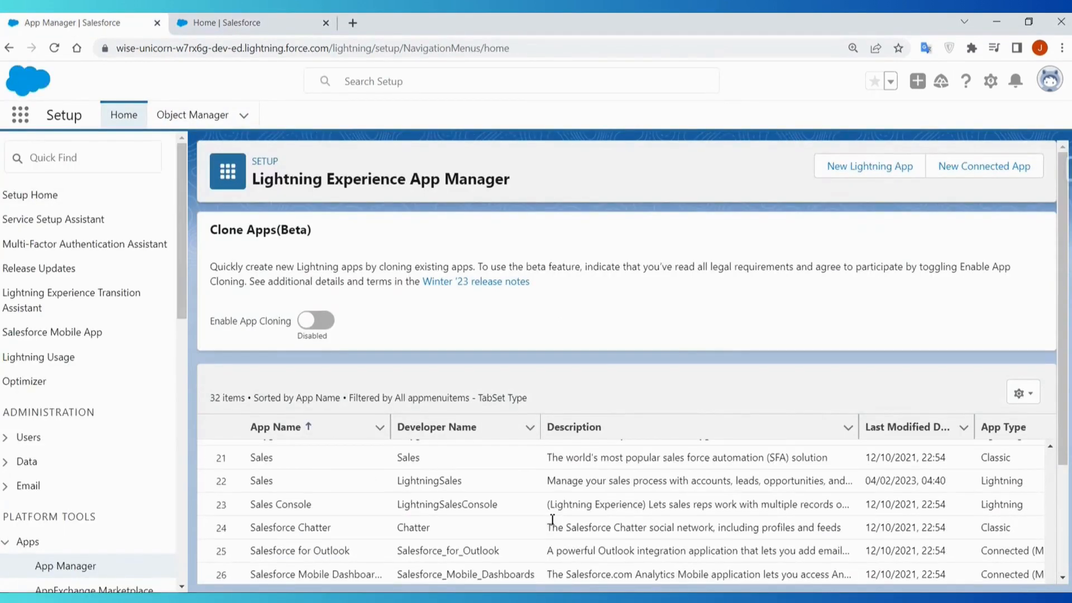
{"action": "scroll", "coordinate": [89, 391], "scroll_direction": "down", "scroll_amount": 3}
{"action": "scroll", "coordinate": [101, 301], "scroll_direction": "up", "scroll_amount": 3}
{"action": "left_click", "coordinate": [99, 151]}
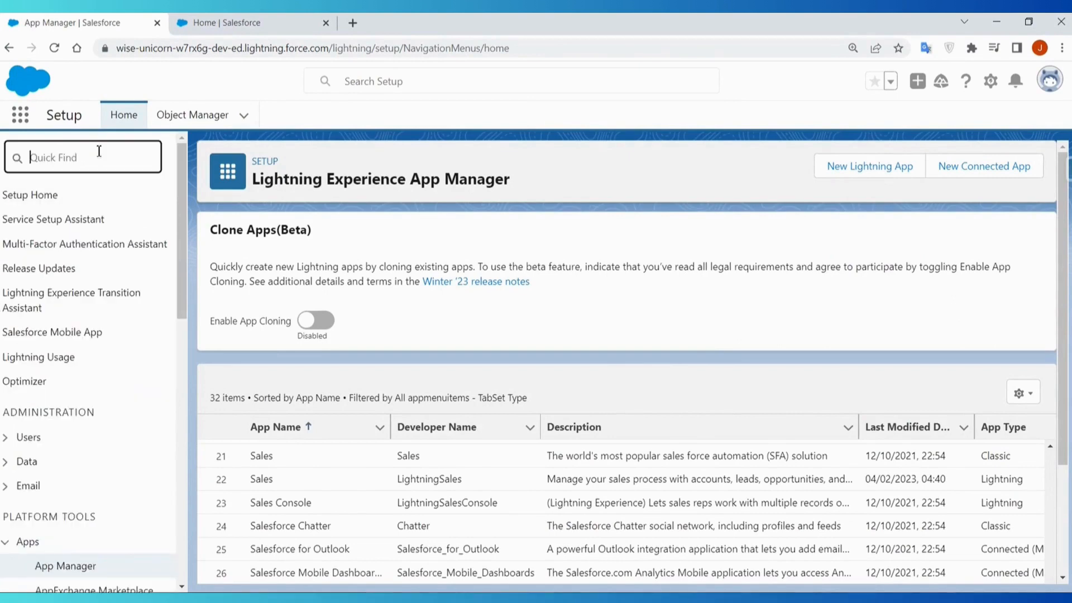
{"action": "type", "text": "light"}
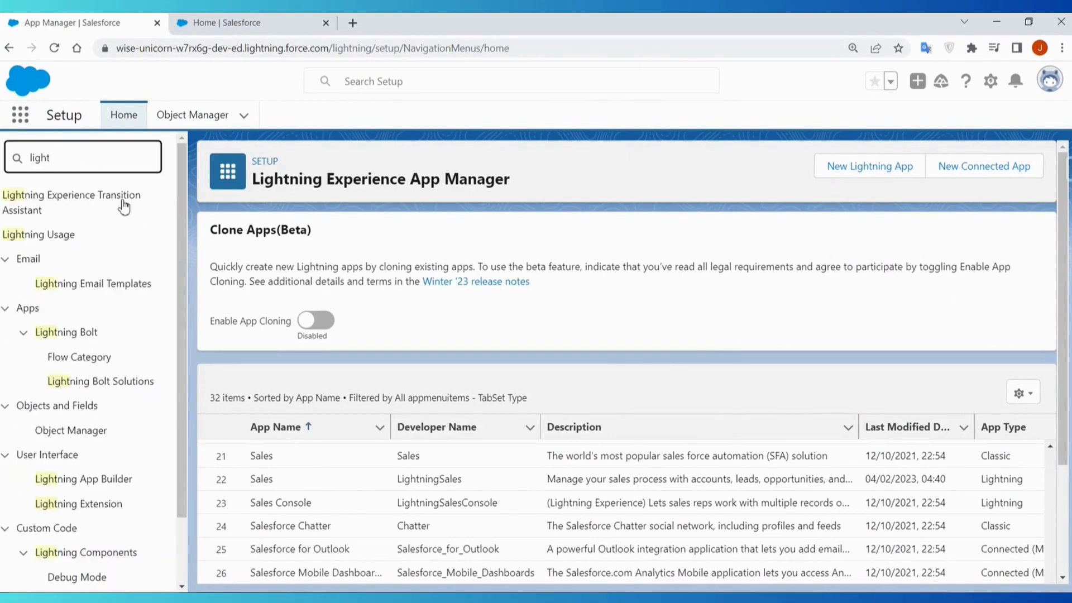
{"action": "left_click", "coordinate": [110, 486]}
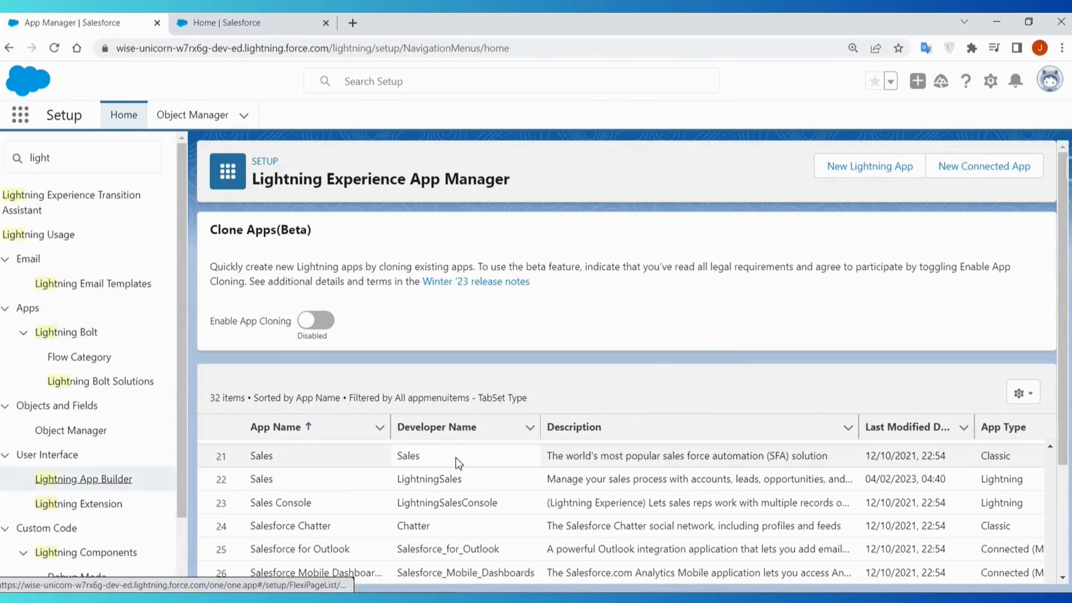
- Open the New Opportunity Page from the Lightning Pages list in the page editor
{"action": "scroll", "coordinate": [484, 460], "scroll_direction": "down", "scroll_amount": 1}
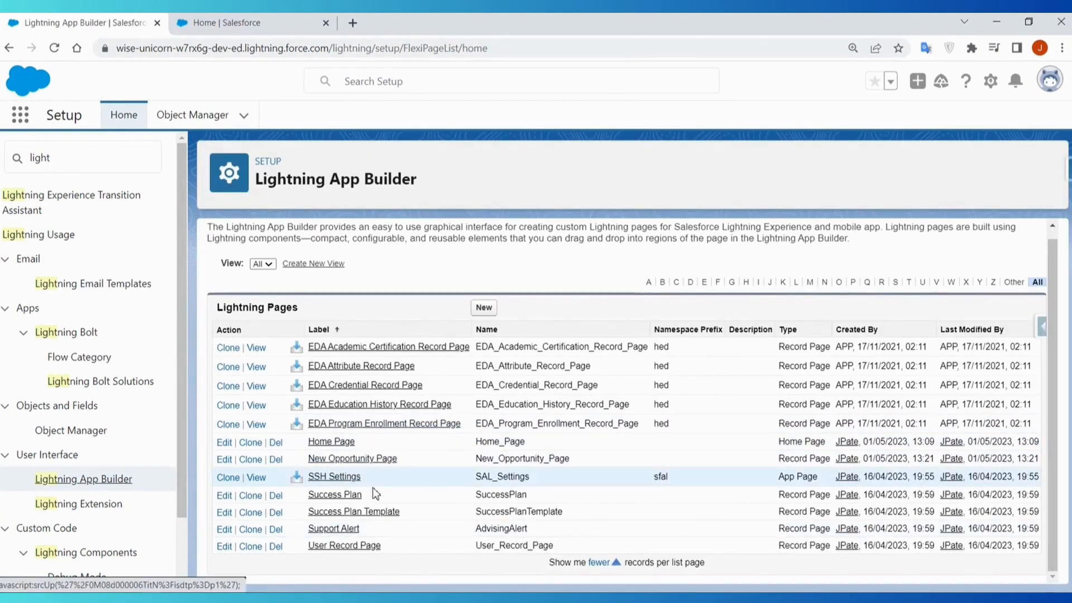
{"action": "left_click", "coordinate": [376, 468]}
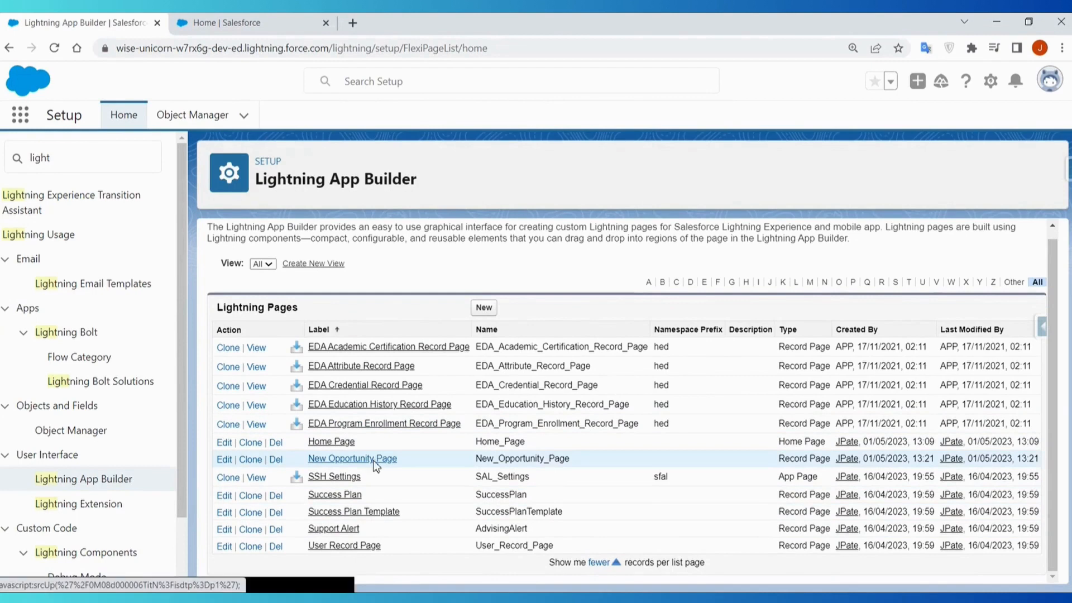
{"action": "left_click", "coordinate": [484, 283]}
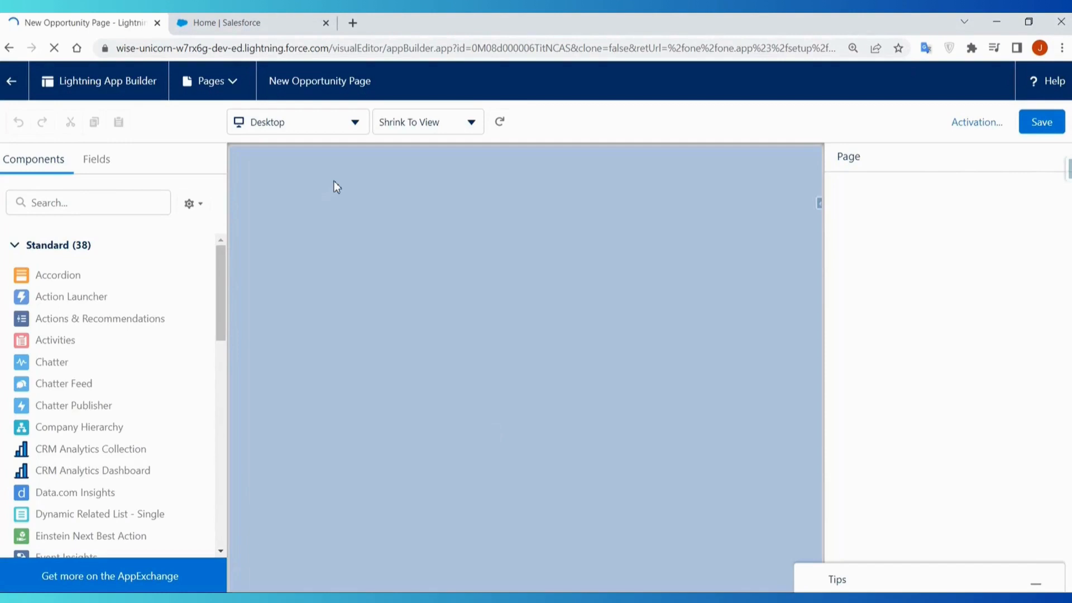
- Open the Dickenson Mobile Generators opportunity in the Fund Raising app and look through the standard components available in the page editor
{"action": "left_click", "coordinate": [278, 22]}
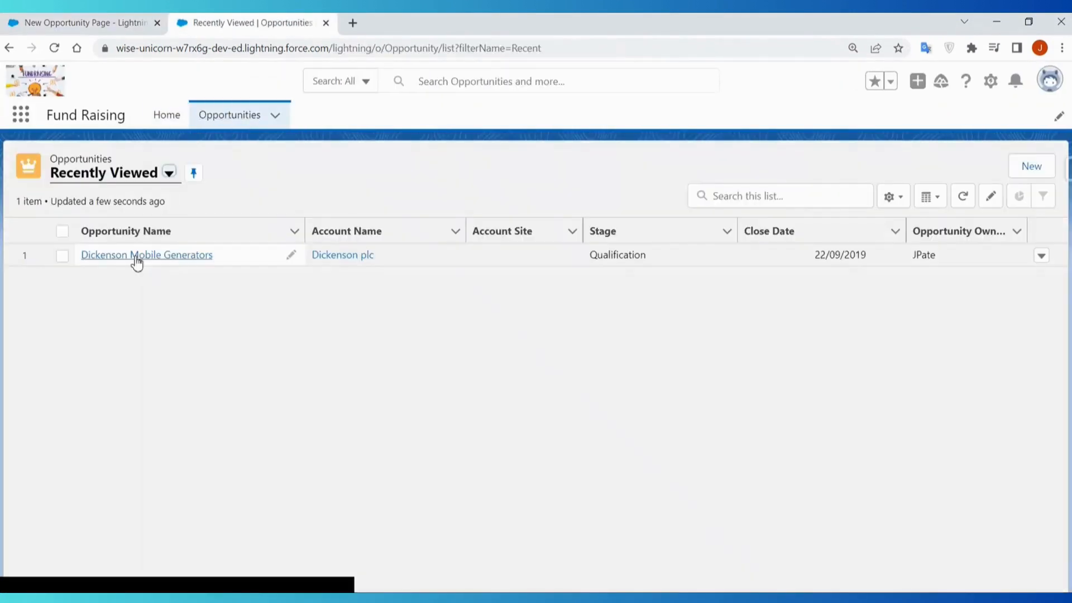
{"action": "left_click", "coordinate": [133, 255]}
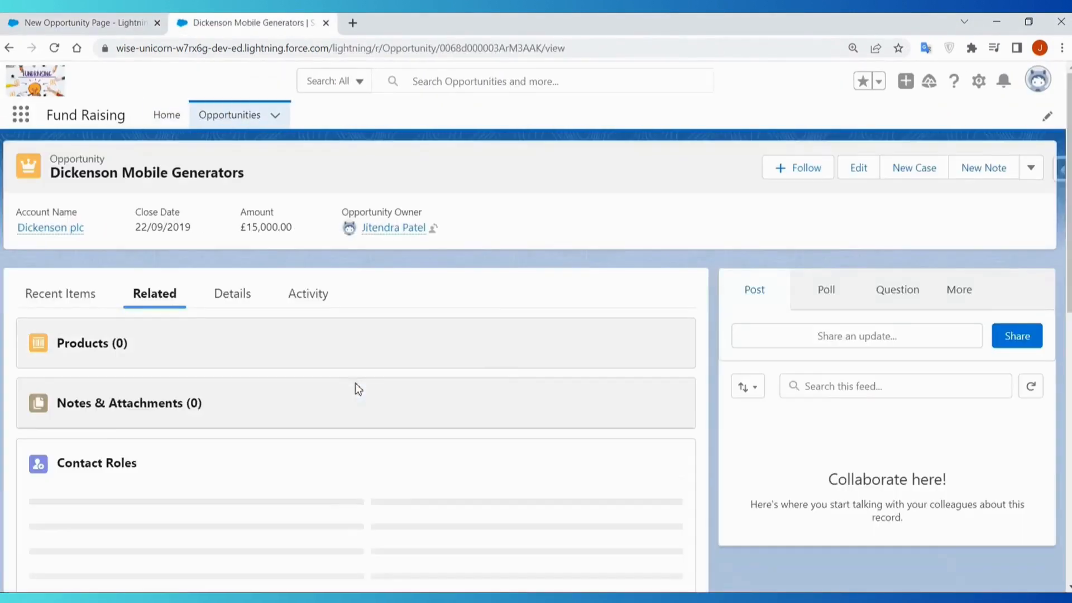
{"action": "left_click", "coordinate": [61, 20]}
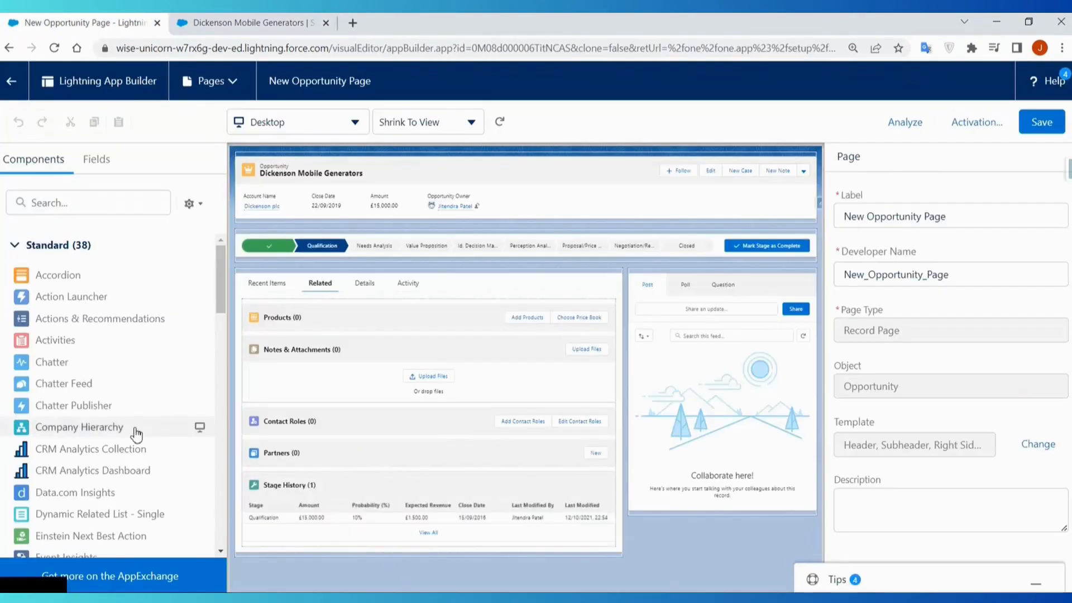
{"action": "scroll", "coordinate": [110, 410], "scroll_direction": "down", "scroll_amount": 2}
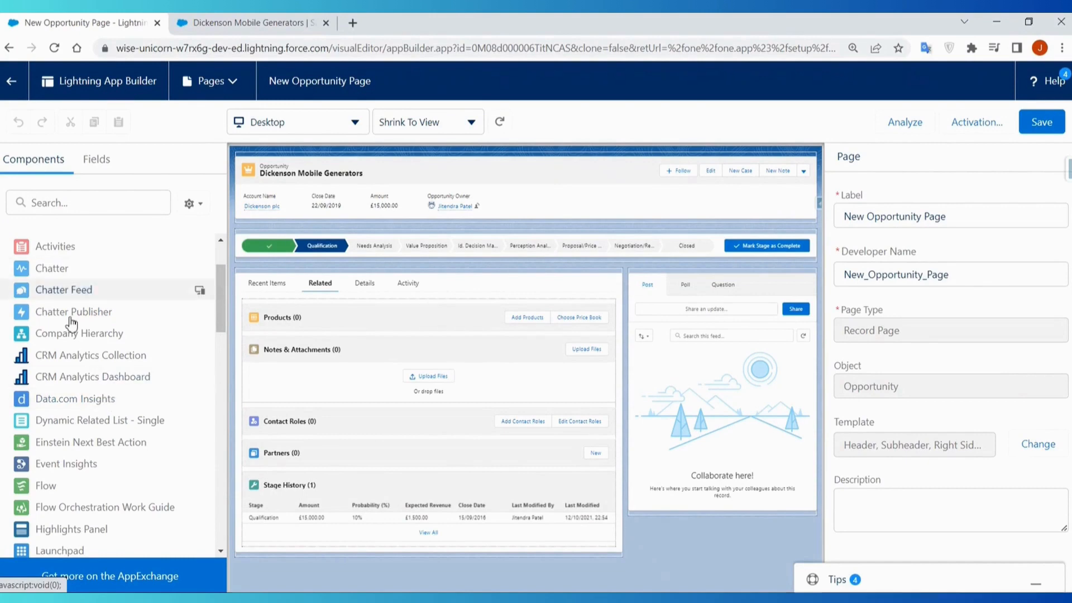
{"action": "scroll", "coordinate": [124, 455], "scroll_direction": "up", "scroll_amount": 3}
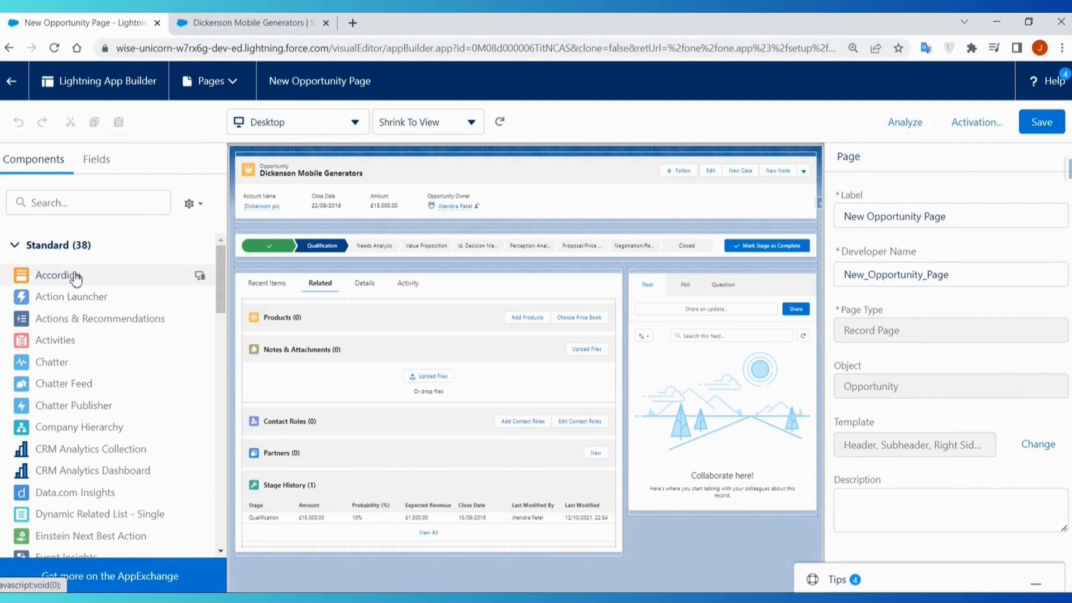
{"action": "left_click", "coordinate": [357, 25]}
{"action": "type", "text": "help.salesforce.com/s/"}
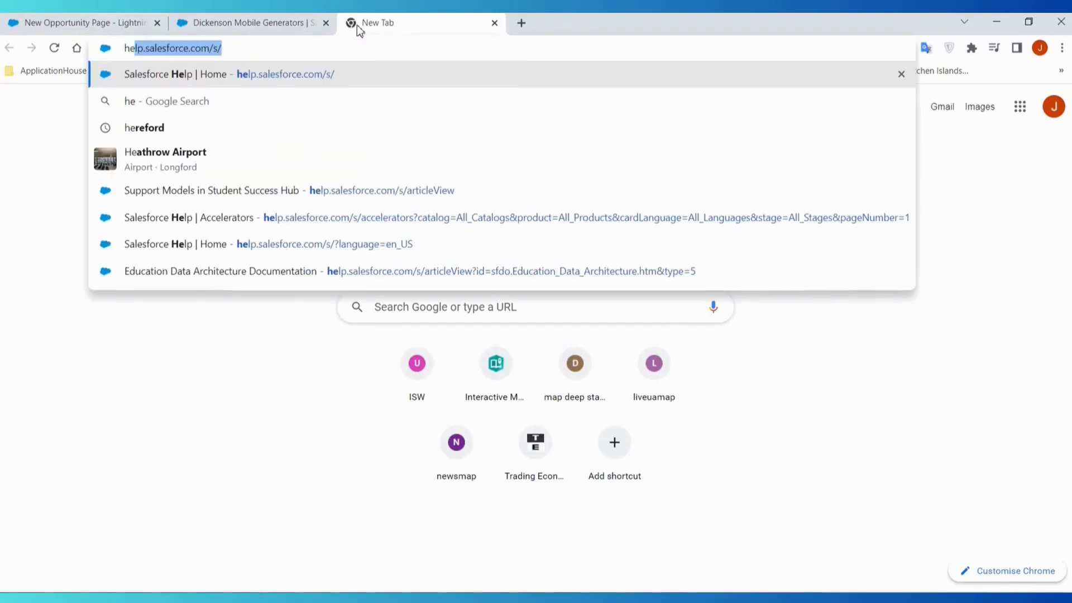
{"action": "key", "text": "Return"}
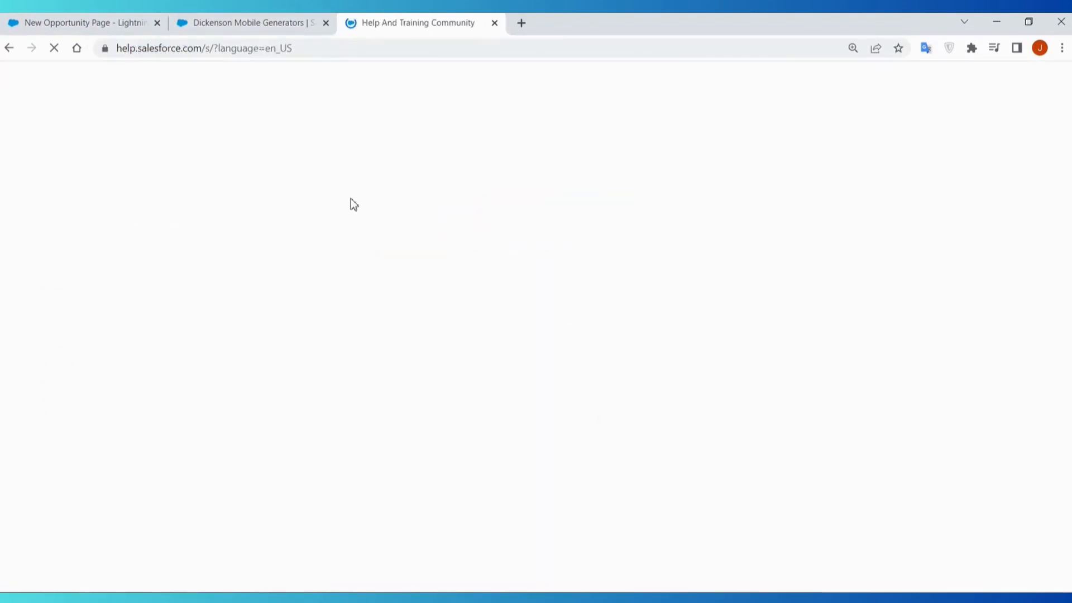
{"action": "left_click", "coordinate": [494, 23]}
{"action": "left_click", "coordinate": [353, 23]}
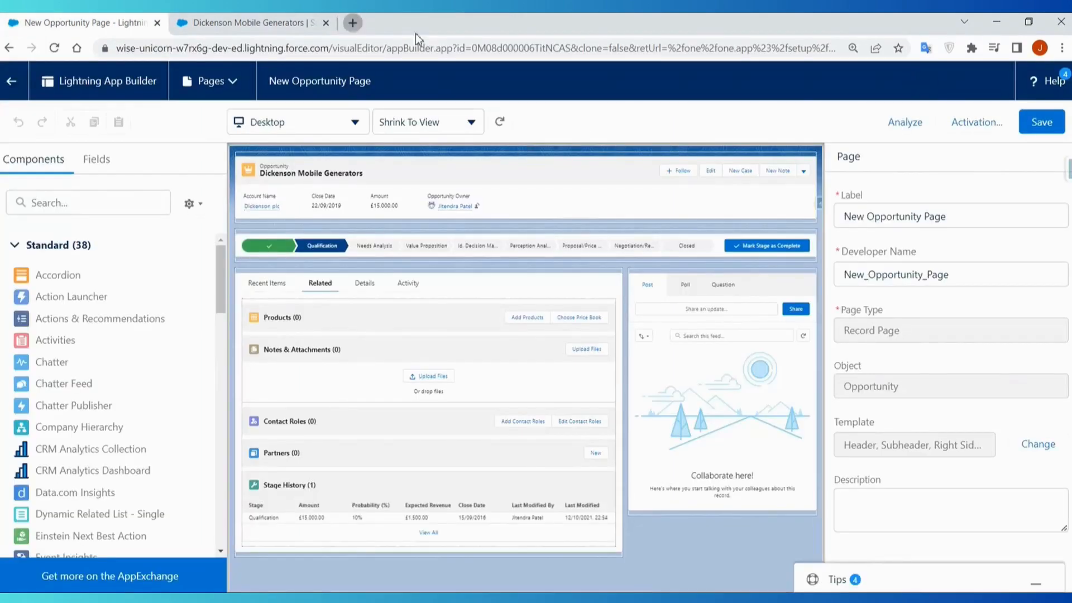
{"action": "type", "text": "trailhead.salesforce.com/trailblazer-community/groups/0F94S000000kHOwSAM"}
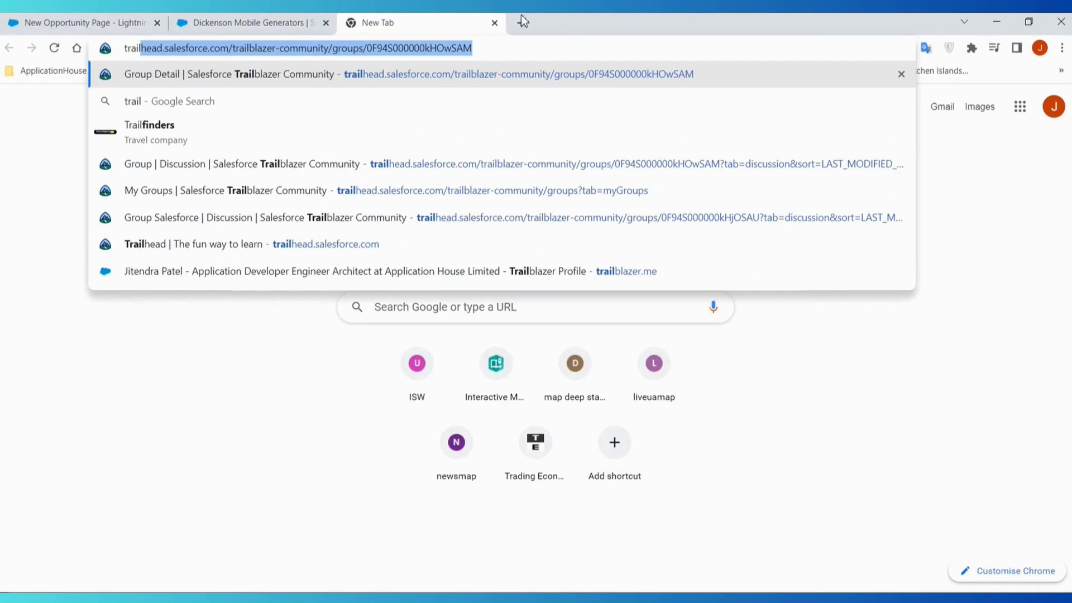
{"action": "left_click", "coordinate": [494, 23]}
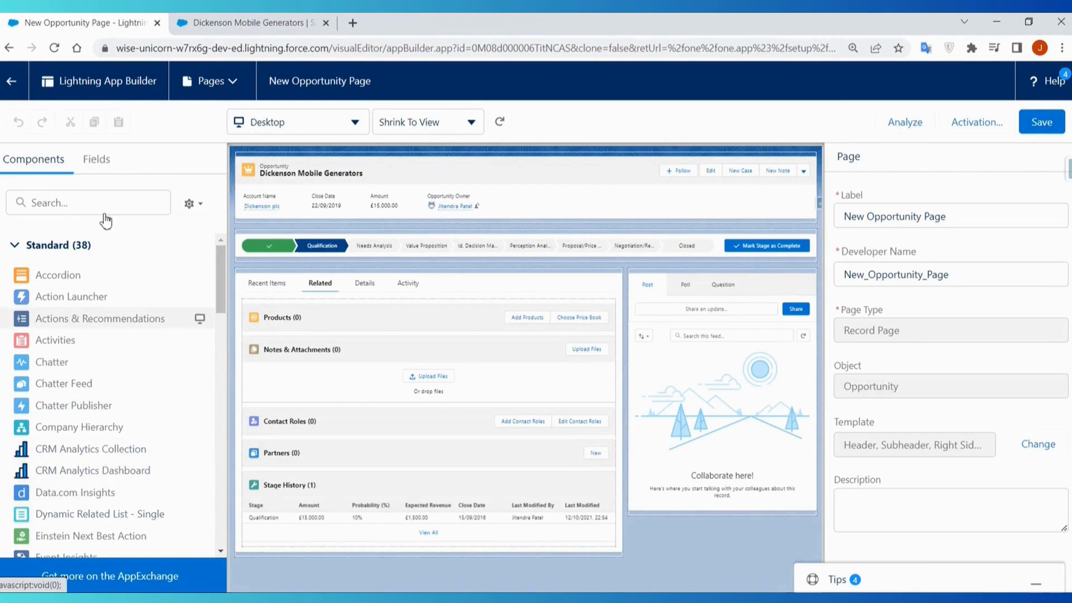
- Minimize the compact setting prompt on the Dickenson Mobile Generators record and compare the record page with the New Opportunity Page layout
{"action": "left_click", "coordinate": [214, 21]}
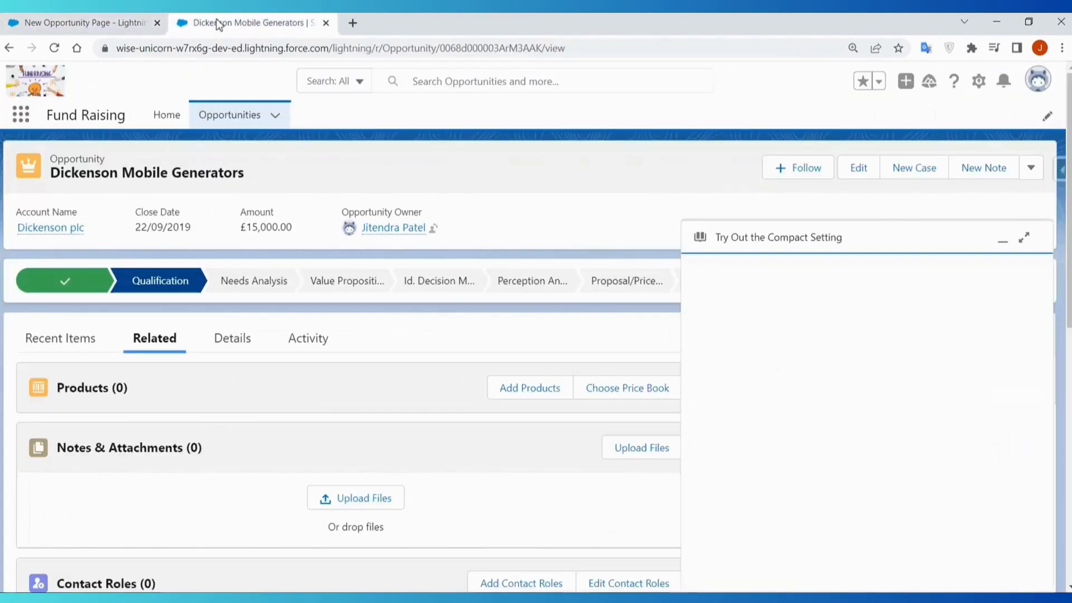
{"action": "left_click", "coordinate": [1003, 240]}
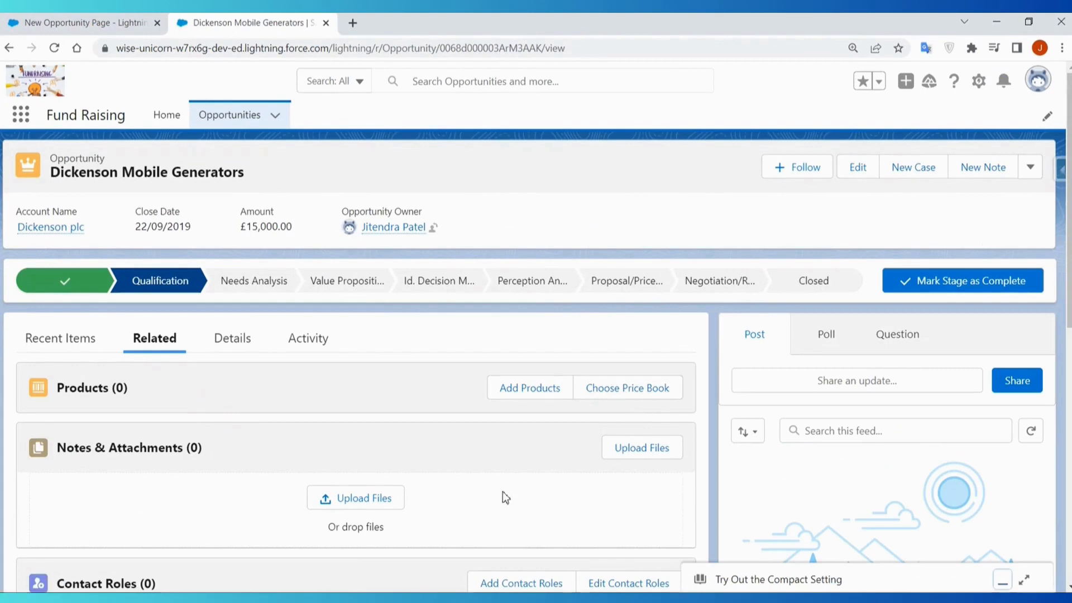
{"action": "left_click", "coordinate": [59, 19]}
{"action": "scroll", "coordinate": [135, 426], "scroll_direction": "down", "scroll_amount": 3}
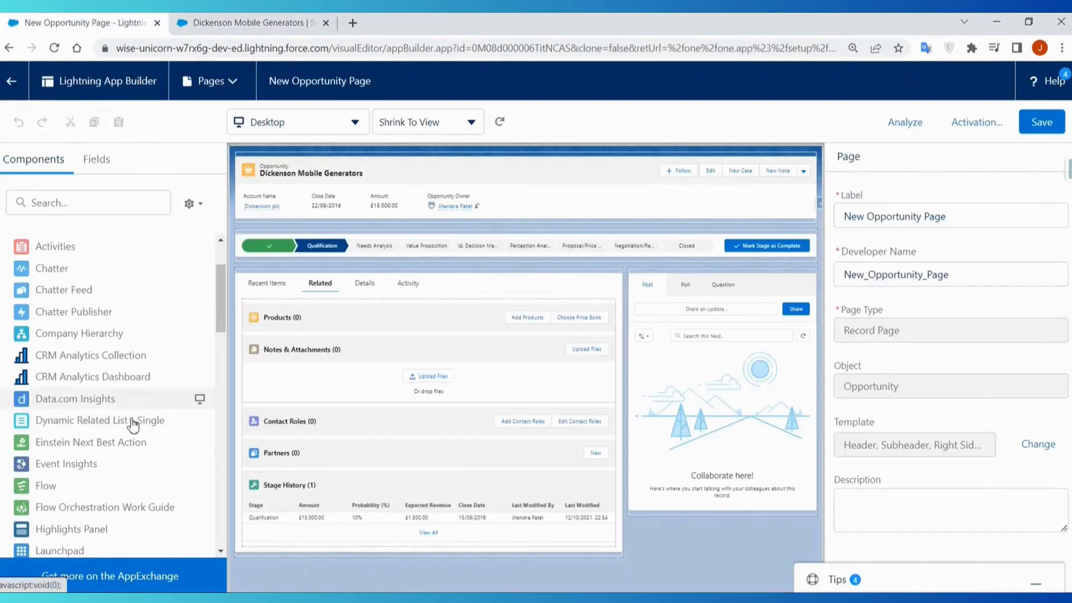
{"action": "left_click", "coordinate": [239, 27]}
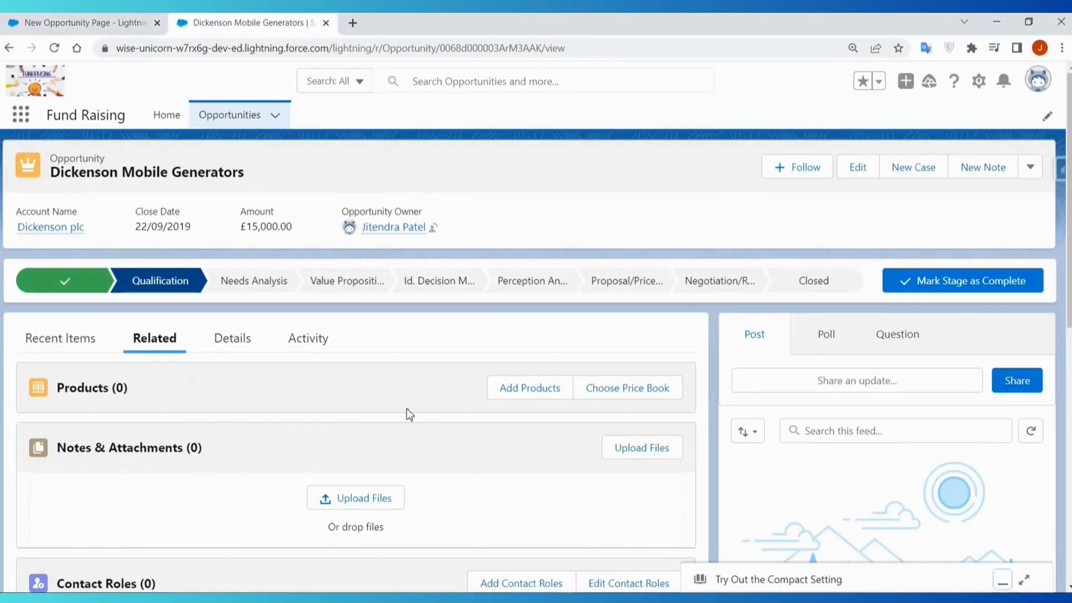
{"action": "left_click", "coordinate": [95, 26]}
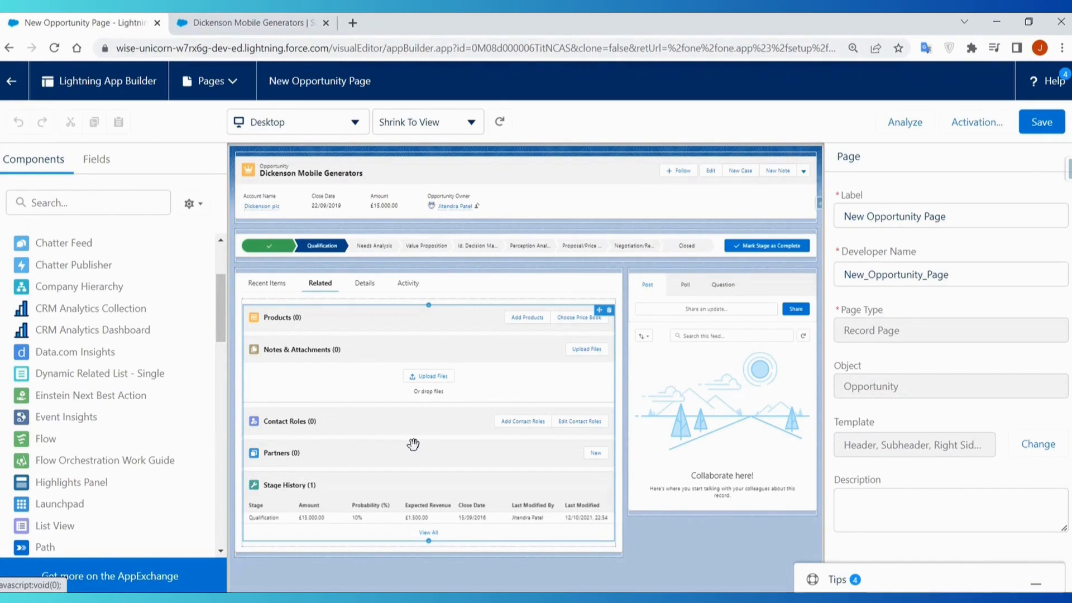
- Switch the browser tab showing the Dickenson Mobile Generators record from Lightning Experience to Salesforce Classic
{"action": "left_click", "coordinate": [254, 28]}
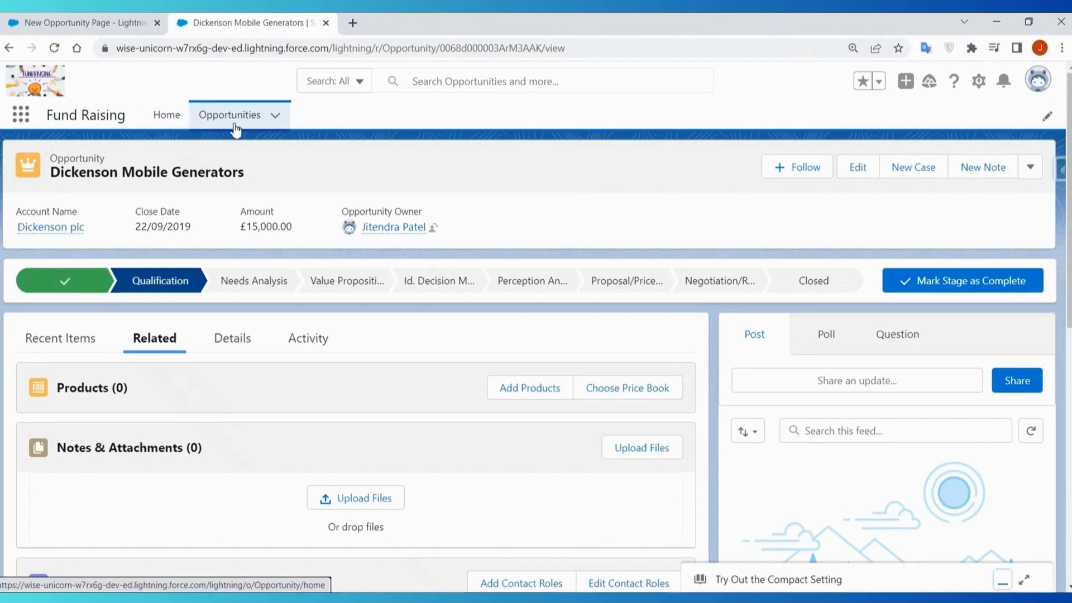
{"action": "left_click", "coordinate": [1039, 80]}
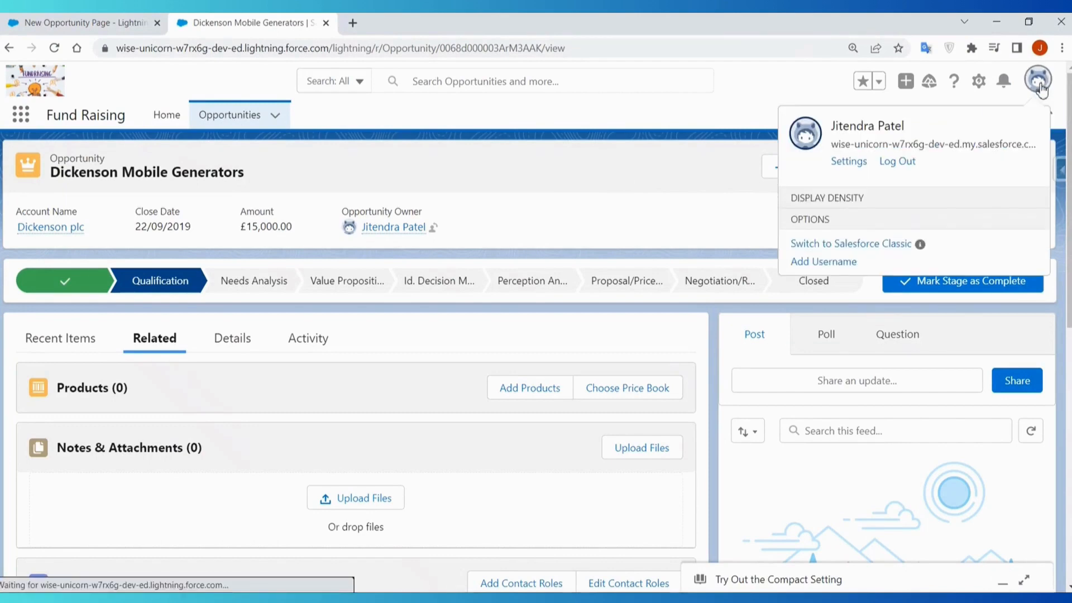
{"action": "left_click", "coordinate": [873, 537]}
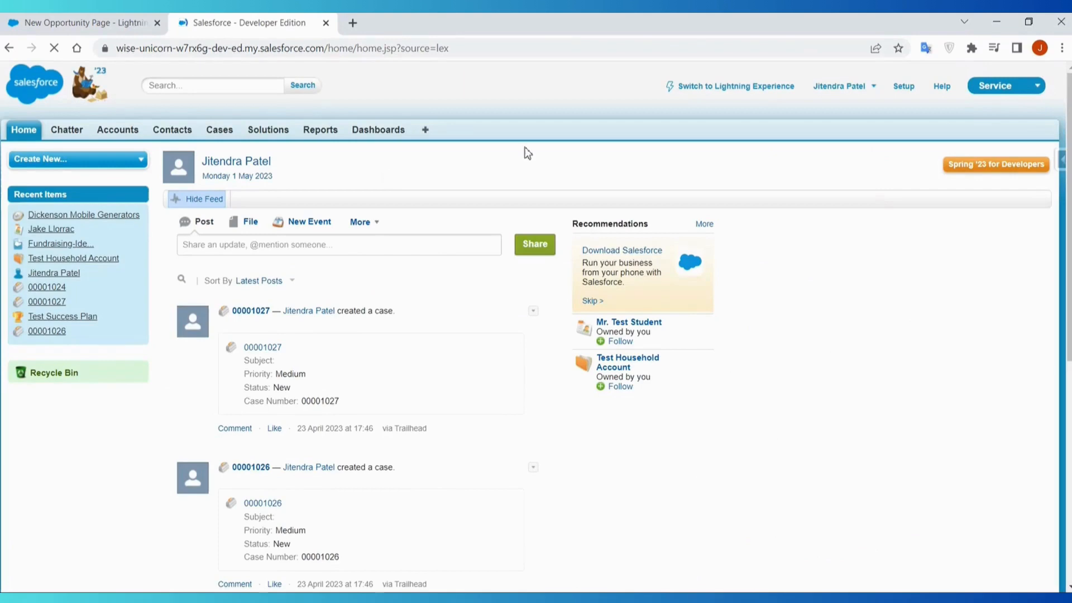
- Change the Classic app to Sales and open the Dickenson Mobile Generators opportunity from the recent opportunities
{"action": "left_click", "coordinate": [1005, 85]}
{"action": "left_click", "coordinate": [991, 115]}
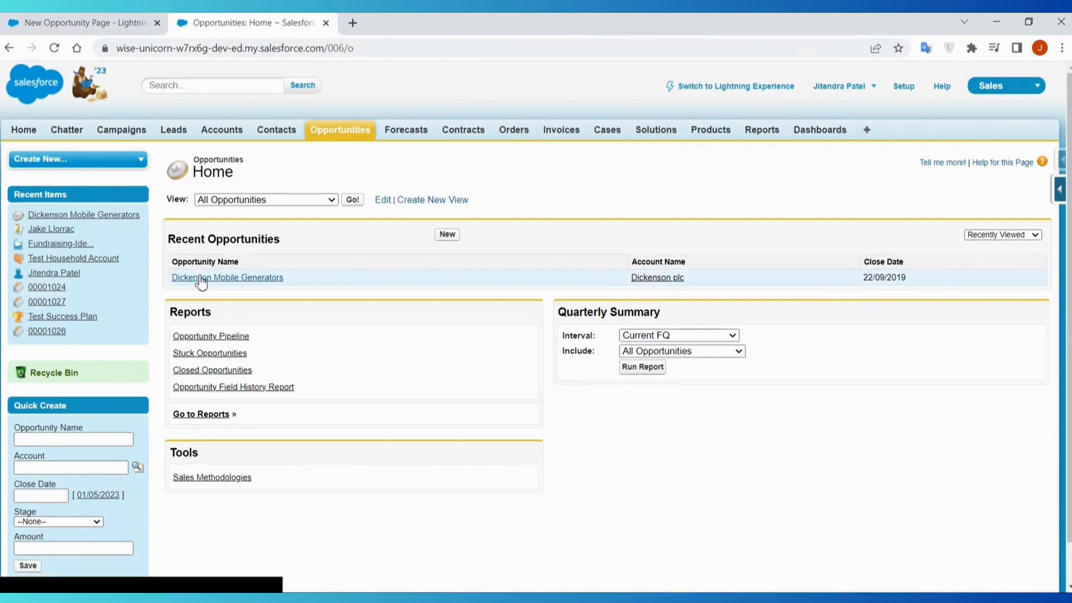
{"action": "left_click", "coordinate": [201, 278]}
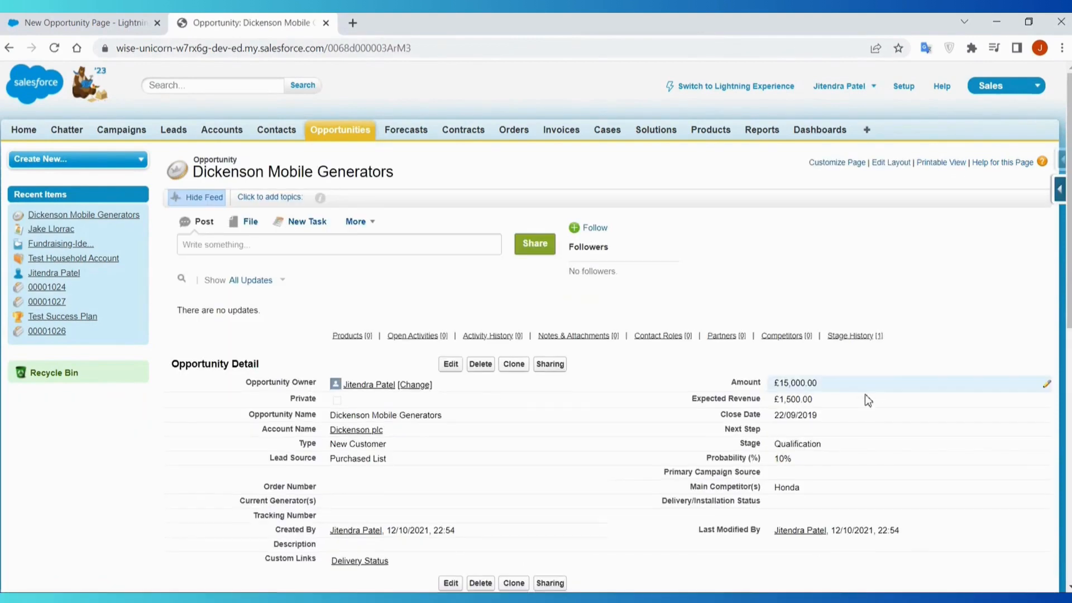
- Examine the Classic opportunity's detail fields and related lists and compare them with the New Opportunity Page in Lightning App Builder
{"action": "scroll", "coordinate": [865, 398], "scroll_direction": "down", "scroll_amount": 2}
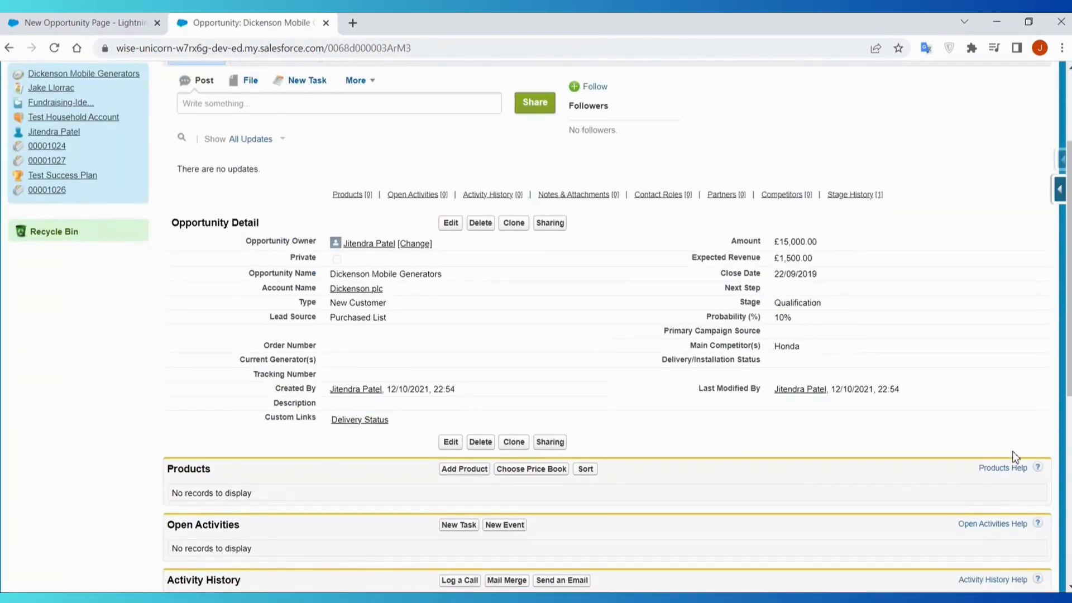
{"action": "left_click", "coordinate": [82, 24]}
{"action": "left_click", "coordinate": [187, 24]}
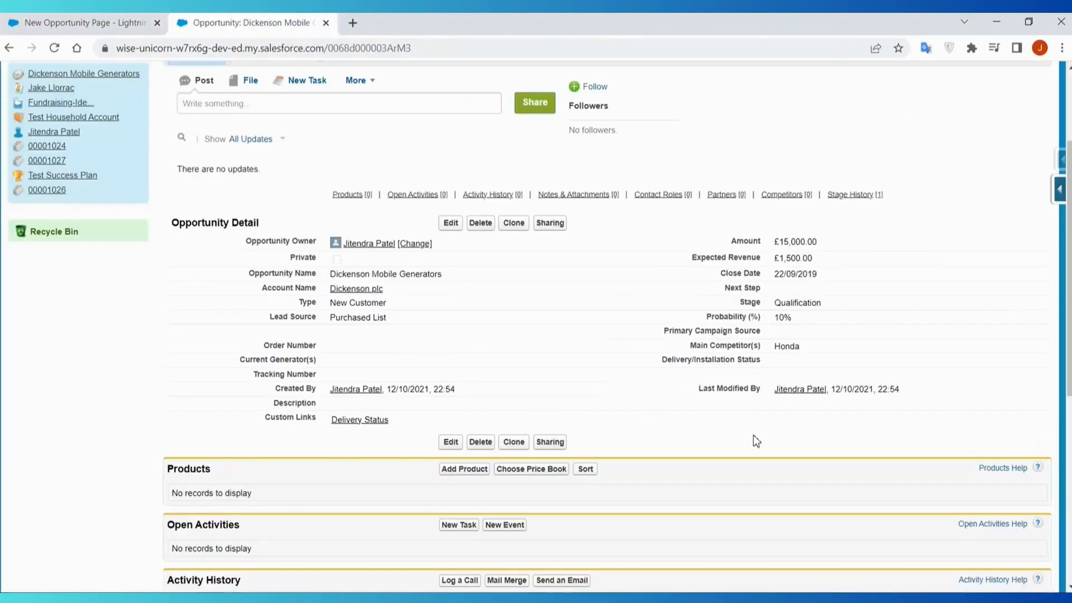
{"action": "scroll", "coordinate": [925, 378], "scroll_direction": "up", "scroll_amount": 2}
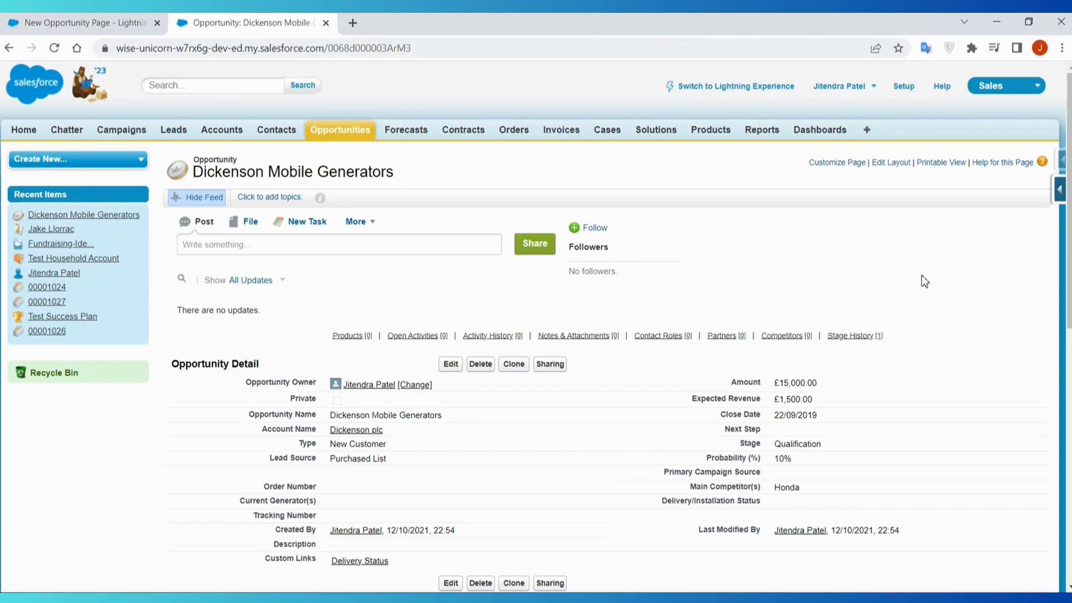
{"action": "left_click", "coordinate": [142, 18]}
{"action": "left_click", "coordinate": [240, 22]}
- Switch back to Lightning Experience and check the Fund Raising app's Home page and Opportunities list
{"action": "left_click", "coordinate": [1026, 85]}
{"action": "left_click", "coordinate": [755, 83]}
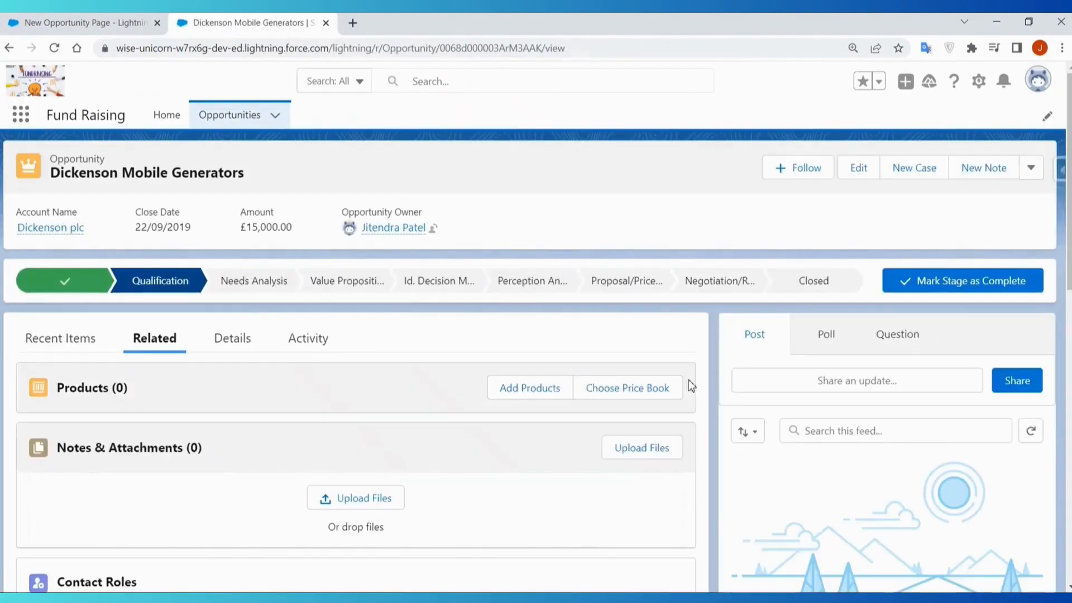
{"action": "left_click", "coordinate": [170, 116]}
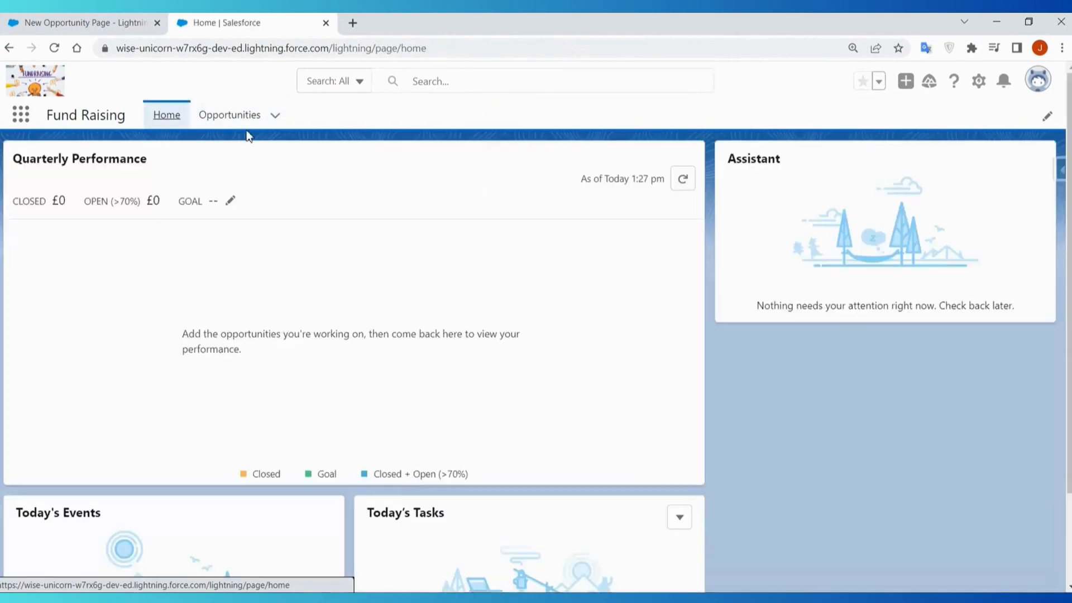
{"action": "left_click", "coordinate": [246, 114]}
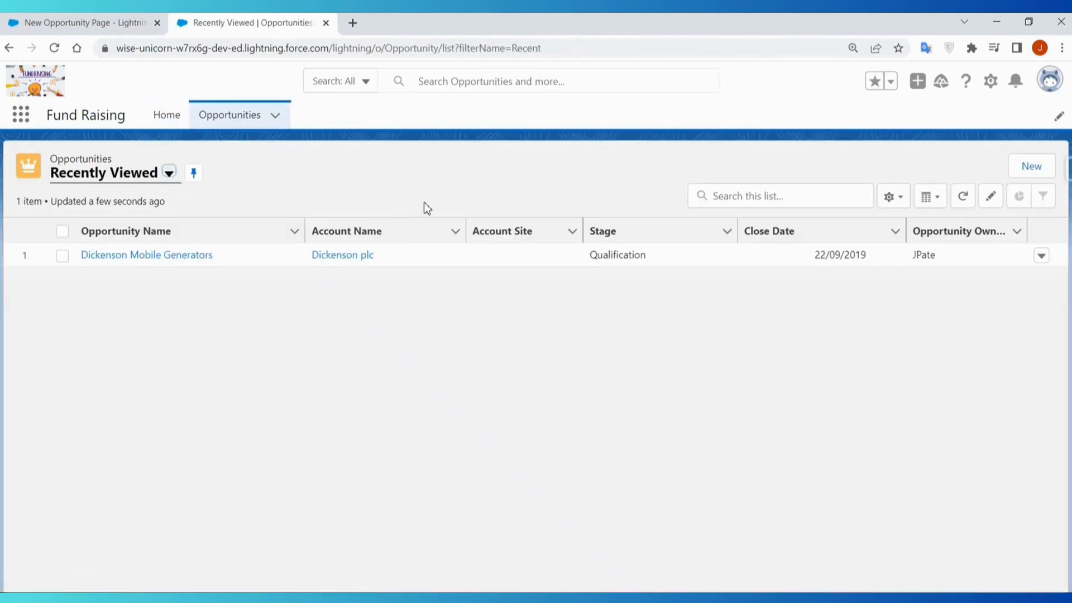